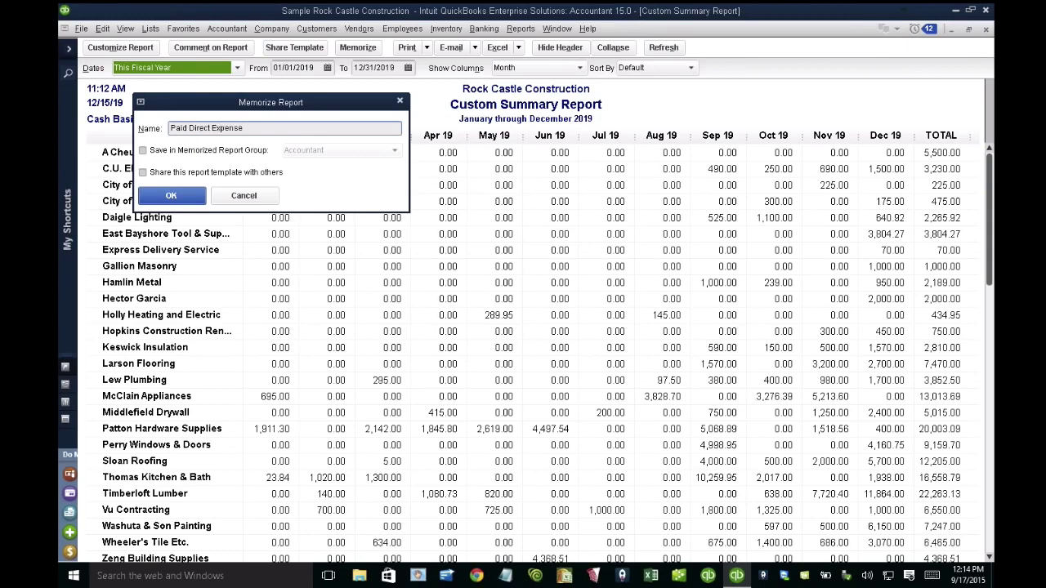
- Memorize the report under the name "Paid Direct Expenses by Vendor By Month" and refresh it to update its title
{"action": "type", "text": "s by Month by Vendor"}
{"action": "key", "text": "ctrl+shift+Left"}
{"action": "key", "text": "ctrl+shift+Left"}
{"action": "key", "text": "ctrl+shift+Left"}
{"action": "type", "text": "Vendor By Month"}
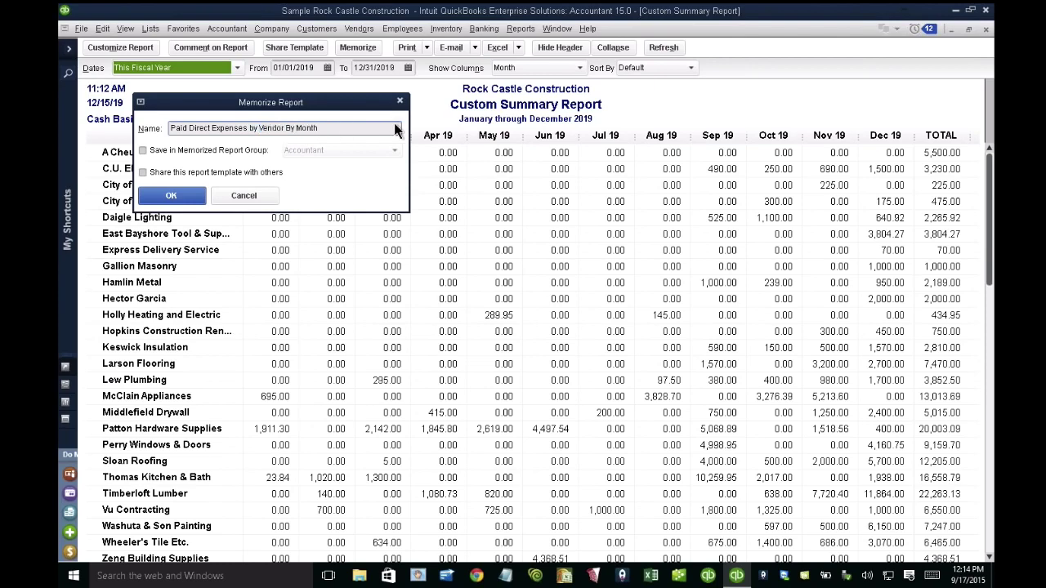
{"action": "left_click", "coordinate": [186, 200]}
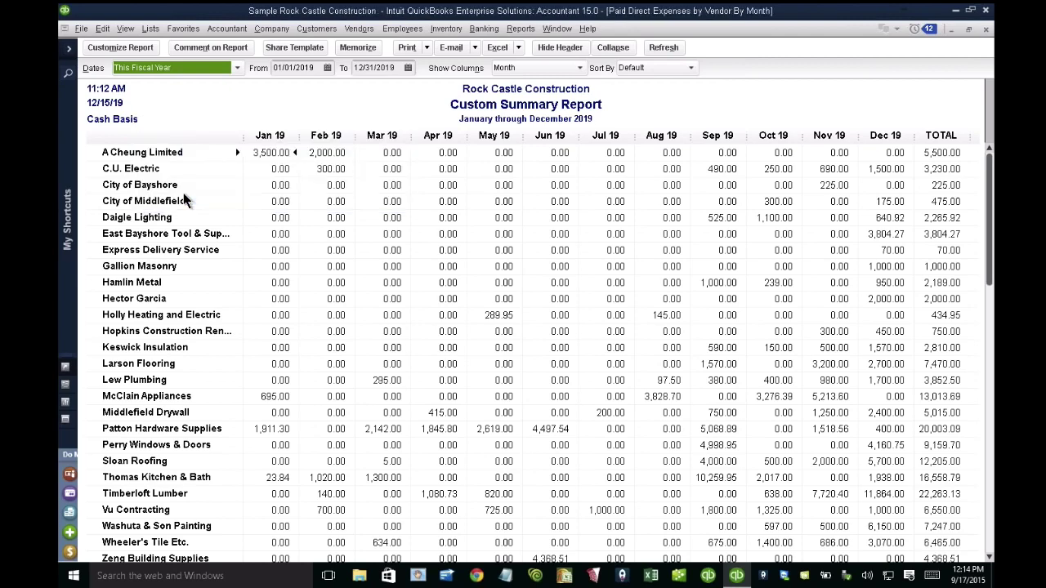
{"action": "left_click", "coordinate": [659, 48]}
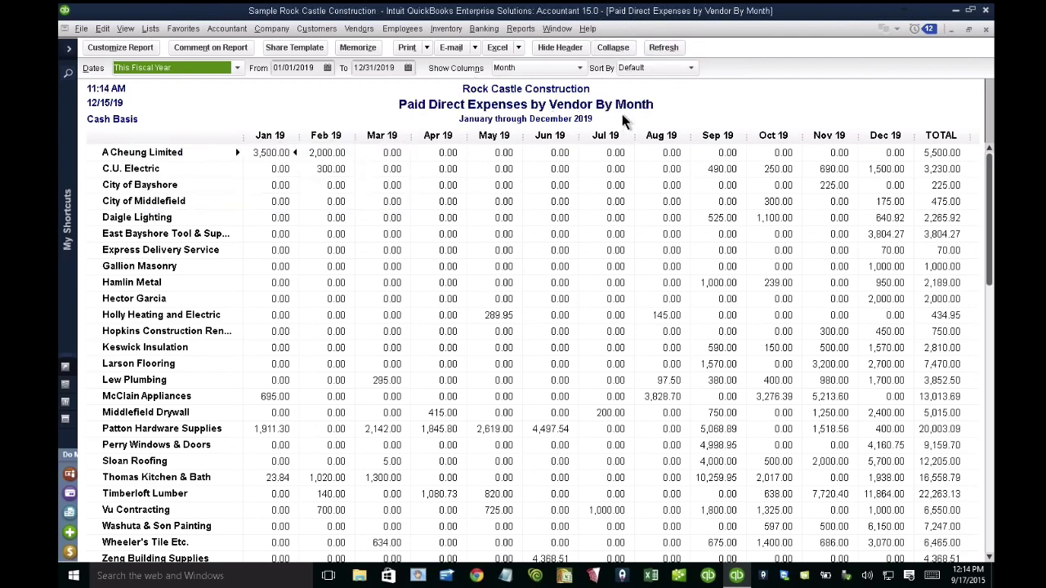
- Show the report columns by Quarter and memorize it as a new report named "Paid Direct Expenses by Vendor By Quarter", refreshing its title
{"action": "left_click", "coordinate": [535, 68]}
{"action": "left_click", "coordinate": [515, 191]}
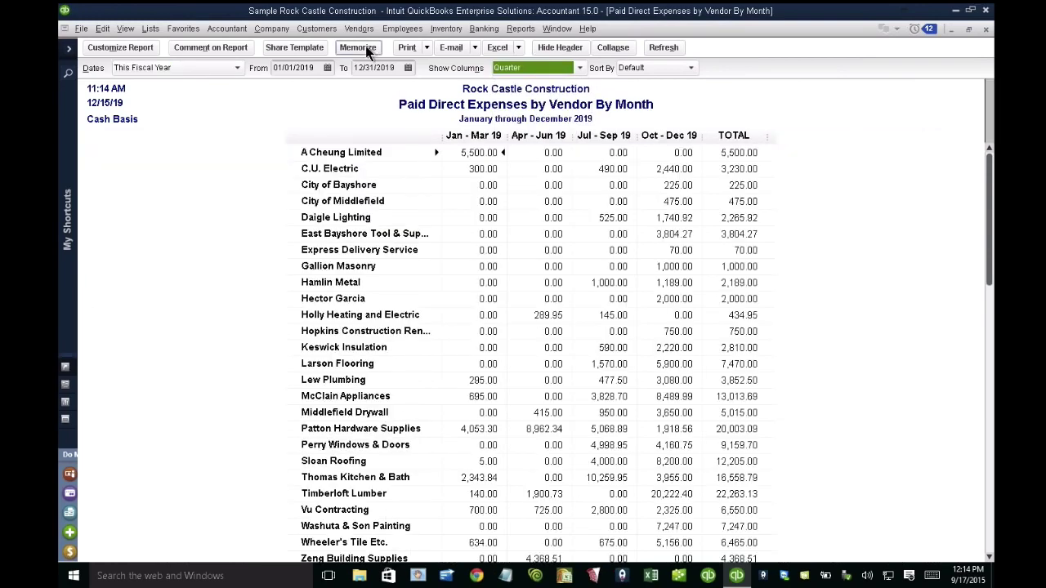
{"action": "left_click", "coordinate": [365, 47]}
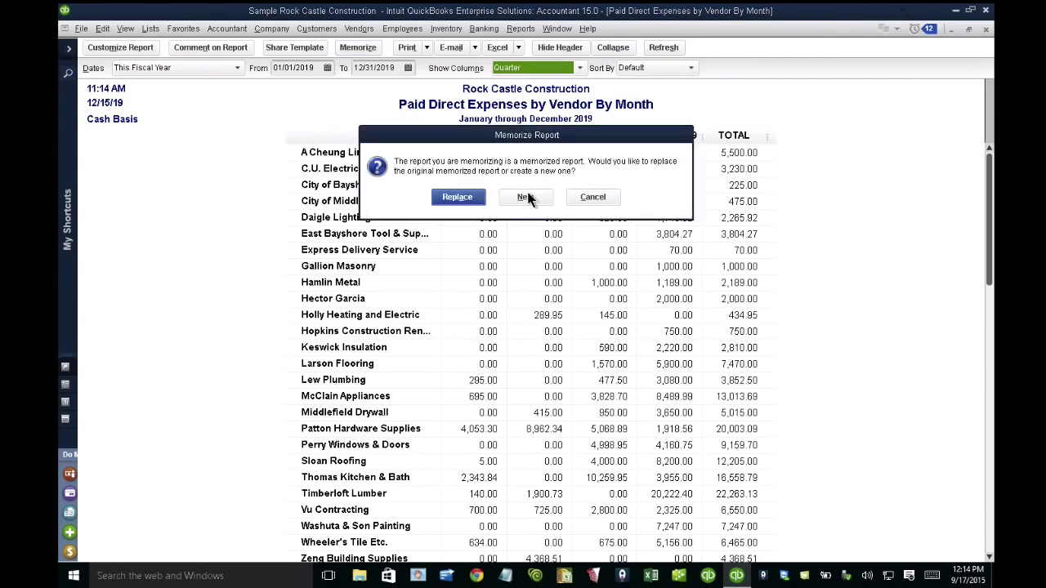
{"action": "left_click", "coordinate": [528, 198]}
{"action": "left_click", "coordinate": [298, 128]}
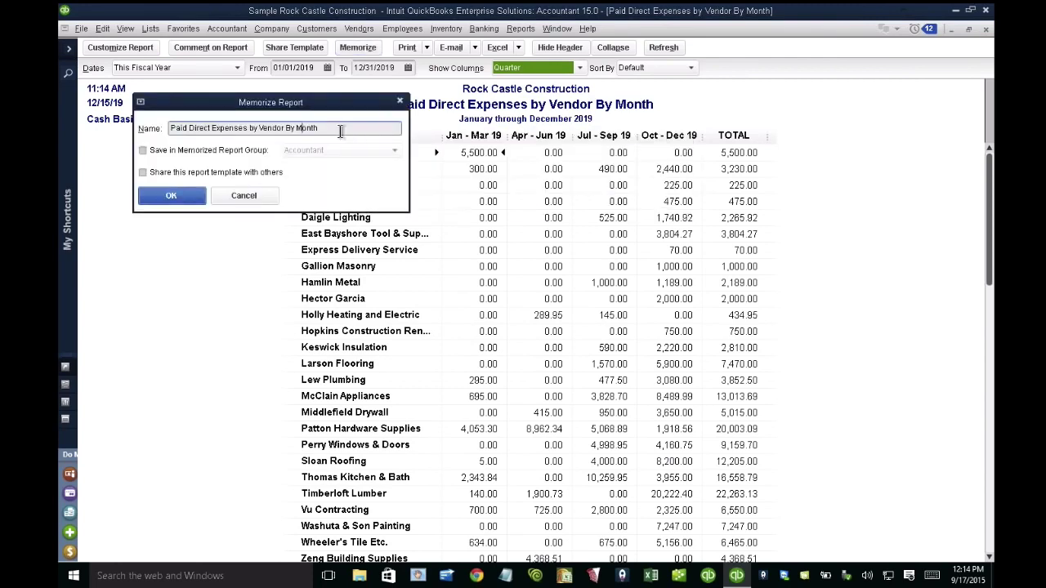
{"action": "double_click", "coordinate": [341, 131]}
{"action": "key", "text": "BackSpace"}
{"action": "type", "text": "Quic"}
{"action": "key", "text": "BackSpace"}
{"action": "key", "text": "BackSpace"}
{"action": "type", "text": "arter"}
{"action": "left_click", "coordinate": [172, 198]}
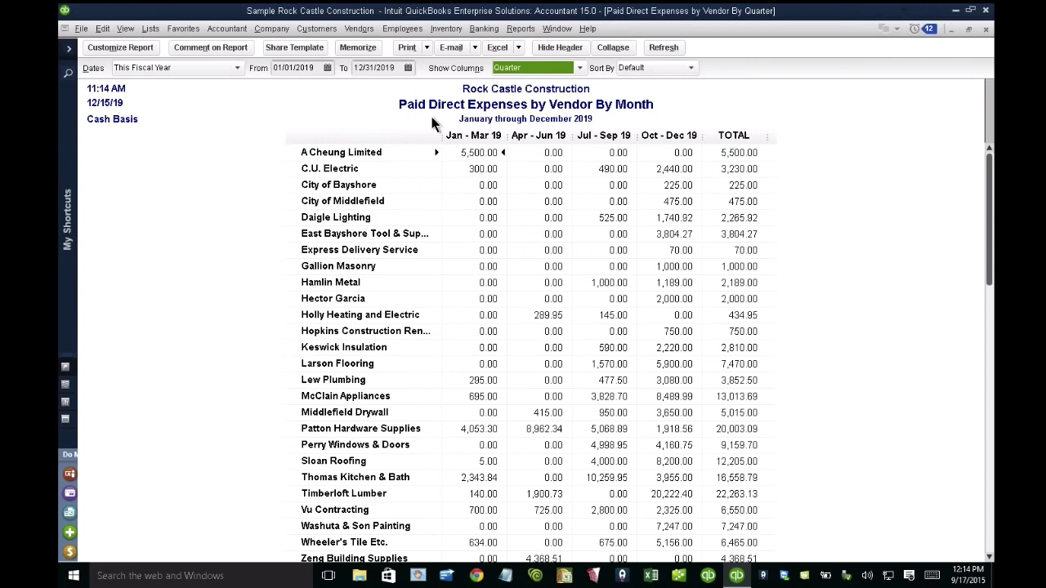
{"action": "left_click", "coordinate": [661, 48]}
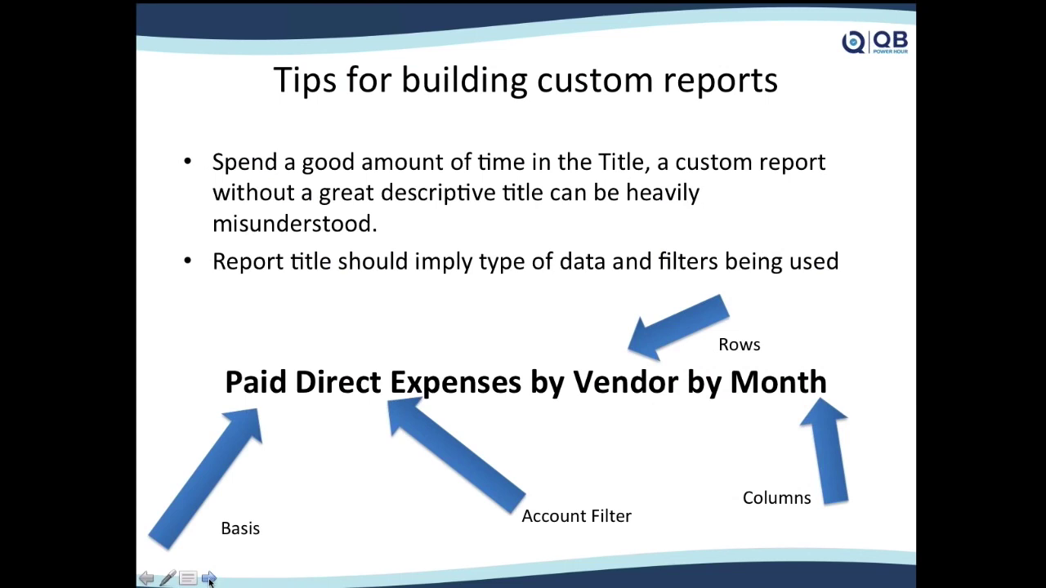
{"action": "left_click", "coordinate": [209, 579]}
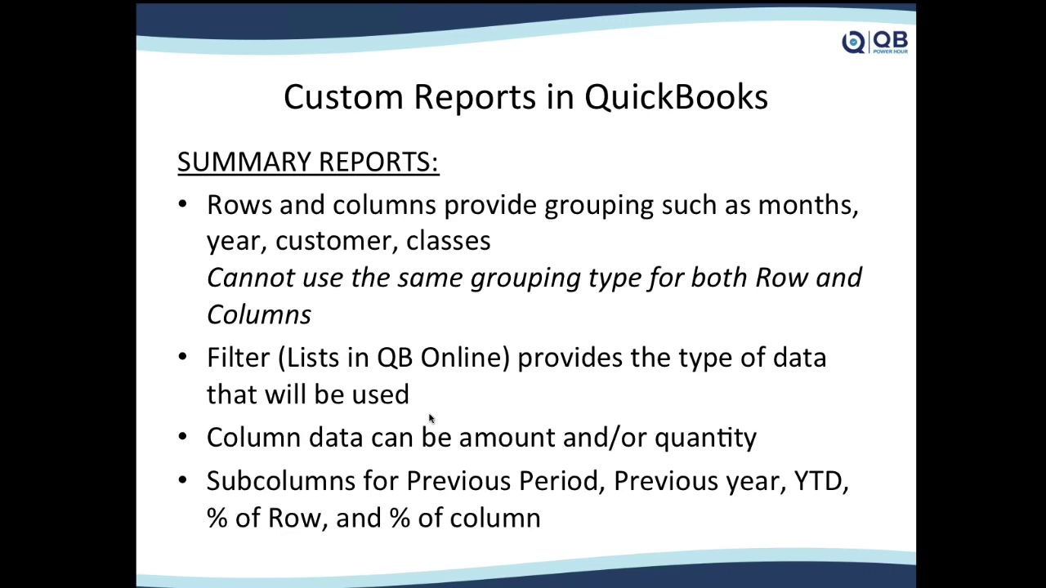
{"action": "key", "text": "alt+Tab"}
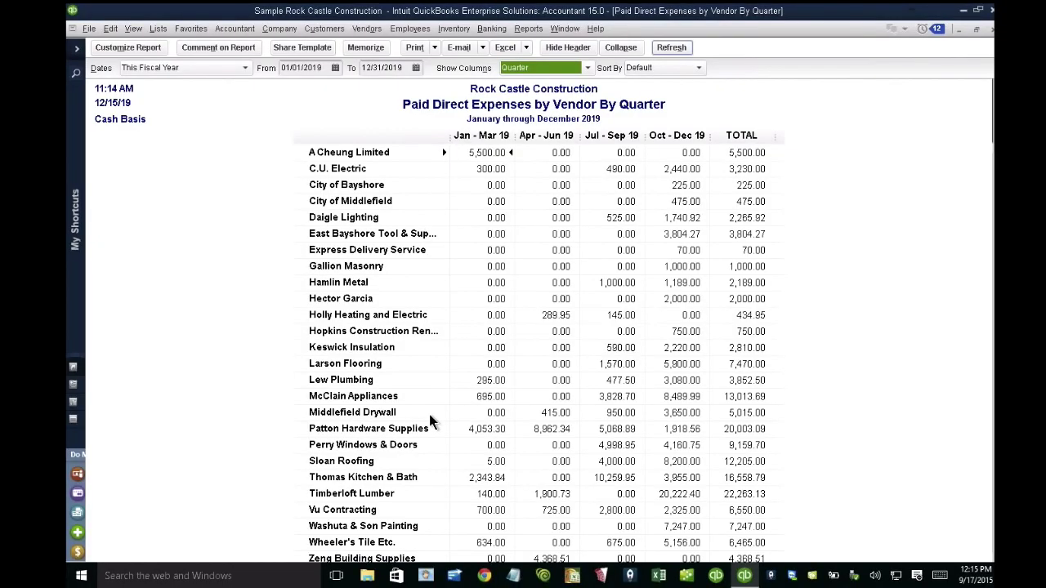
{"action": "left_click", "coordinate": [128, 47]}
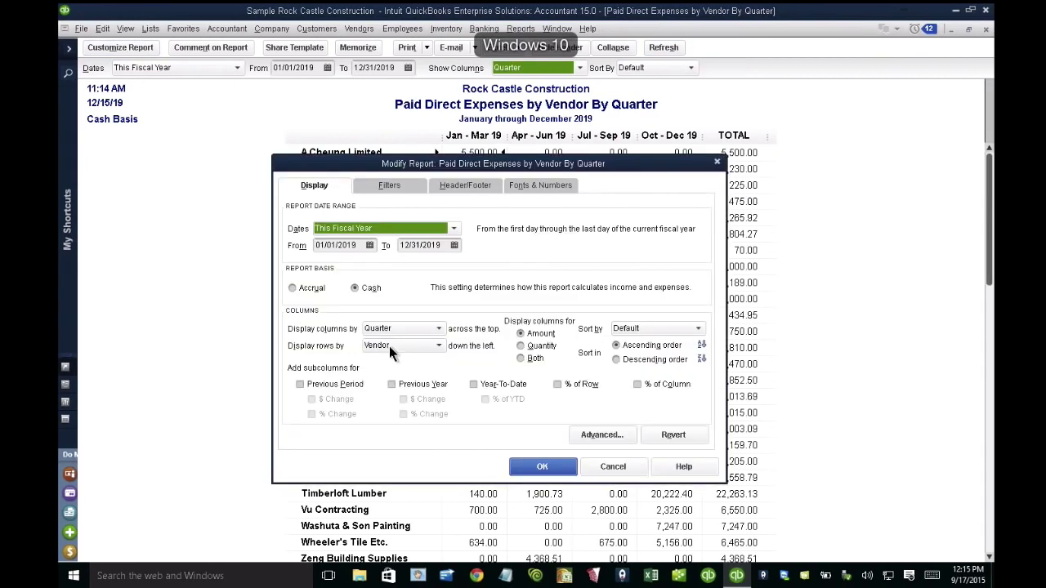
{"action": "left_click", "coordinate": [396, 346]}
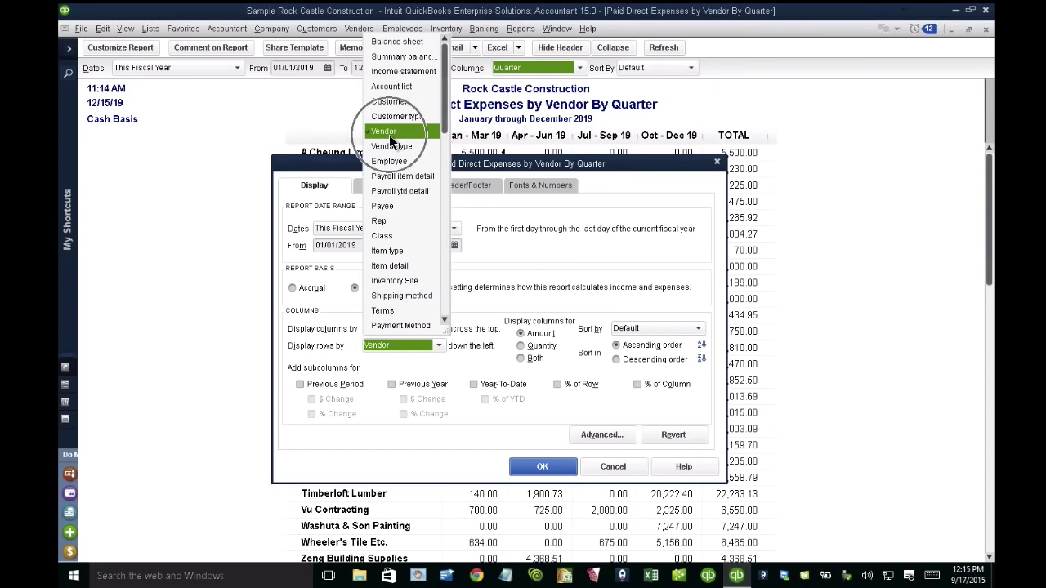
{"action": "left_click", "coordinate": [386, 131]}
{"action": "left_click", "coordinate": [384, 328]}
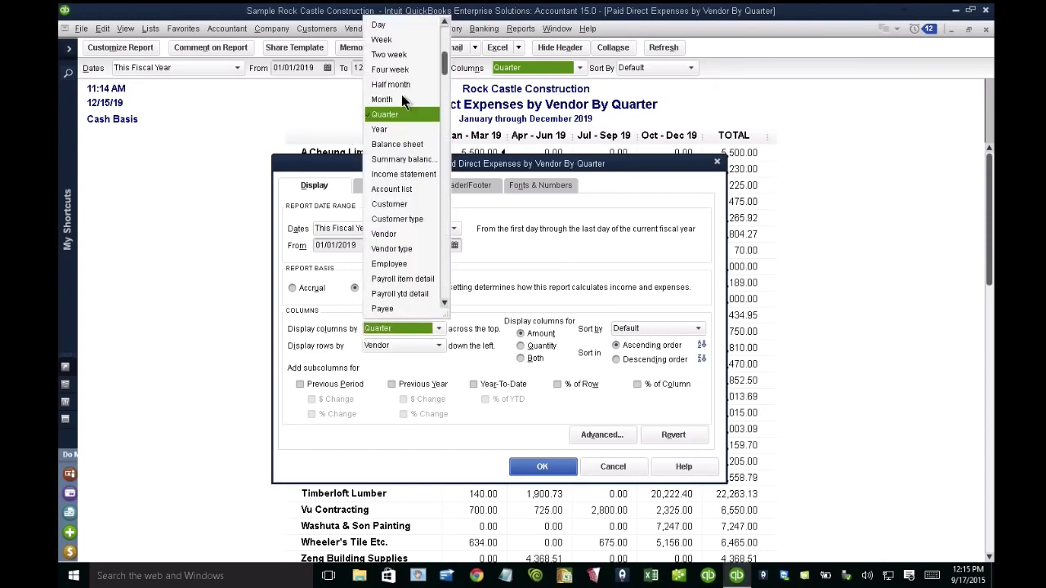
{"action": "left_click", "coordinate": [393, 205]}
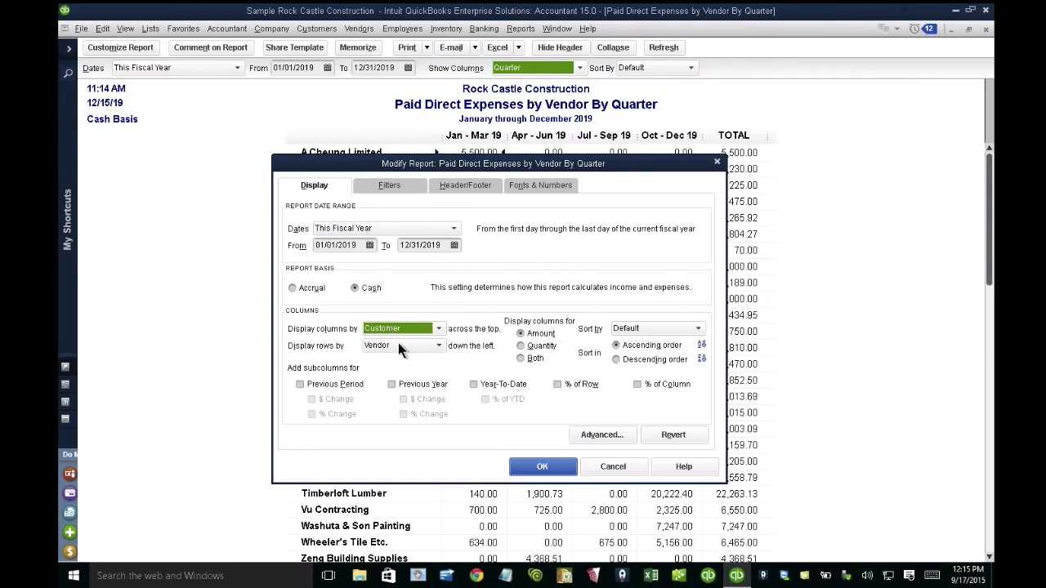
{"action": "left_click", "coordinate": [398, 344]}
{"action": "left_click", "coordinate": [551, 469]}
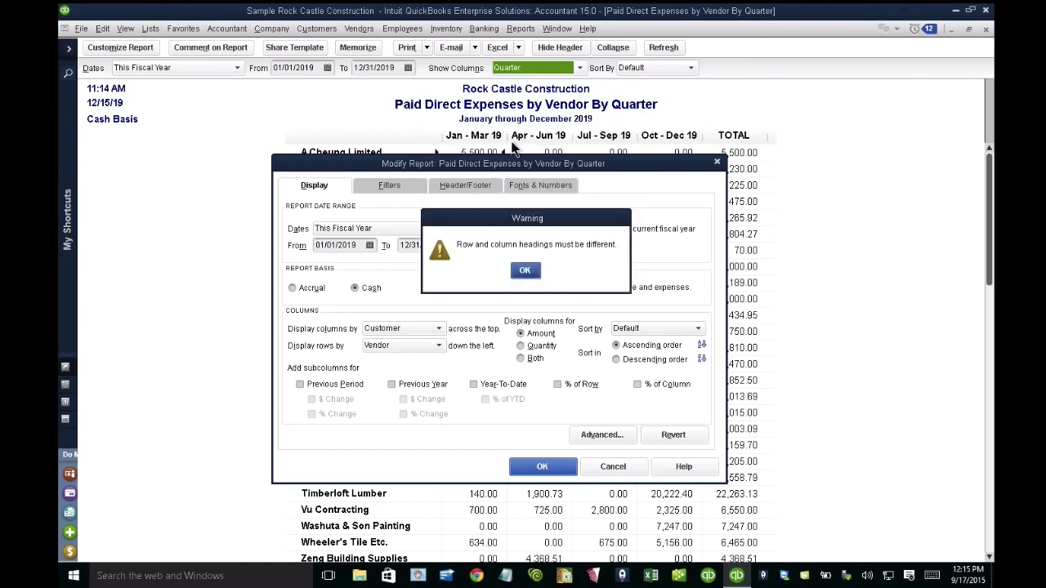
{"action": "left_click", "coordinate": [526, 270]}
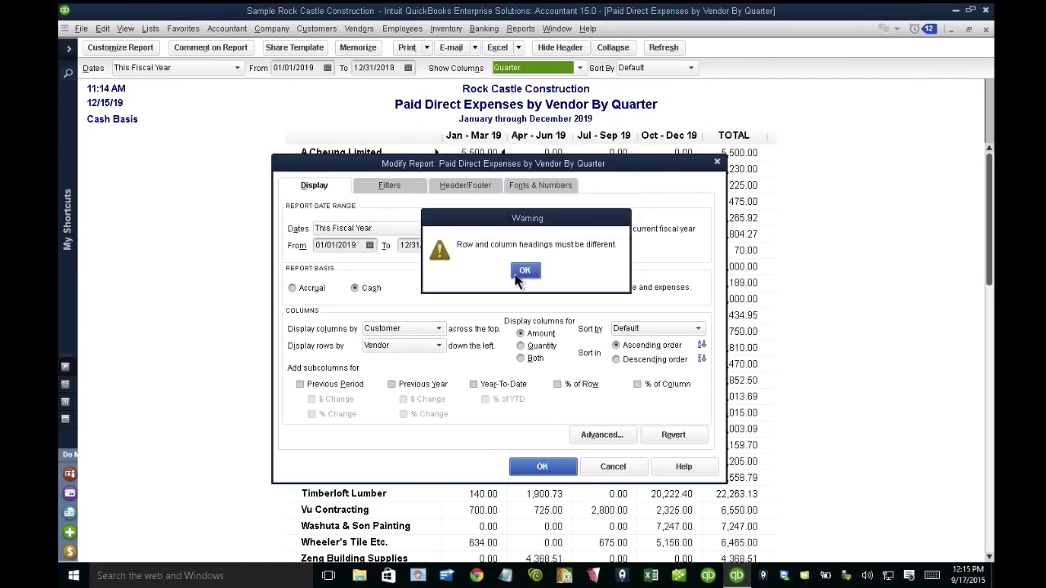
{"action": "left_click", "coordinate": [385, 328]}
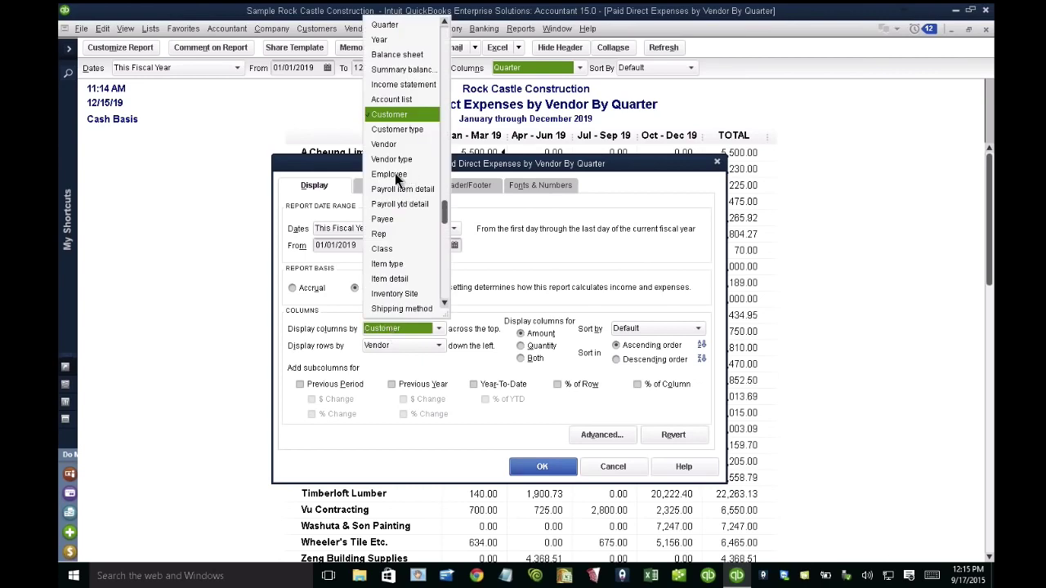
{"action": "left_click", "coordinate": [395, 173]}
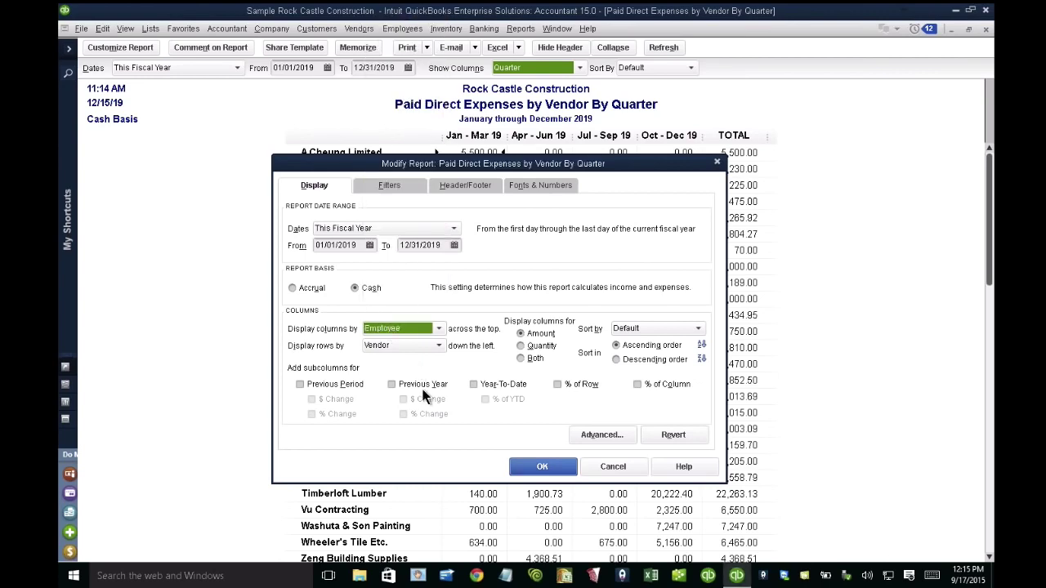
{"action": "left_click", "coordinate": [394, 327]}
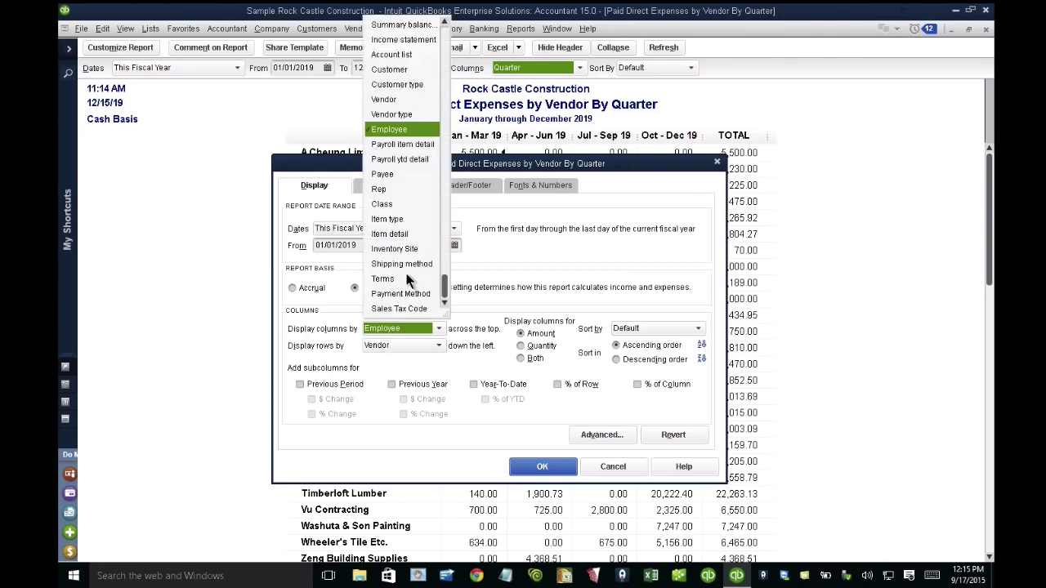
{"action": "left_click", "coordinate": [392, 54]}
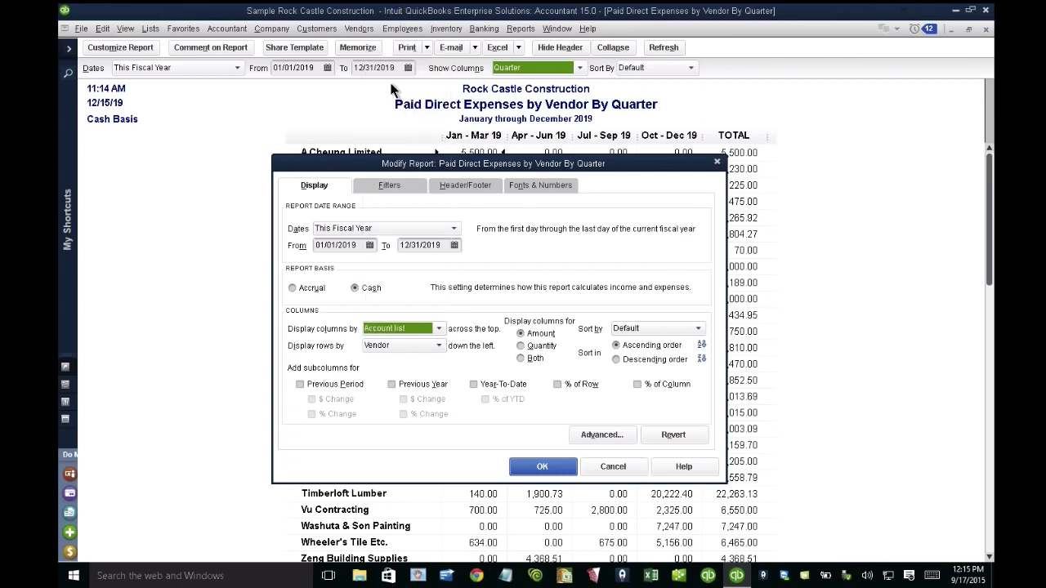
{"action": "left_click", "coordinate": [382, 333]}
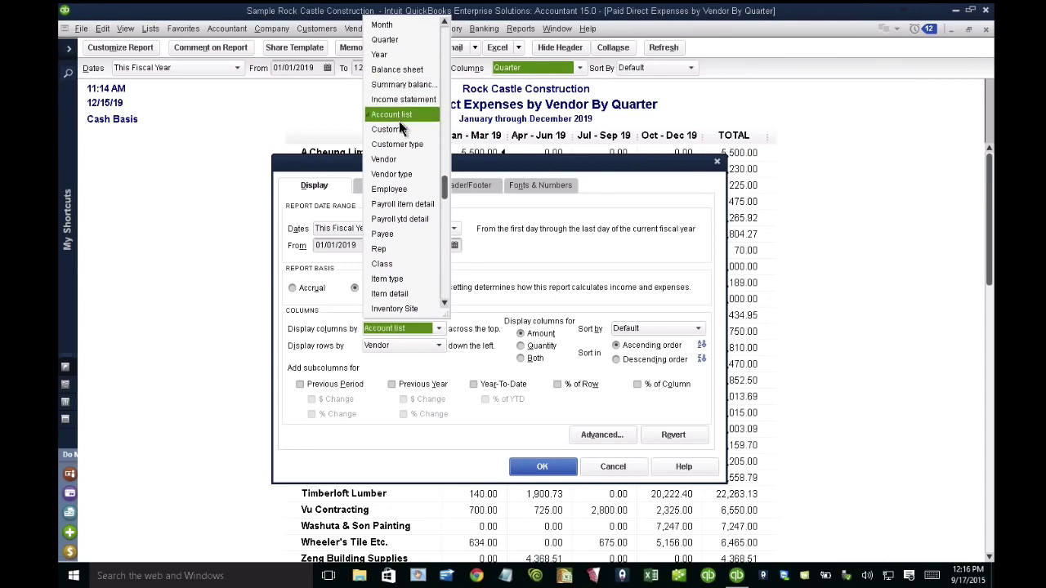
{"action": "left_click", "coordinate": [393, 174]}
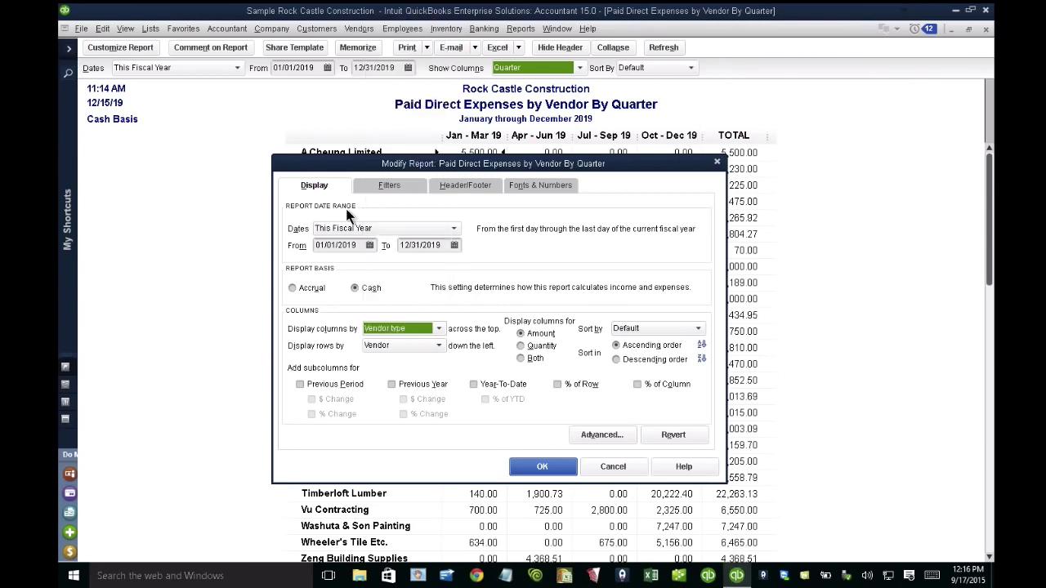
{"action": "left_click", "coordinate": [613, 466]}
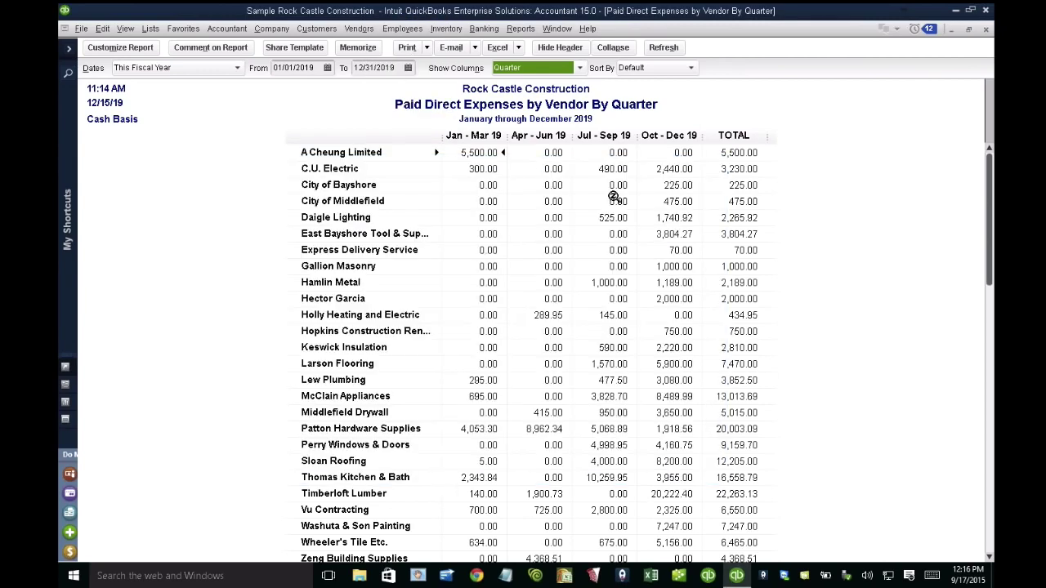
- Close the open report and start a new custom Summary report
{"action": "key", "text": "Escape"}
{"action": "key", "text": "Escape"}
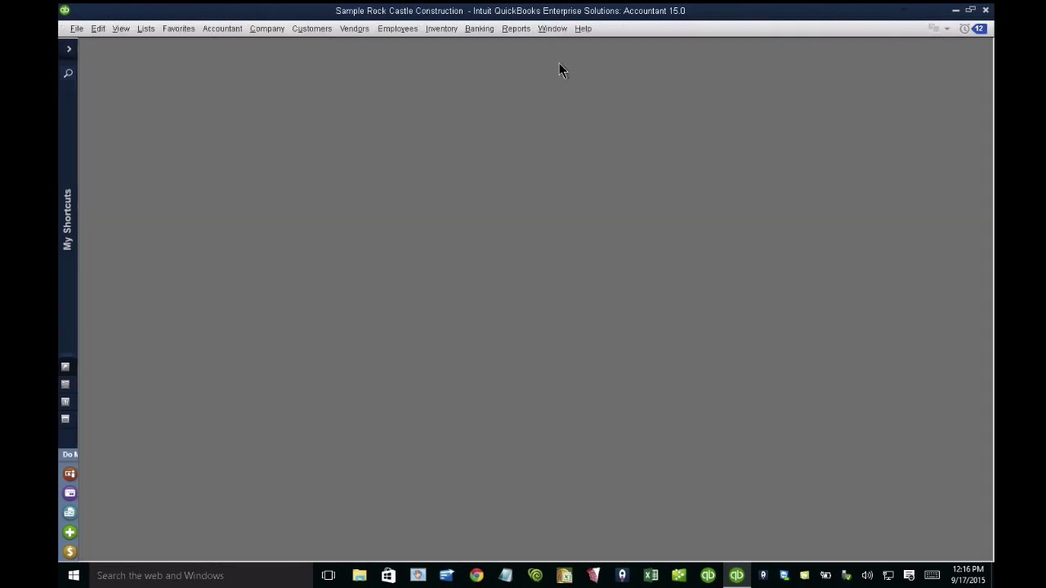
{"action": "left_click", "coordinate": [519, 30]}
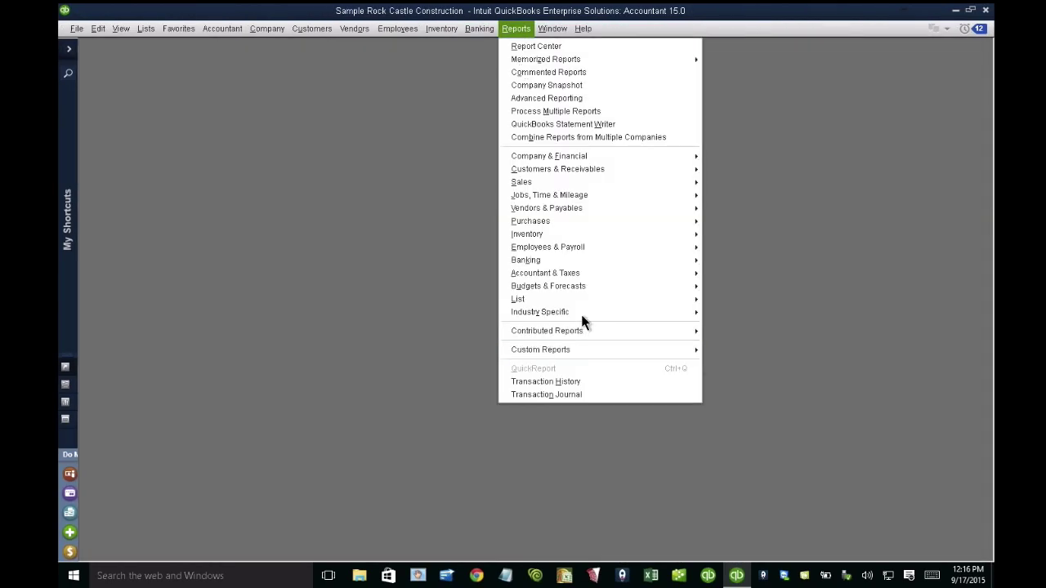
{"action": "mouse_move", "coordinate": [584, 356]}
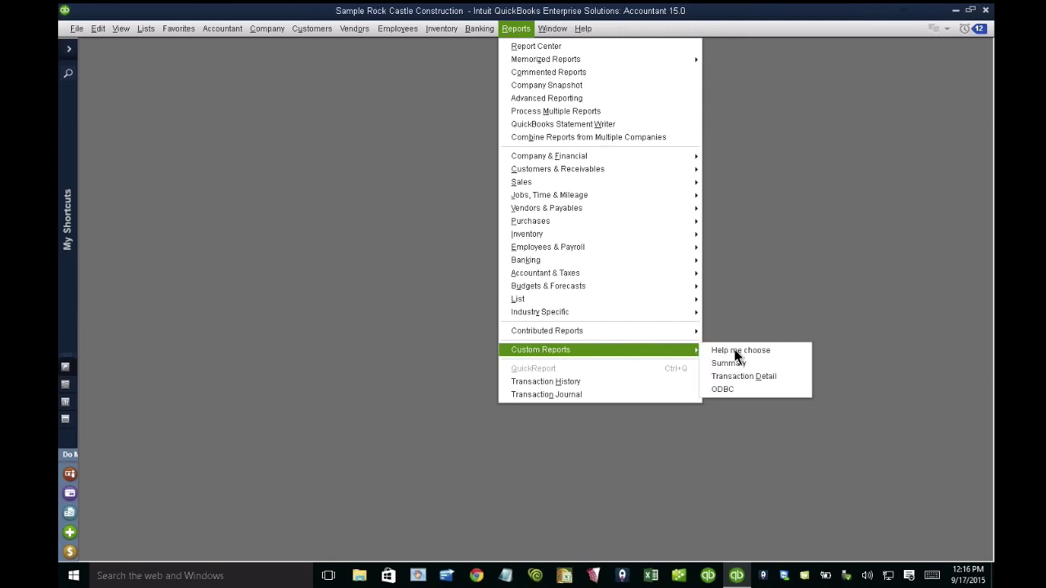
{"action": "left_click", "coordinate": [736, 361]}
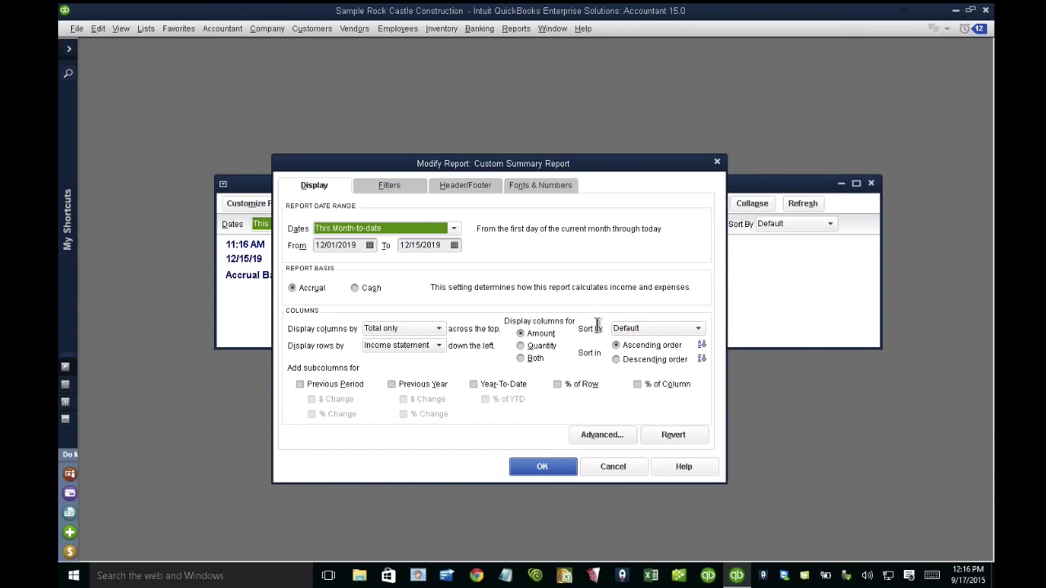
- Set the summary report's date range to This Fiscal Year and display its columns by Quarter
{"action": "left_click", "coordinate": [336, 231]}
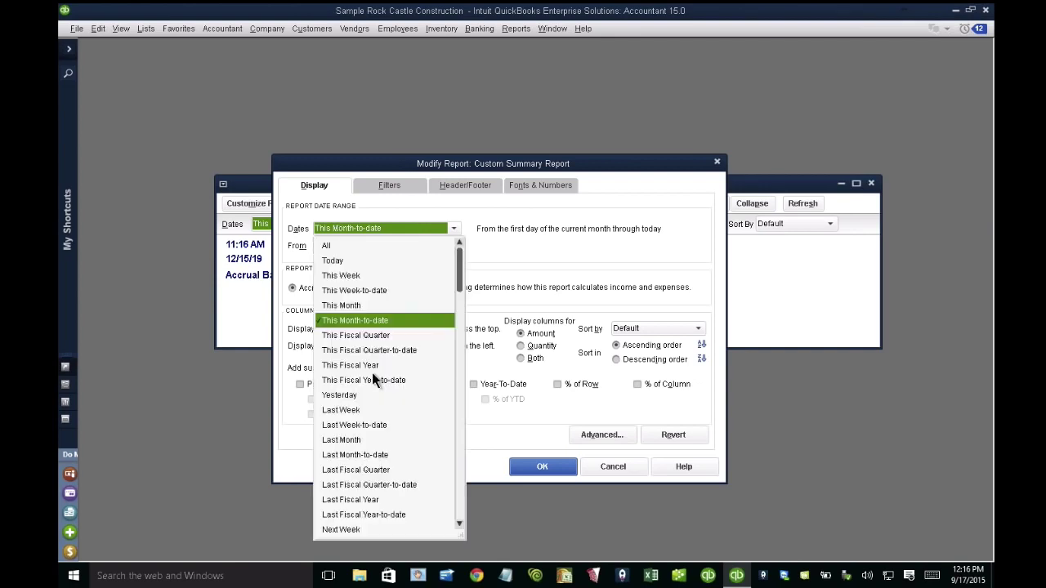
{"action": "left_click", "coordinate": [363, 365]}
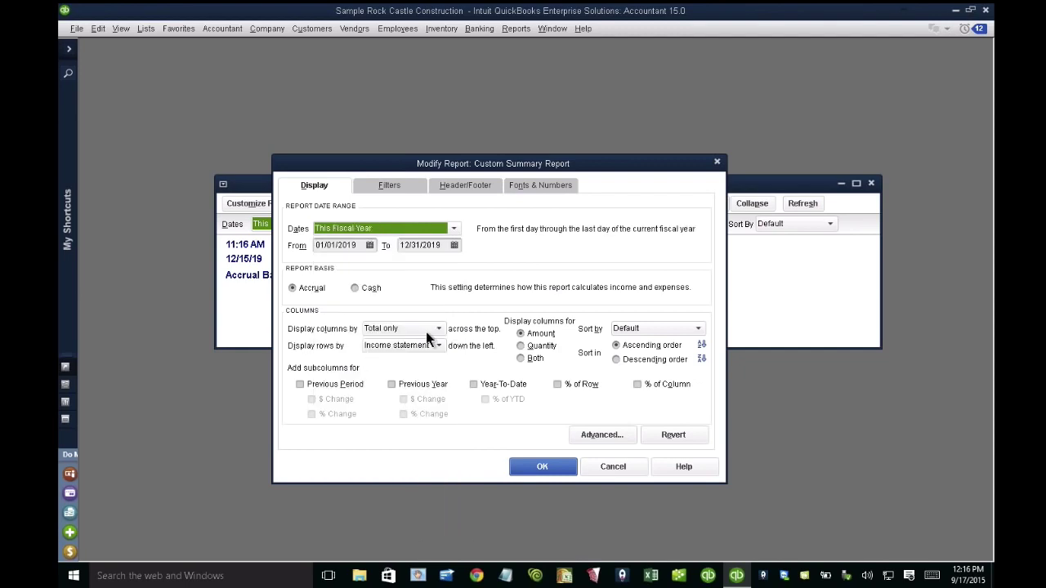
{"action": "left_click", "coordinate": [401, 327]}
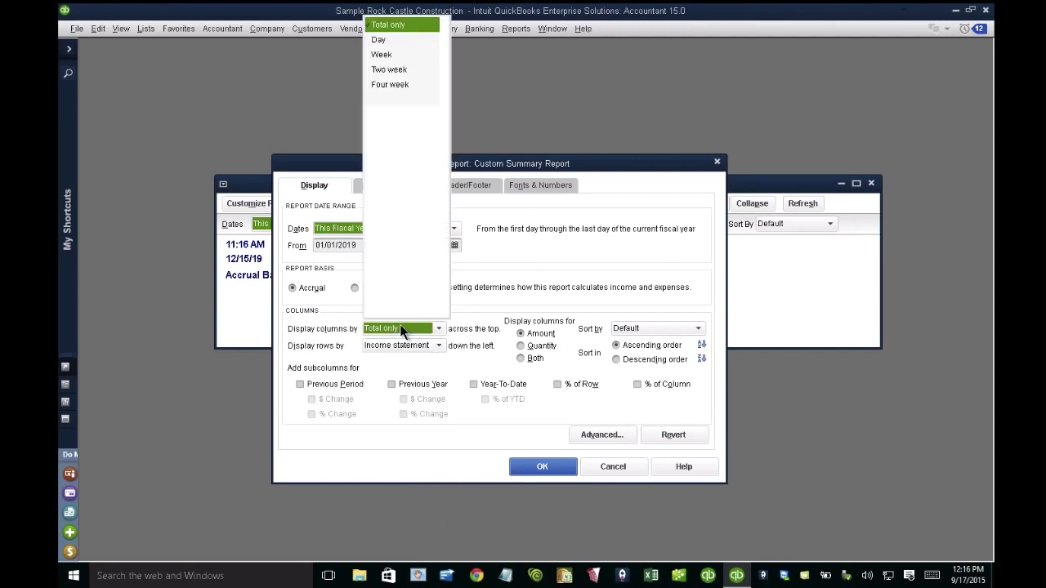
{"action": "left_click", "coordinate": [395, 129]}
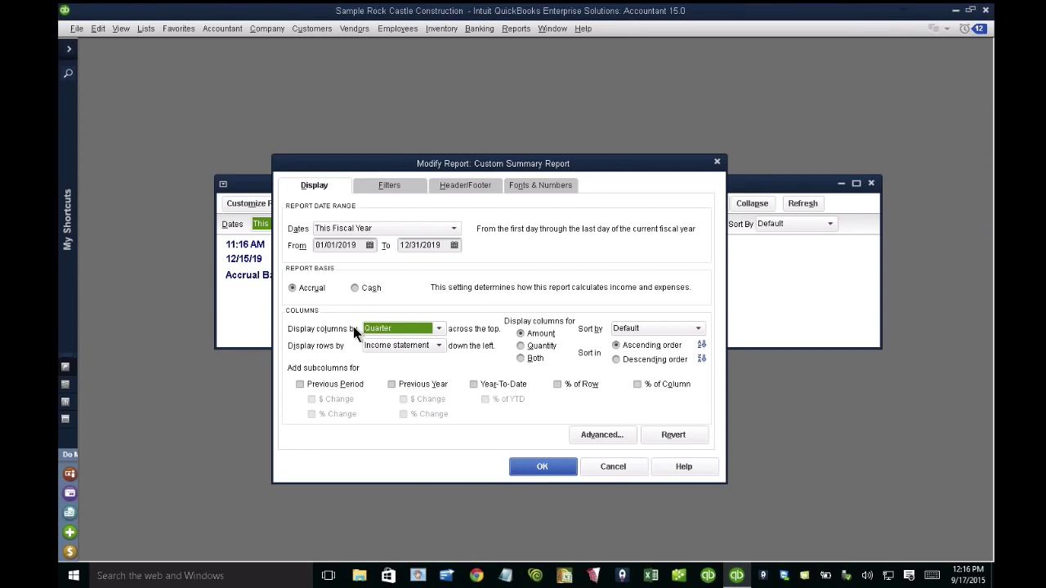
- Display the report rows by Item detail and choose Quantity as the data shown in the columns
{"action": "left_click", "coordinate": [411, 347]}
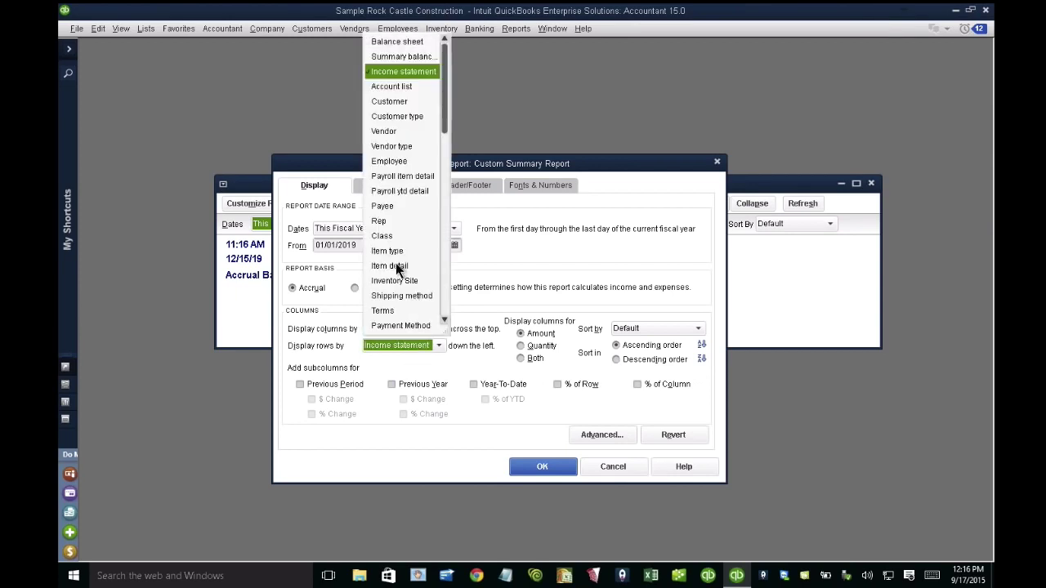
{"action": "left_click", "coordinate": [396, 264]}
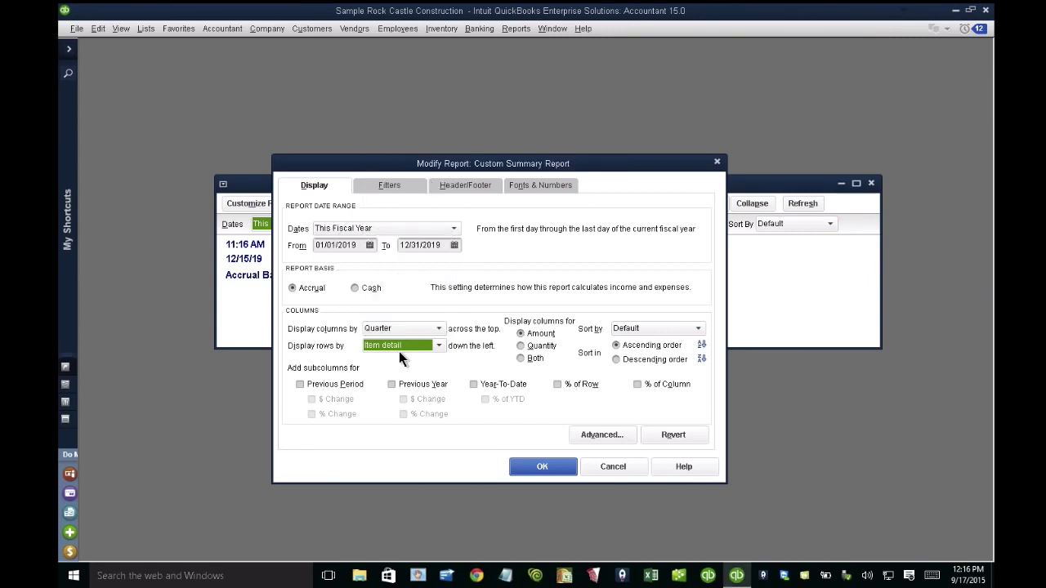
{"action": "left_click", "coordinate": [529, 334]}
{"action": "left_click", "coordinate": [536, 348]}
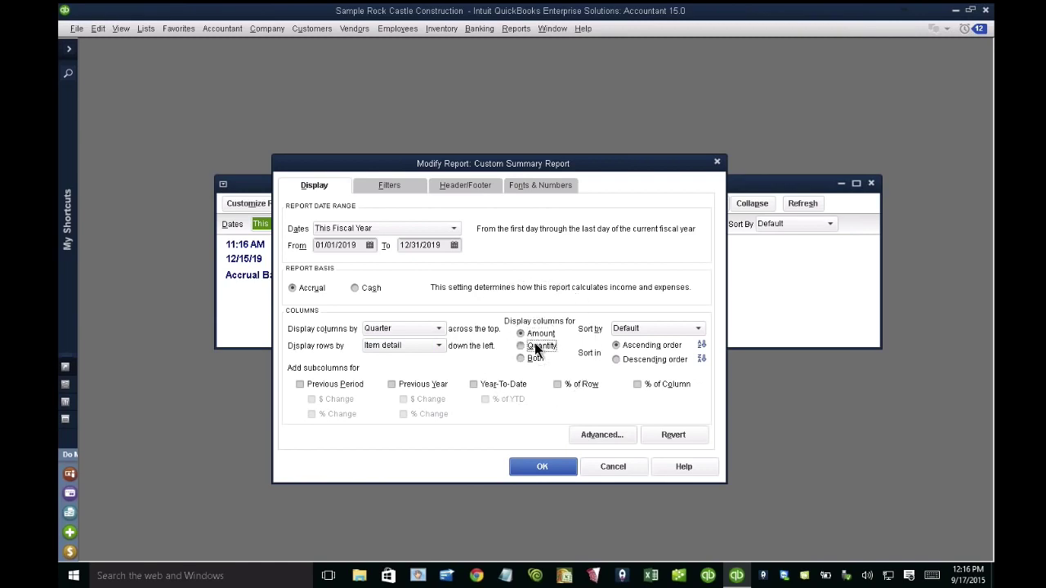
{"action": "left_click", "coordinate": [536, 348]}
- Add an Item filter to the custom summary report and set it to All inventory items
{"action": "left_click", "coordinate": [393, 188]}
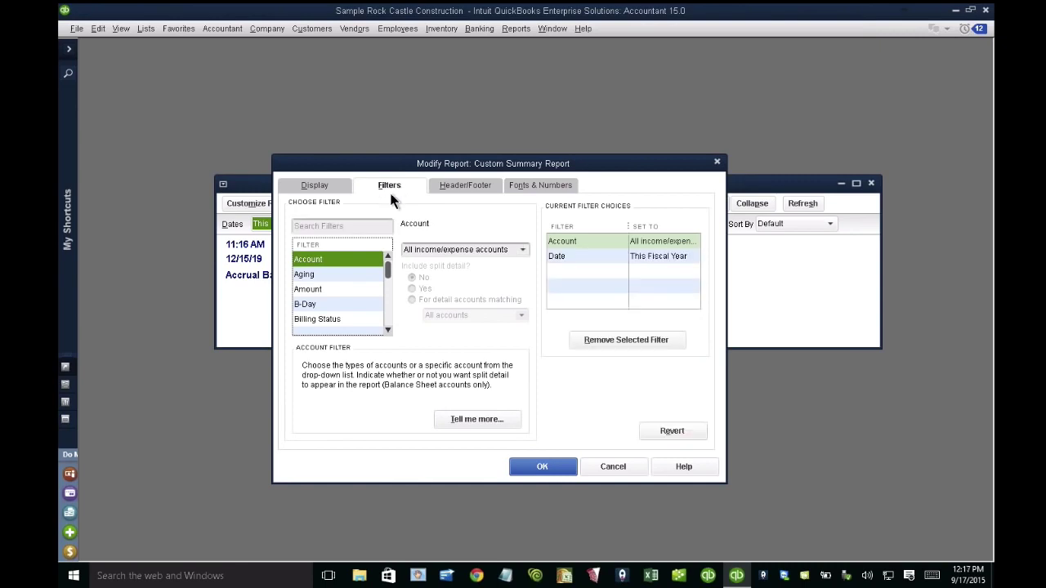
{"action": "left_click", "coordinate": [340, 289]}
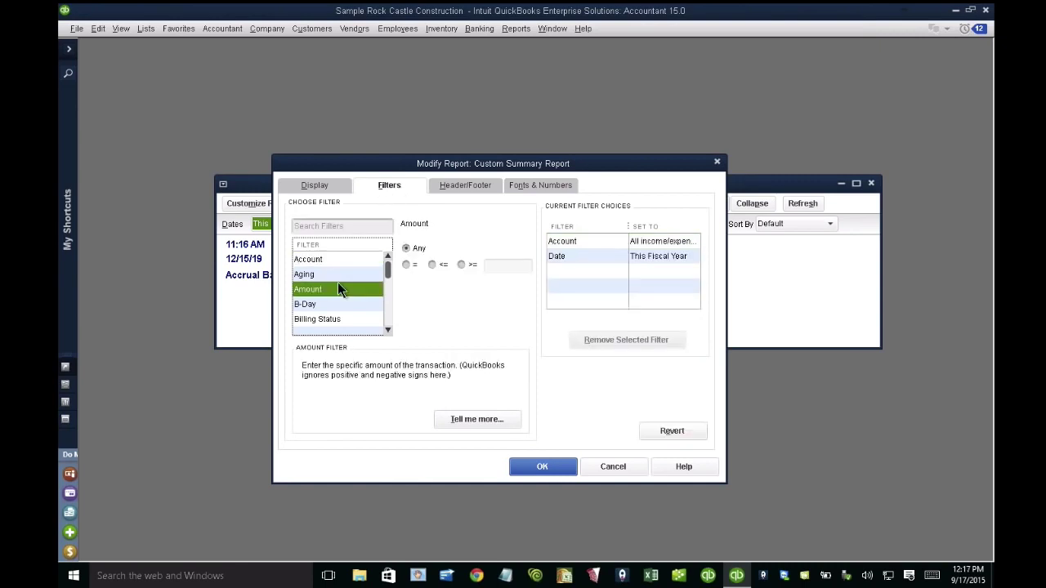
{"action": "scroll", "coordinate": [338, 282], "scroll_direction": "down", "scroll_amount": 4}
{"action": "left_click", "coordinate": [333, 289]}
{"action": "left_click", "coordinate": [322, 304]}
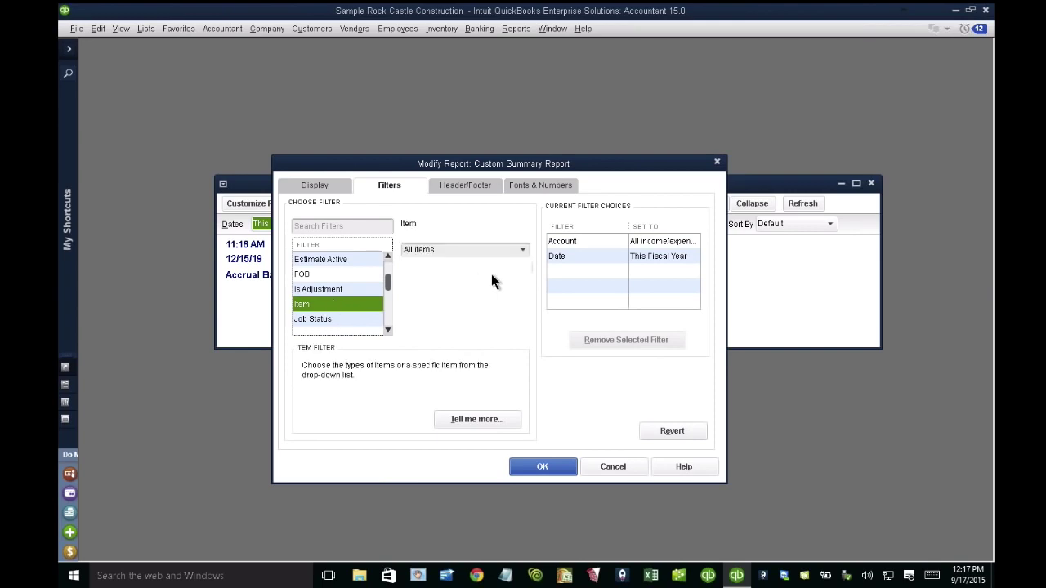
{"action": "left_click", "coordinate": [522, 249]}
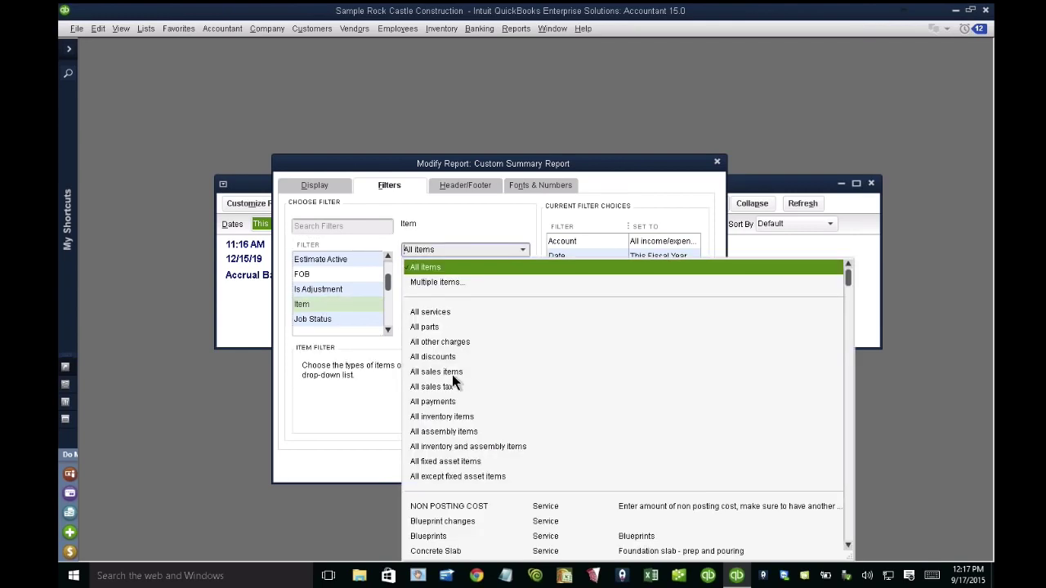
{"action": "left_click", "coordinate": [442, 416]}
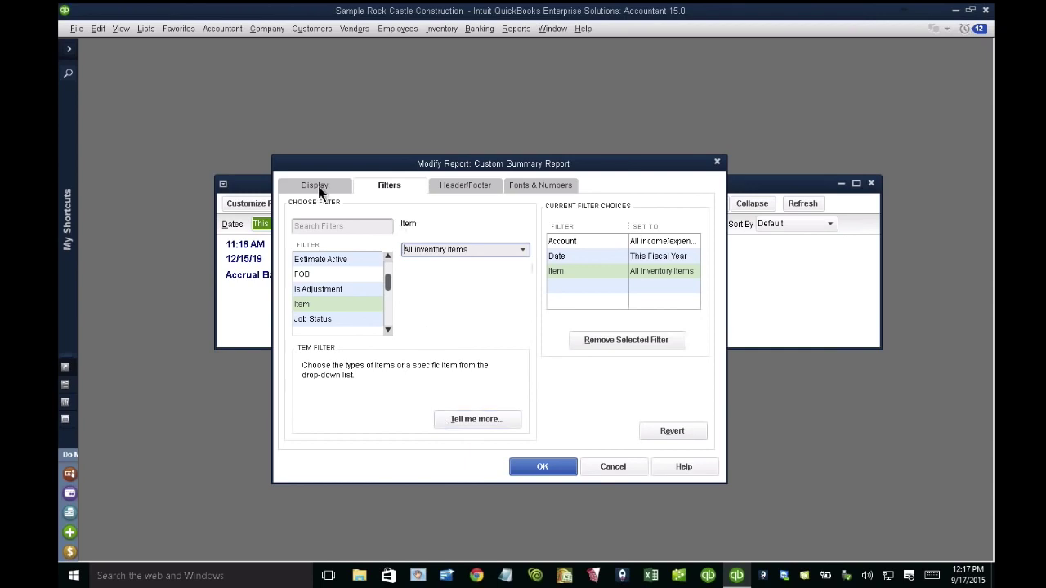
- Set the report's Account filter to Income and other income accounts and apply the filters
{"action": "left_click", "coordinate": [654, 243]}
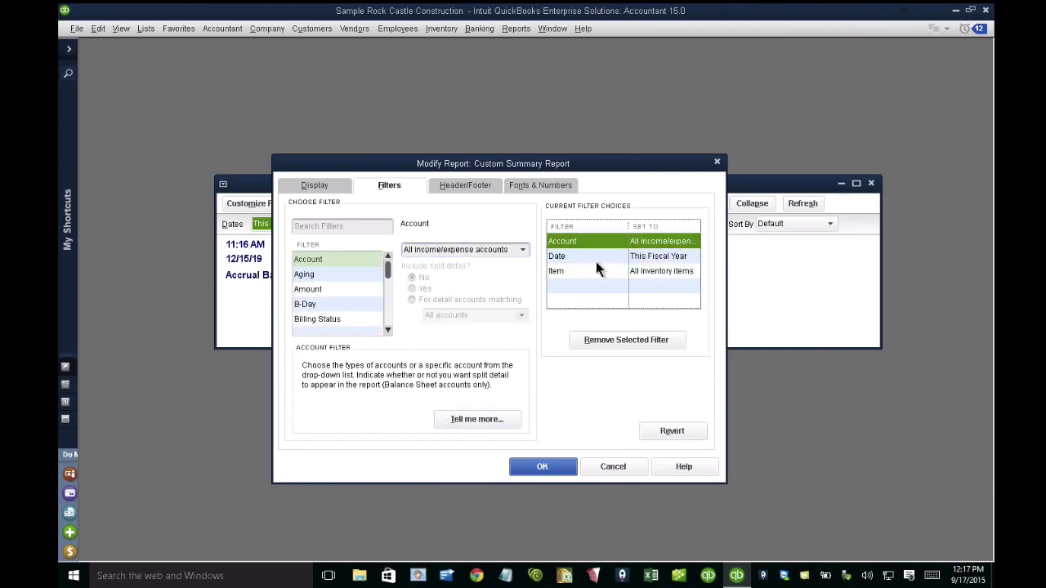
{"action": "left_click", "coordinate": [523, 251]}
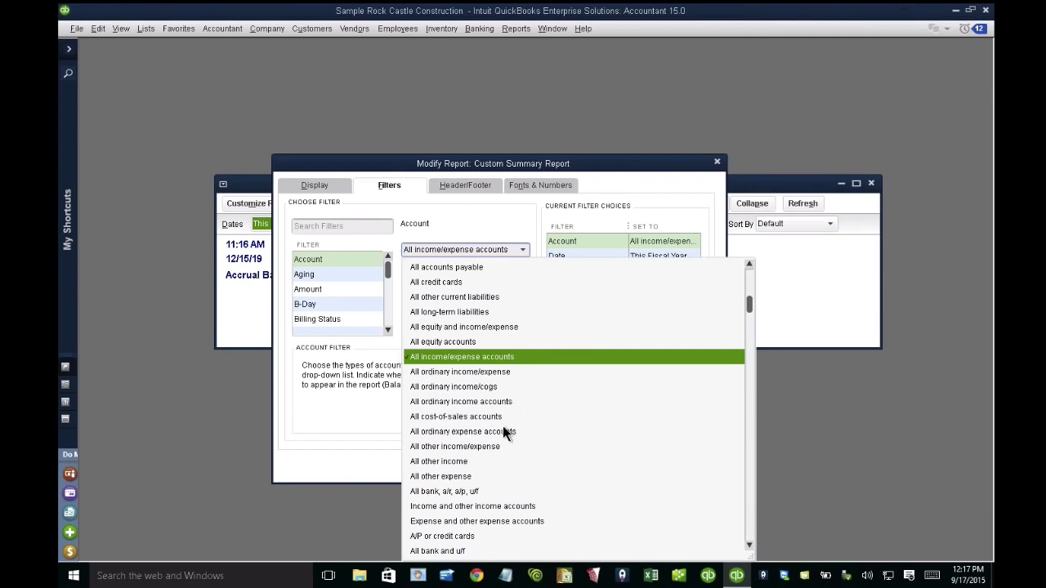
{"action": "left_click", "coordinate": [490, 505]}
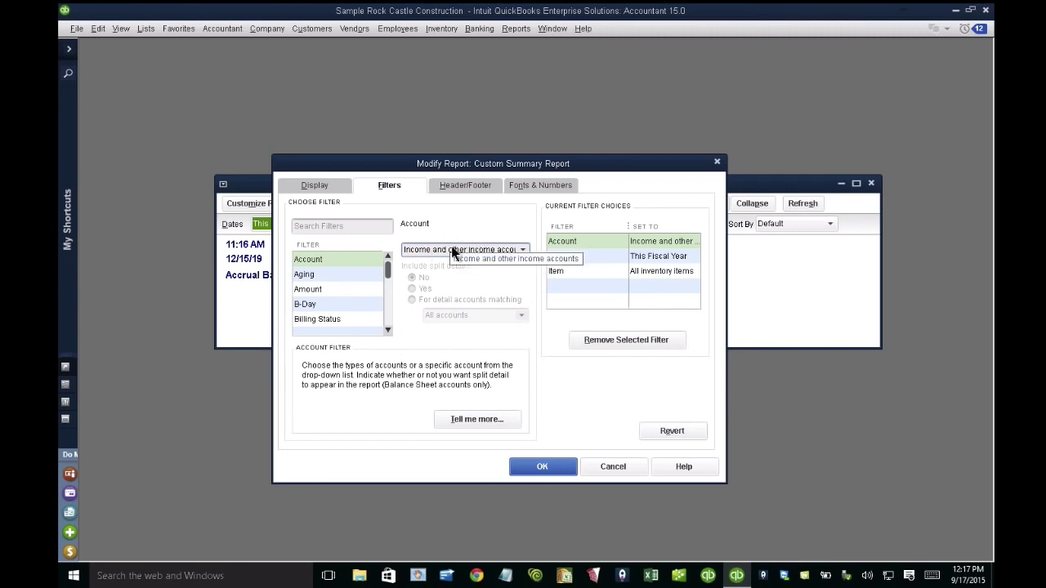
{"action": "left_click", "coordinate": [545, 465]}
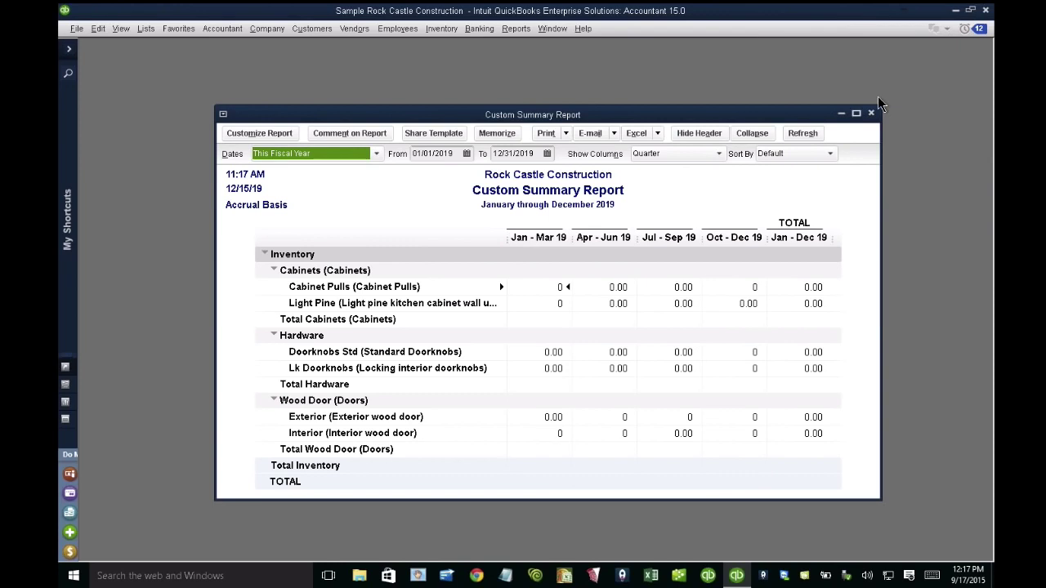
- Maximize the report, examine the transactions behind the Cabinet Pulls quantity for Jan - Mar 19, and return to the summary
{"action": "left_click", "coordinate": [856, 113]}
{"action": "double_click", "coordinate": [566, 215]}
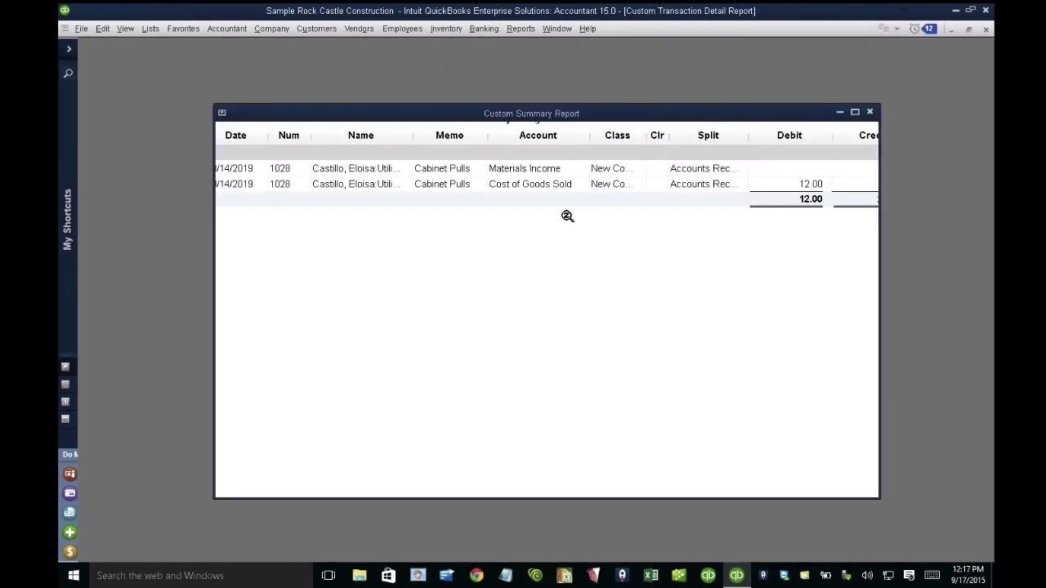
{"action": "key", "text": "Escape"}
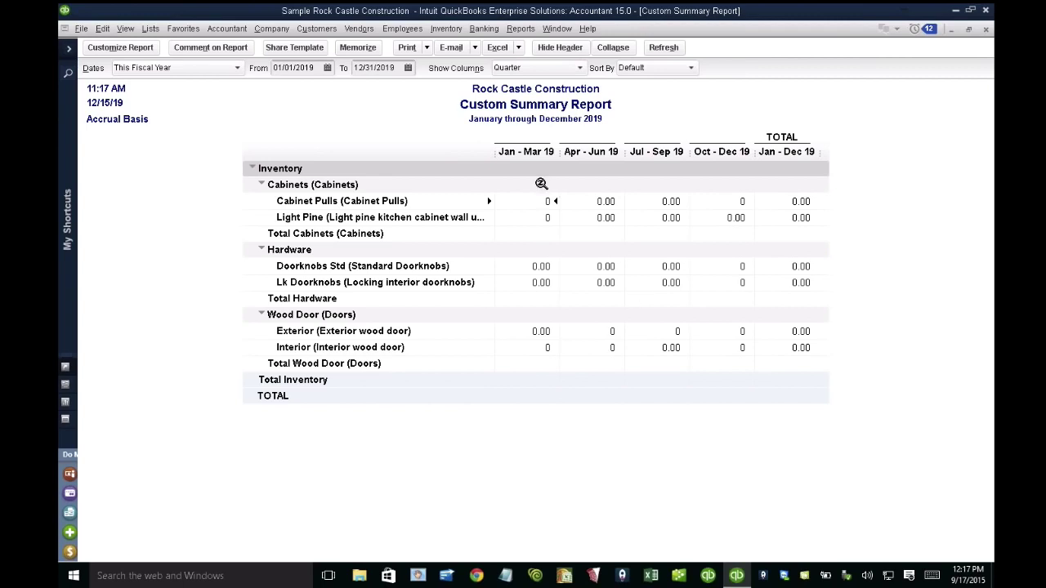
{"action": "double_click", "coordinate": [540, 266]}
{"action": "double_click", "coordinate": [545, 202]}
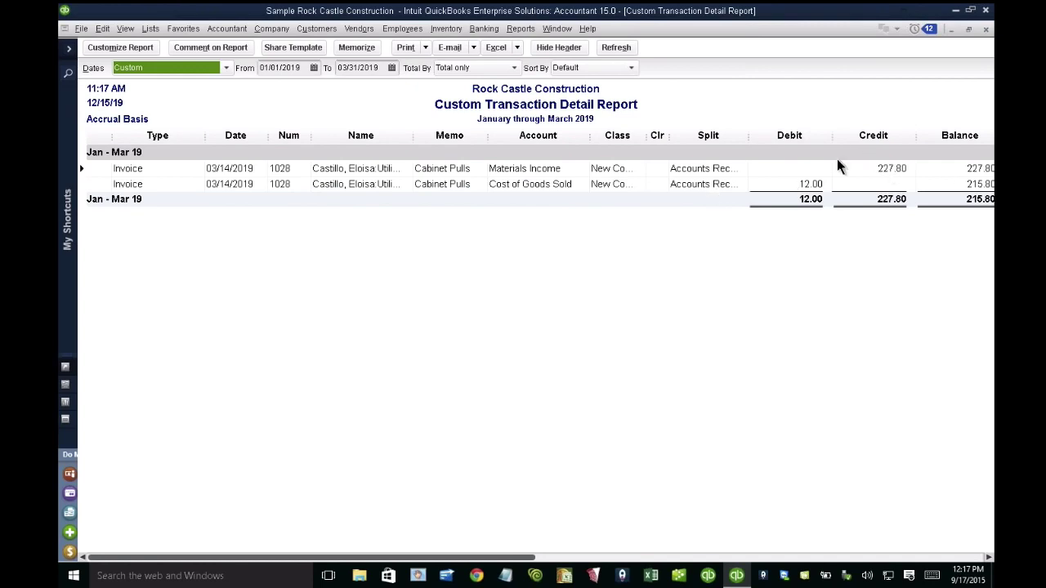
{"action": "key", "text": "Escape"}
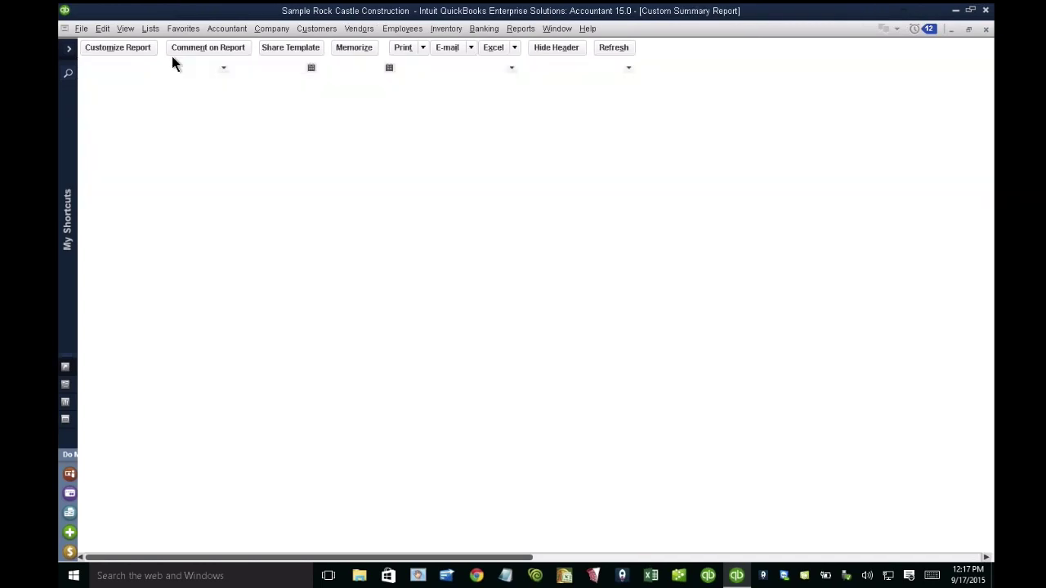
- Set the summary report's Account filter to All ordinary income accounts and apply it
{"action": "left_click", "coordinate": [120, 47]}
{"action": "left_click", "coordinate": [386, 187]}
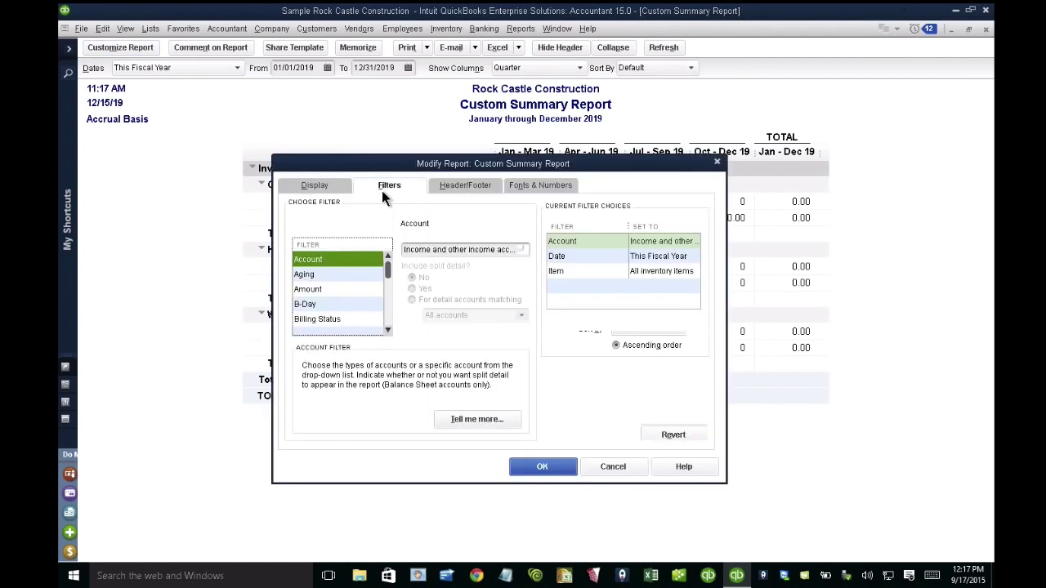
{"action": "left_click", "coordinate": [524, 249]}
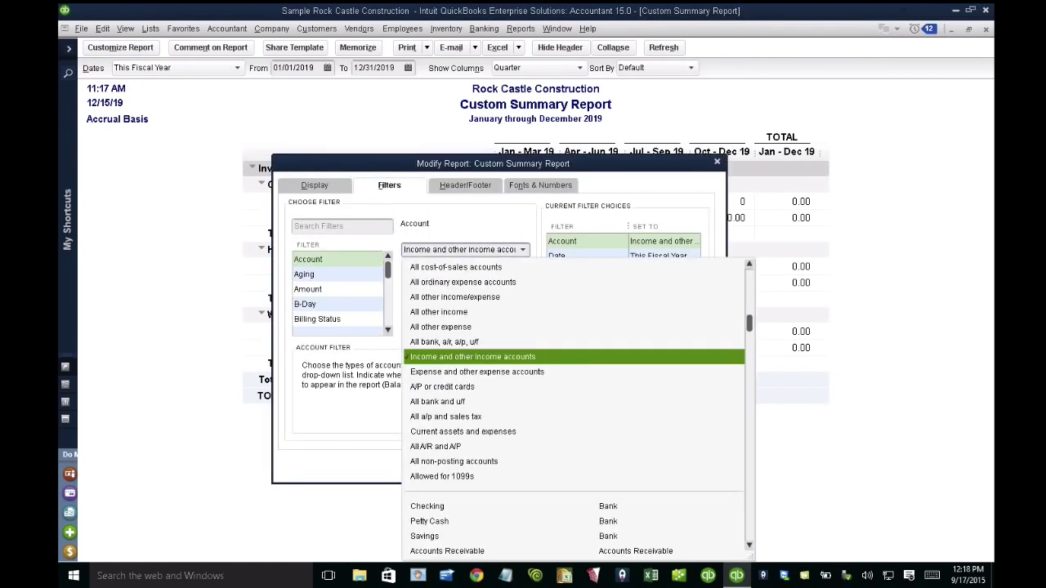
{"action": "scroll", "coordinate": [510, 401], "scroll_direction": "up", "scroll_amount": 6}
{"action": "scroll", "coordinate": [475, 369], "scroll_direction": "up", "scroll_amount": 1}
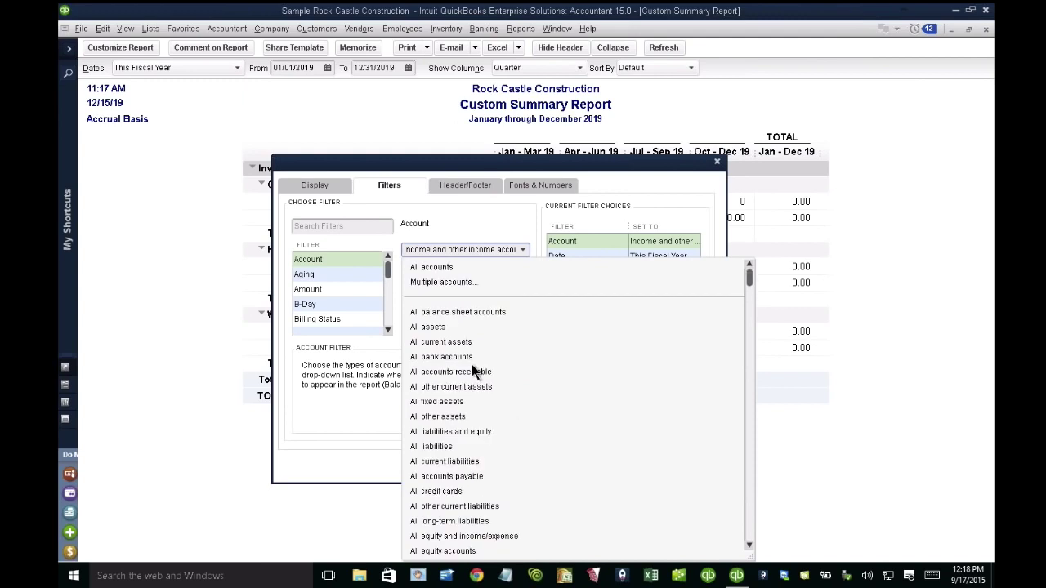
{"action": "scroll", "coordinate": [450, 384], "scroll_direction": "down", "scroll_amount": 4}
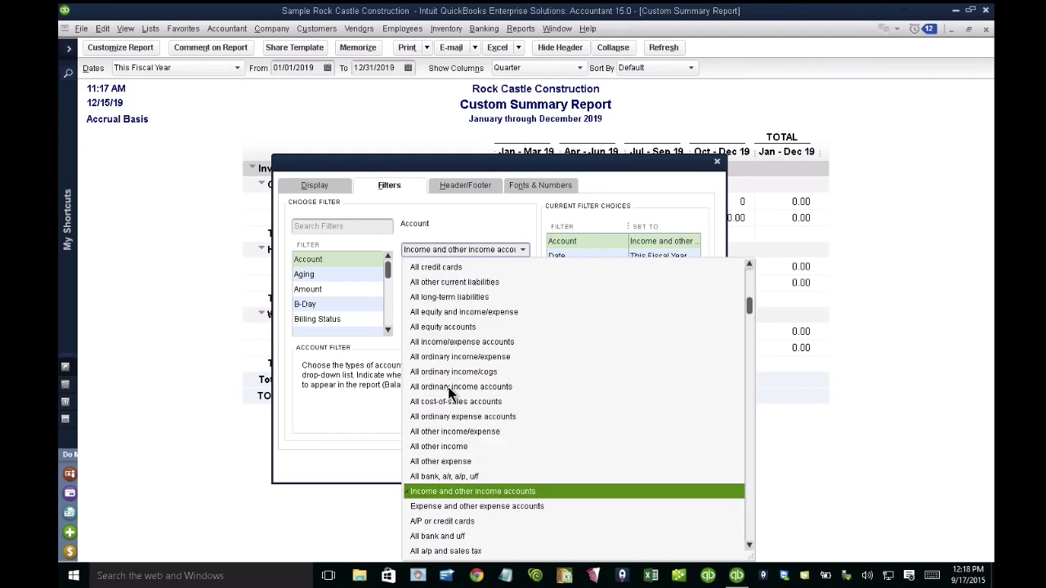
{"action": "left_click", "coordinate": [449, 388]}
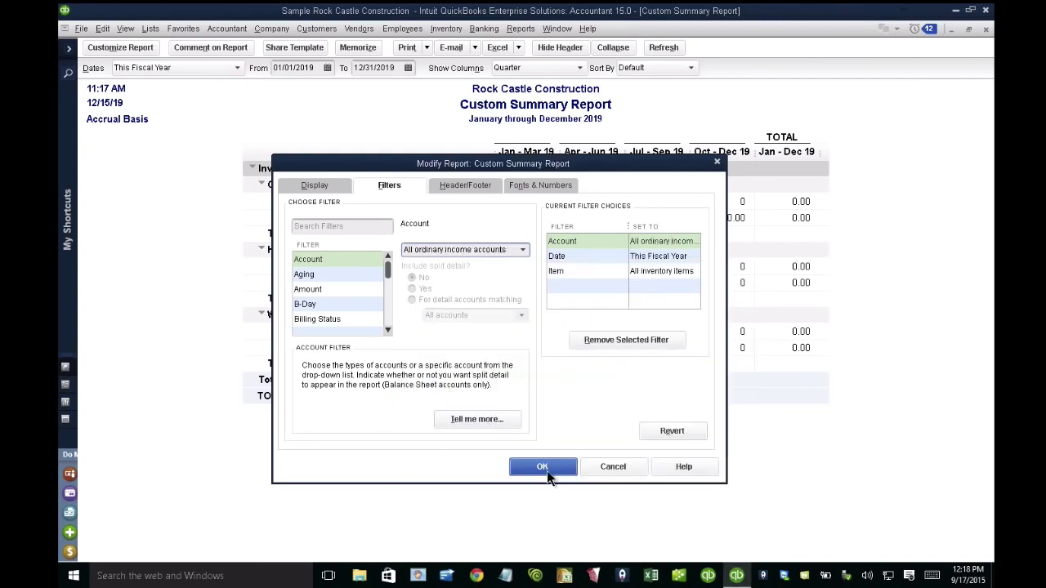
{"action": "left_click", "coordinate": [545, 468]}
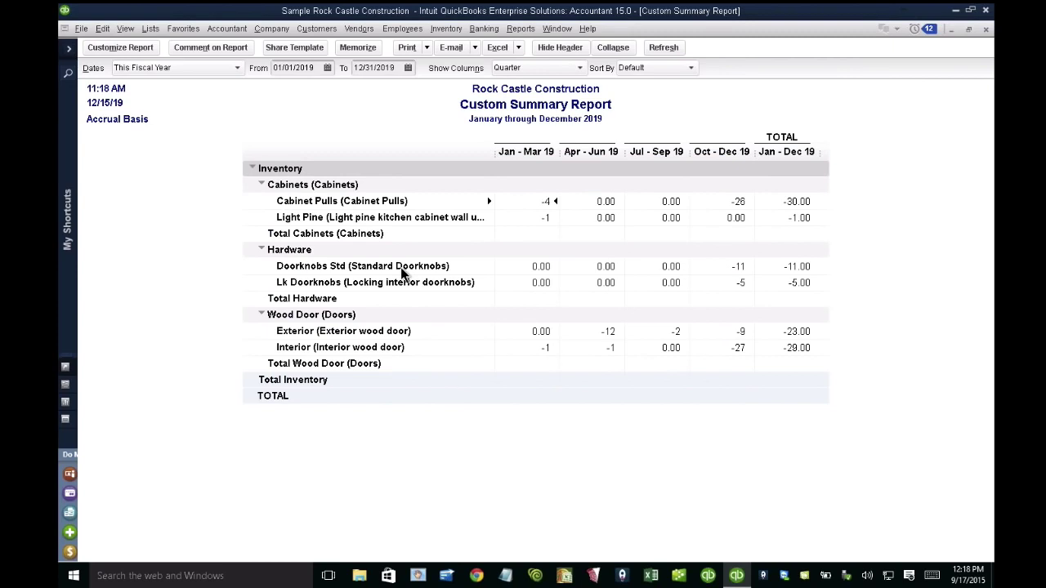
- Review the report's Account filter, keep All ordinary income accounts selected, and return to the report
{"action": "left_click", "coordinate": [133, 49]}
{"action": "left_click", "coordinate": [373, 185]}
{"action": "left_click", "coordinate": [654, 241]}
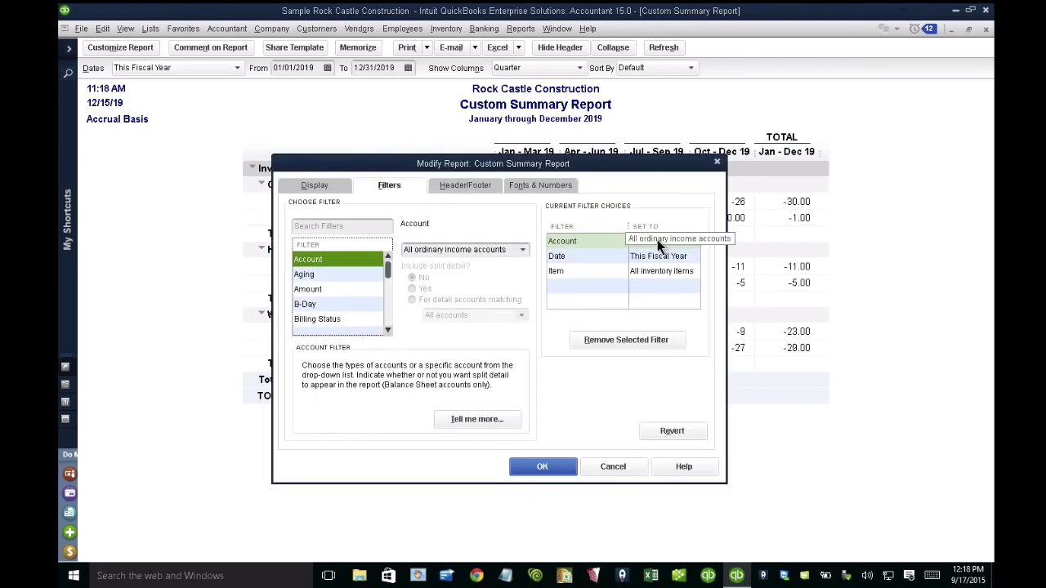
{"action": "left_click", "coordinate": [517, 252]}
{"action": "left_click", "coordinate": [464, 360]}
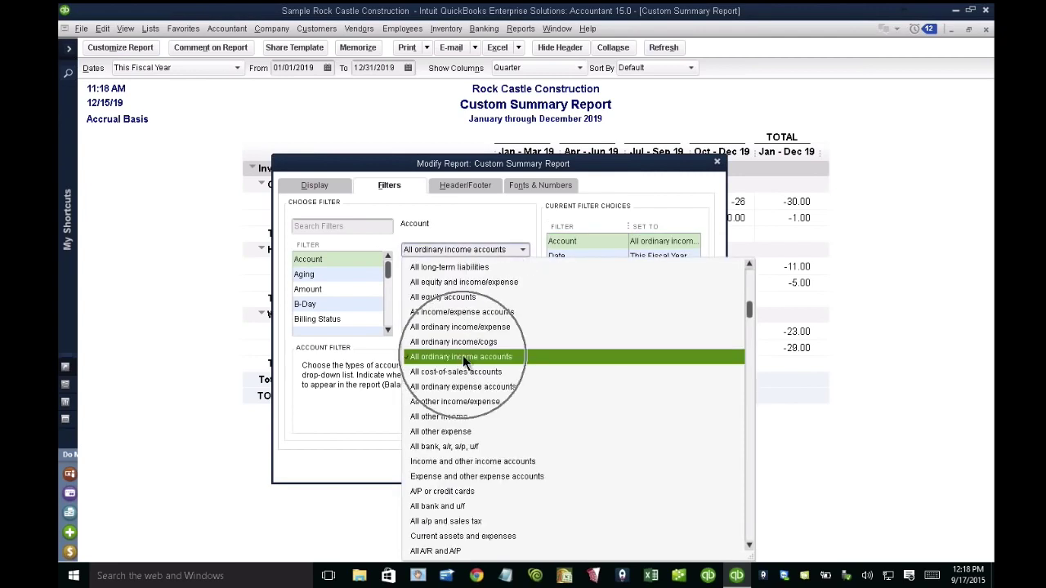
{"action": "left_click", "coordinate": [541, 467]}
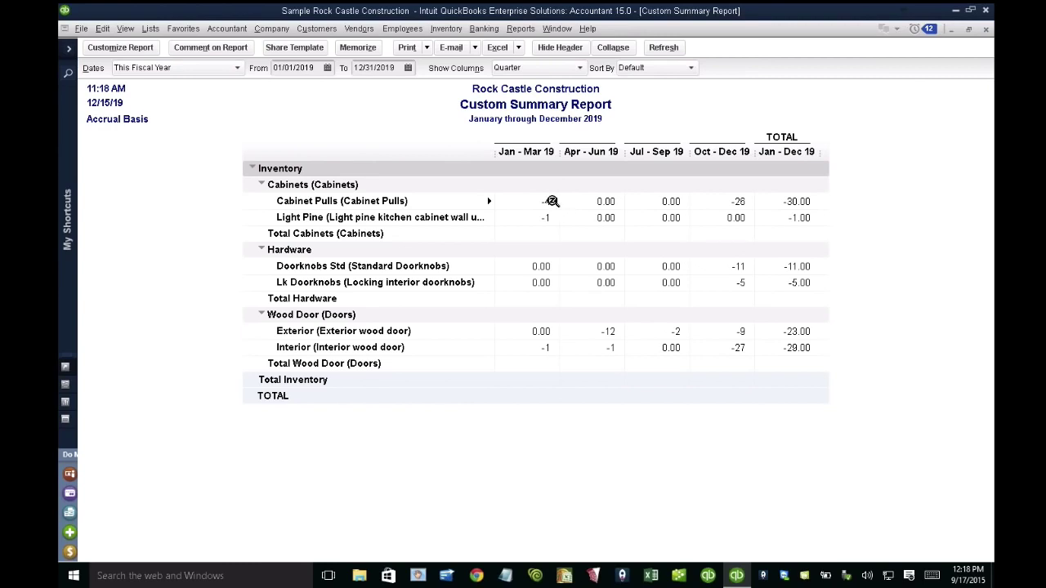
- Collapse the report's item rows and individually expand the Cabinets, Hardware and Wood Door groups
{"action": "left_click", "coordinate": [623, 47]}
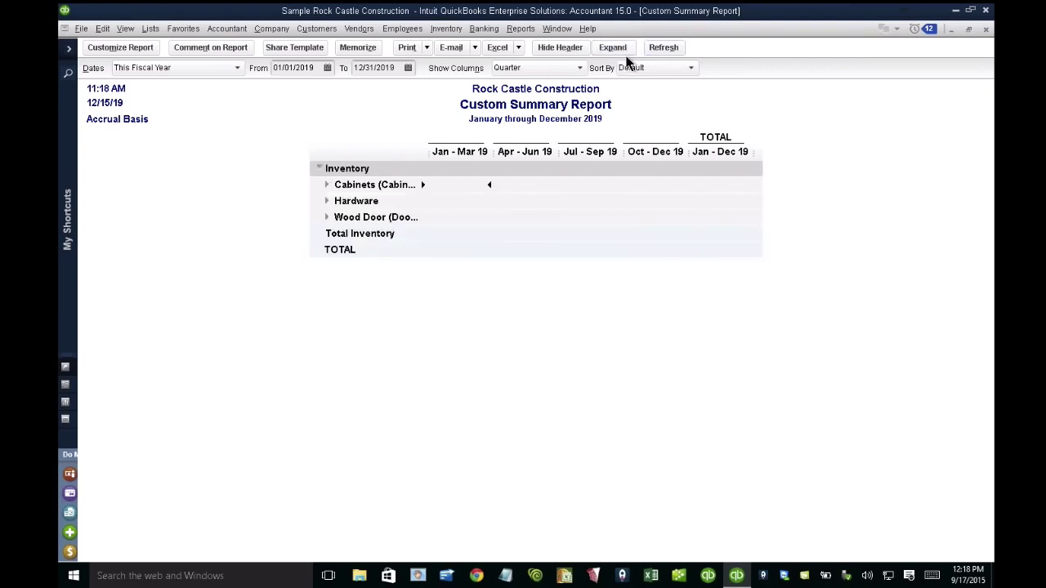
{"action": "left_click", "coordinate": [328, 185]}
{"action": "left_click", "coordinate": [262, 250]}
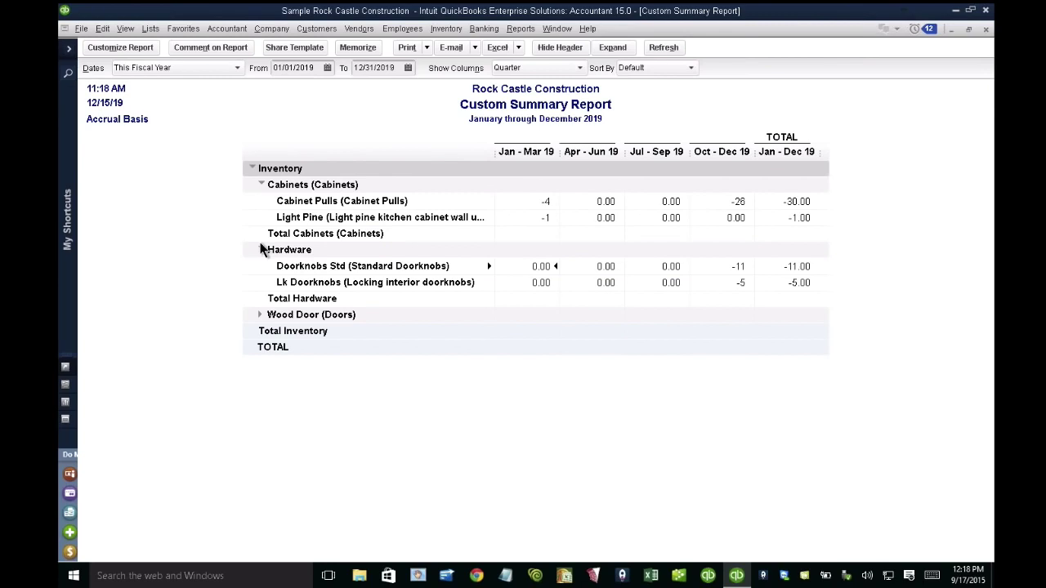
{"action": "left_click", "coordinate": [262, 315]}
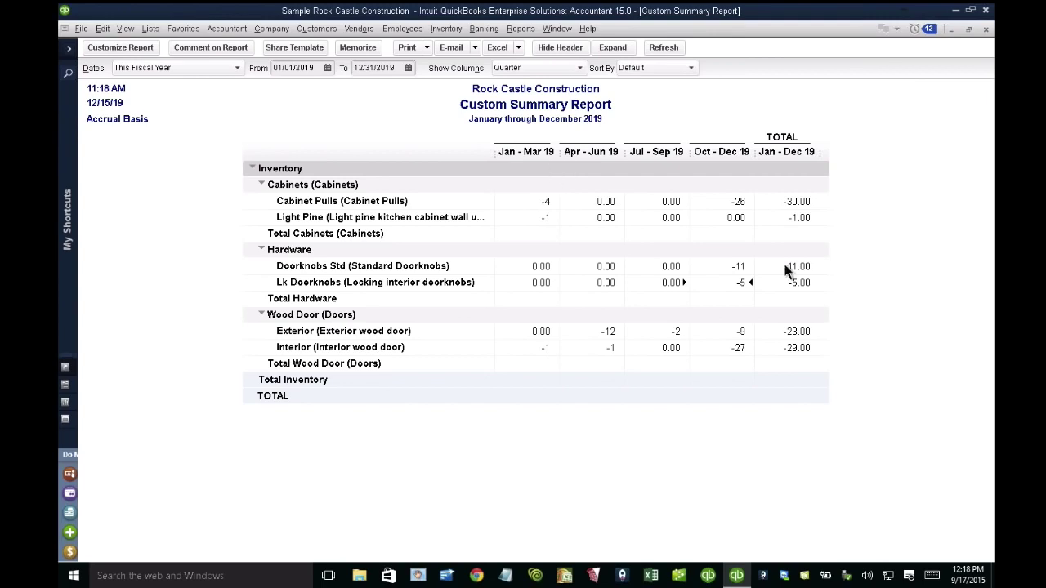
- Customize the summary report to display both amount and quantity in its columns
{"action": "left_click", "coordinate": [112, 51]}
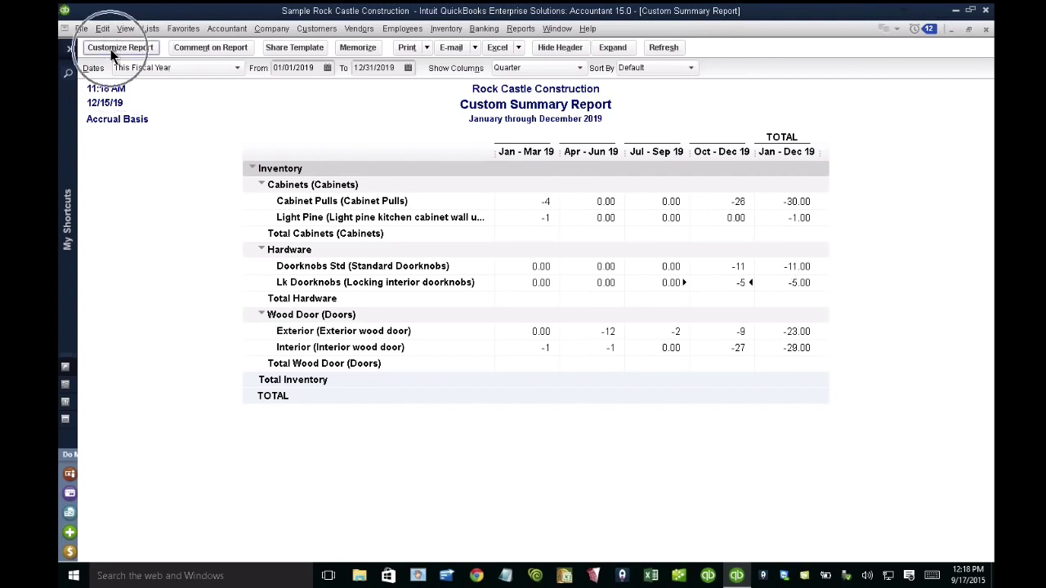
{"action": "left_click", "coordinate": [526, 357]}
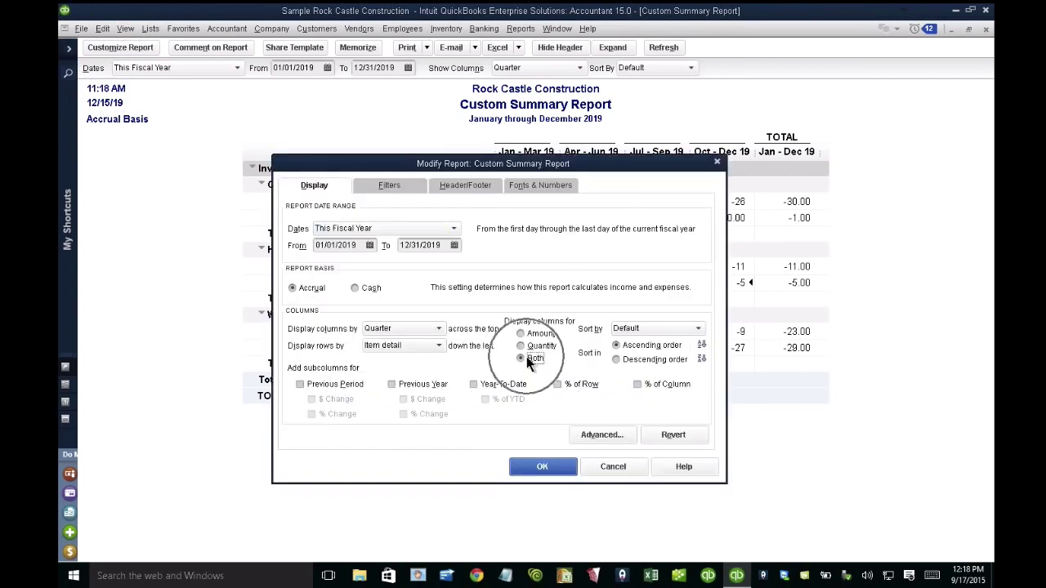
{"action": "left_click", "coordinate": [542, 470]}
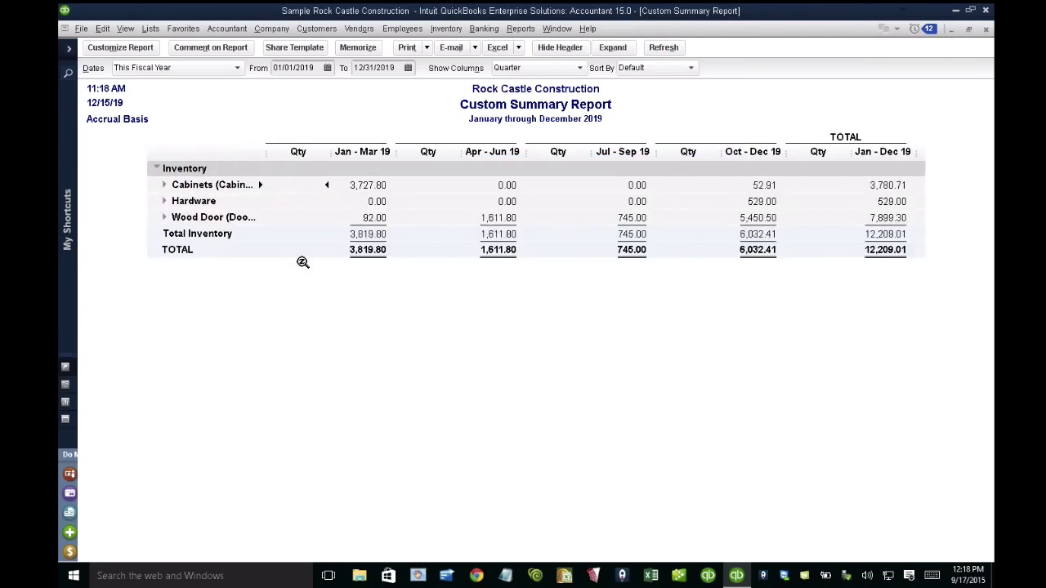
- Expand all item rows and narrow the Qty column, applying the narrower width to all columns
{"action": "left_click", "coordinate": [622, 47]}
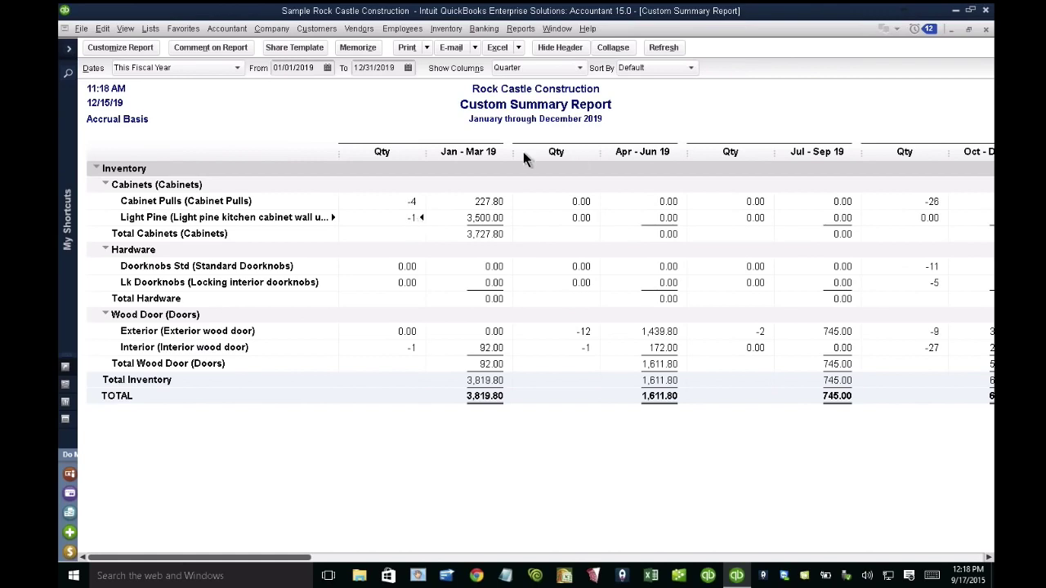
{"action": "left_click_drag", "start_coordinate": [424, 150], "coordinate": [406, 152]}
{"action": "left_click", "coordinate": [498, 188]}
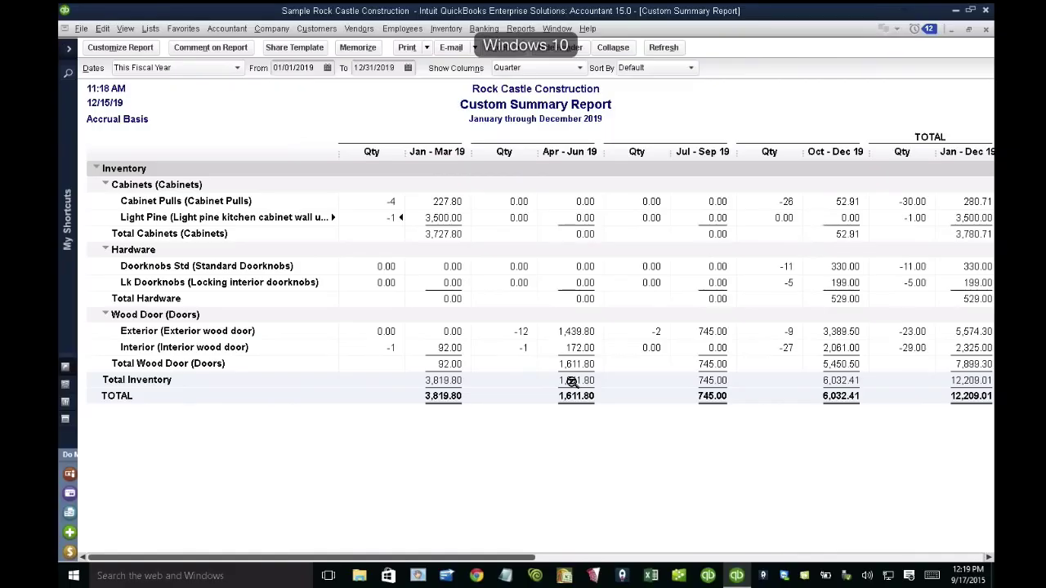
- Close the custom summary report and open the Sales by Customer Summary report in a maximized window
{"action": "key", "text": "Escape"}
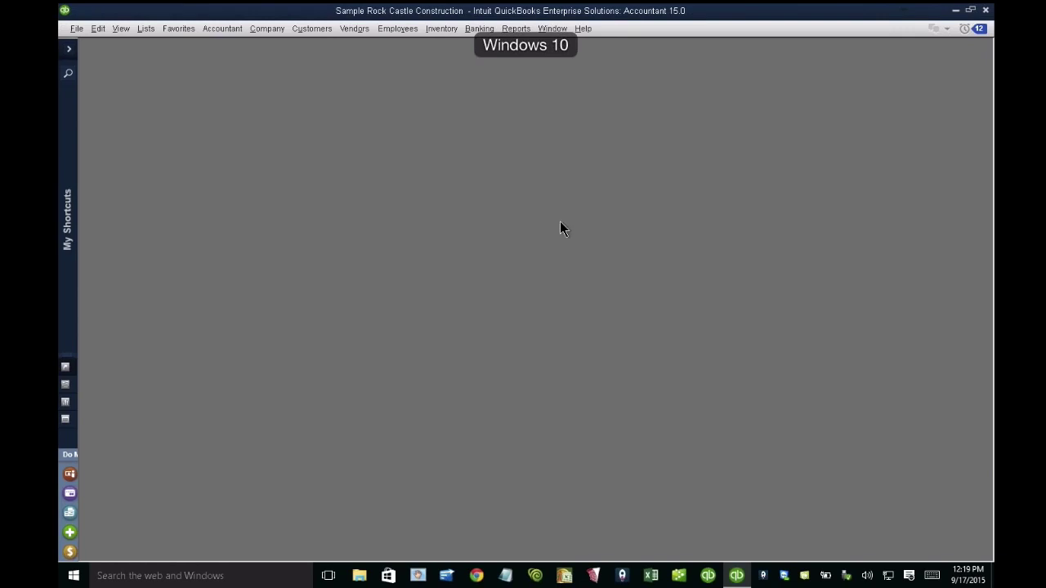
{"action": "left_click", "coordinate": [513, 33]}
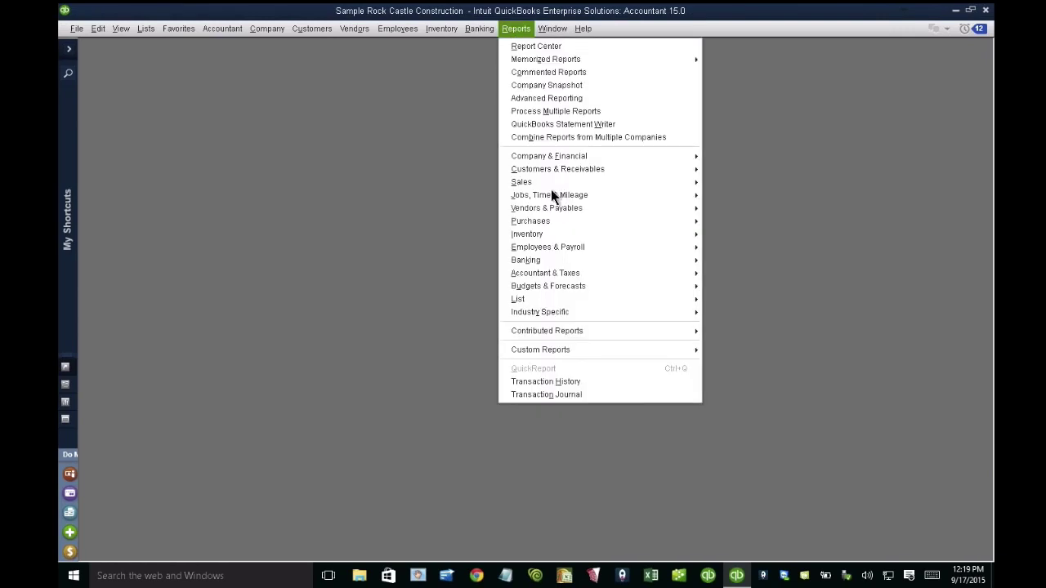
{"action": "mouse_move", "coordinate": [546, 184]}
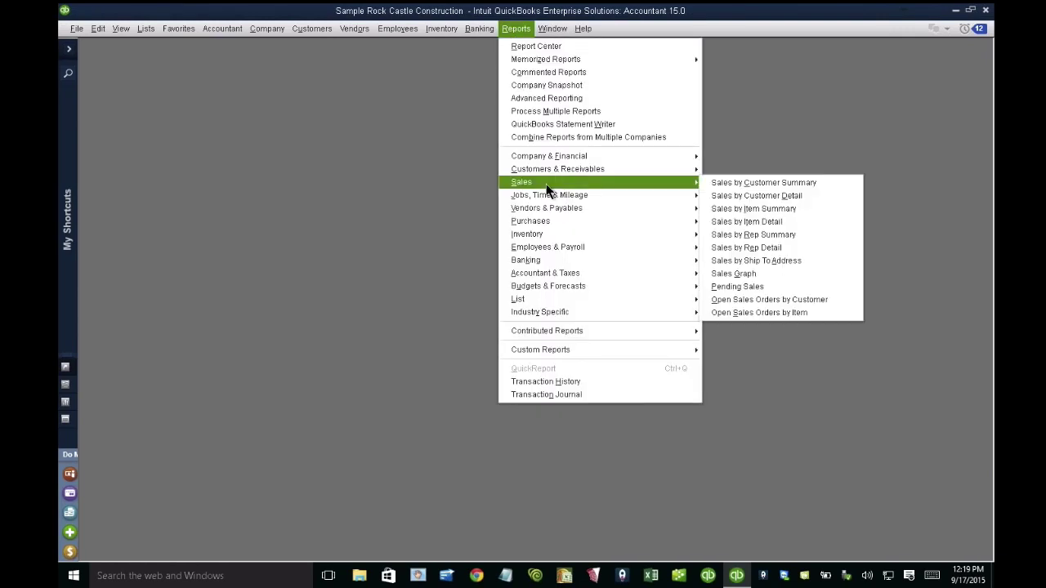
{"action": "left_click", "coordinate": [742, 181]}
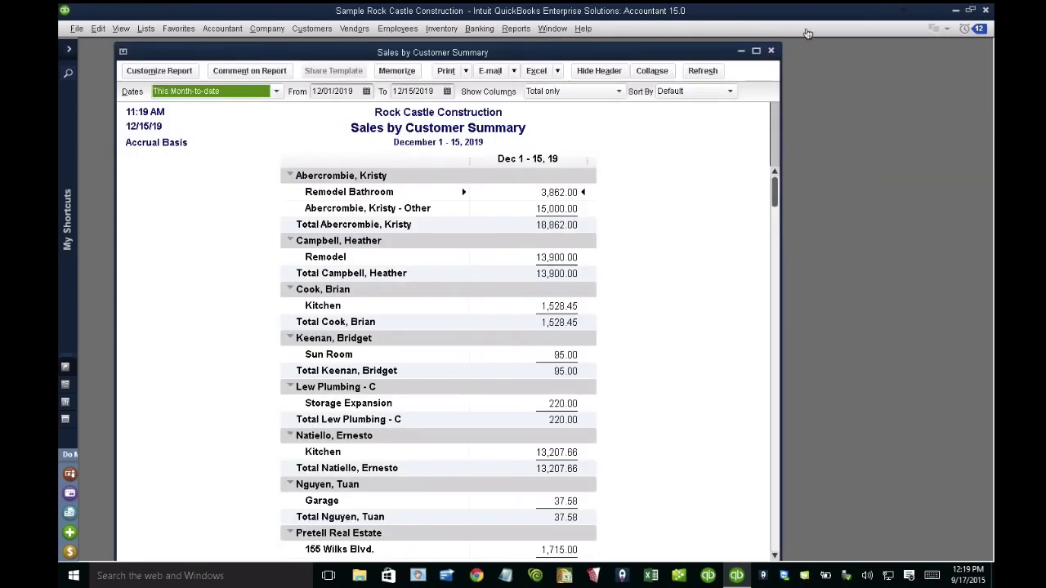
{"action": "double_click", "coordinate": [625, 52]}
- Set the Sales by Customer Summary dates to Last Month and collapse its job rows into customer totals
{"action": "left_click", "coordinate": [152, 67]}
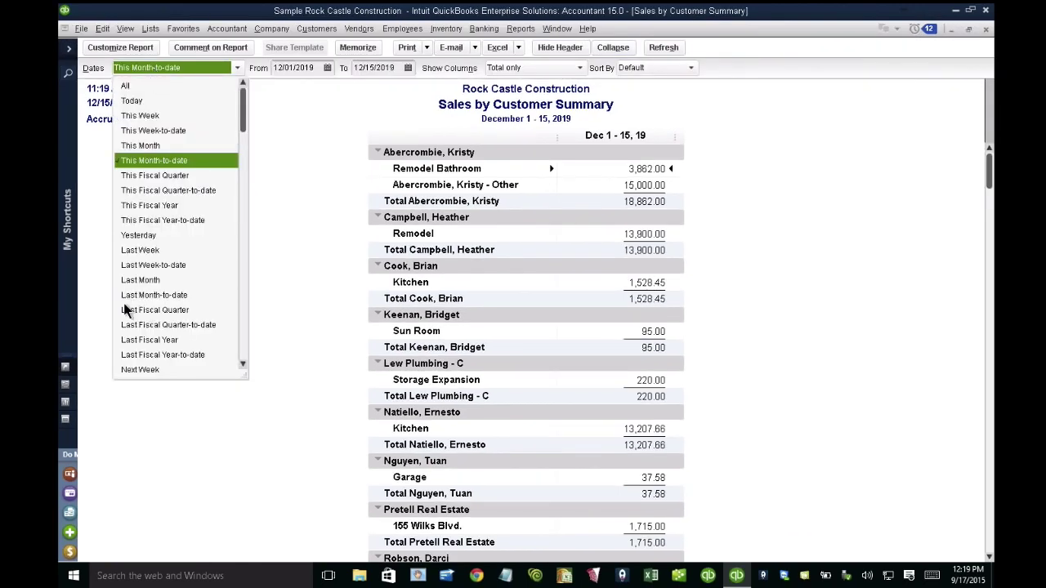
{"action": "left_click", "coordinate": [144, 281]}
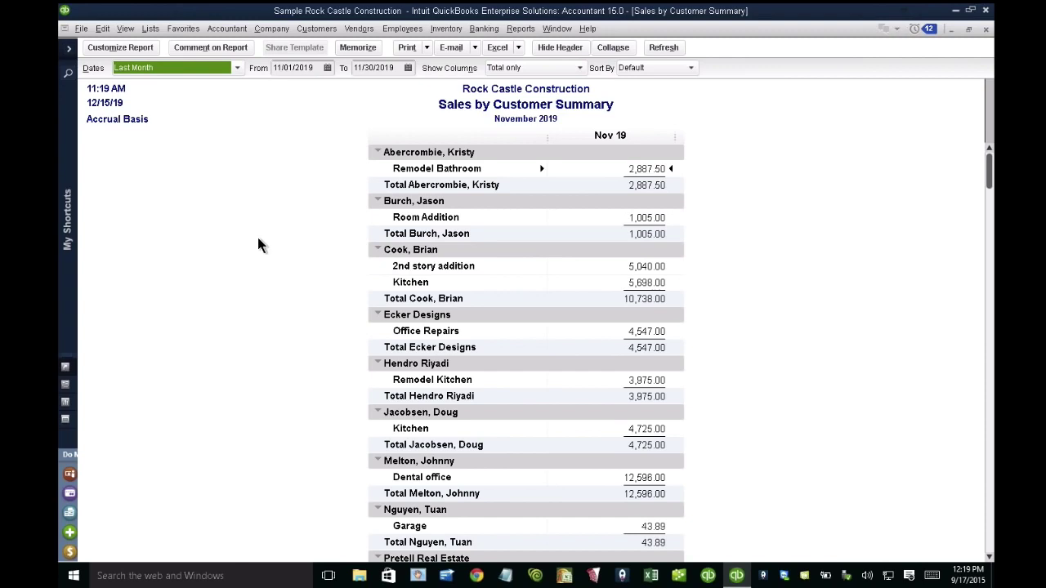
{"action": "left_click", "coordinate": [613, 48]}
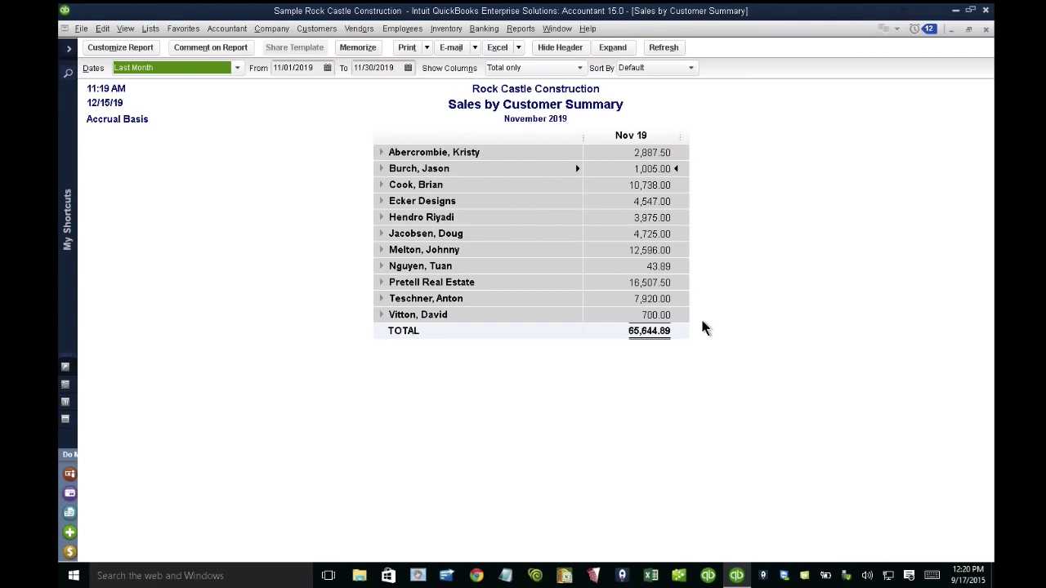
- Customize the report to add subcolumns for Previous Period, Previous Year and Year-To-Date
{"action": "left_click", "coordinate": [105, 46]}
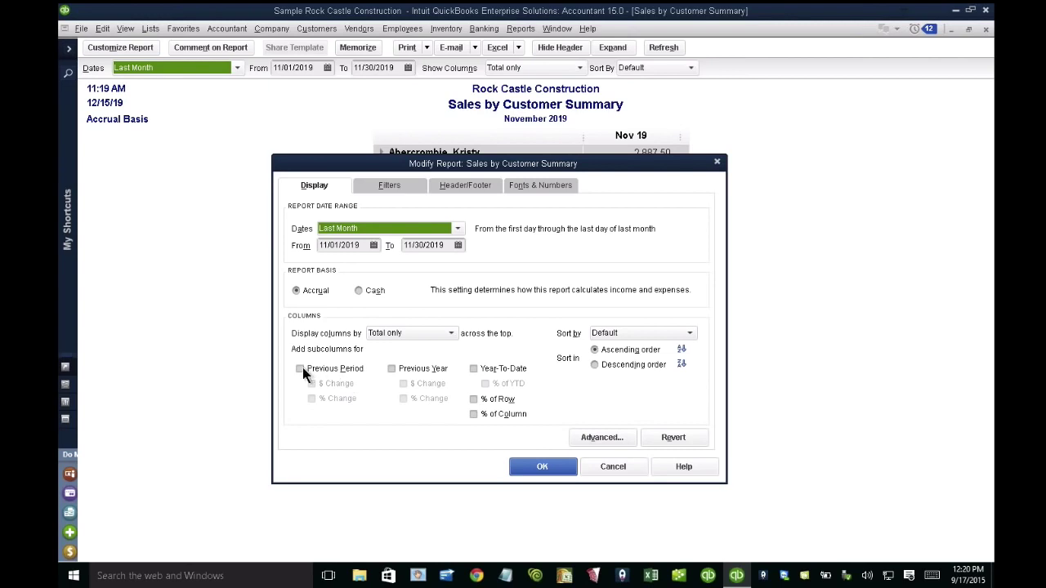
{"action": "left_click", "coordinate": [301, 370]}
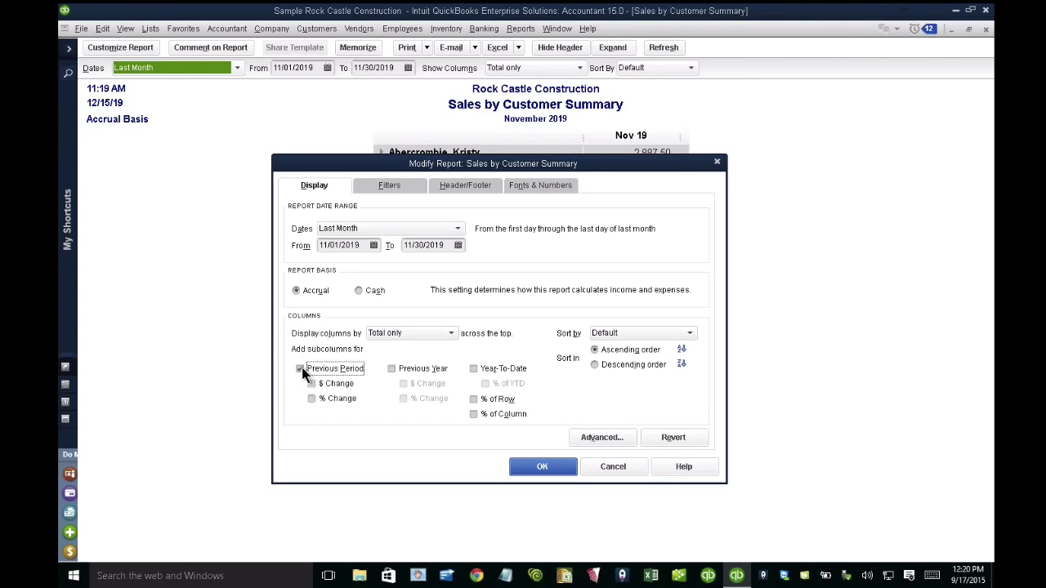
{"action": "left_click", "coordinate": [392, 370]}
{"action": "left_click", "coordinate": [475, 369]}
{"action": "left_click", "coordinate": [531, 466]}
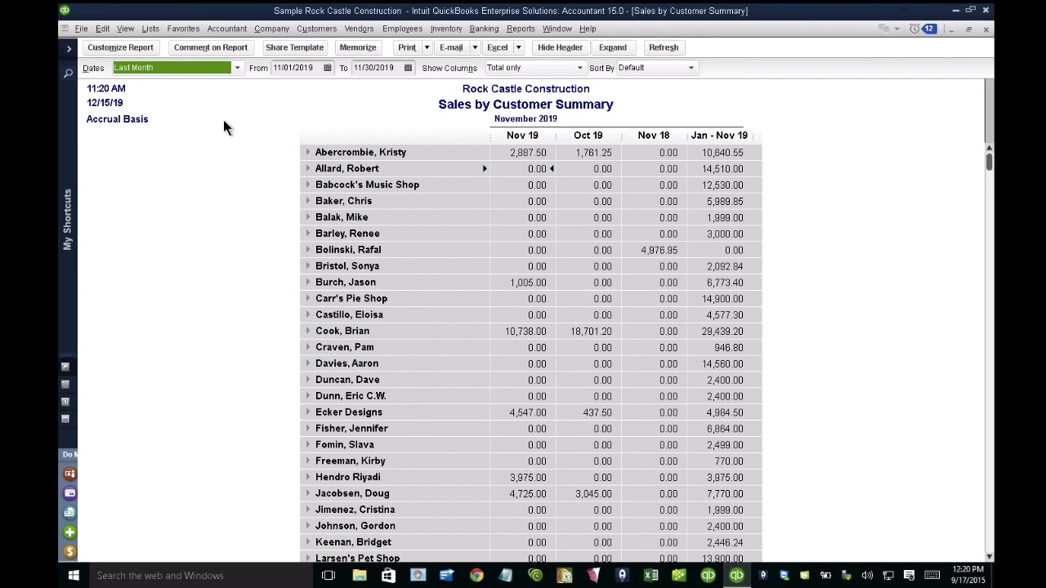
- Review the From and To dates in the report customization alongside the Previous Period subcolumn option
{"action": "left_click", "coordinate": [120, 48]}
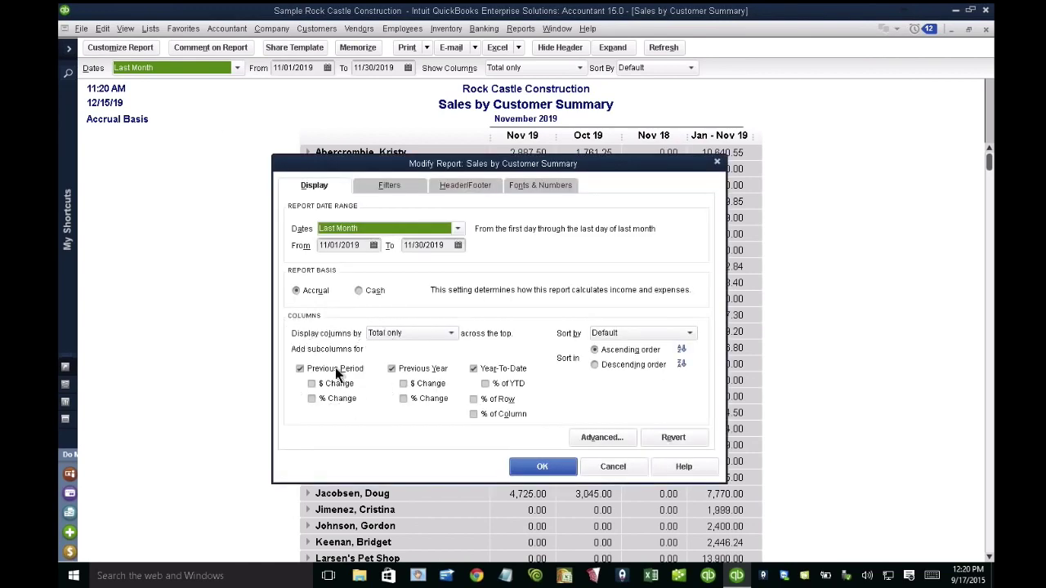
{"action": "left_click", "coordinate": [359, 245]}
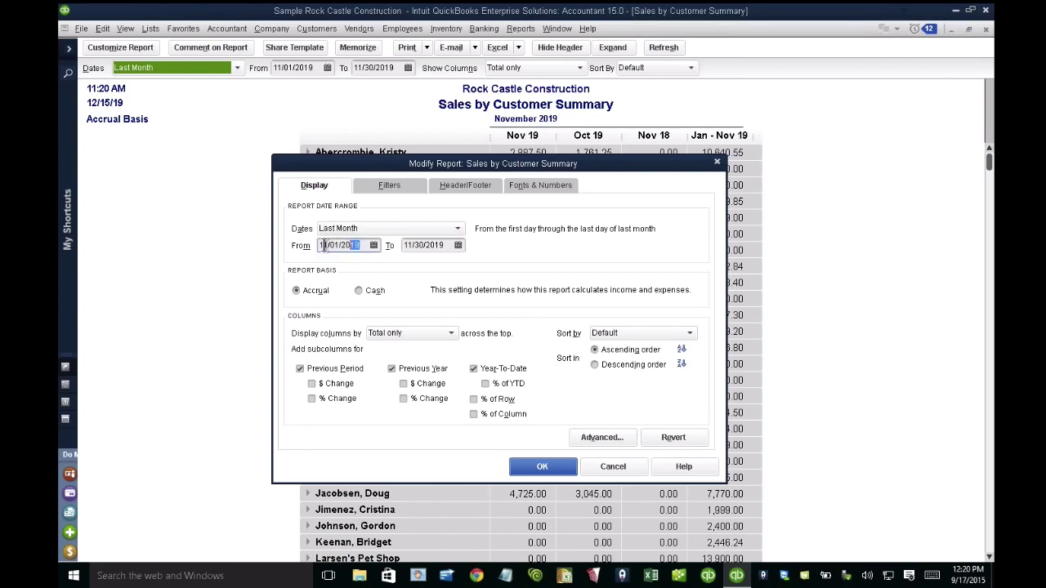
{"action": "key", "text": "Tab"}
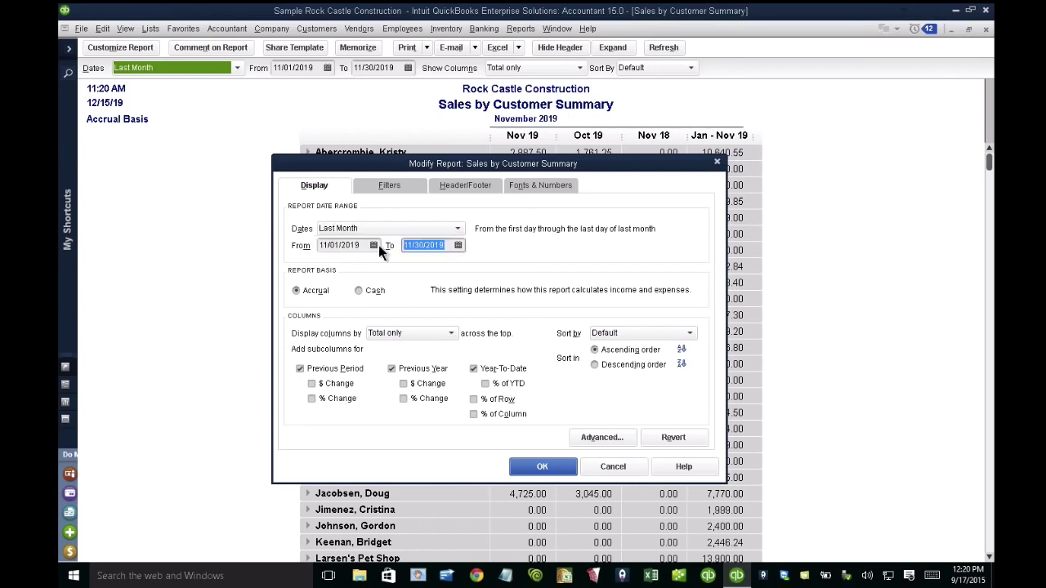
{"action": "left_click", "coordinate": [325, 376]}
{"action": "left_click_drag", "start_coordinate": [319, 247], "coordinate": [375, 247]}
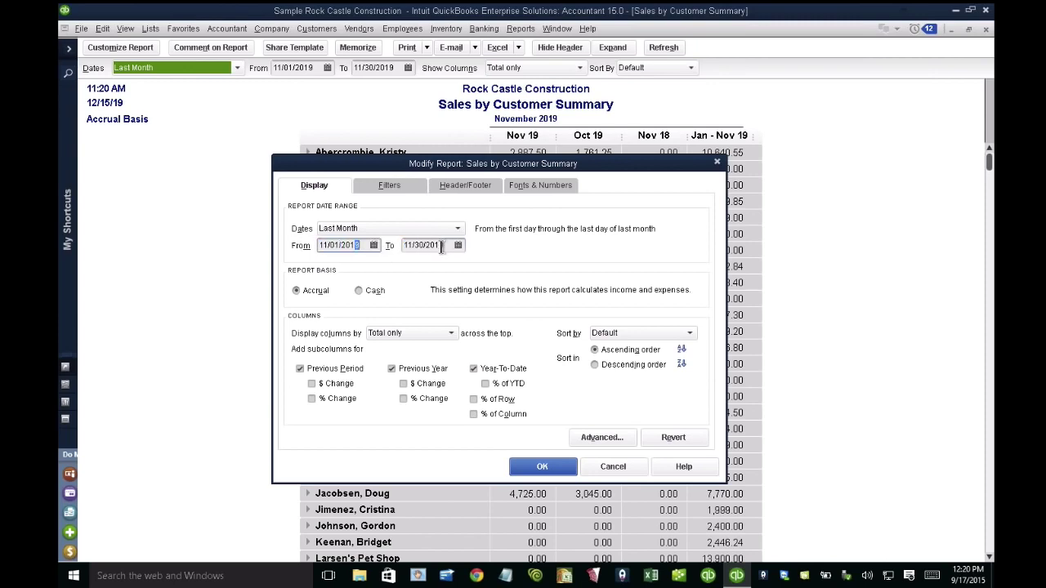
{"action": "left_click", "coordinate": [442, 247]}
{"action": "left_click", "coordinate": [530, 467]}
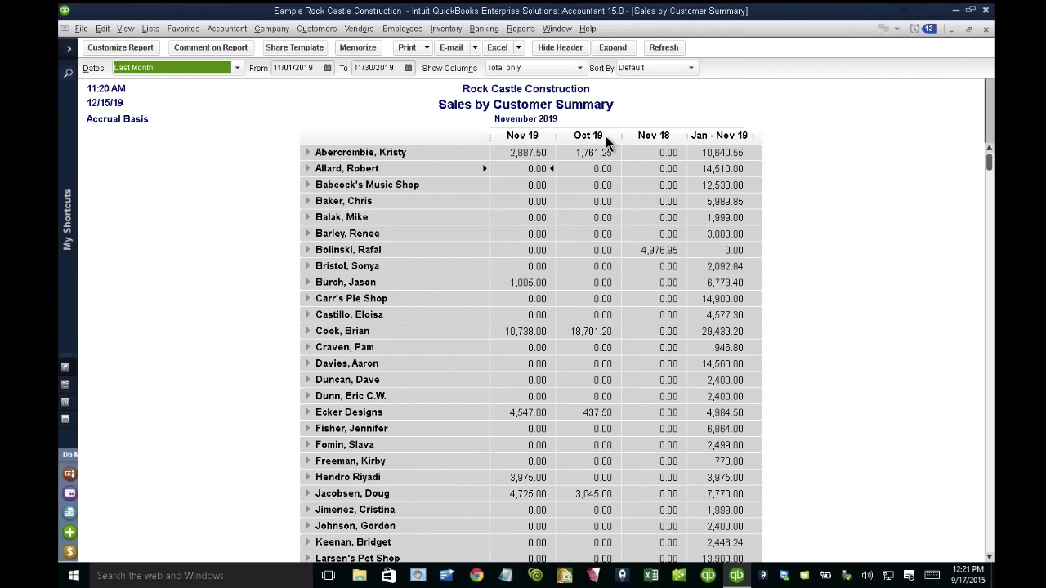
- Remove the Year-To-Date subcolumn in the report customization and set the date range to All
{"action": "left_click", "coordinate": [120, 49]}
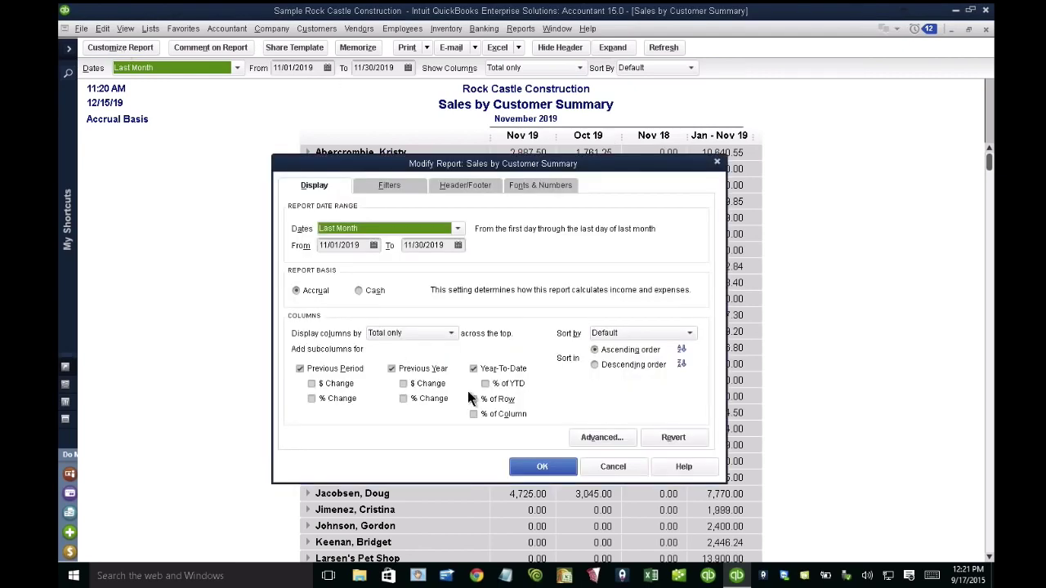
{"action": "left_click", "coordinate": [500, 368]}
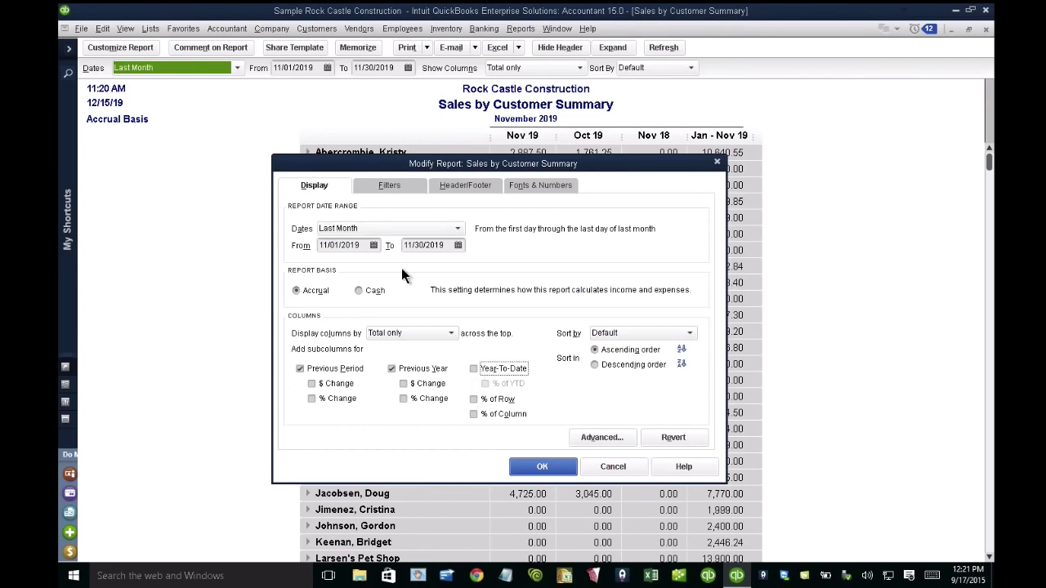
{"action": "left_click", "coordinate": [379, 228]}
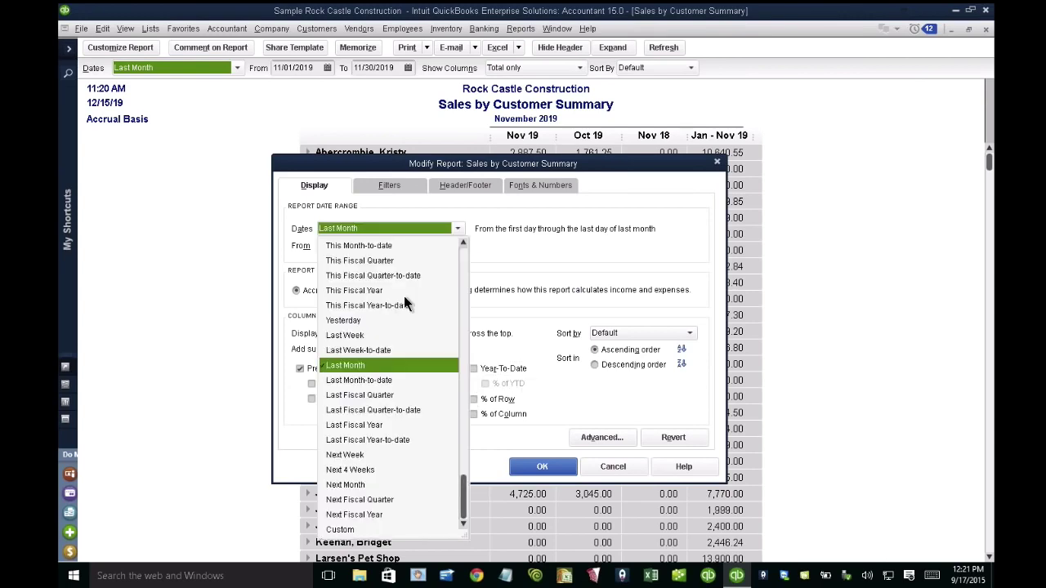
{"action": "scroll", "coordinate": [350, 252], "scroll_direction": "up", "scroll_amount": 5}
{"action": "left_click", "coordinate": [350, 249]}
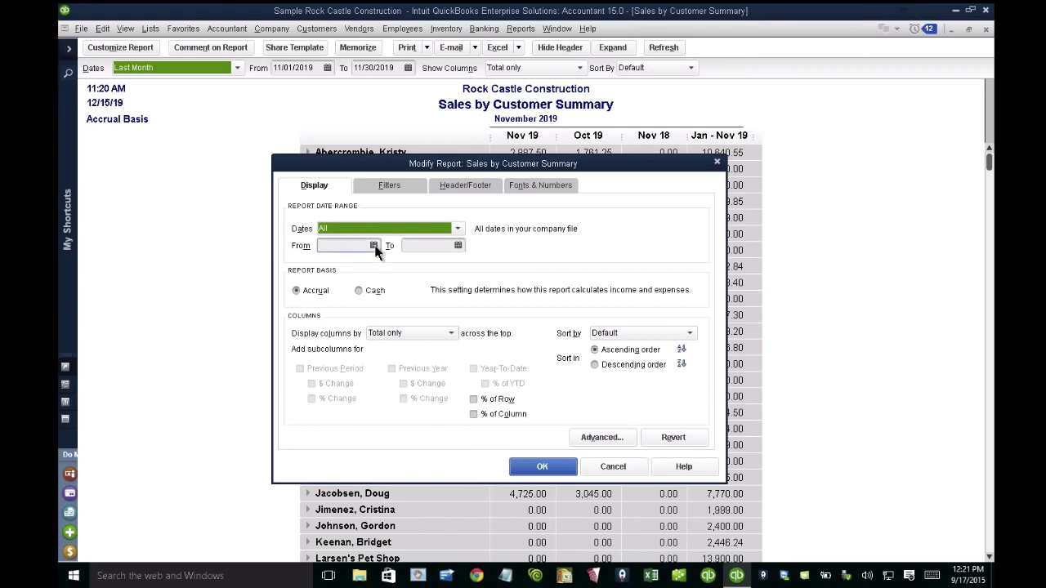
- Set a custom date range from 09/01/2019 to 09/10/2019 and apply it to the report
{"action": "left_click", "coordinate": [373, 246]}
{"action": "left_click", "coordinate": [331, 269]}
{"action": "left_click", "coordinate": [331, 269]}
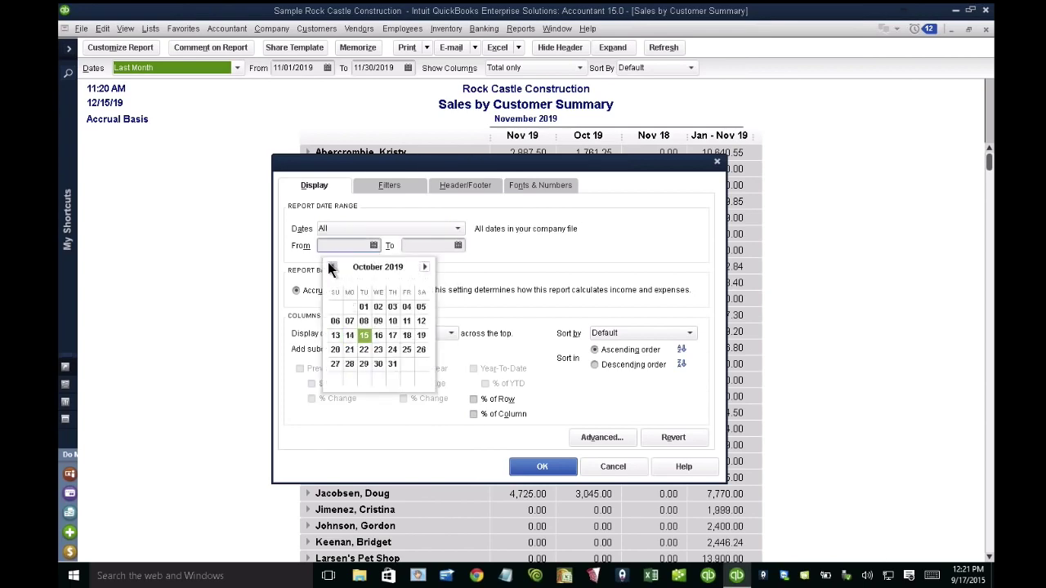
{"action": "left_click", "coordinate": [332, 269]}
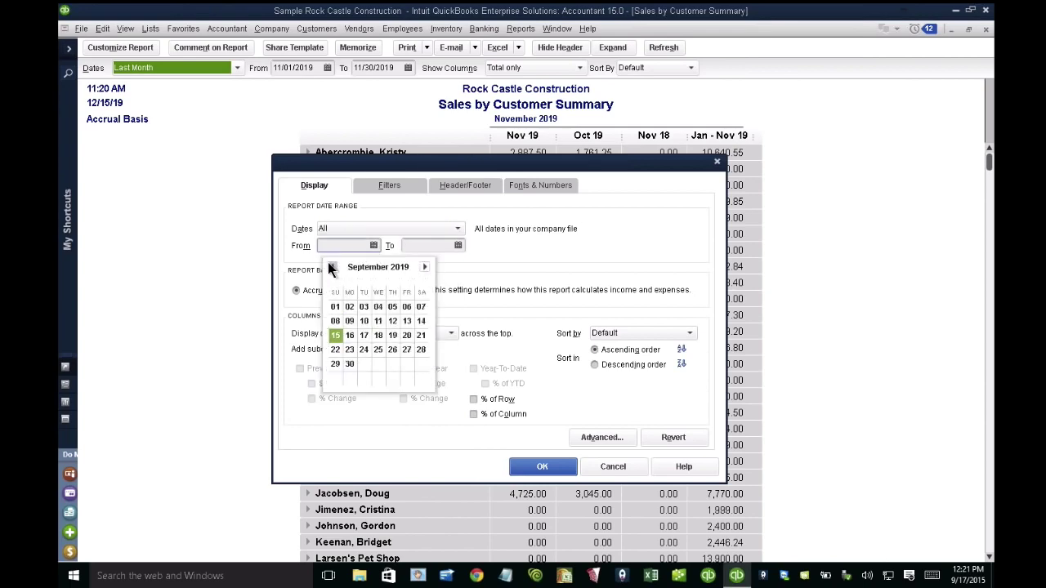
{"action": "left_click", "coordinate": [335, 307]}
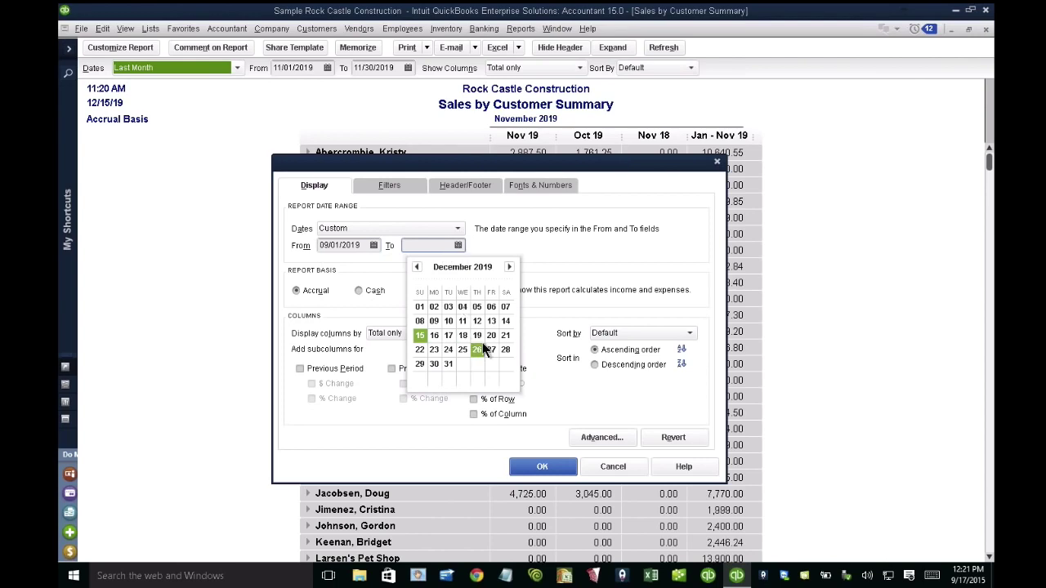
{"action": "left_click", "coordinate": [417, 268]}
{"action": "left_click", "coordinate": [417, 268]}
{"action": "left_click", "coordinate": [418, 267]}
{"action": "left_click", "coordinate": [448, 321]}
{"action": "left_click", "coordinate": [544, 468]}
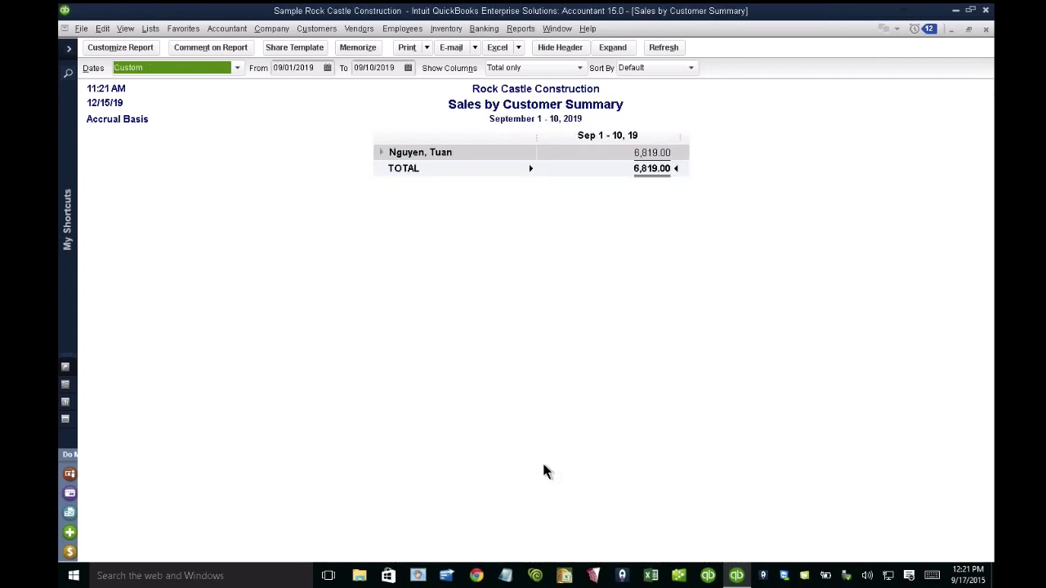
- Customize the September report to add Previous Period and Previous Year subcolumns
{"action": "left_click", "coordinate": [120, 48]}
{"action": "left_click", "coordinate": [363, 372]}
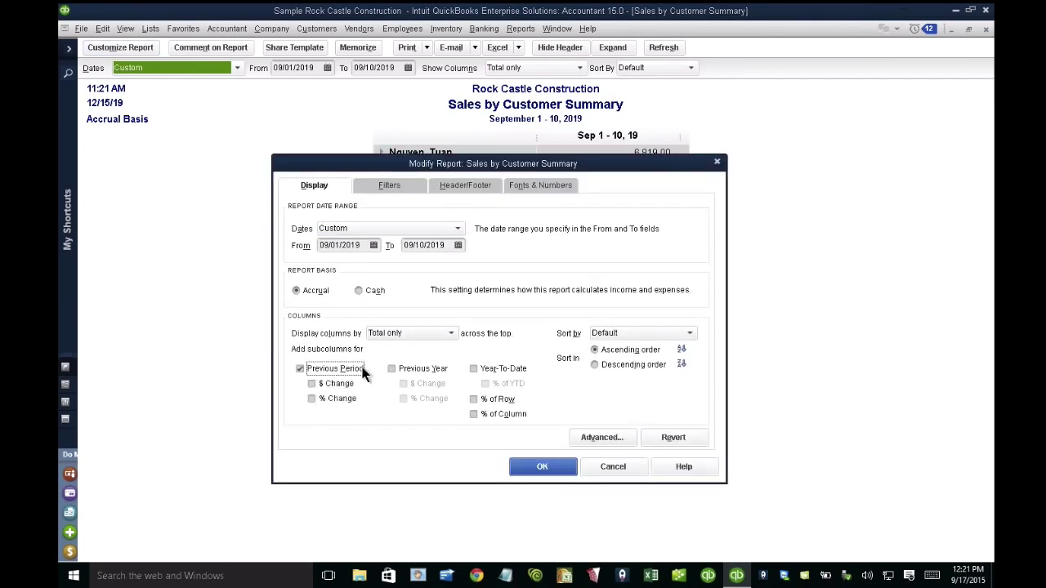
{"action": "left_click", "coordinate": [417, 372]}
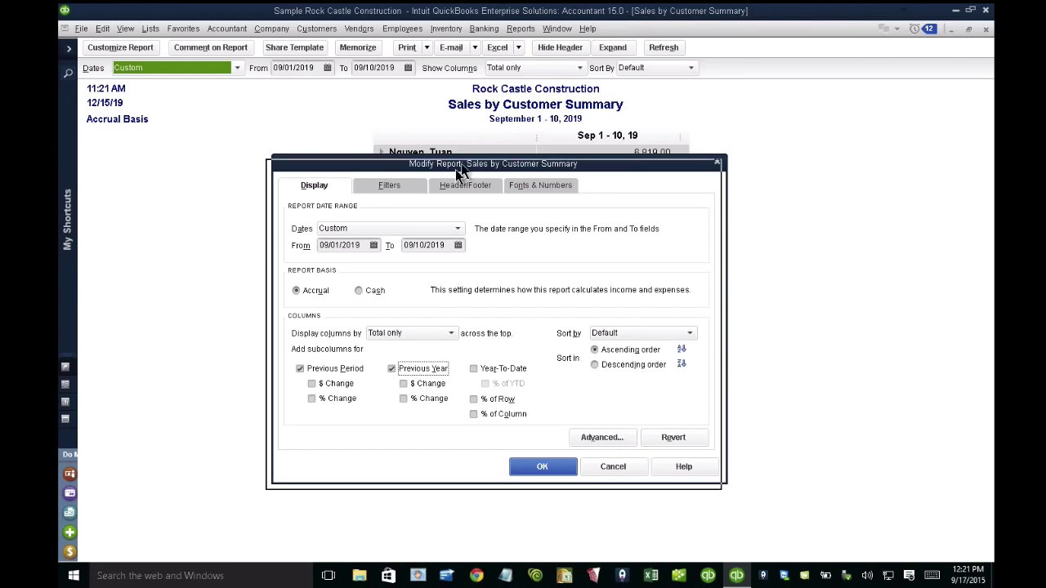
{"action": "left_click_drag", "start_coordinate": [455, 169], "coordinate": [434, 200]}
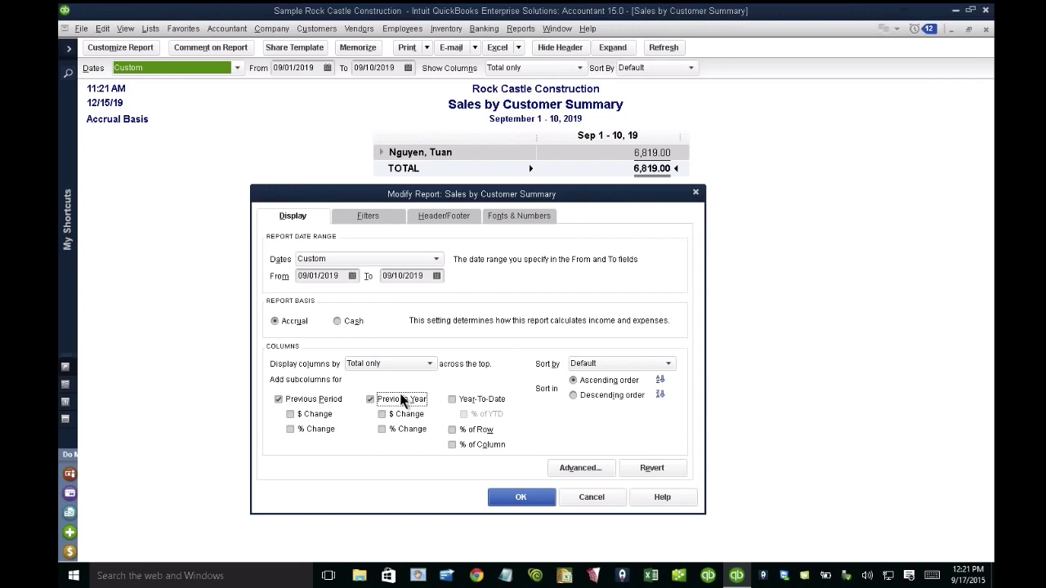
{"action": "left_click", "coordinate": [514, 499]}
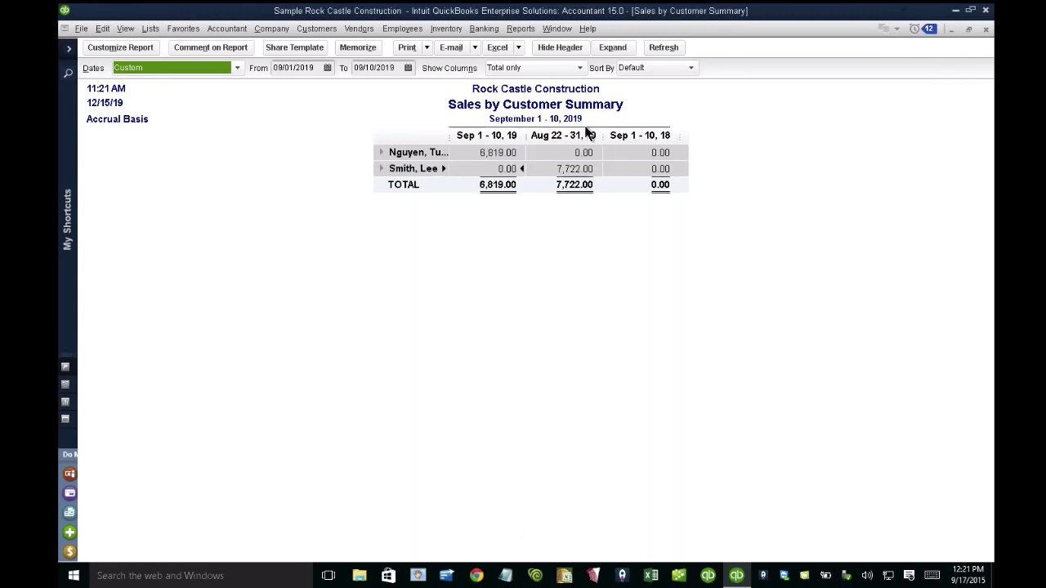
{"action": "left_click", "coordinate": [585, 135]}
- Switch to the PowerPoint presentation and start the slide show from slide 13 on summary reports
{"action": "key", "text": "Escape"}
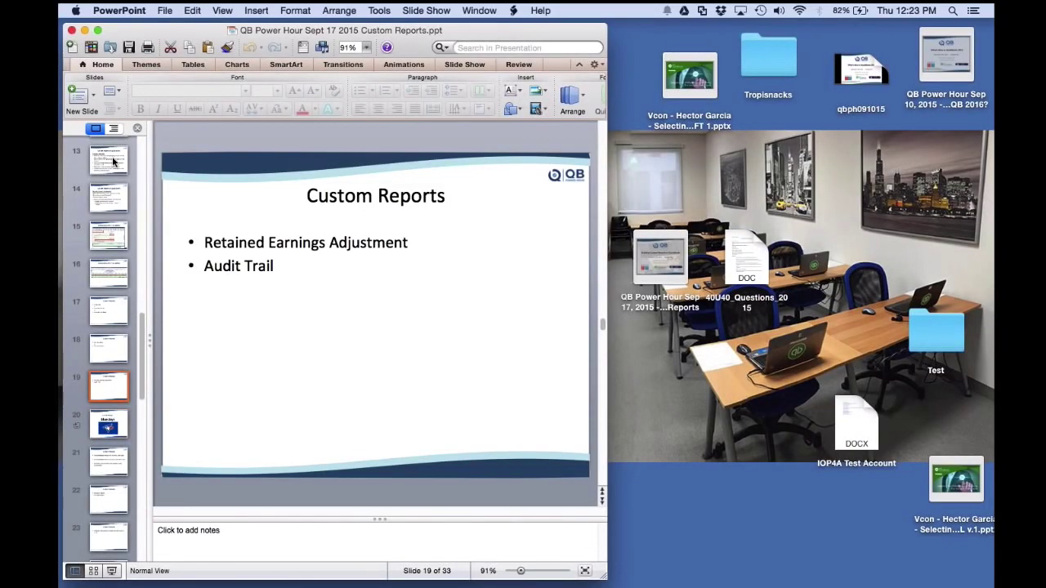
{"action": "left_click", "coordinate": [113, 161]}
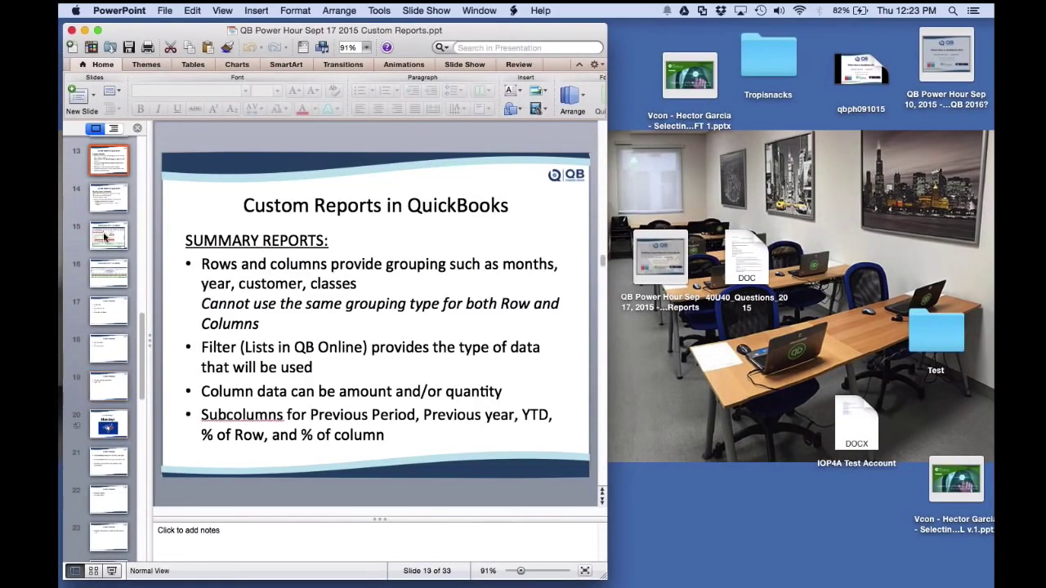
{"action": "left_click", "coordinate": [111, 571]}
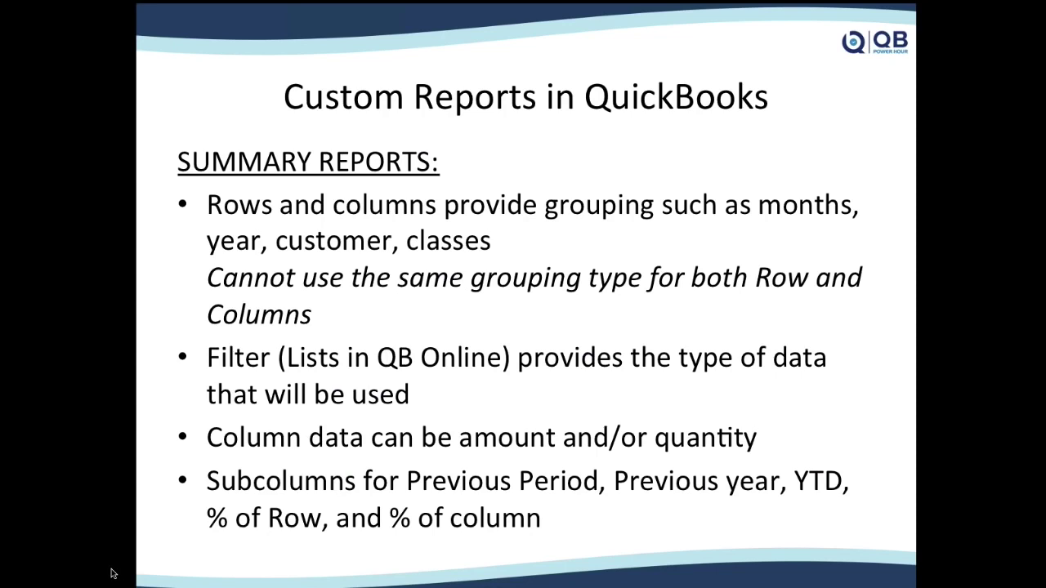
- Switch back to QuickBooks and create a custom Transaction Detail report
{"action": "left_click", "coordinate": [434, 487]}
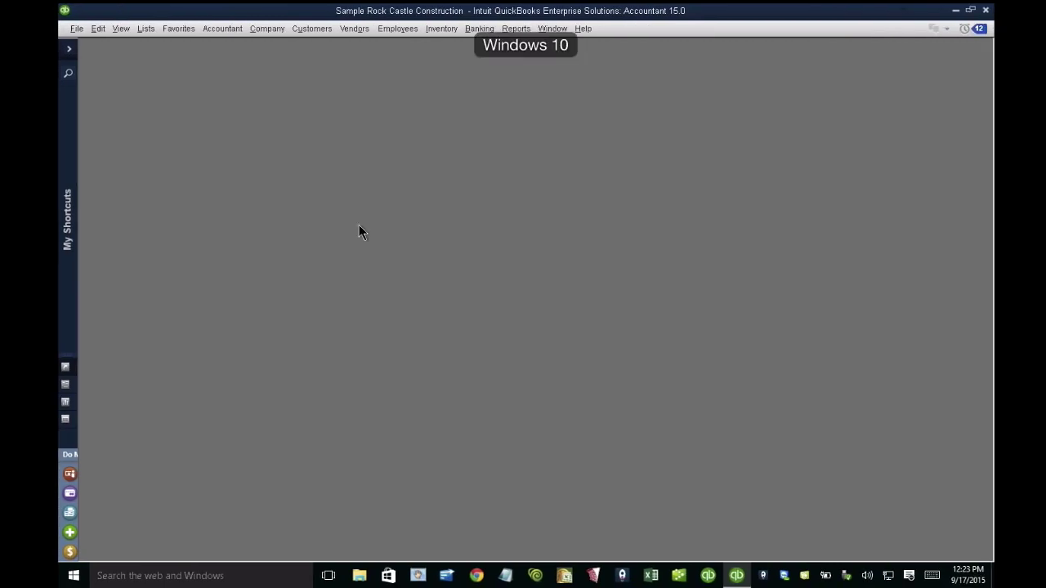
{"action": "left_click", "coordinate": [515, 28]}
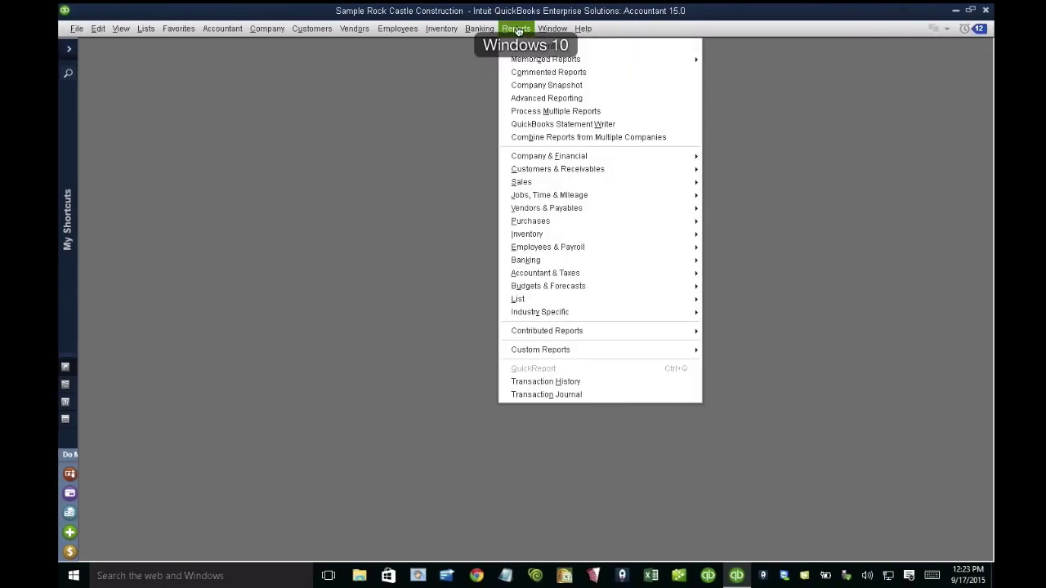
{"action": "mouse_move", "coordinate": [560, 349]}
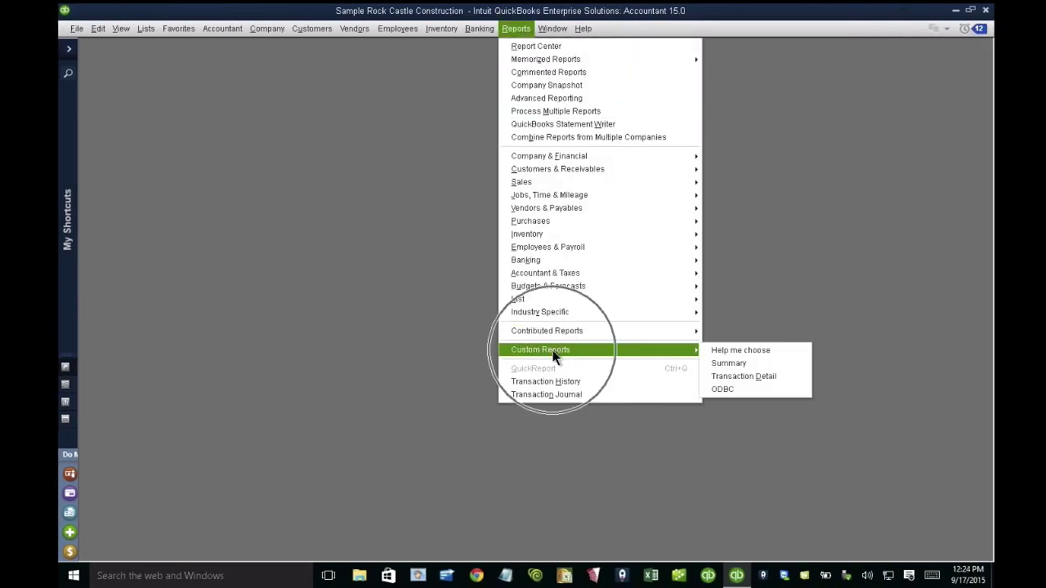
{"action": "left_click", "coordinate": [752, 378]}
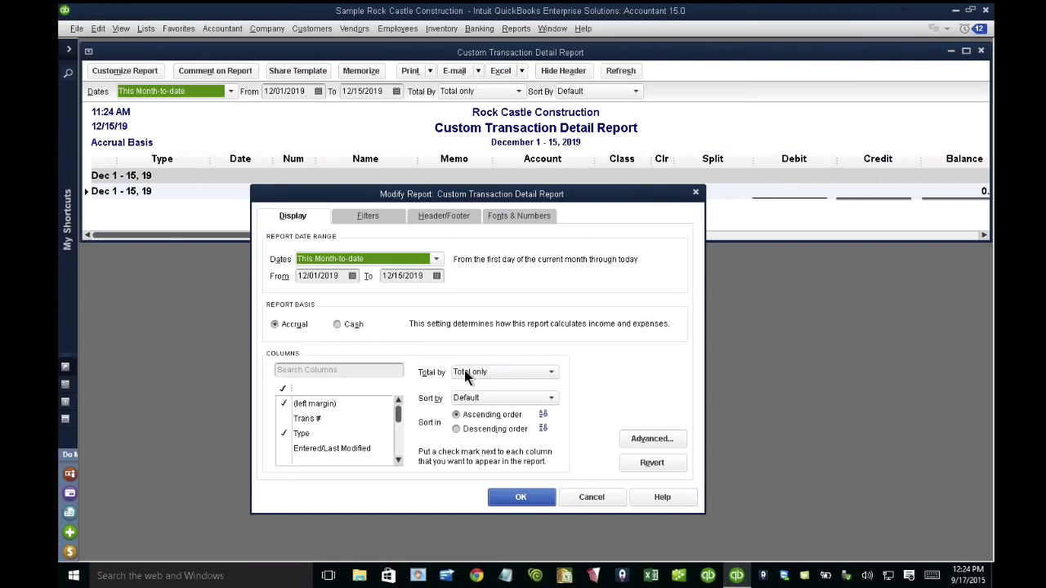
- Set the transaction detail report's date range to All and keep the report basis on Accrual
{"action": "left_click", "coordinate": [464, 372]}
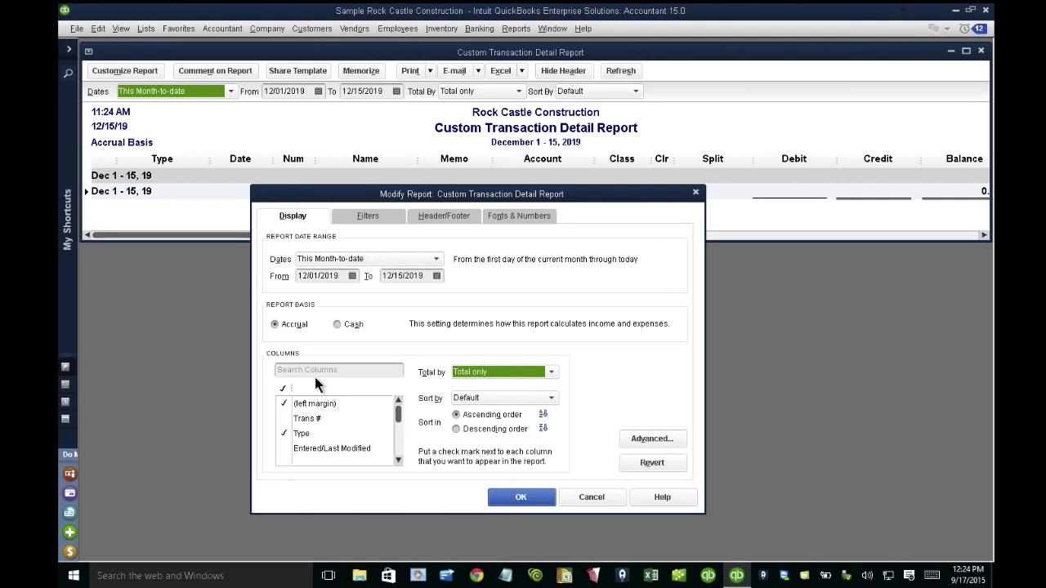
{"action": "left_click", "coordinate": [282, 368]}
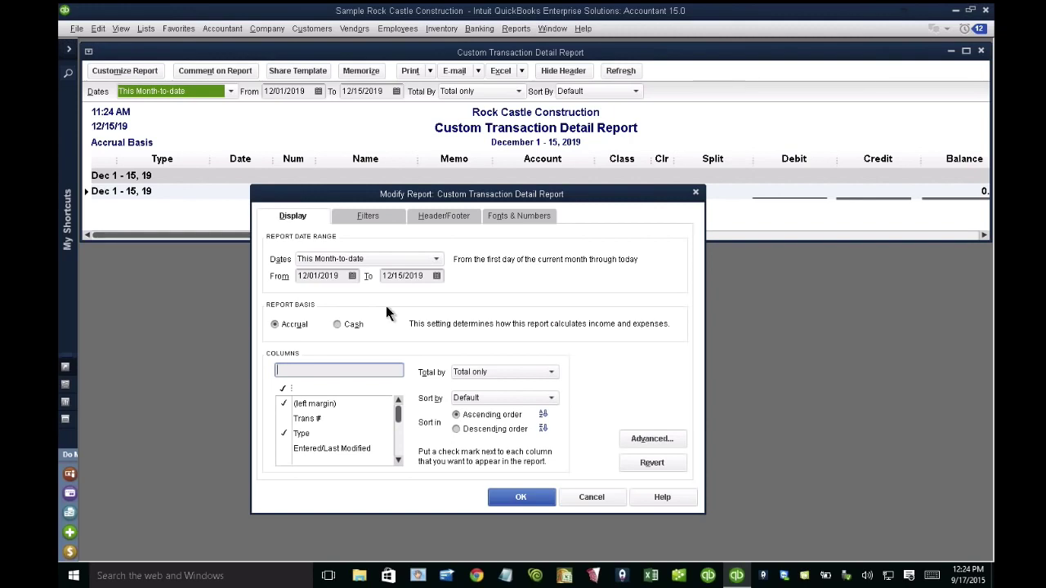
{"action": "left_click", "coordinate": [372, 259]}
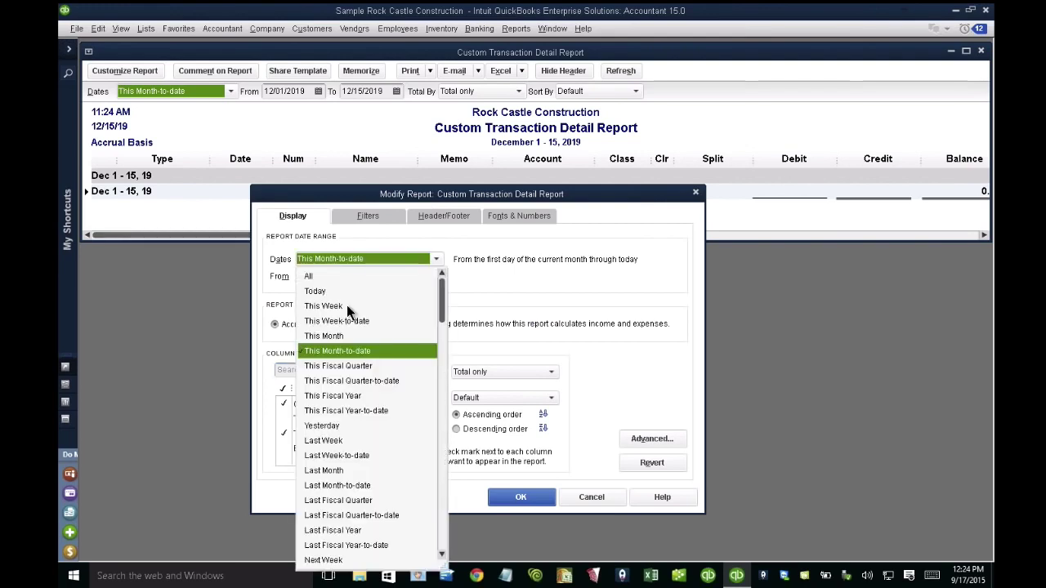
{"action": "left_click", "coordinate": [313, 275]}
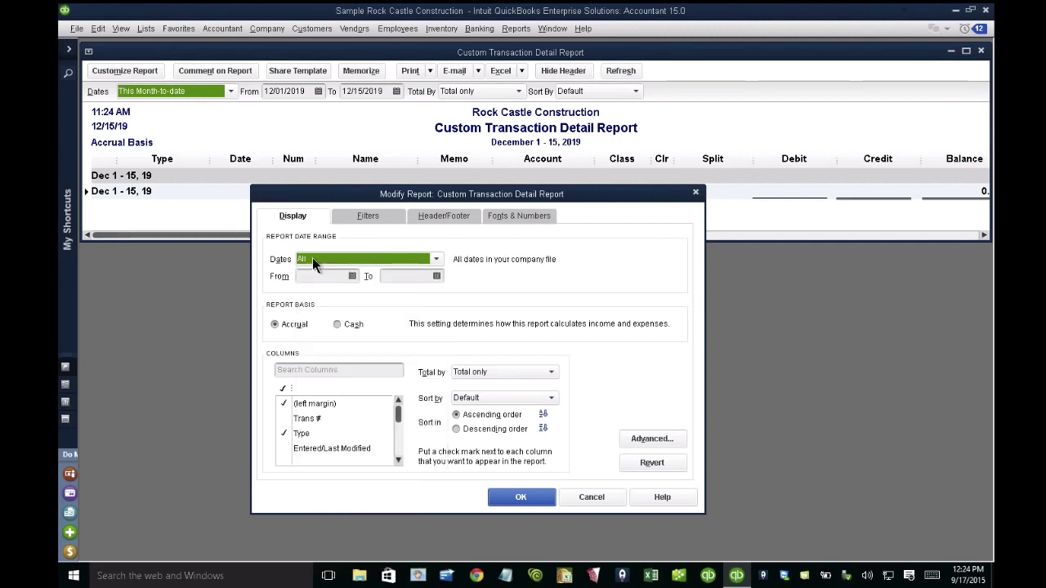
{"action": "left_click", "coordinate": [295, 328]}
{"action": "left_click", "coordinate": [353, 324]}
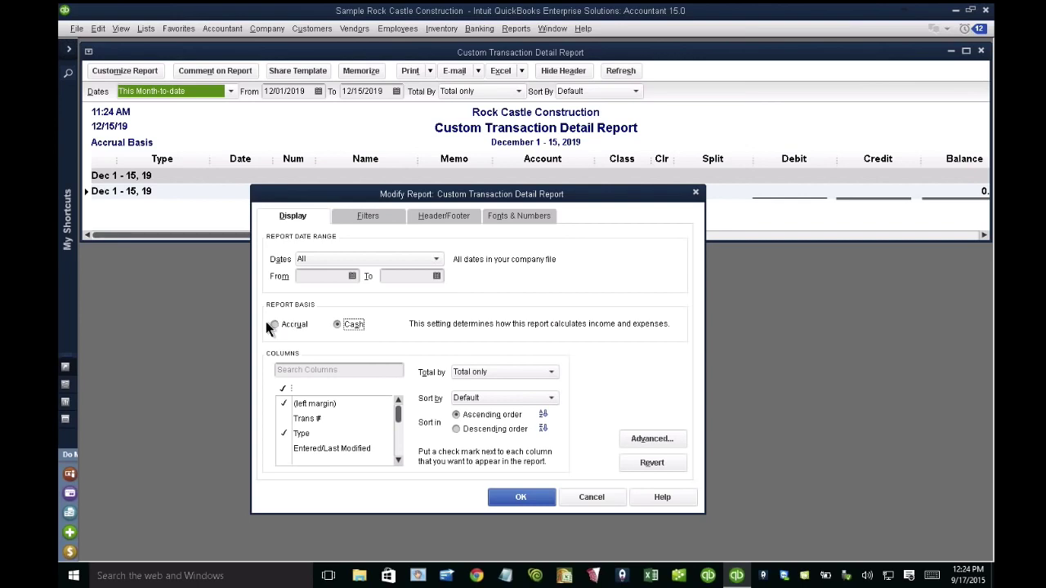
{"action": "left_click", "coordinate": [278, 327]}
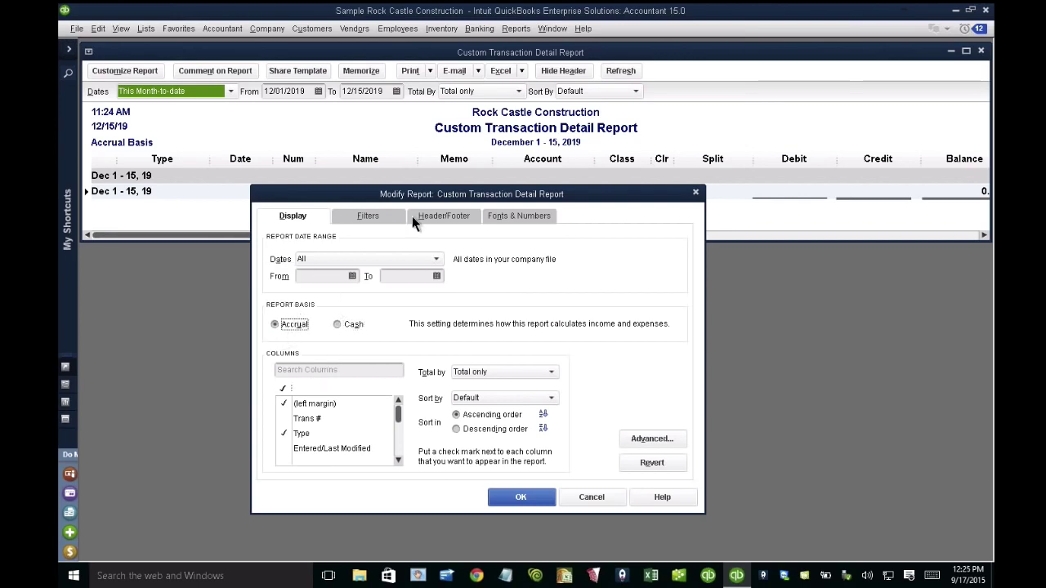
- Add a Paid Status filter set to Open to the transaction detail report
{"action": "left_click", "coordinate": [369, 215]}
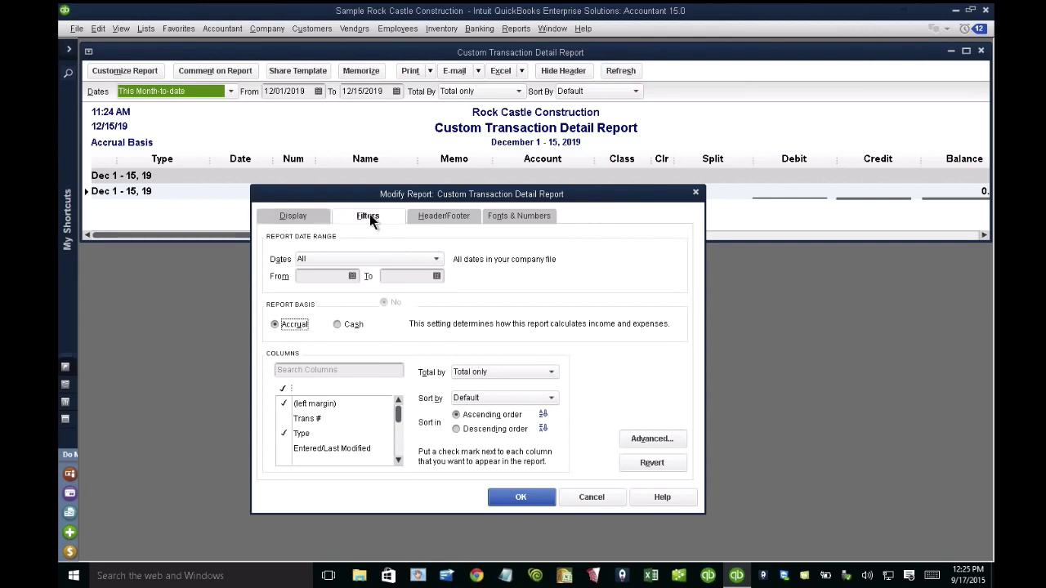
{"action": "key", "text": "p"}
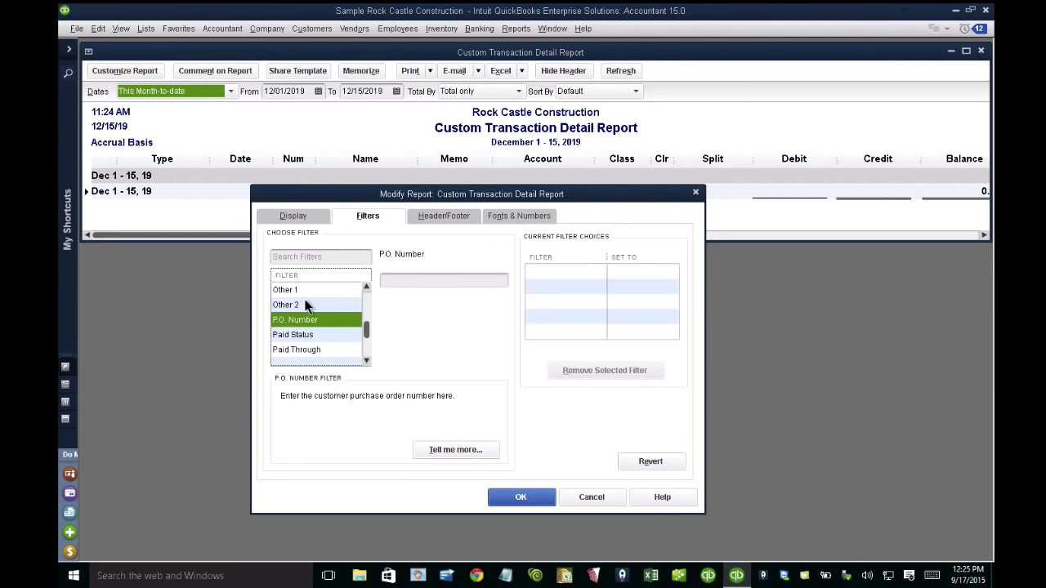
{"action": "left_click", "coordinate": [306, 339]}
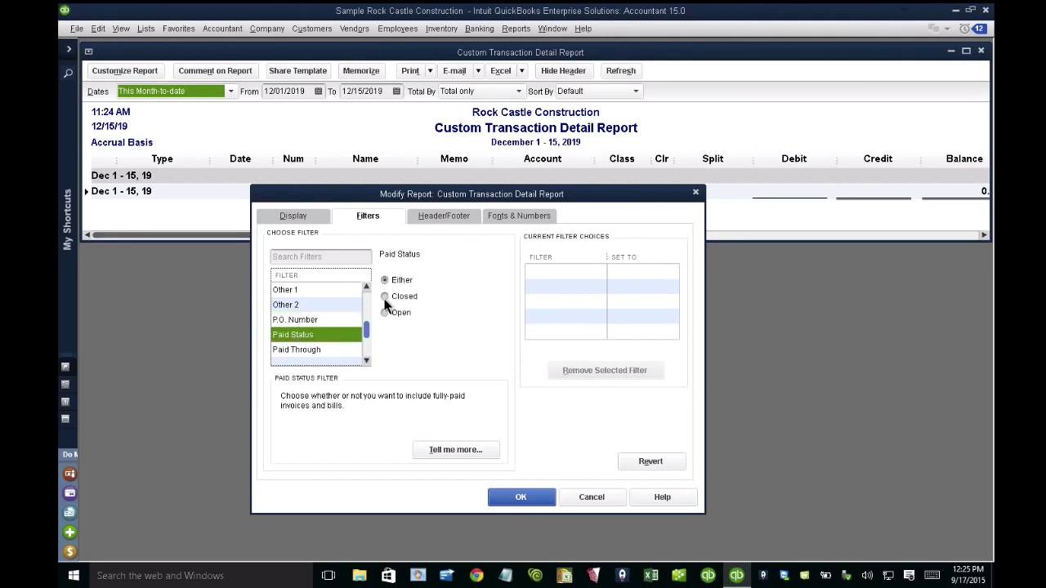
{"action": "left_click", "coordinate": [386, 314]}
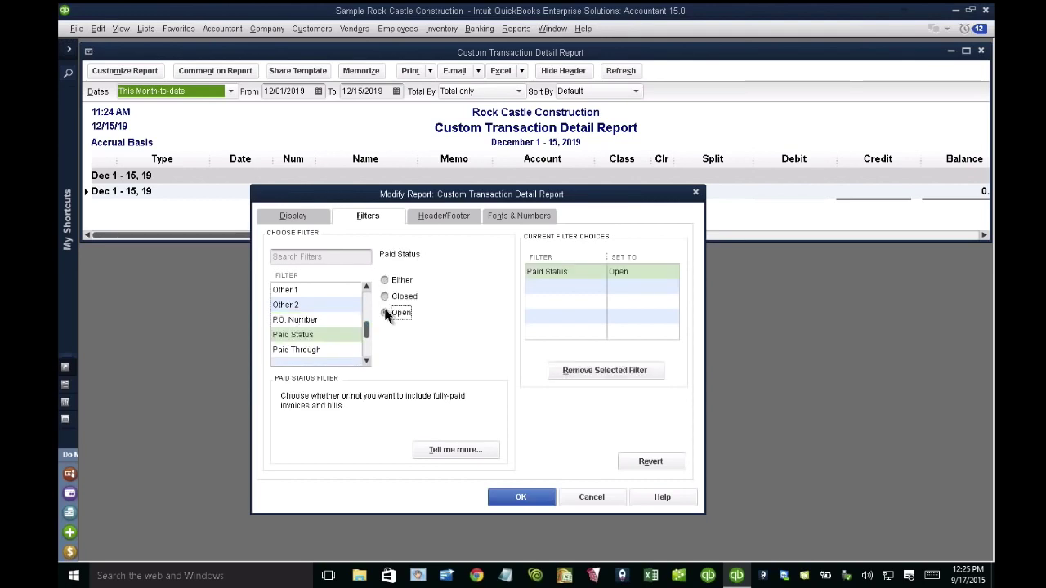
- Find the TransactionType filter, set it to Invoice, clear the filter search, and apply the changes to the report
{"action": "left_click", "coordinate": [317, 256]}
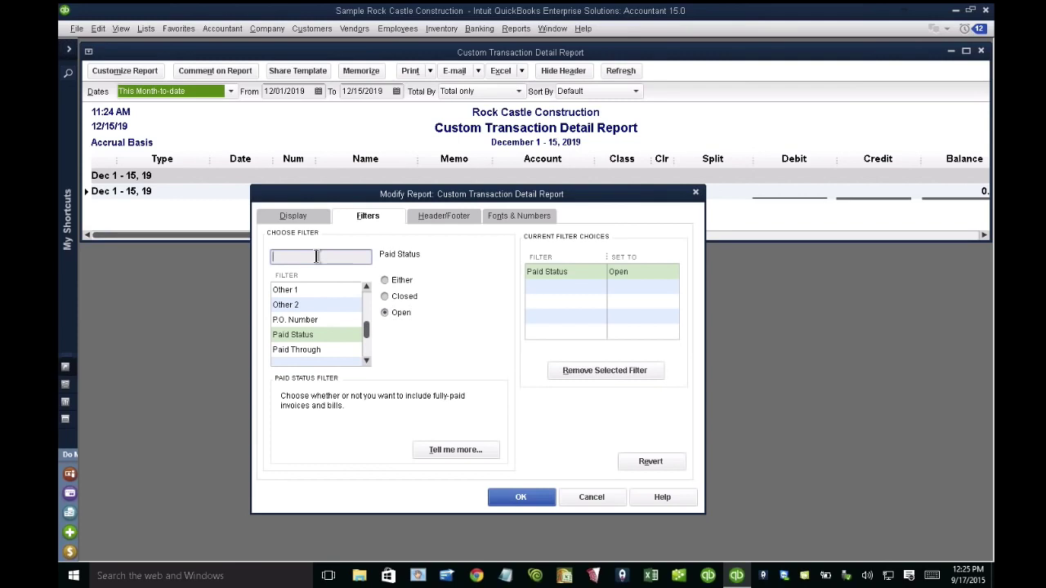
{"action": "type", "text": "t"}
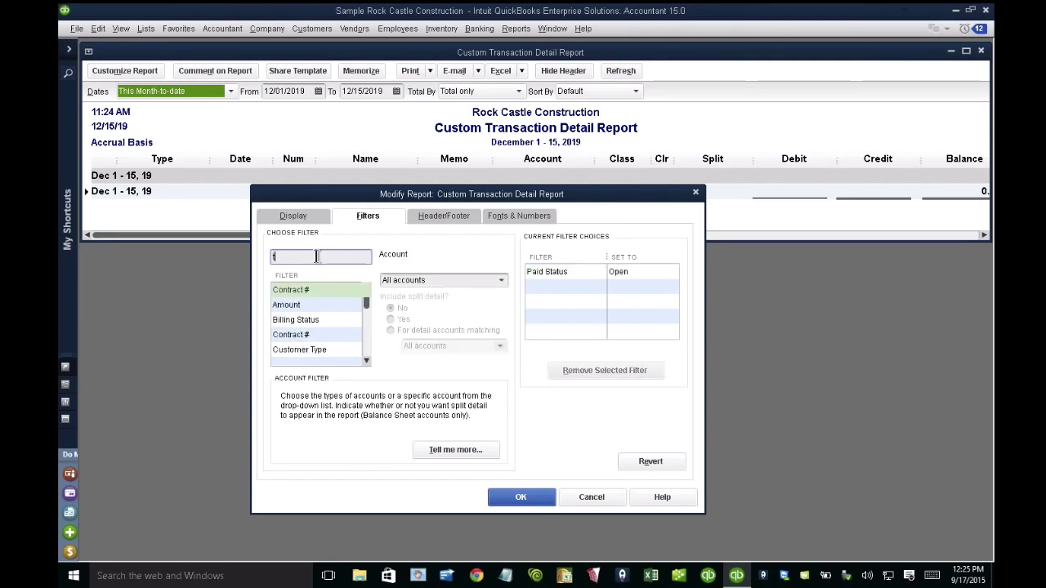
{"action": "type", "text": "r"}
{"action": "left_click", "coordinate": [319, 336]}
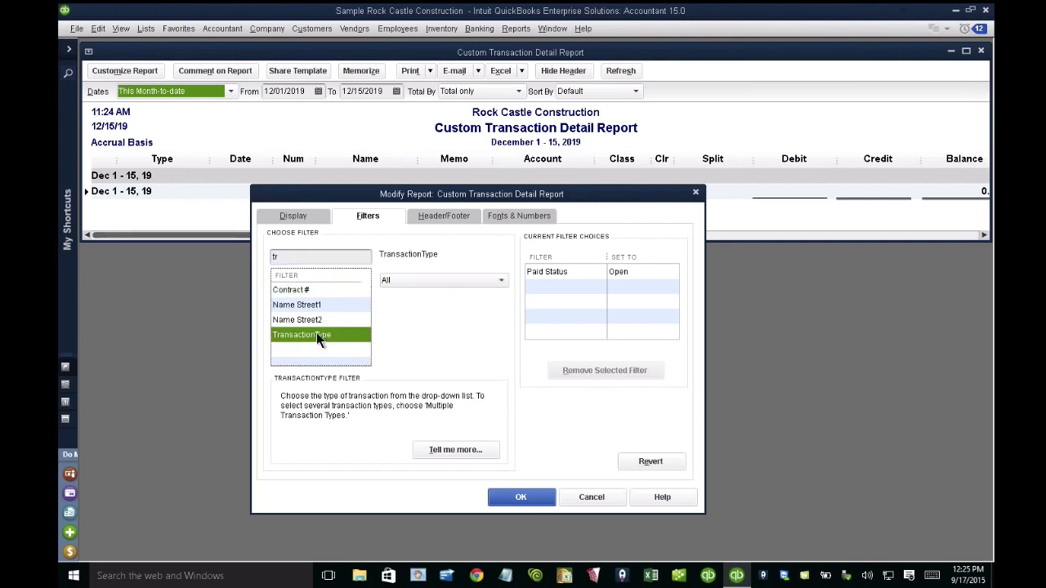
{"action": "left_click", "coordinate": [466, 282]}
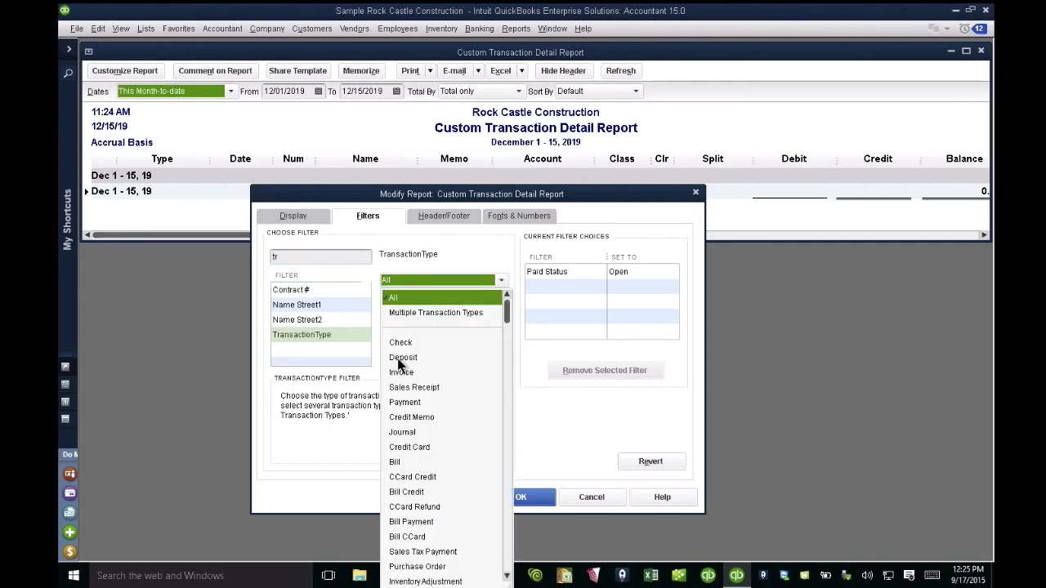
{"action": "left_click", "coordinate": [401, 372]}
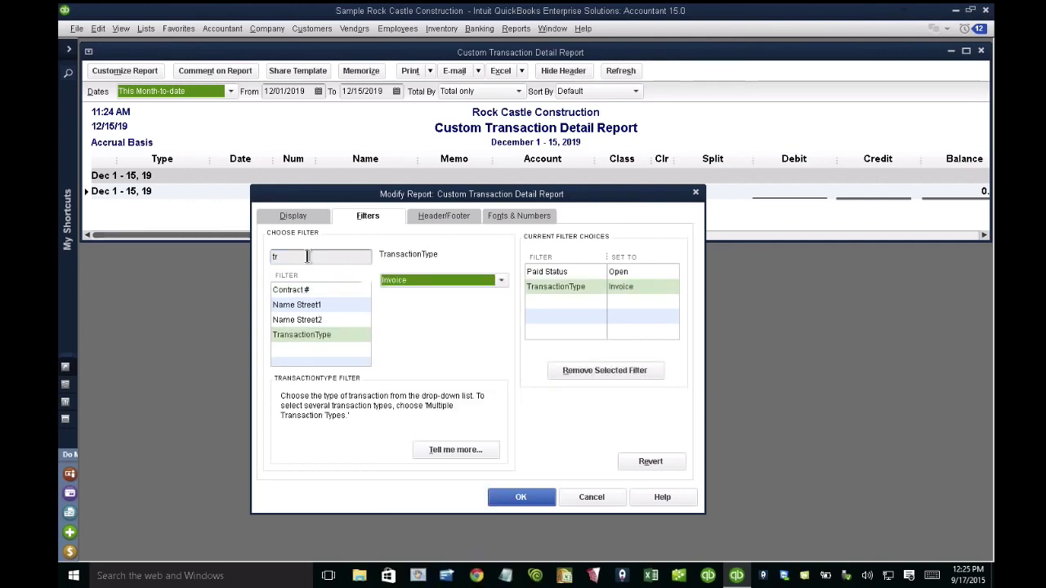
{"action": "left_click", "coordinate": [294, 289]}
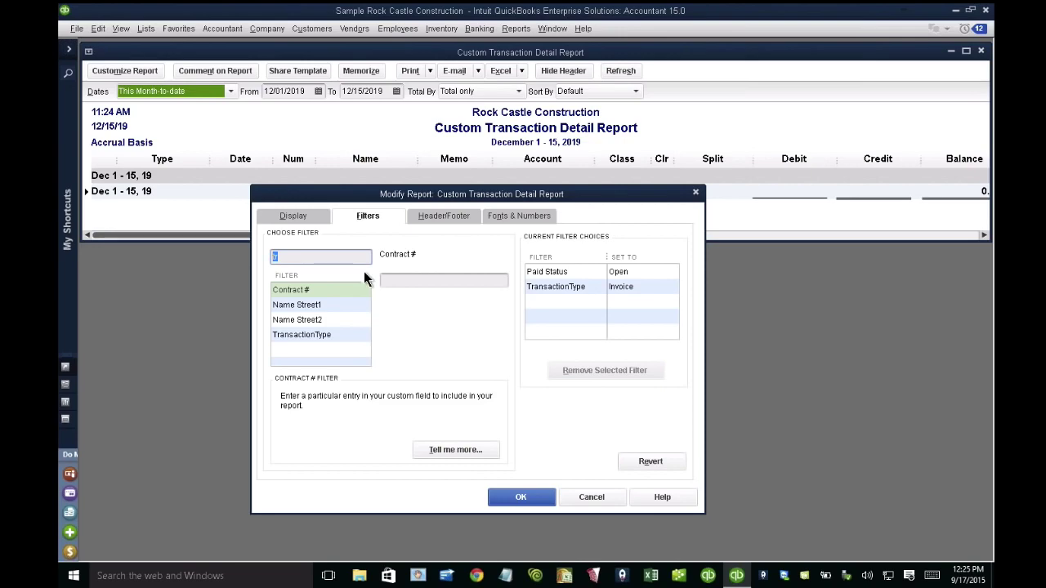
{"action": "key", "text": "BackSpace"}
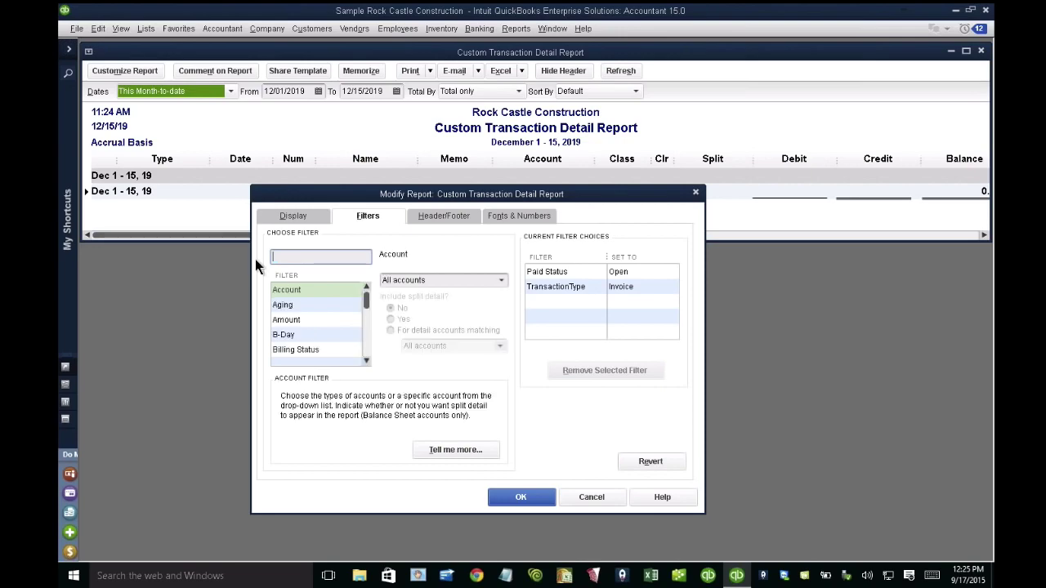
{"action": "left_click", "coordinate": [523, 497]}
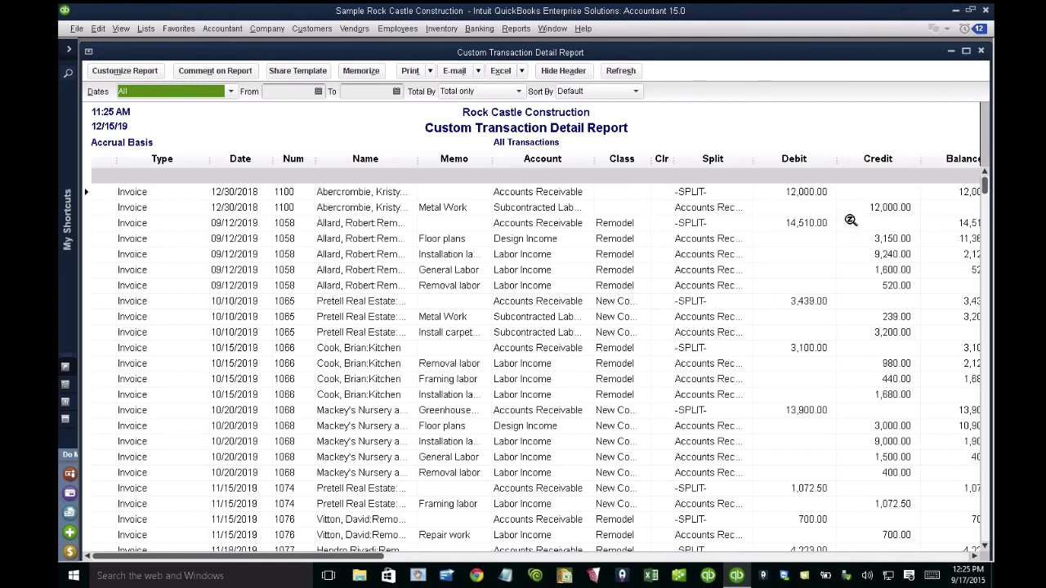
- Maximize the report window and review the listed invoice lines from the first entry through to the grand total
{"action": "double_click", "coordinate": [811, 42]}
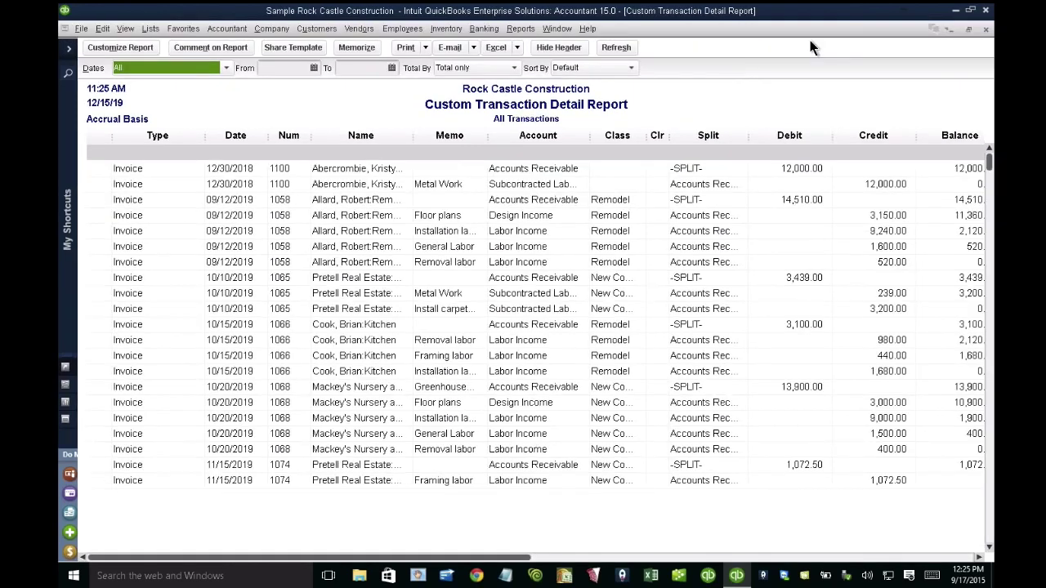
{"action": "left_click", "coordinate": [848, 185]}
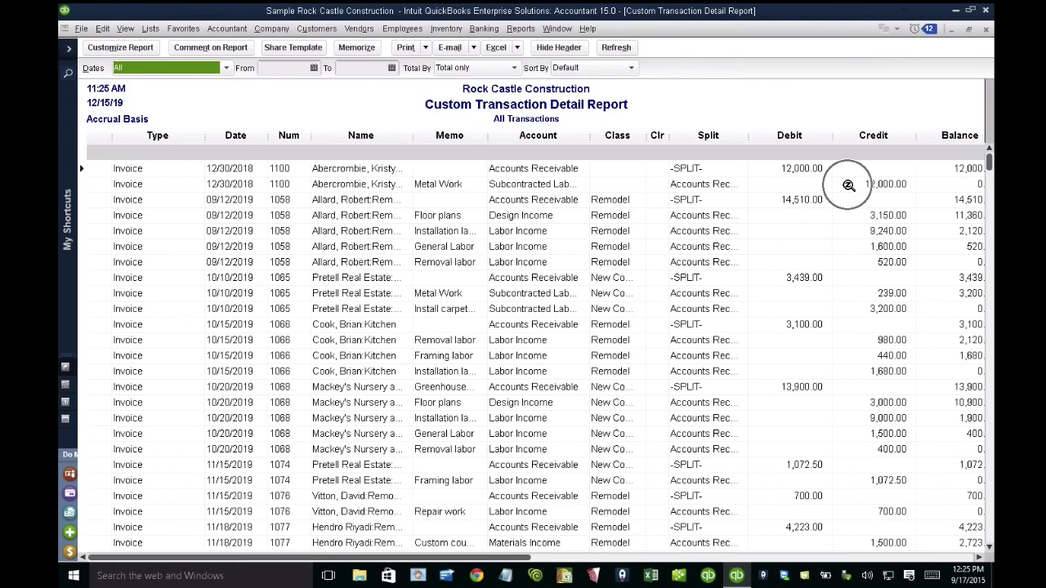
{"action": "left_click", "coordinate": [991, 530]}
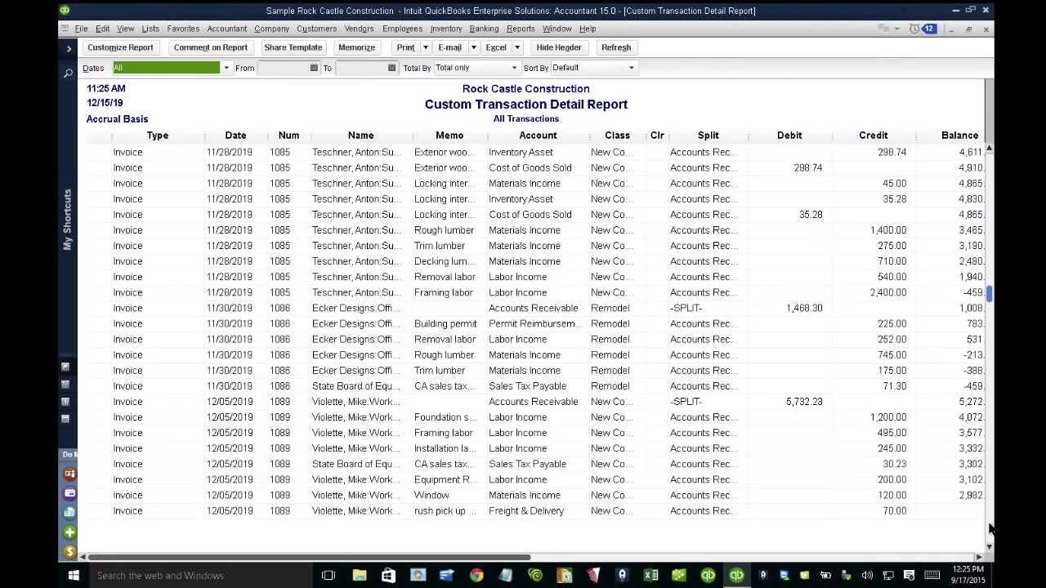
{"action": "left_click", "coordinate": [990, 530]}
{"action": "left_click", "coordinate": [958, 533]}
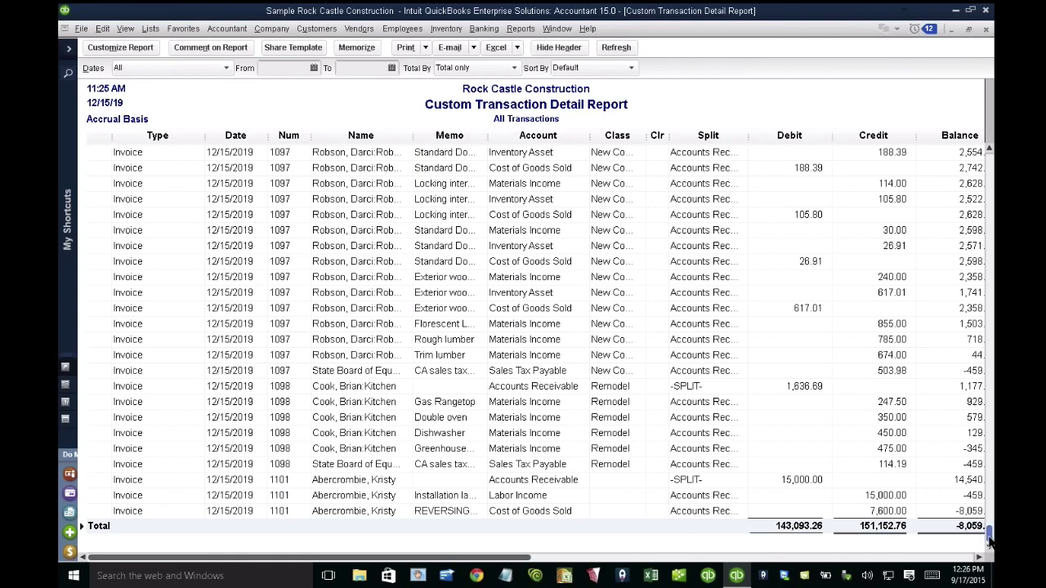
{"action": "mouse_move", "coordinate": [990, 533]}
{"action": "left_mouse_down"}
{"action": "mouse_move", "coordinate": [992, 186]}
{"action": "mouse_move", "coordinate": [992, 535]}
{"action": "left_mouse_up"}
{"action": "scroll", "coordinate": [581, 121], "scroll_direction": "up", "scroll_amount": 2}
{"action": "scroll", "coordinate": [774, 176], "scroll_direction": "up", "scroll_amount": 20}
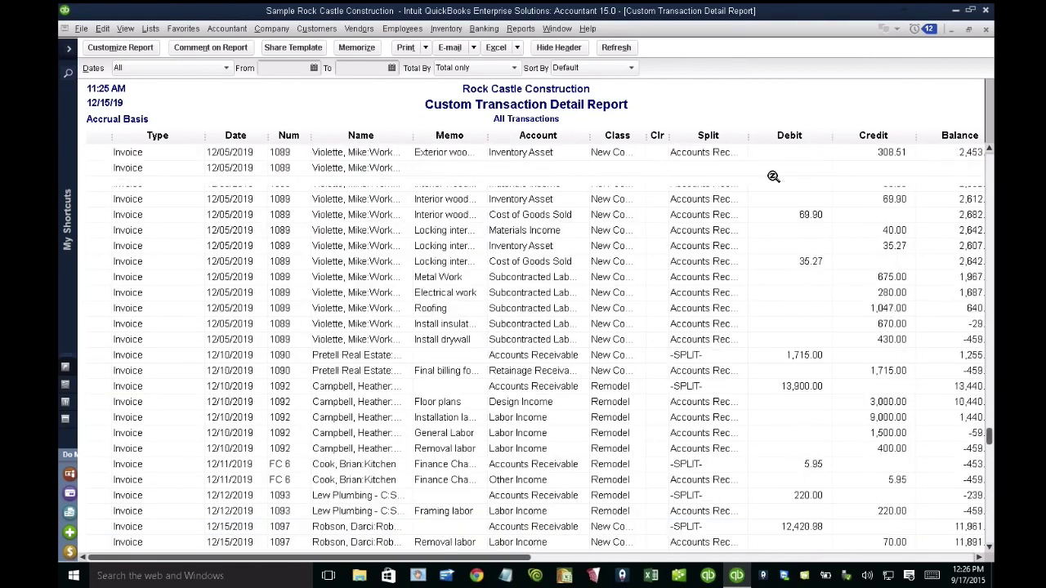
{"action": "scroll", "coordinate": [769, 175], "scroll_direction": "up", "scroll_amount": 2}
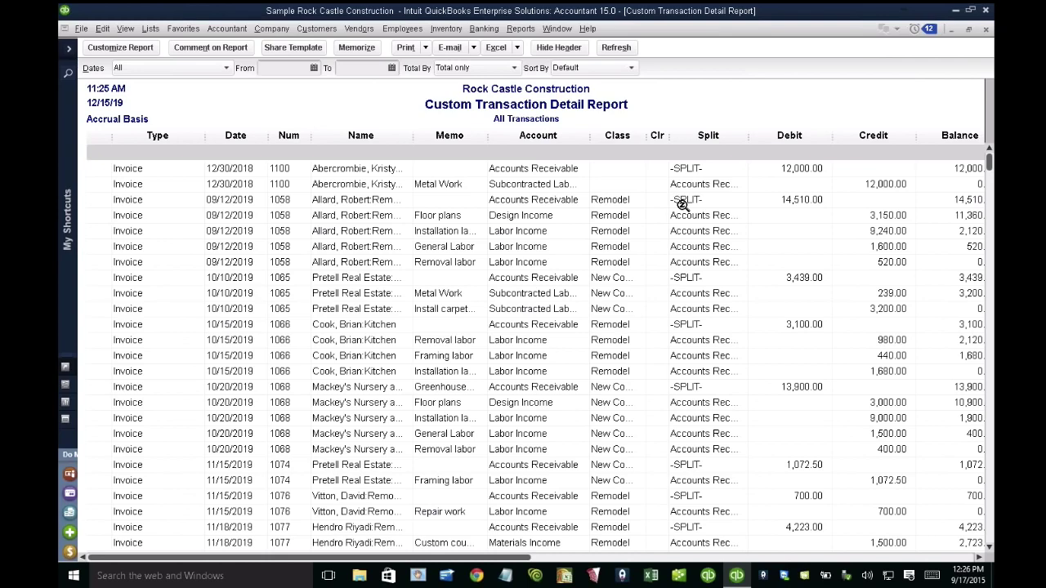
- Examine how the 09/12/2019 invoice's debit amount is broken down into its credit detail lines
{"action": "left_click", "coordinate": [801, 200]}
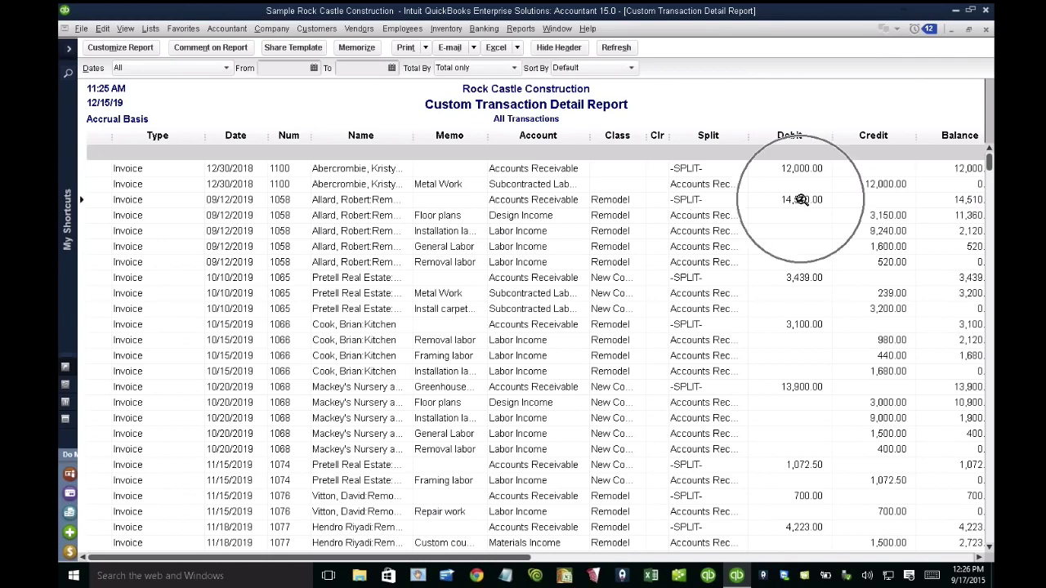
{"action": "left_click", "coordinate": [801, 199]}
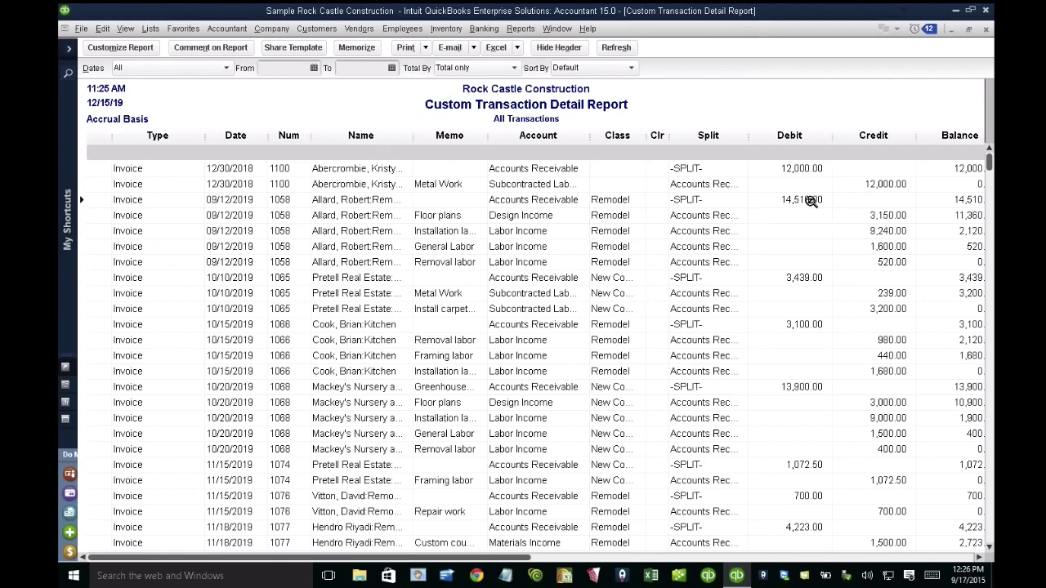
{"action": "left_click", "coordinate": [811, 201]}
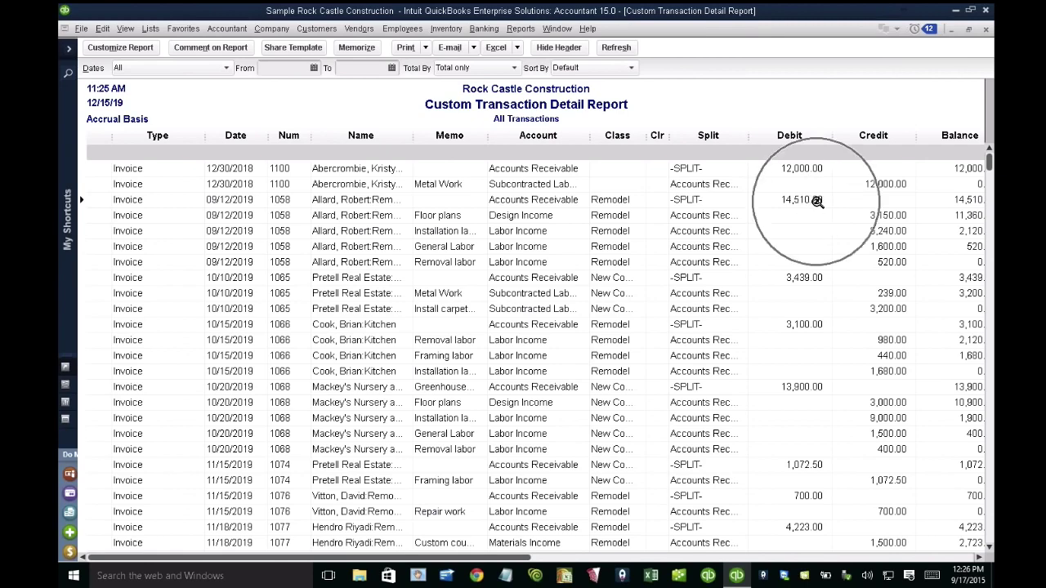
{"action": "left_click", "coordinate": [891, 215]}
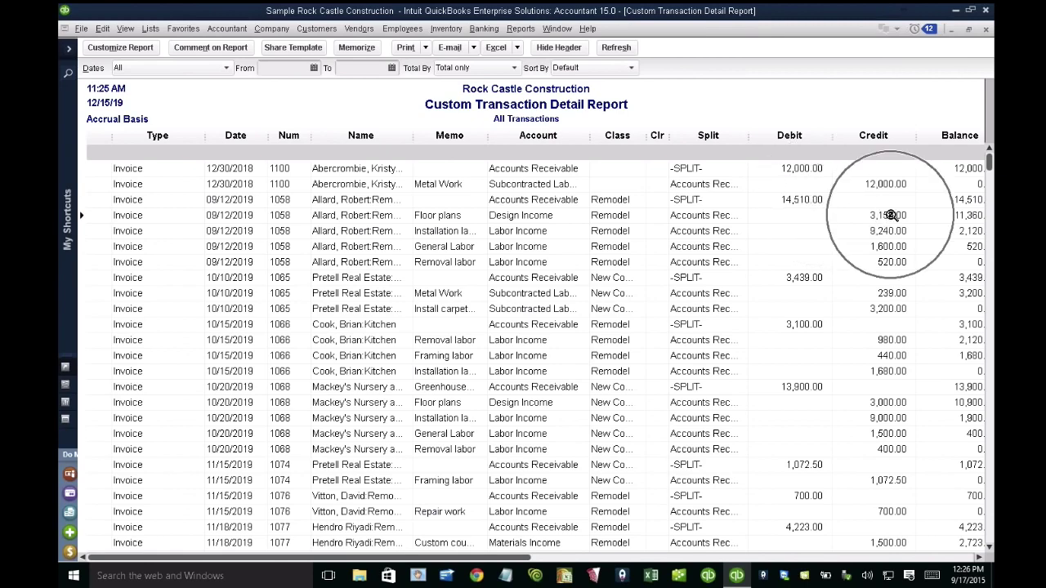
{"action": "key", "text": "ctrl"}
{"action": "key", "text": "ctrl"}
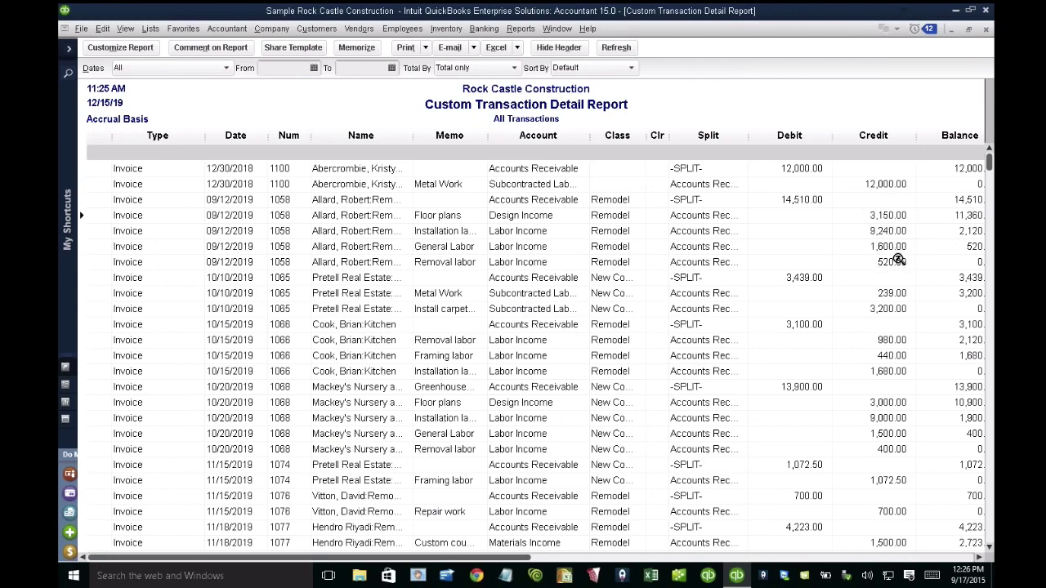
{"action": "key", "text": "ctrl"}
- Customize the report again and add a Detail Level filter set to Summary only
{"action": "left_click", "coordinate": [127, 52]}
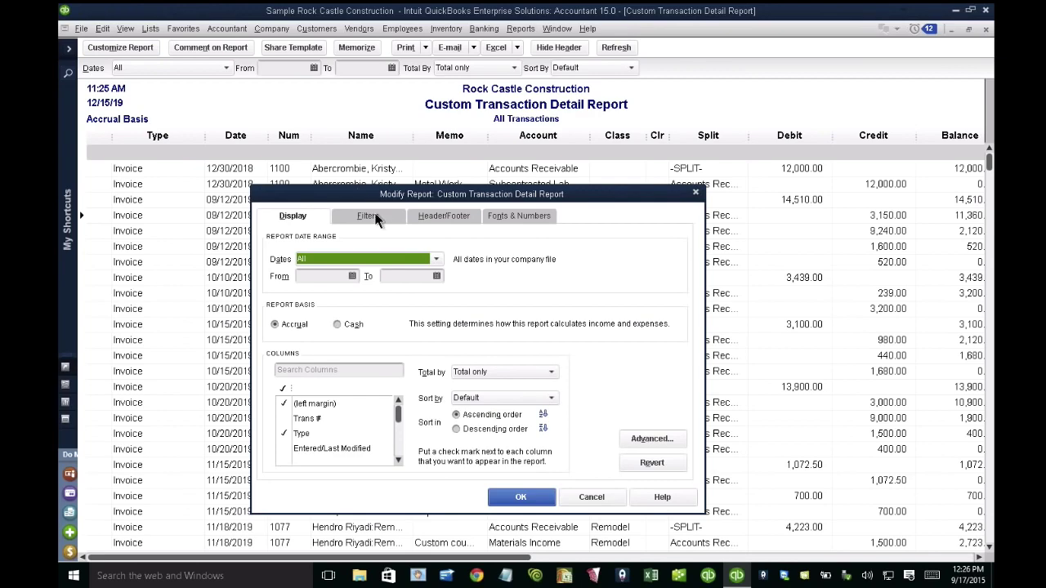
{"action": "left_click", "coordinate": [369, 216]}
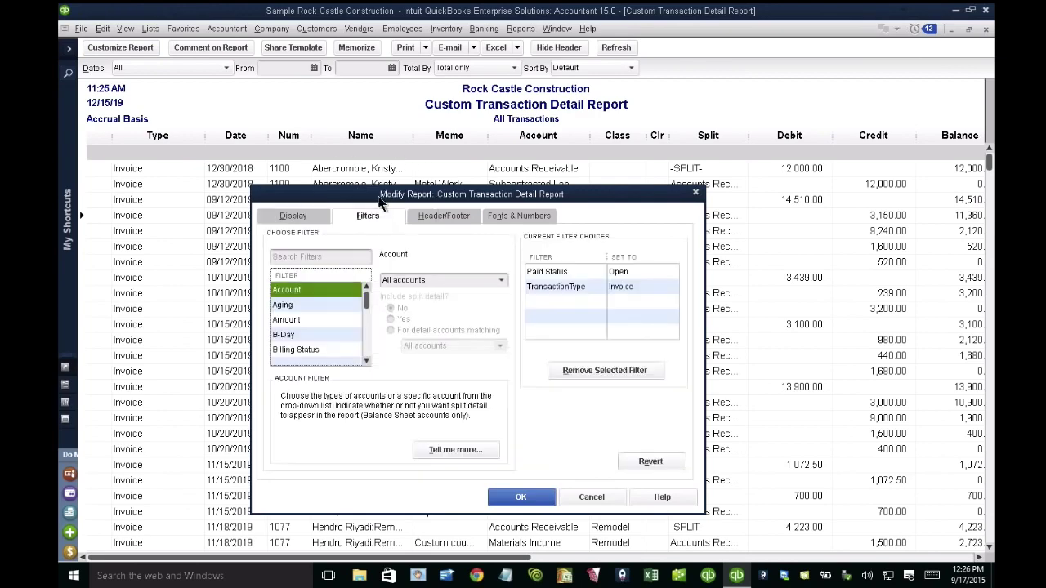
{"action": "left_click_drag", "start_coordinate": [376, 194], "coordinate": [370, 147]}
{"action": "left_click", "coordinate": [293, 274]}
{"action": "scroll", "coordinate": [293, 273], "scroll_direction": "down", "scroll_amount": 2}
{"action": "left_click", "coordinate": [293, 275]}
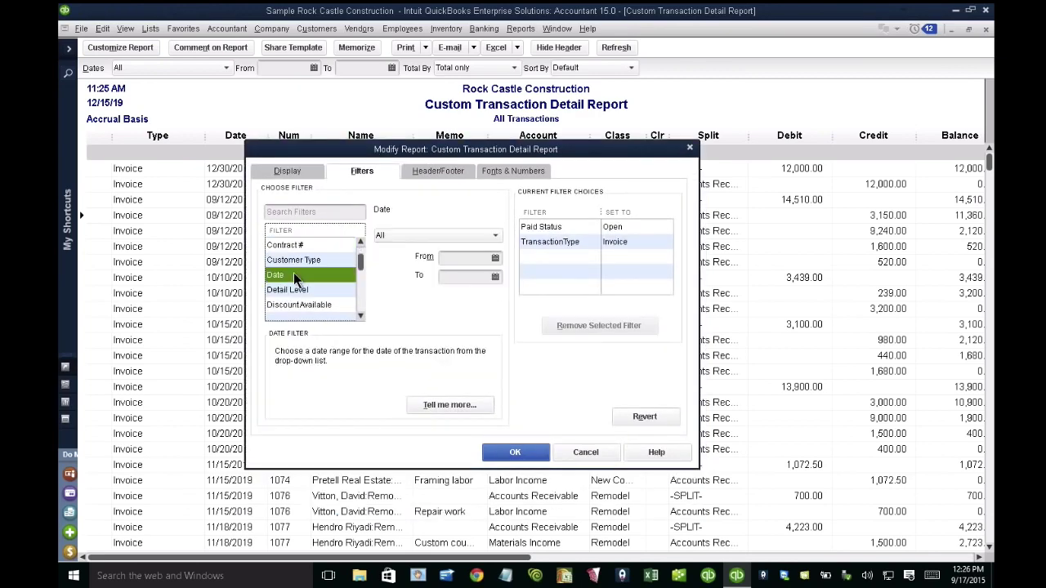
{"action": "left_click", "coordinate": [298, 290]}
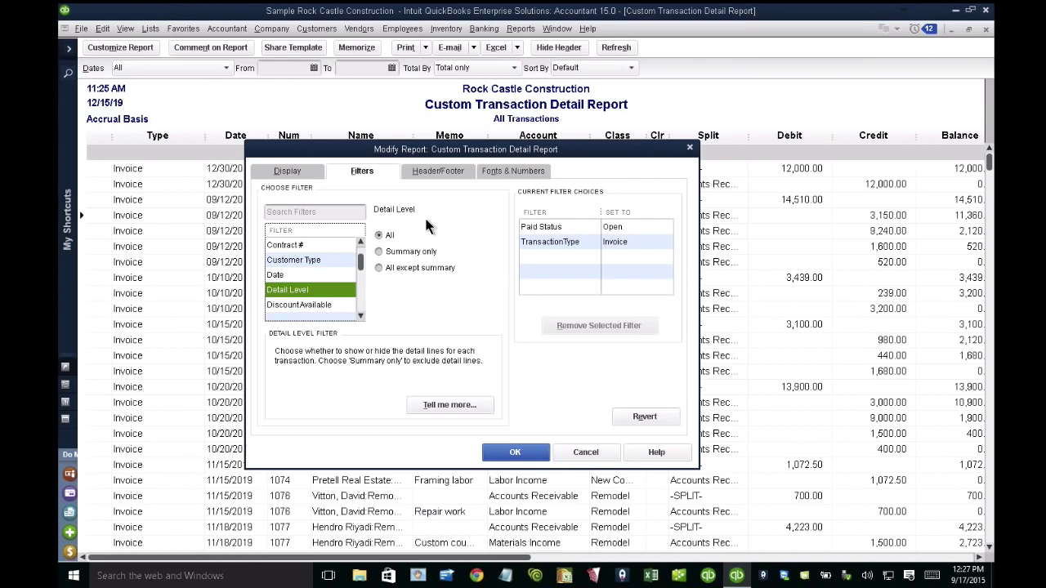
{"action": "left_click", "coordinate": [386, 236]}
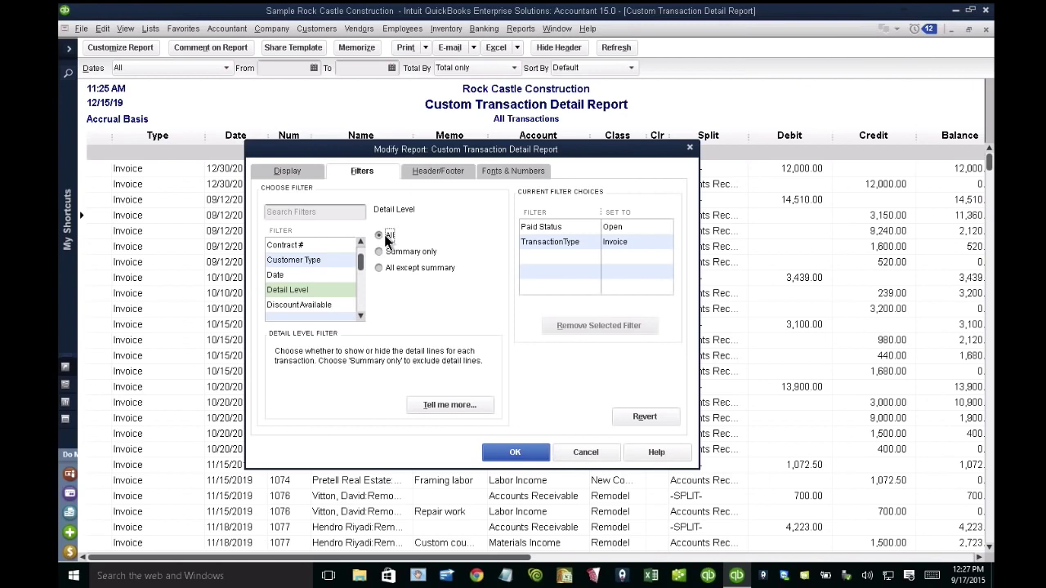
{"action": "left_click", "coordinate": [393, 254]}
{"action": "left_click", "coordinate": [392, 254]}
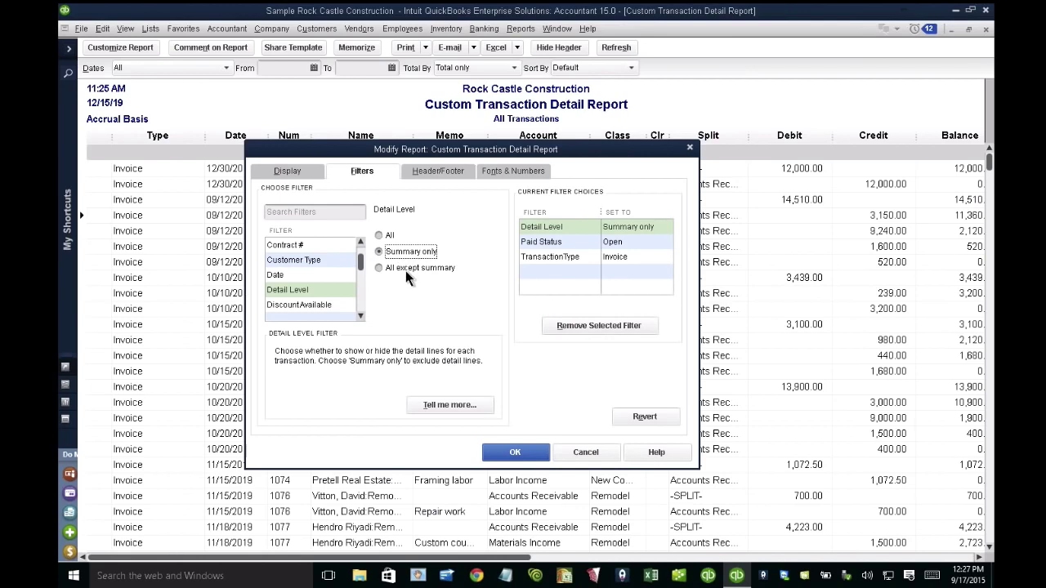
- Try the All except summary detail level, set the Detail Level filter back to Summary only, and apply it to the report
{"action": "left_click", "coordinate": [405, 270]}
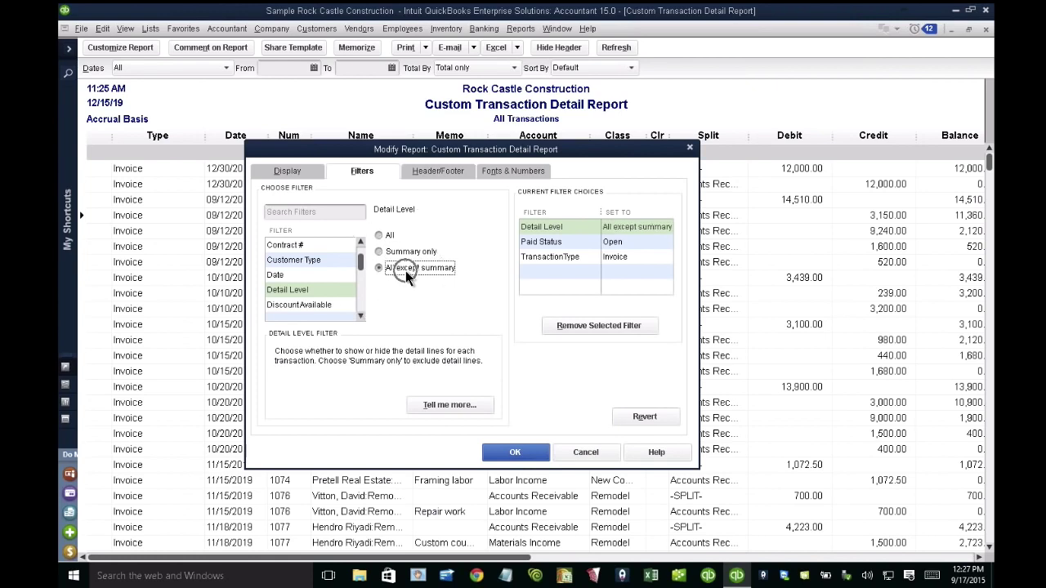
{"action": "left_click", "coordinate": [403, 250]}
{"action": "left_click", "coordinate": [515, 453]}
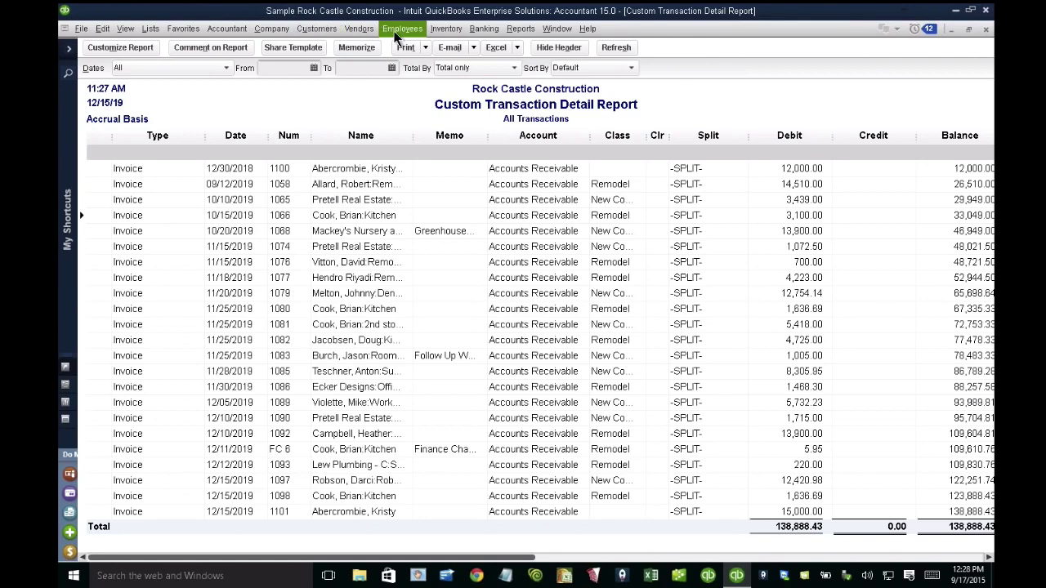
- Open the Customer Center's invoice transactions and filter the list to Open Invoices
{"action": "left_click", "coordinate": [317, 28]}
{"action": "left_click", "coordinate": [327, 46]}
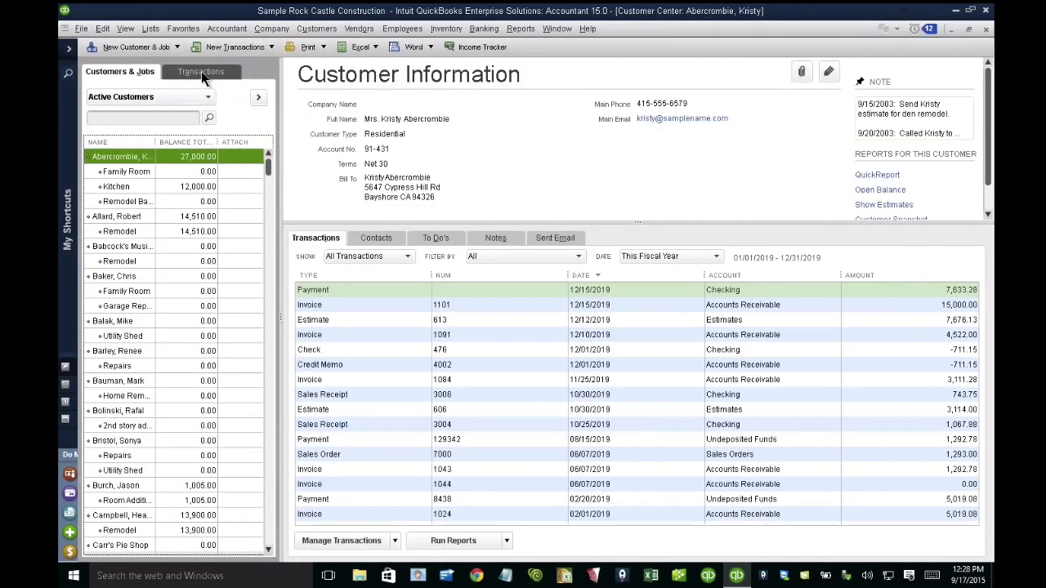
{"action": "left_click", "coordinate": [201, 71]}
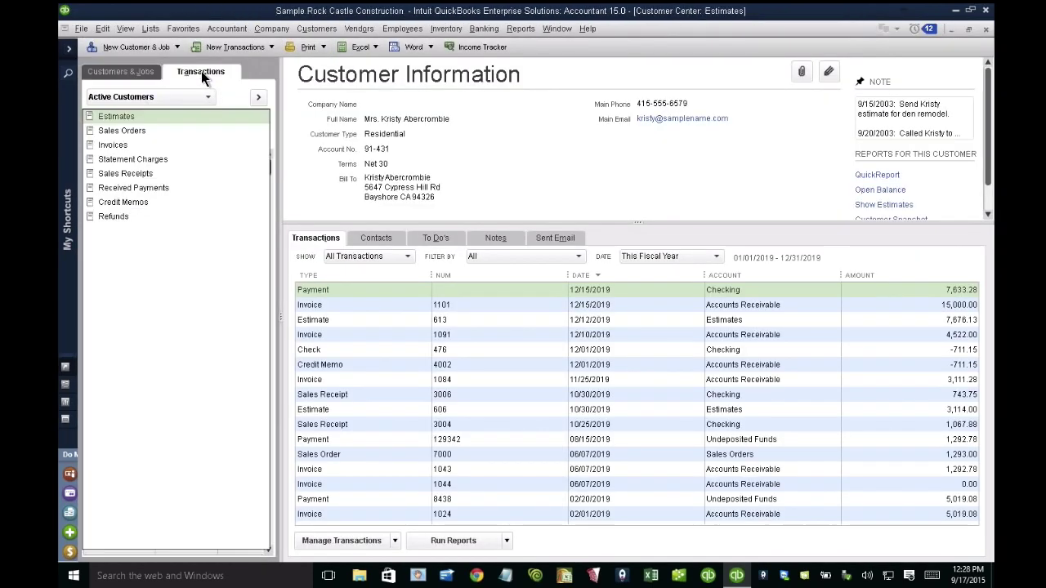
{"action": "left_click", "coordinate": [122, 144]}
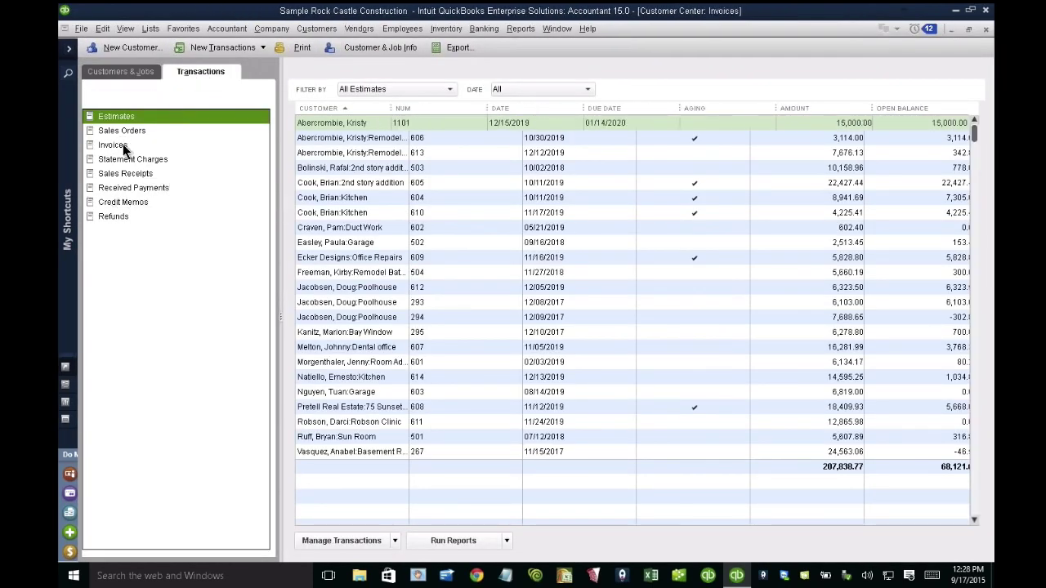
{"action": "left_click", "coordinate": [393, 89]}
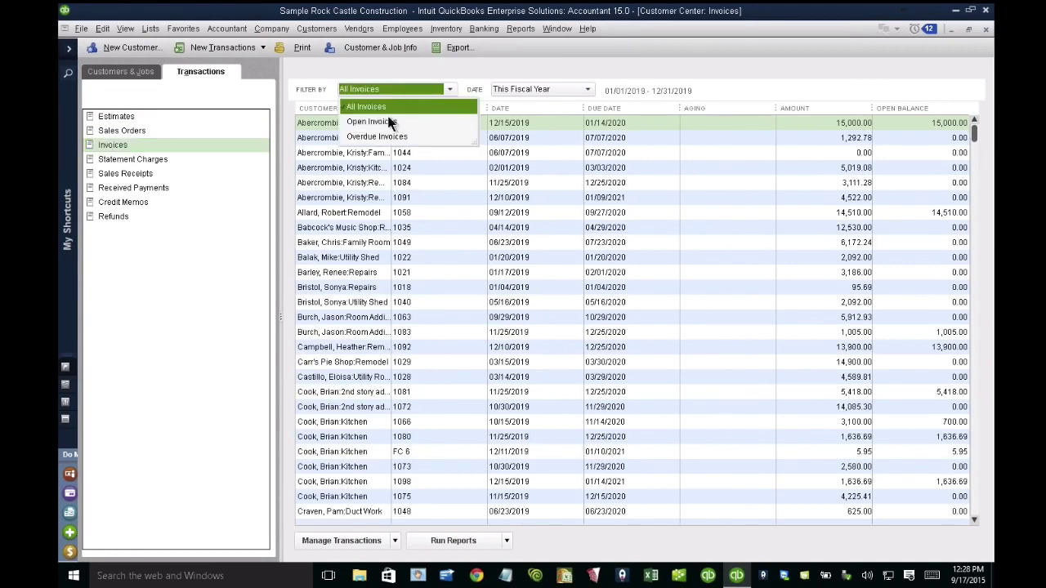
{"action": "left_click", "coordinate": [387, 121]}
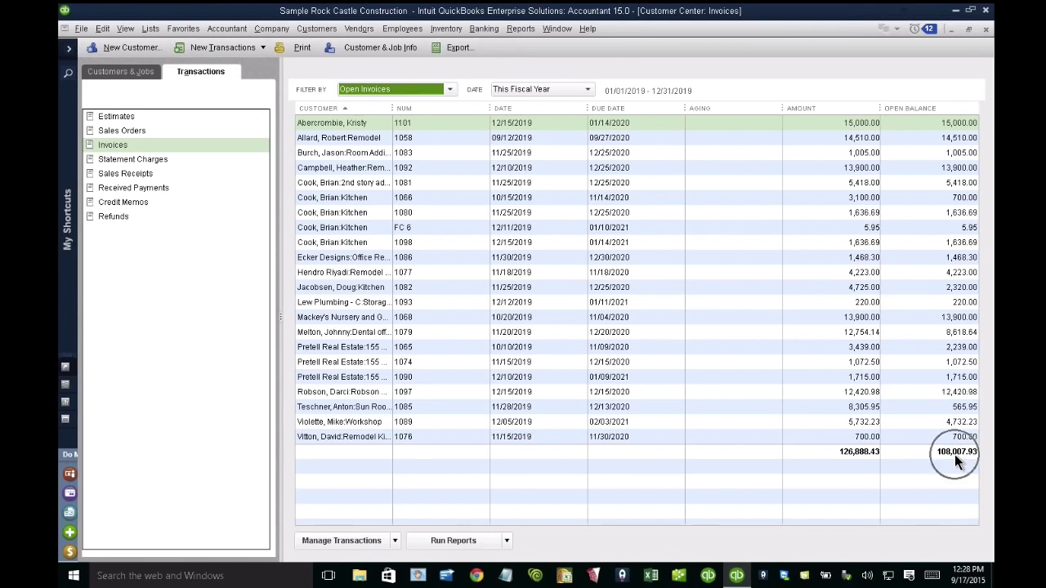
- Set the open invoice list's date range to All, examine its amount and open balance totals, and return to the report
{"action": "left_click", "coordinate": [542, 90]}
{"action": "scroll", "coordinate": [541, 116], "scroll_direction": "up", "scroll_amount": 1}
{"action": "left_click", "coordinate": [529, 107]}
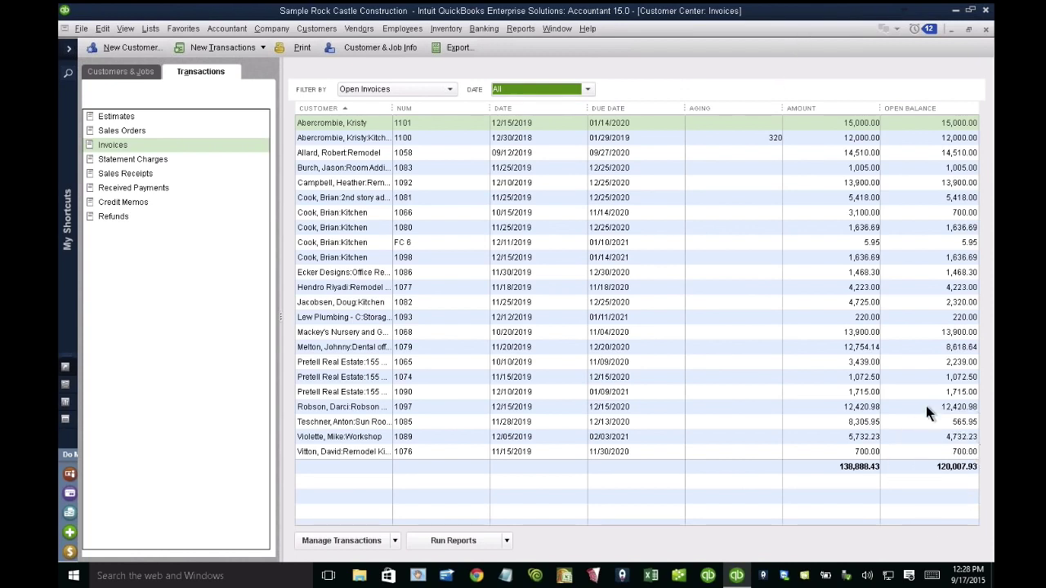
{"action": "left_click", "coordinate": [865, 466]}
{"action": "left_click", "coordinate": [863, 463]}
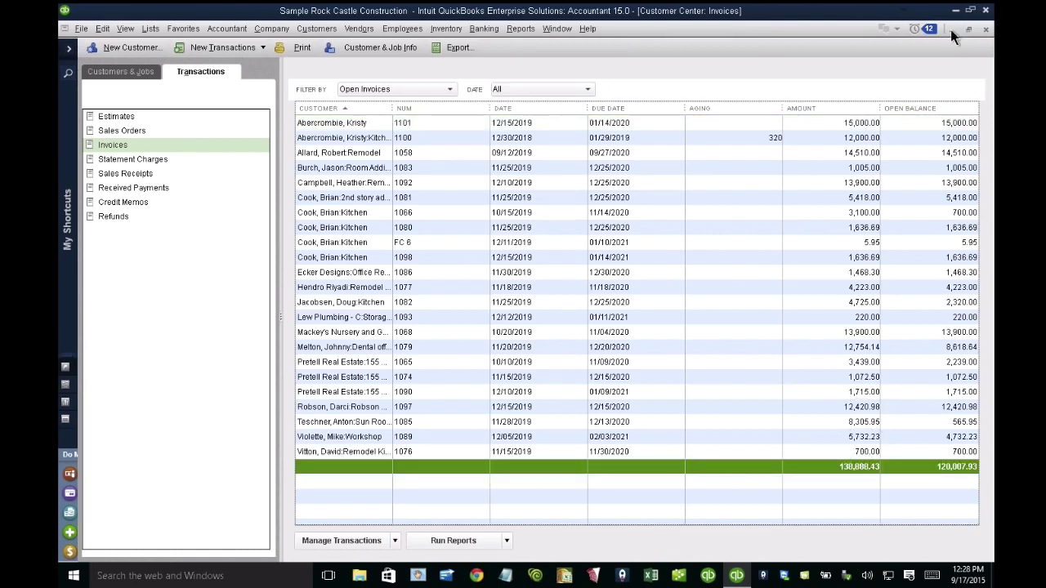
{"action": "left_click", "coordinate": [962, 470]}
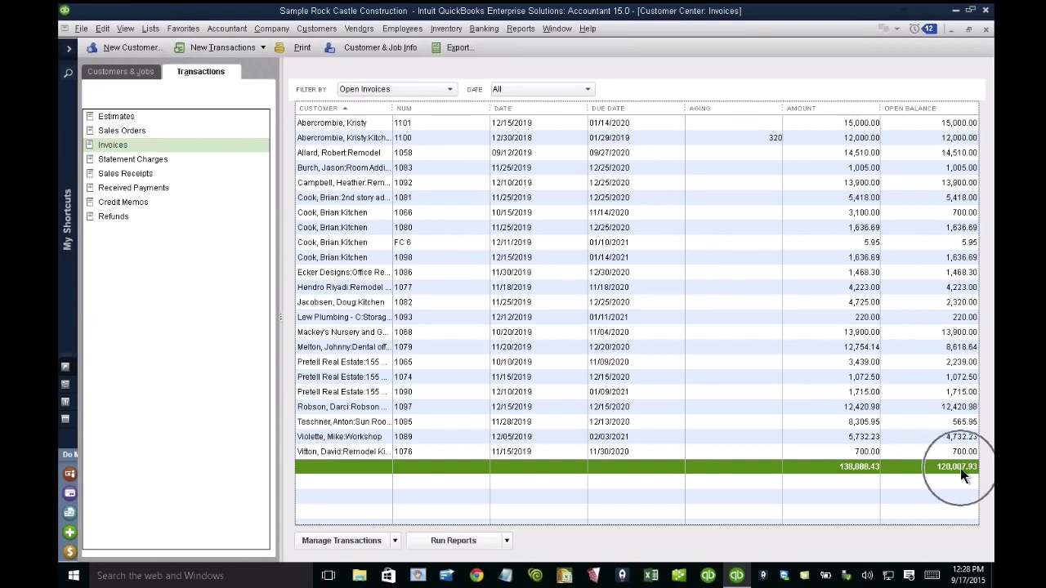
{"action": "double_click", "coordinate": [960, 448]}
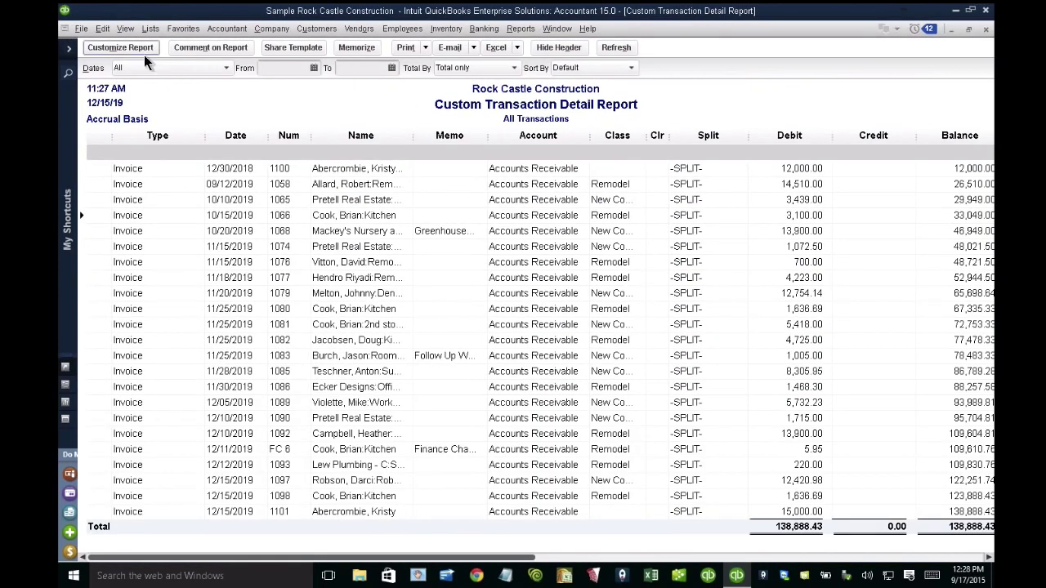
- Hide the Memo, Account, Class and Split columns in the Custom Transaction Detail Report
{"action": "left_click_drag", "start_coordinate": [489, 137], "coordinate": [418, 139]}
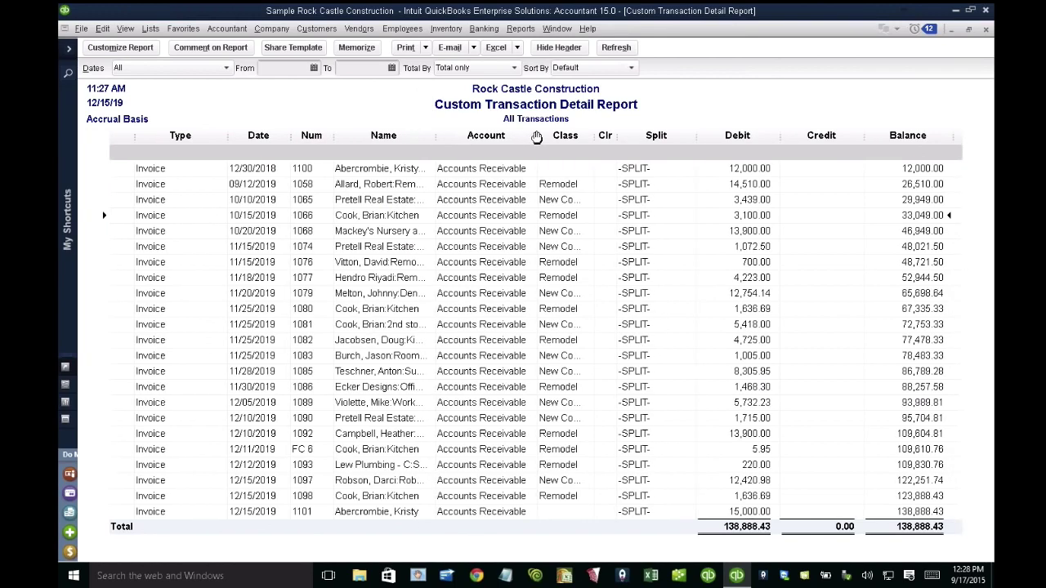
{"action": "left_click_drag", "start_coordinate": [536, 137], "coordinate": [434, 139]}
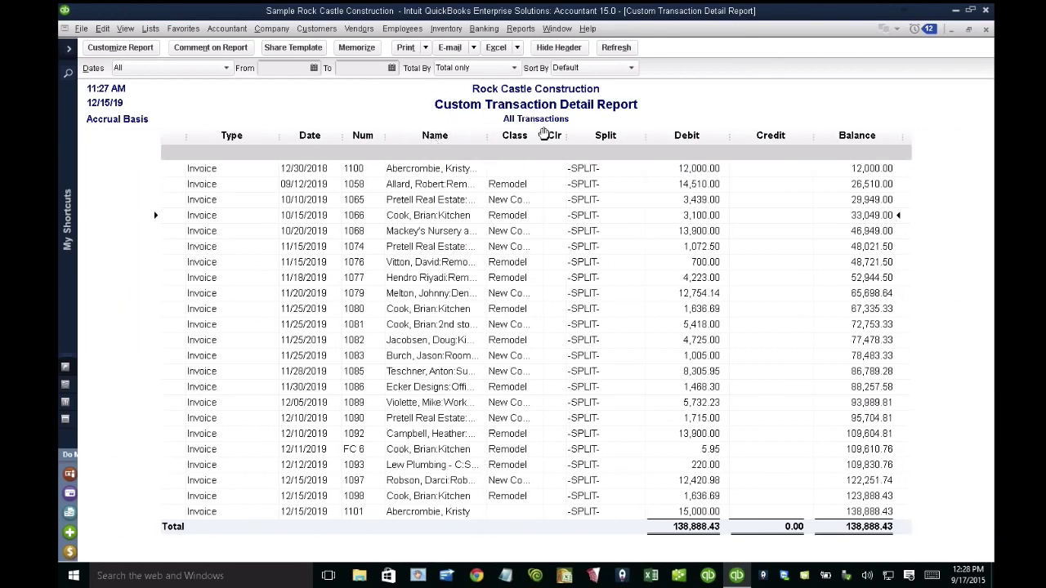
{"action": "left_click_drag", "start_coordinate": [543, 136], "coordinate": [483, 138]}
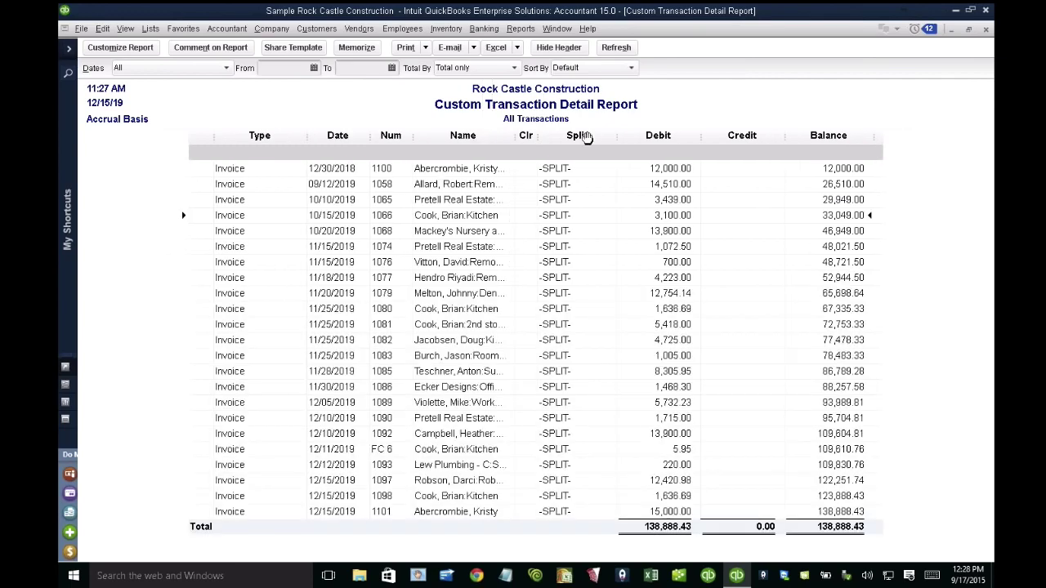
{"action": "left_click_drag", "start_coordinate": [619, 136], "coordinate": [539, 137]}
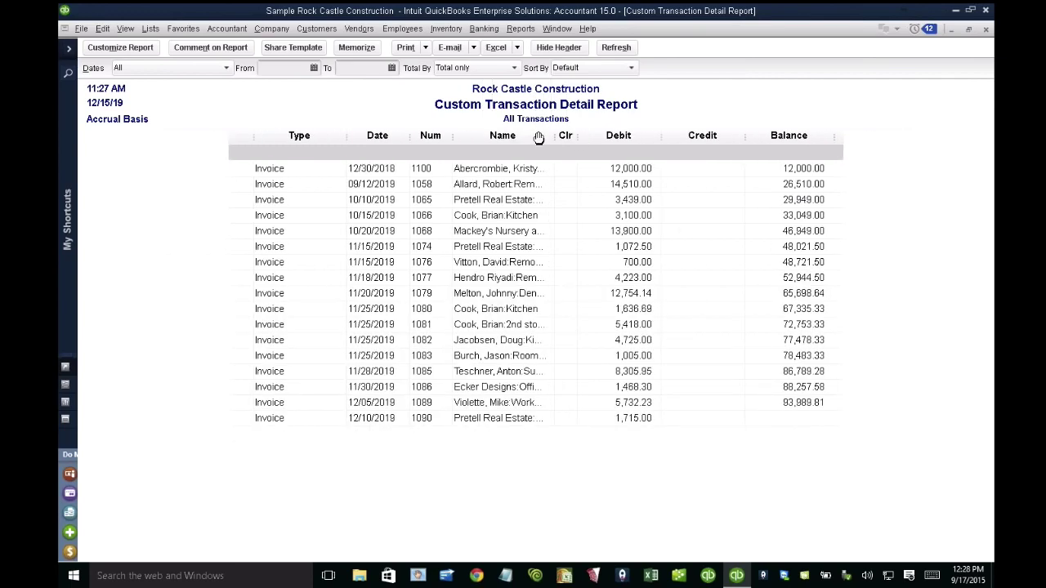
- Customize the report's display by searching the columns for "ba" and adding the Open Balance column
{"action": "left_click", "coordinate": [121, 47]}
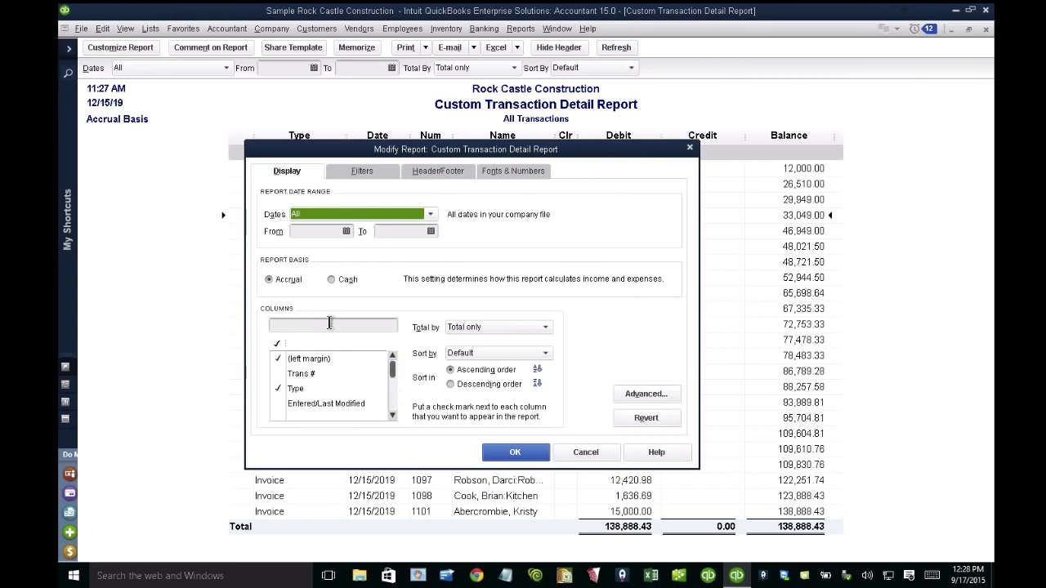
{"action": "left_click", "coordinate": [330, 325]}
{"action": "type", "text": "ba"}
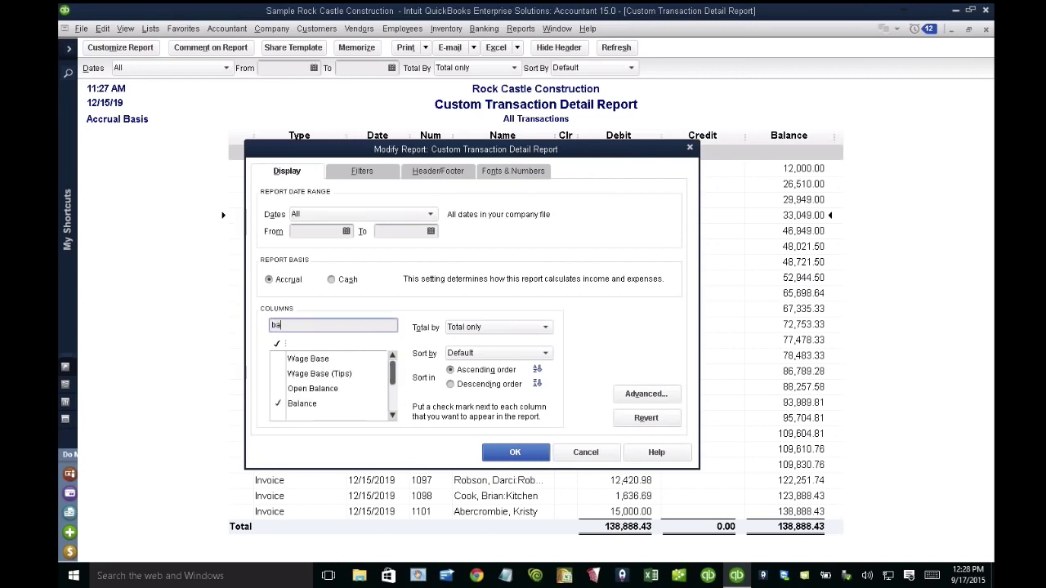
{"action": "left_click", "coordinate": [393, 416]}
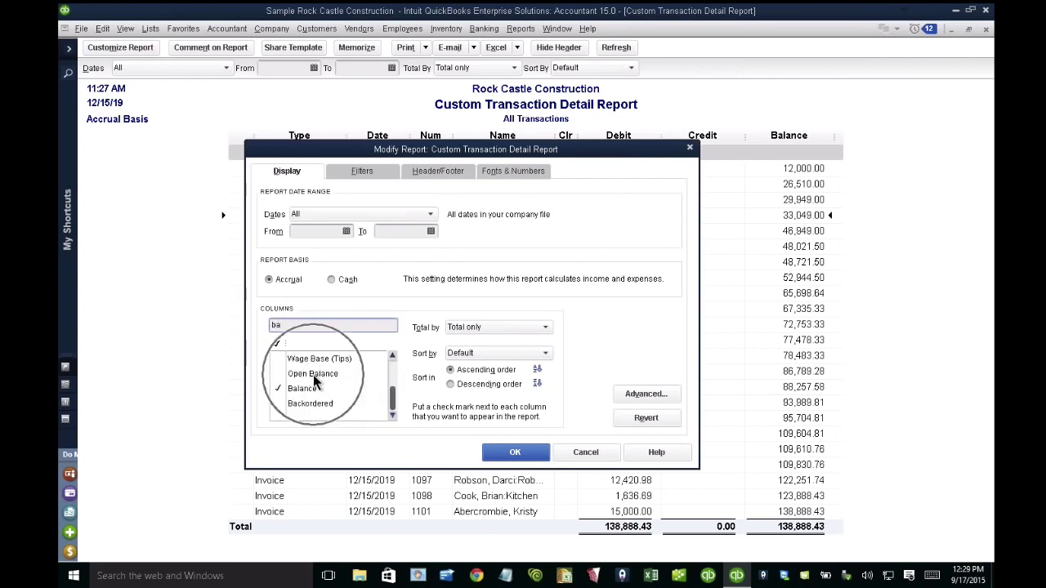
{"action": "left_click", "coordinate": [313, 374]}
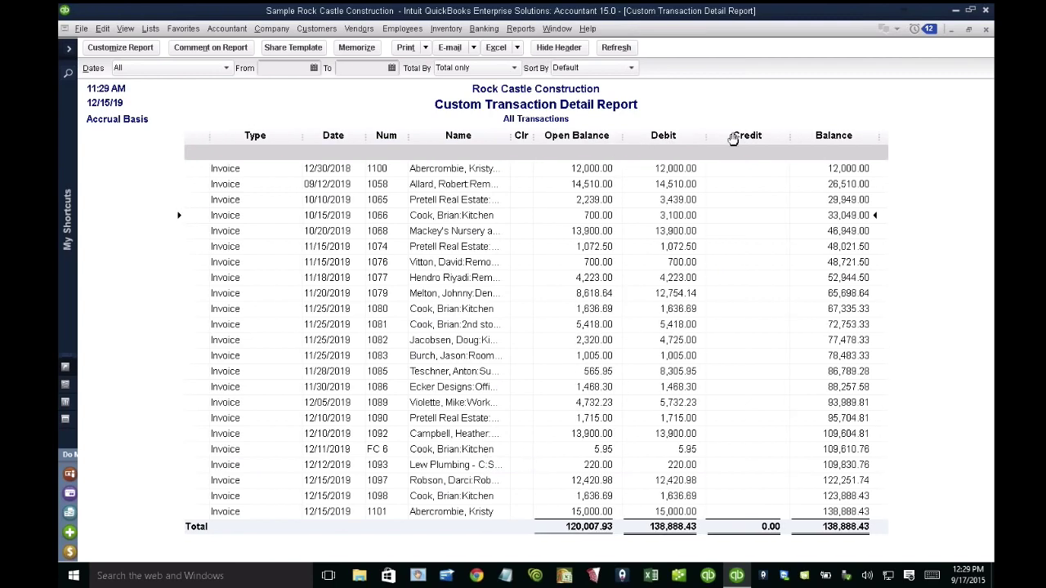
- Hide the Debit, Credit and Balance columns and widen the Name column to fit the customer and job names
{"action": "left_click_drag", "start_coordinate": [879, 137], "coordinate": [702, 137]}
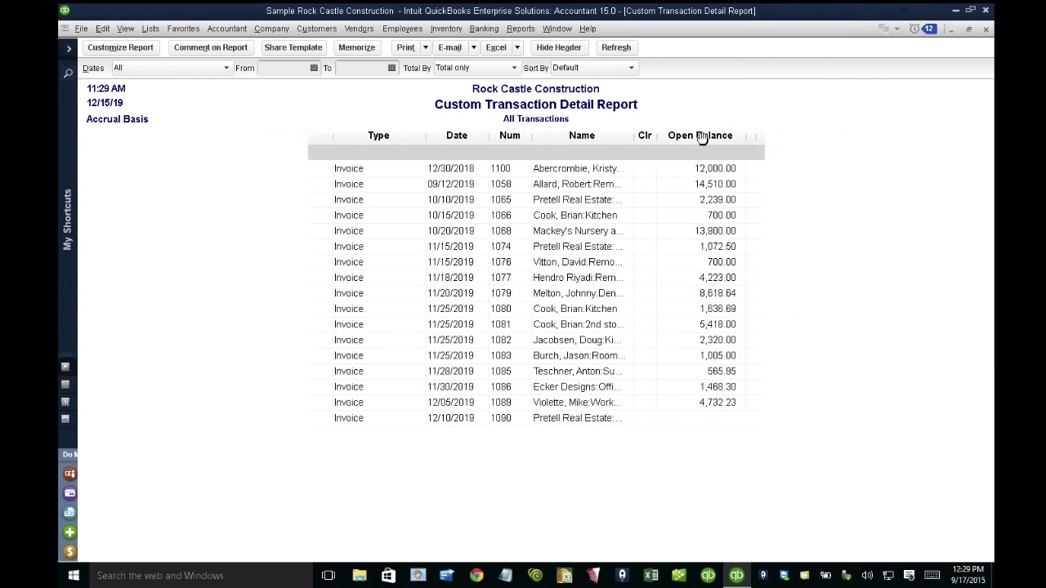
{"action": "left_click_drag", "start_coordinate": [631, 135], "coordinate": [691, 140]}
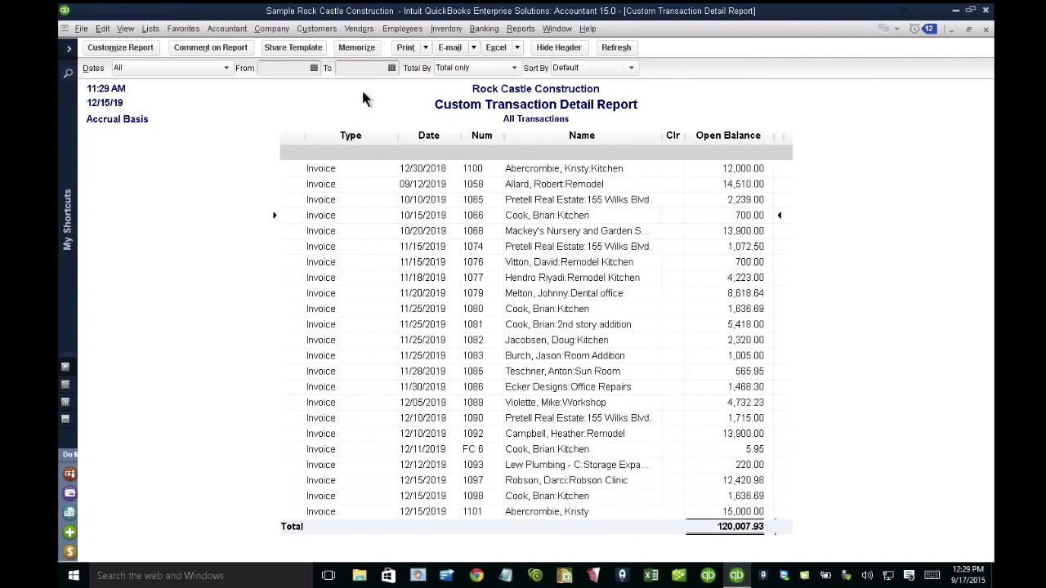
- Memorize the report under the name "Open Invoices (Open Balanced Only)"
{"action": "left_click", "coordinate": [357, 47]}
{"action": "type", "text": "O"}
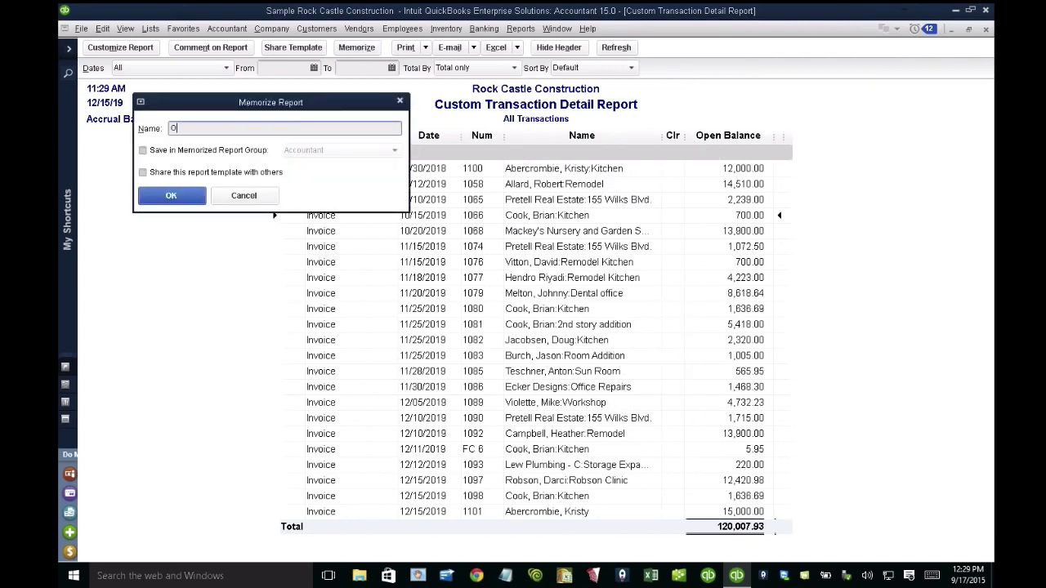
{"action": "type", "text": "pen Invoices (Open Balanced Only)"}
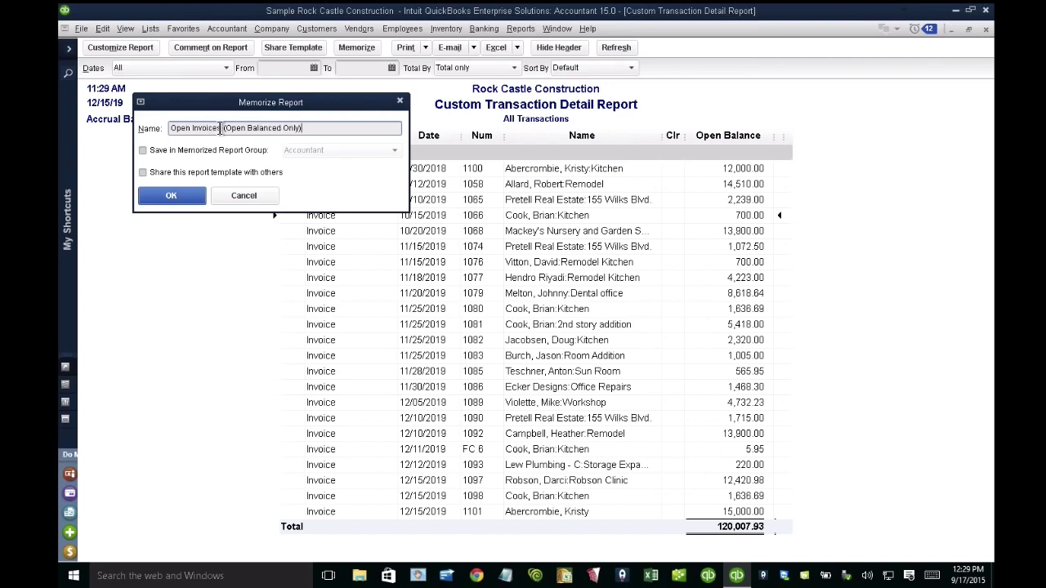
{"action": "left_click_drag", "start_coordinate": [221, 127], "coordinate": [155, 138]}
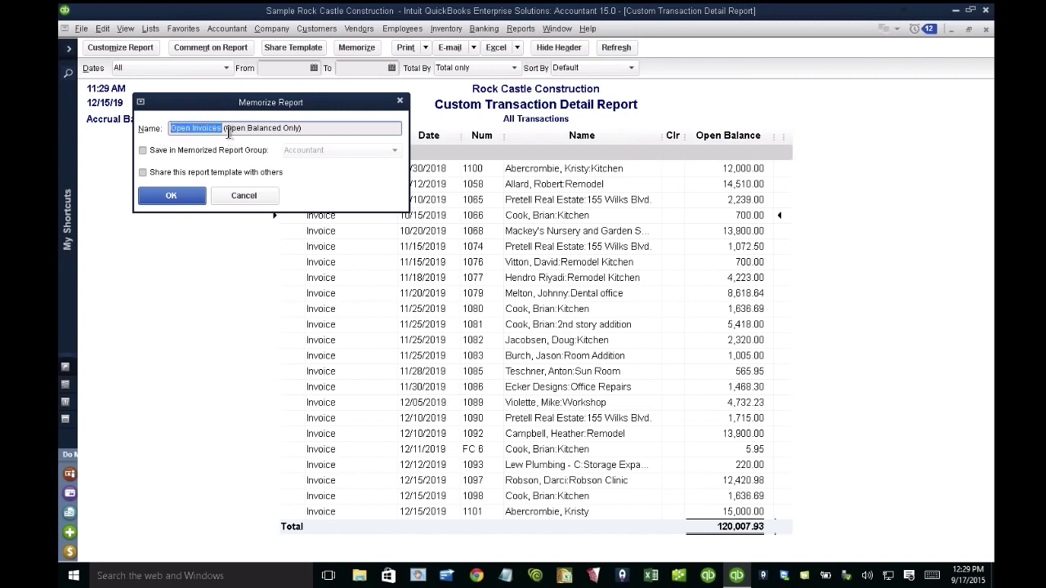
{"action": "left_click_drag", "start_coordinate": [226, 128], "coordinate": [299, 128]}
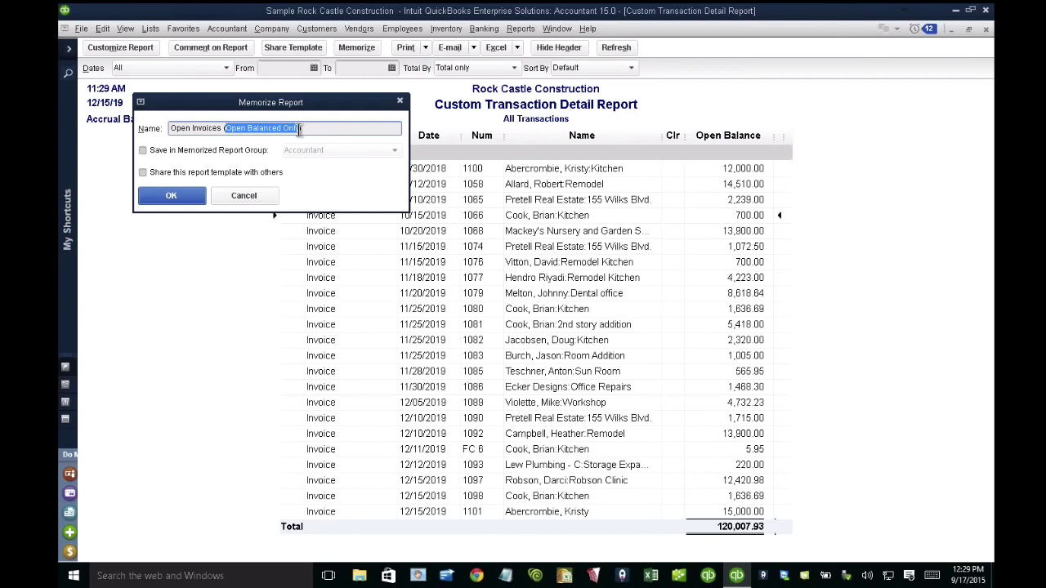
{"action": "left_click", "coordinate": [318, 131]}
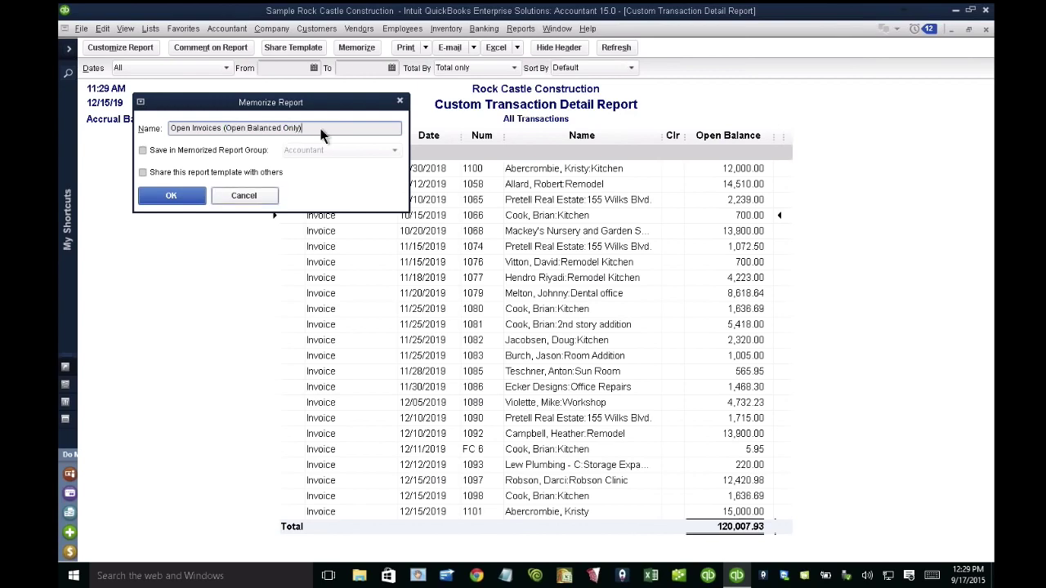
{"action": "left_click", "coordinate": [181, 197]}
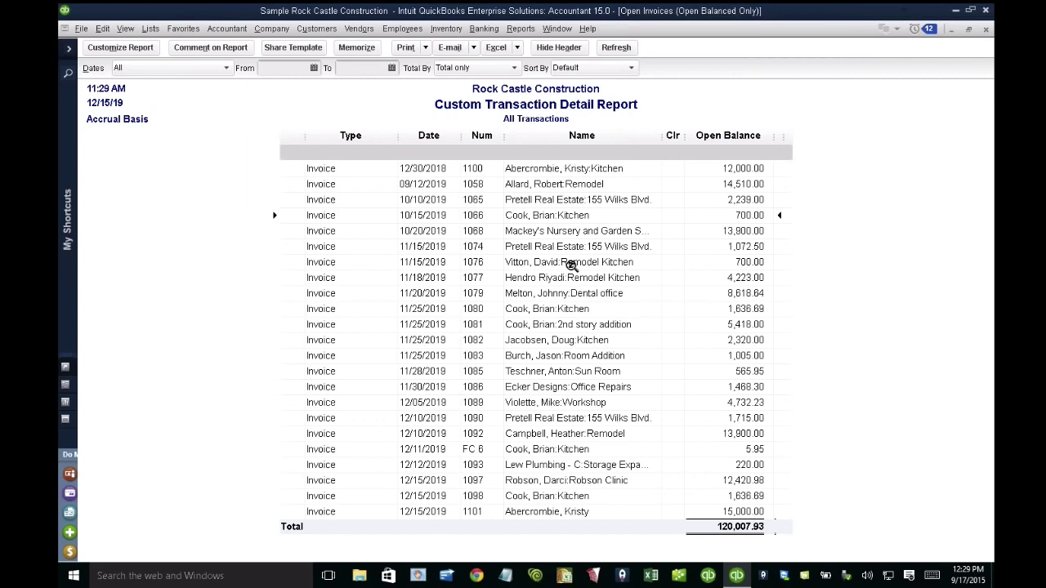
- Group and subtotal the open invoices report by Customer
{"action": "left_click", "coordinate": [469, 70]}
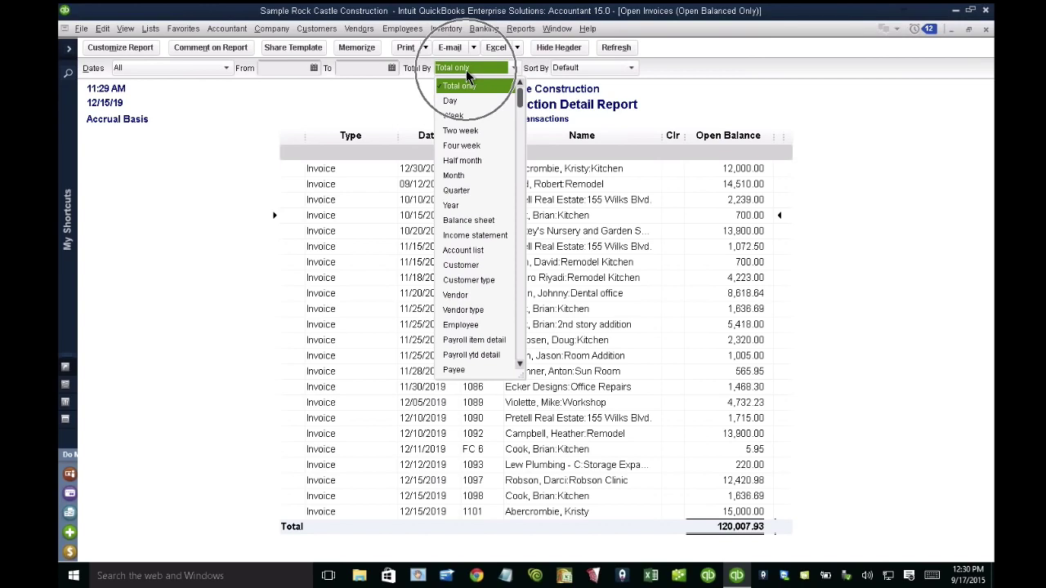
{"action": "left_click", "coordinate": [466, 69]}
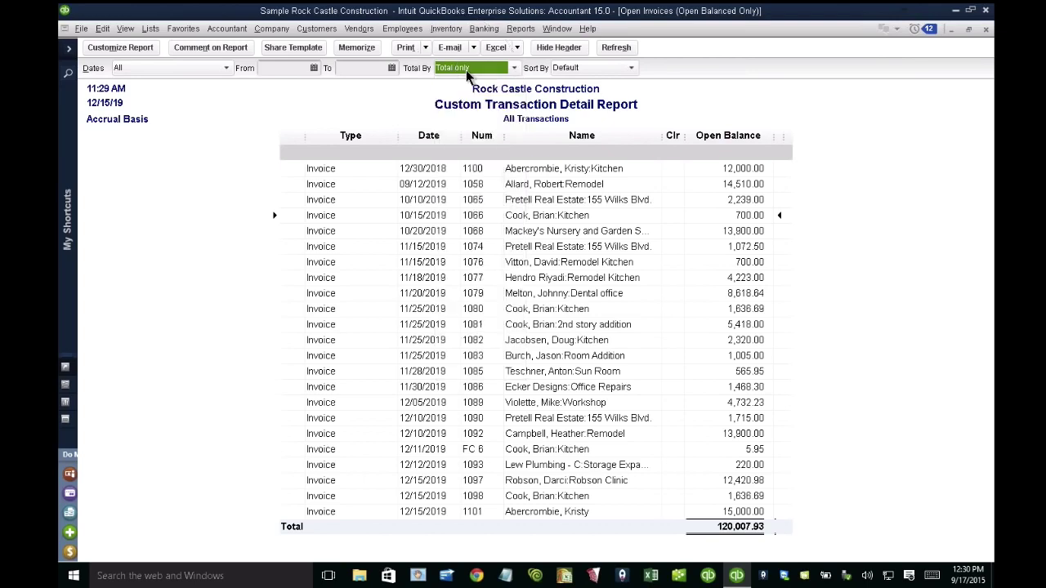
{"action": "left_click", "coordinate": [466, 69]}
{"action": "left_click", "coordinate": [467, 266]}
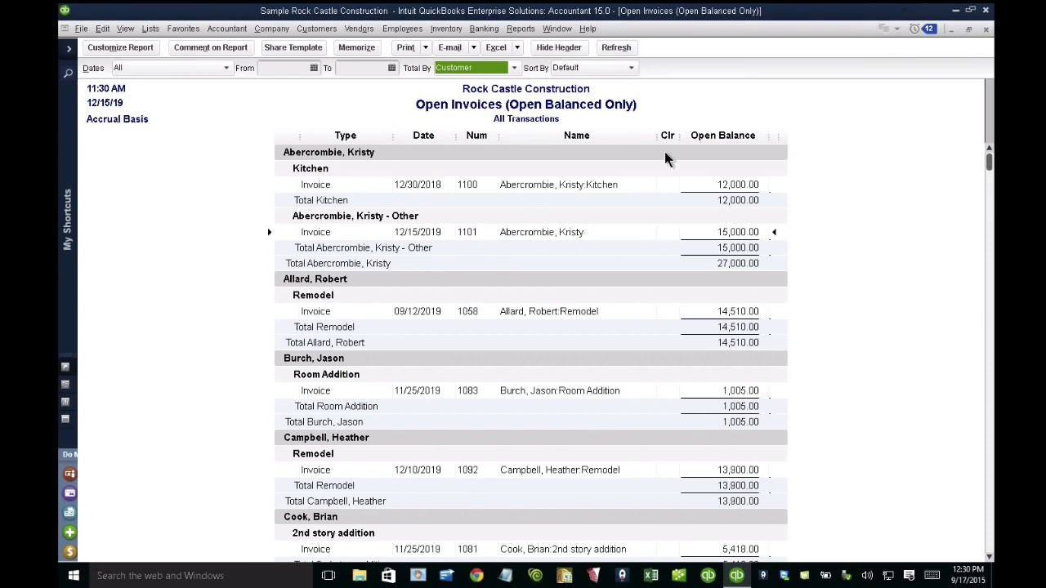
- Hide the Name, Type and Clr columns so the customer-grouped report keeps only Date, Num and Open Balance
{"action": "left_click_drag", "start_coordinate": [662, 135], "coordinate": [650, 135]}
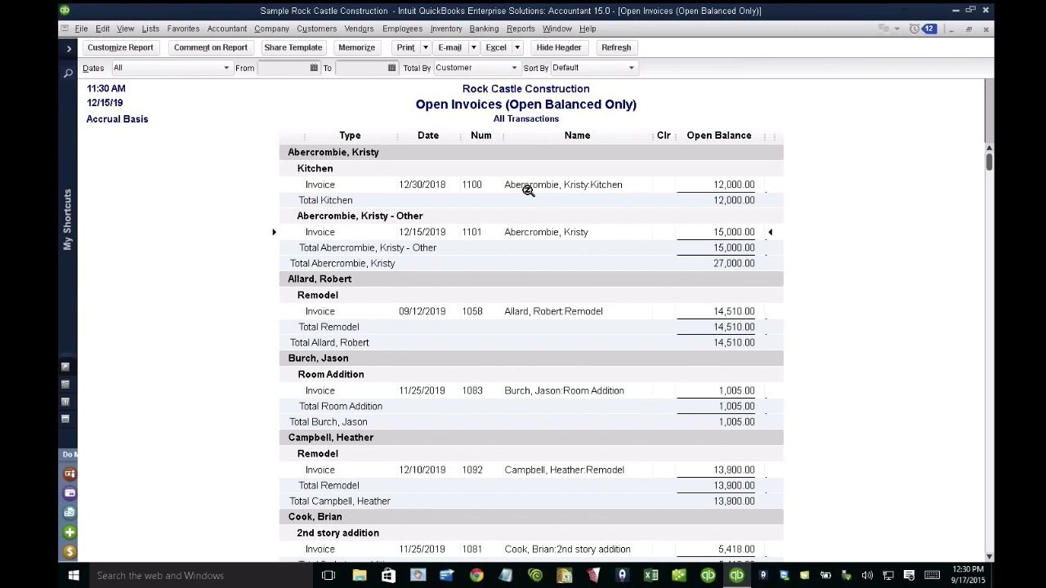
{"action": "left_click", "coordinate": [313, 153]}
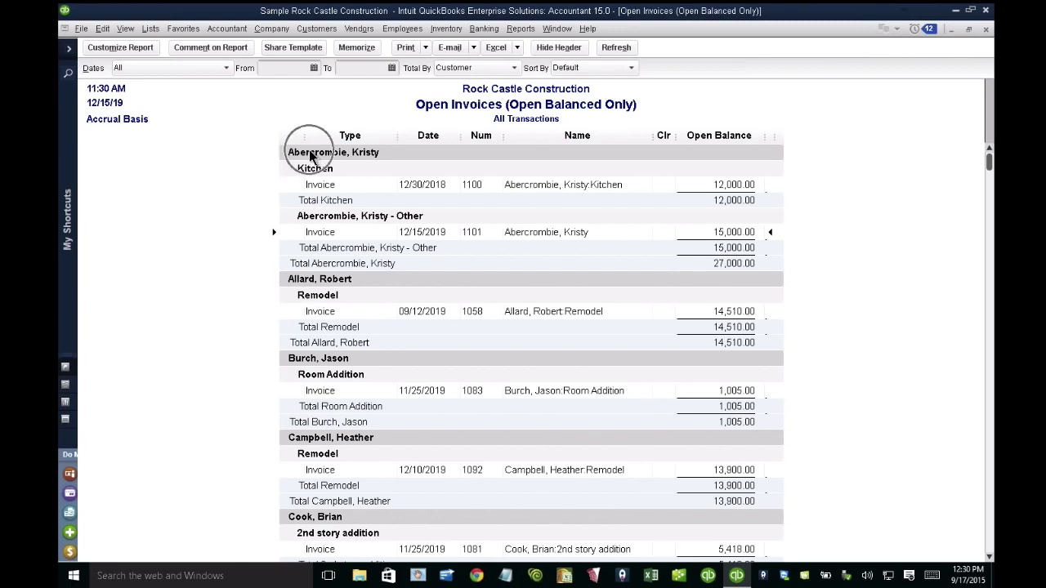
{"action": "left_click", "coordinate": [544, 187]}
{"action": "left_click_drag", "start_coordinate": [652, 142], "coordinate": [504, 144]}
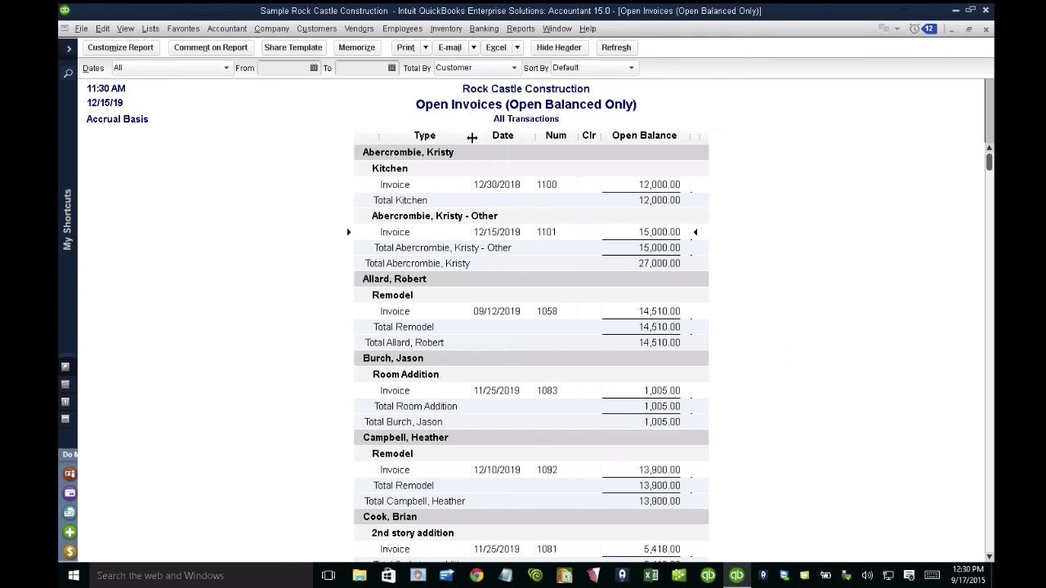
{"action": "left_click_drag", "start_coordinate": [467, 136], "coordinate": [382, 139]}
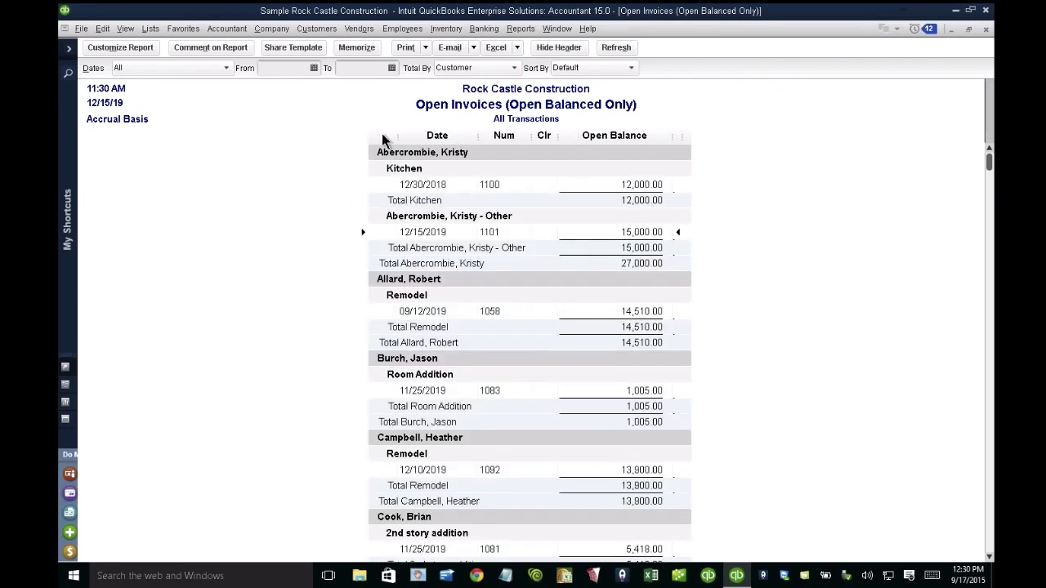
{"action": "left_click_drag", "start_coordinate": [564, 137], "coordinate": [533, 136]}
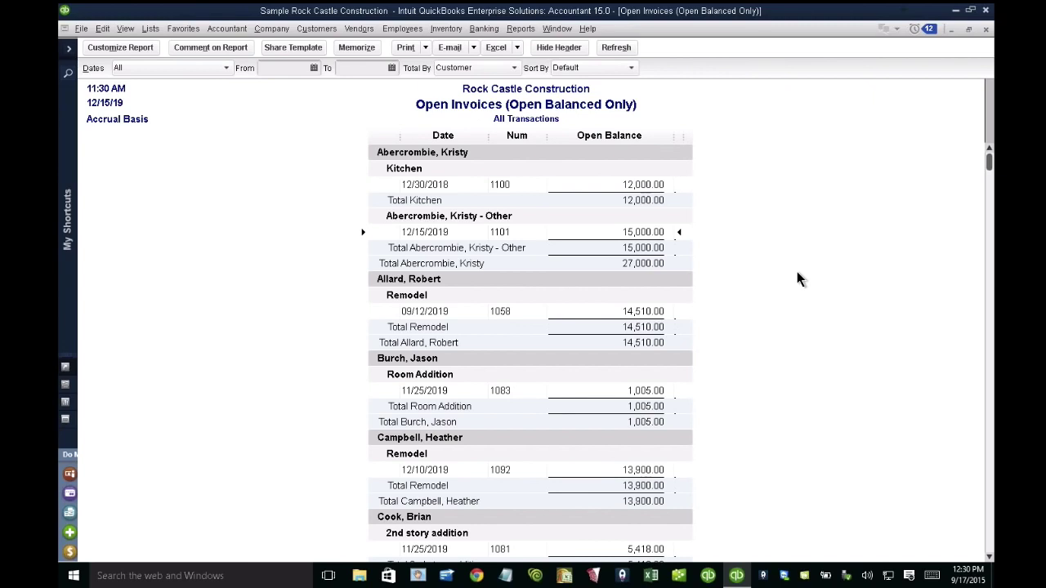
- Review the invoices and open balance subtotals per customer and job throughout the open invoices report
{"action": "scroll", "coordinate": [680, 312], "scroll_direction": "down", "scroll_amount": 5}
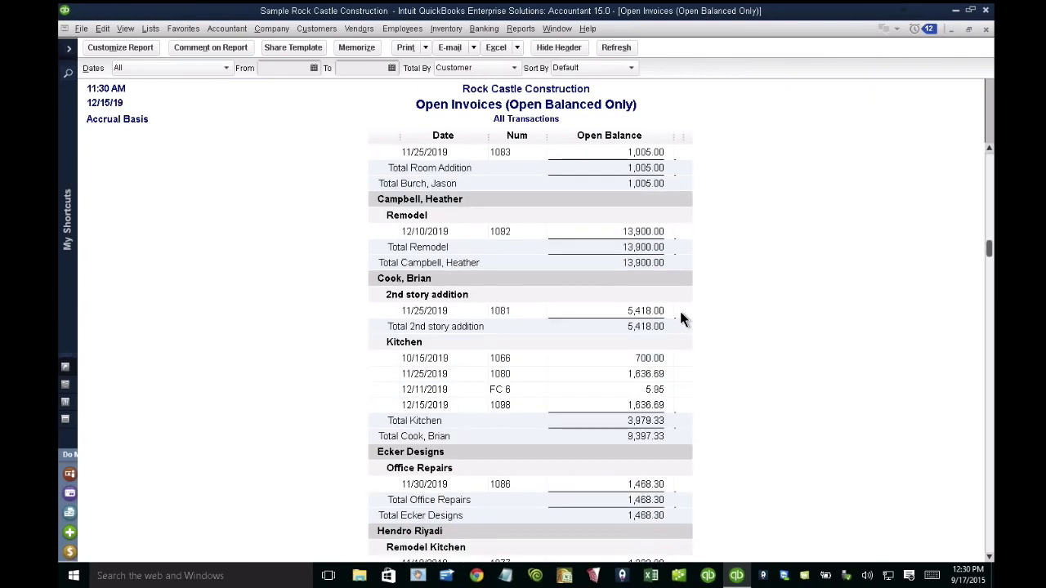
{"action": "scroll", "coordinate": [680, 320], "scroll_direction": "down", "scroll_amount": 6}
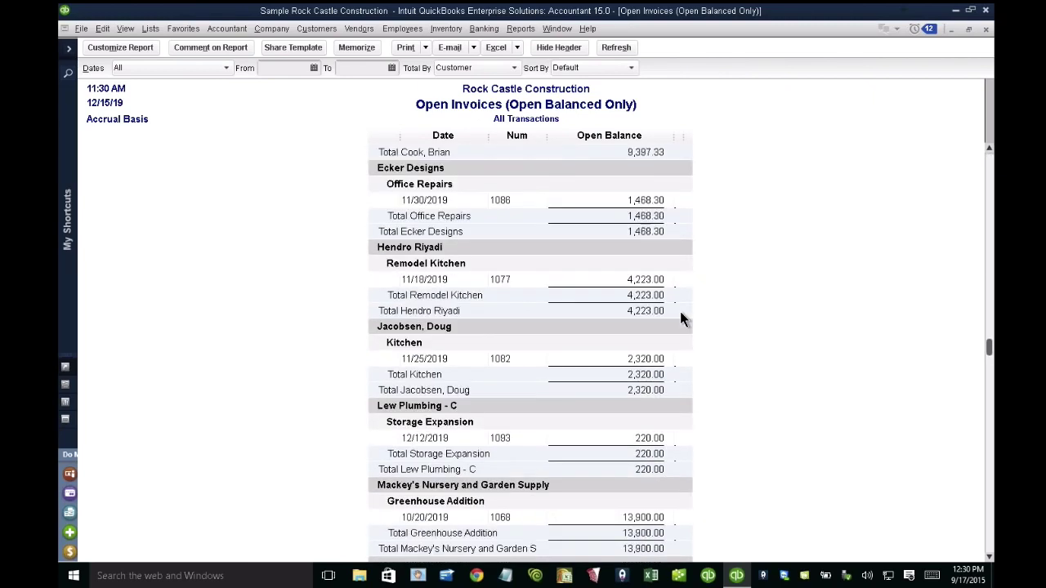
{"action": "scroll", "coordinate": [680, 315], "scroll_direction": "down", "scroll_amount": 10}
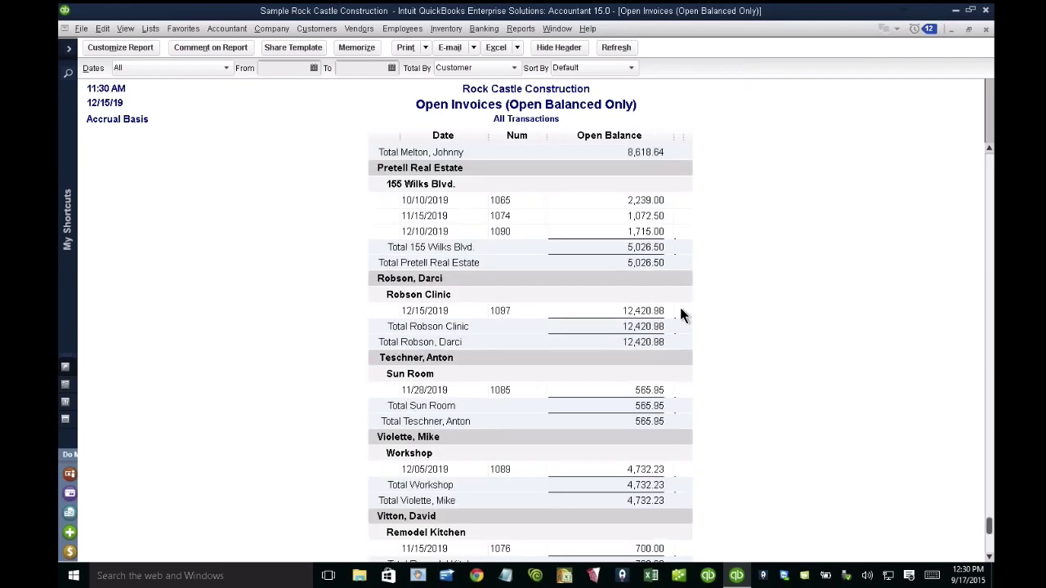
{"action": "scroll", "coordinate": [681, 313], "scroll_direction": "up", "scroll_amount": 20}
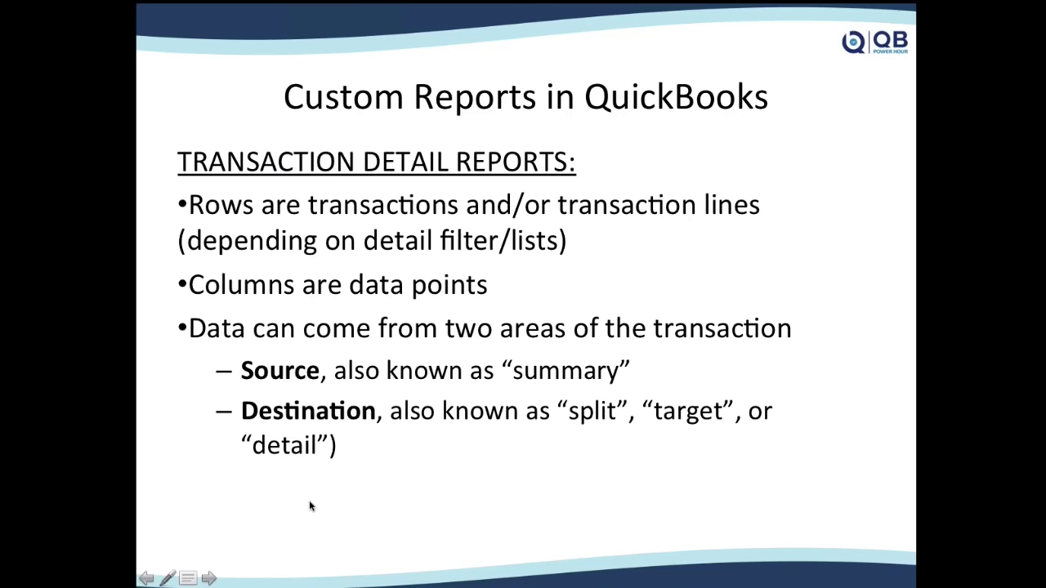
{"action": "left_click", "coordinate": [218, 579]}
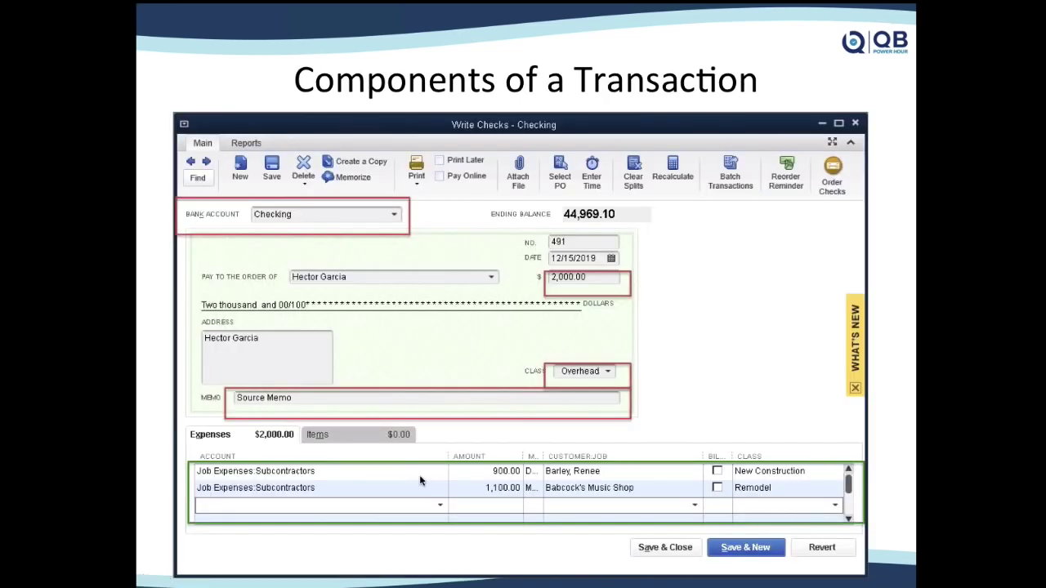
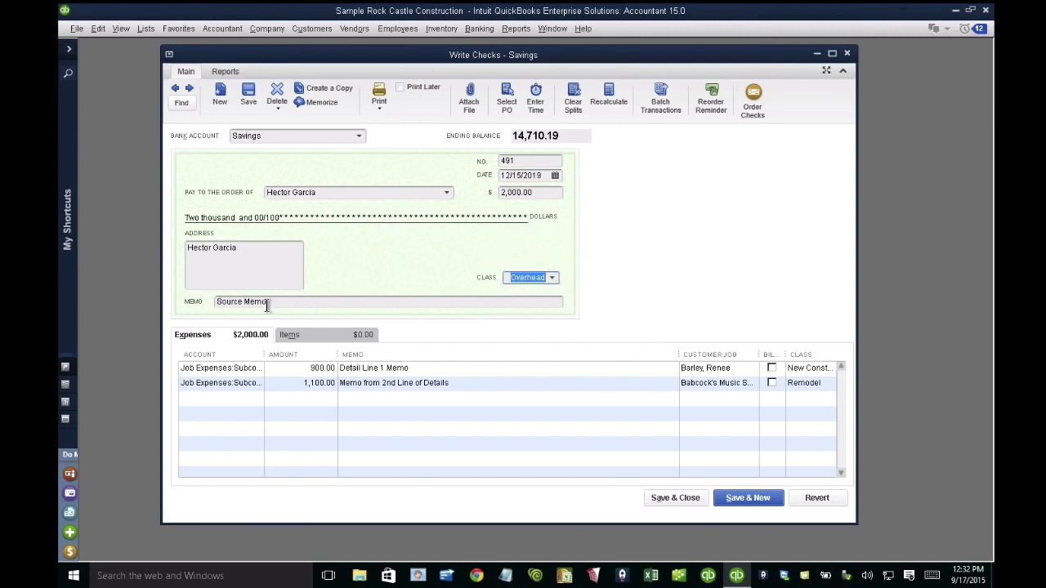
- Examine the check's source memo and its expense lines' account, amount, memo, customer and class, widening the Account and Customer:Job columns
{"action": "left_click_drag", "start_coordinate": [264, 302], "coordinate": [194, 298]}
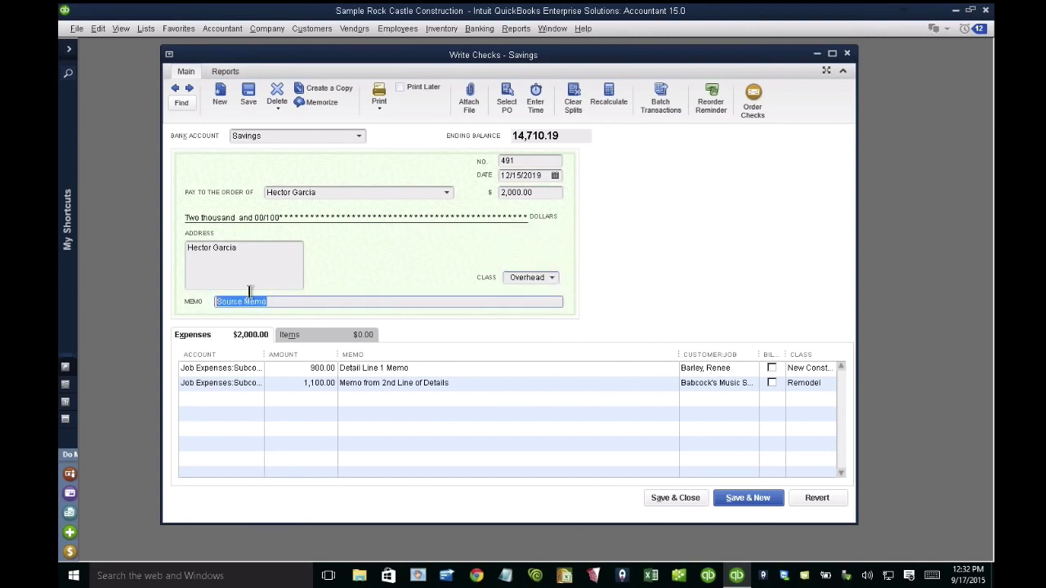
{"action": "left_click_drag", "start_coordinate": [264, 358], "coordinate": [280, 359]}
{"action": "left_click", "coordinate": [263, 365]}
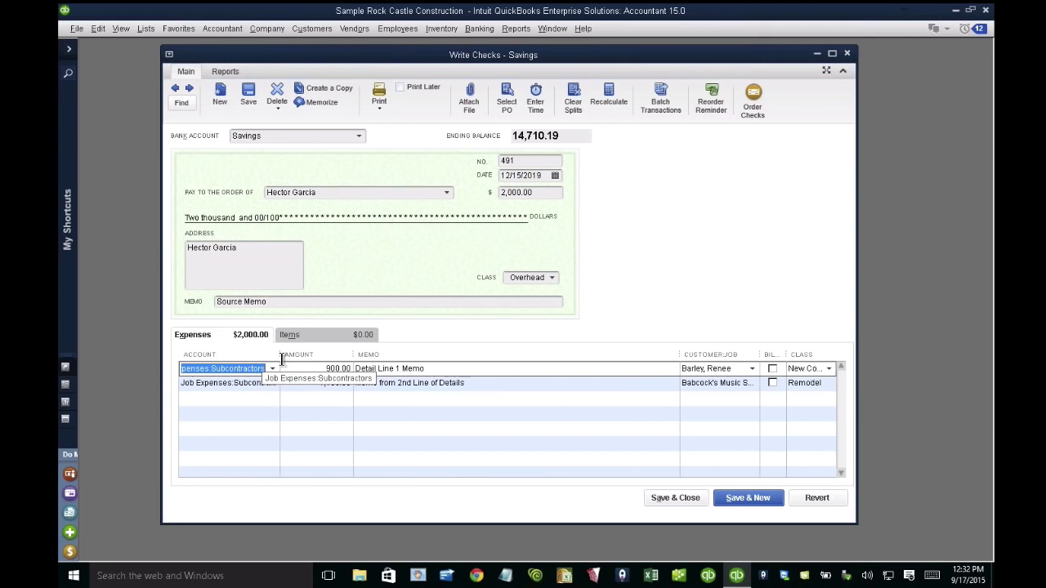
{"action": "left_click", "coordinate": [256, 384]}
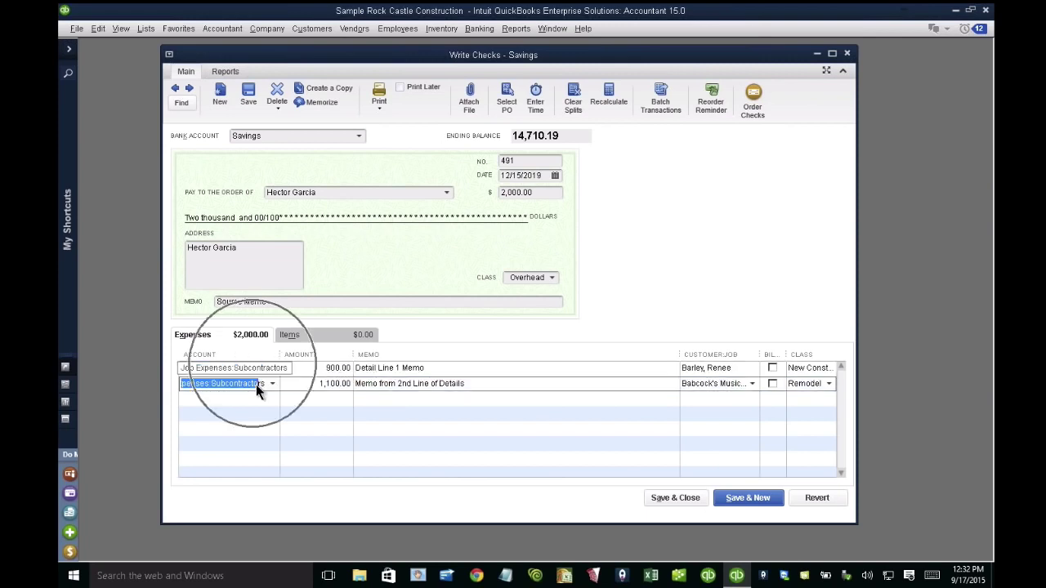
{"action": "left_click", "coordinate": [251, 370]}
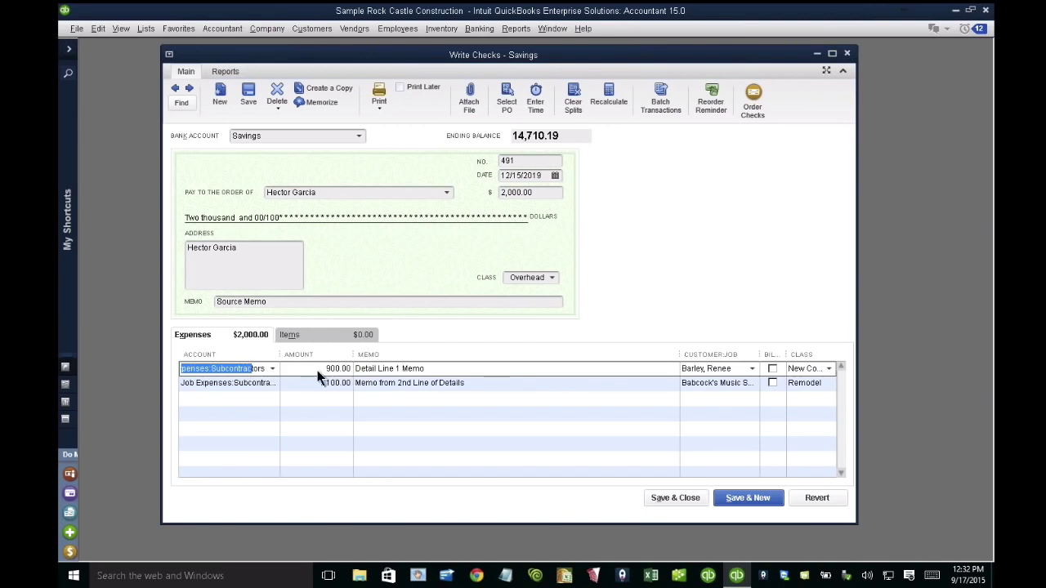
{"action": "left_click", "coordinate": [327, 370]}
{"action": "left_click", "coordinate": [409, 369]}
{"action": "left_click", "coordinate": [411, 369]}
{"action": "left_click_drag", "start_coordinate": [679, 355], "coordinate": [654, 355]}
{"action": "left_click", "coordinate": [658, 369]}
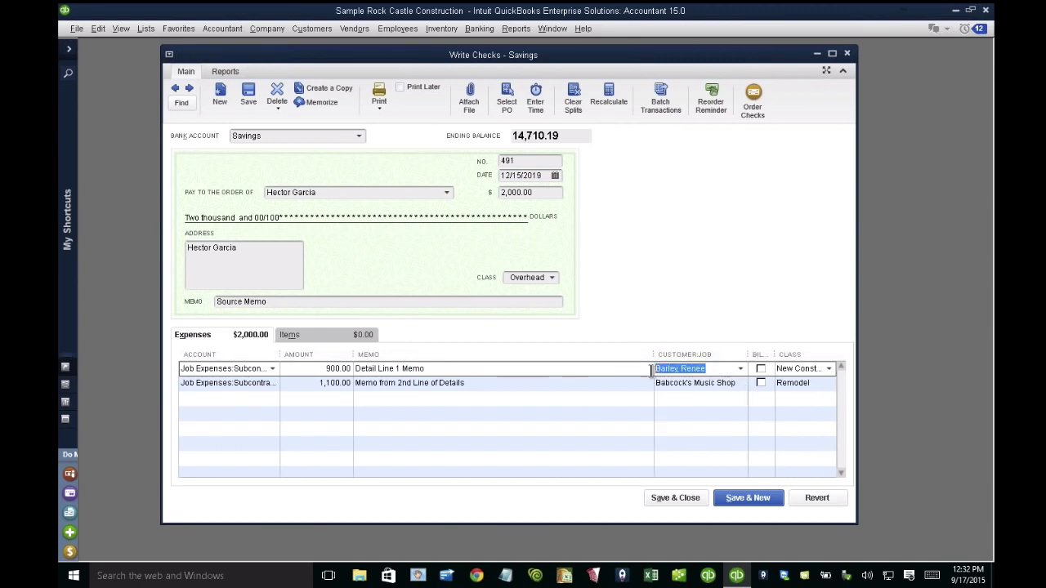
{"action": "left_click", "coordinate": [828, 373]}
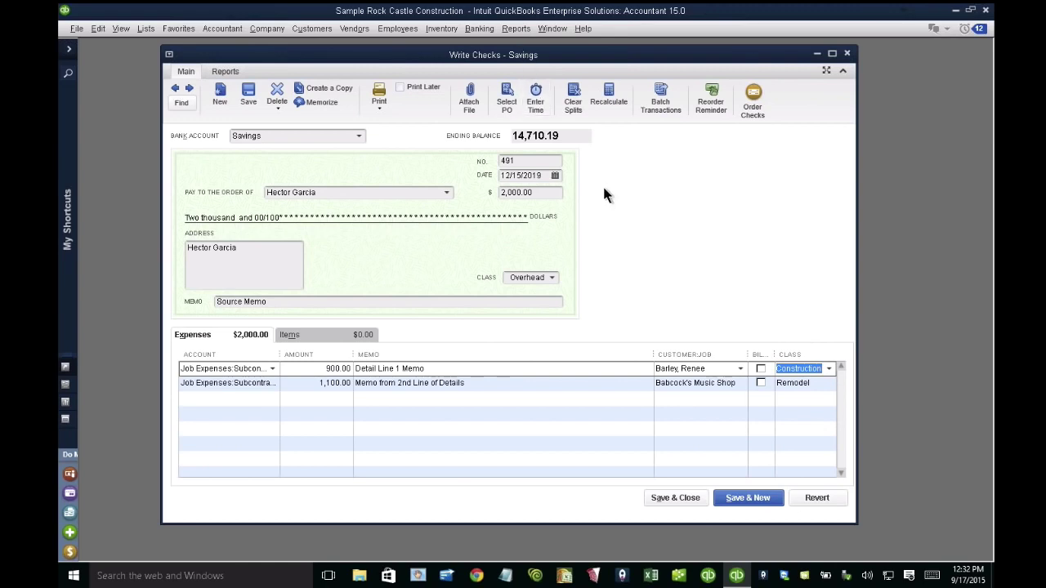
- Open the check's Transaction Journal in a maximized window and widen its Account, Memo and Name columns
{"action": "key", "text": "ctrl+y"}
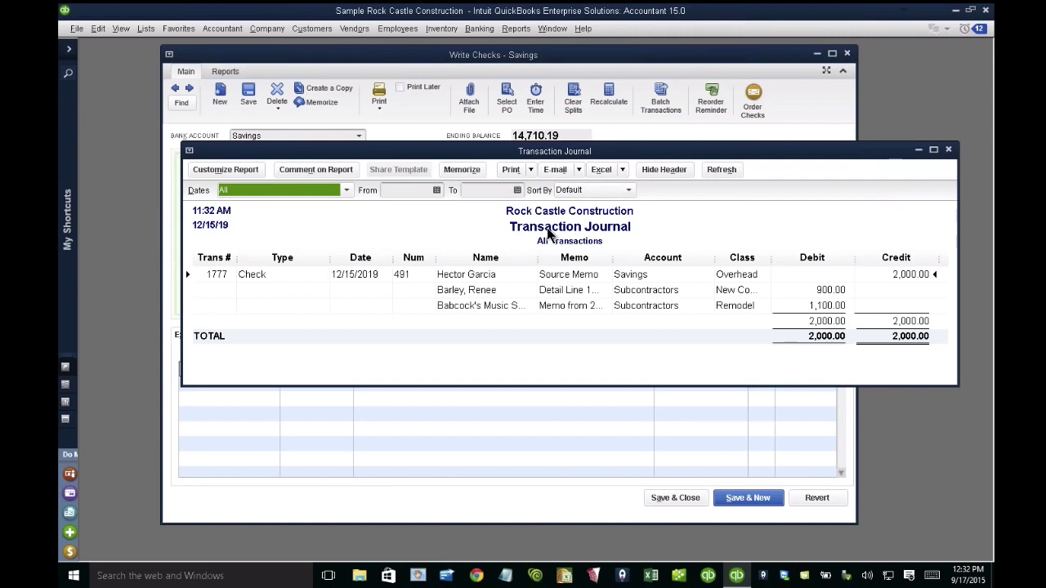
{"action": "left_click", "coordinate": [934, 151]}
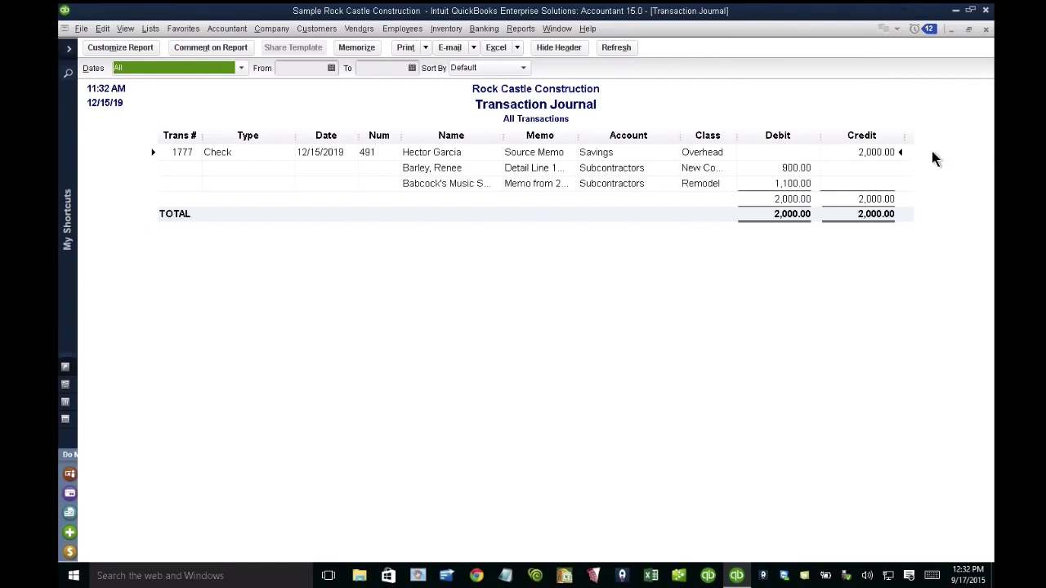
{"action": "left_click_drag", "start_coordinate": [681, 136], "coordinate": [711, 132]}
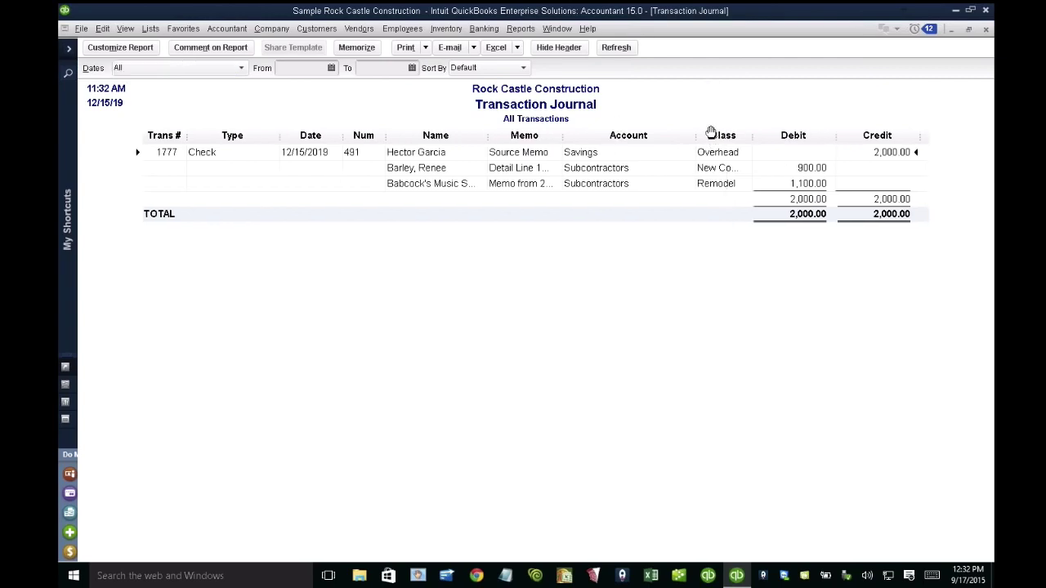
{"action": "left_click_drag", "start_coordinate": [563, 137], "coordinate": [673, 143]}
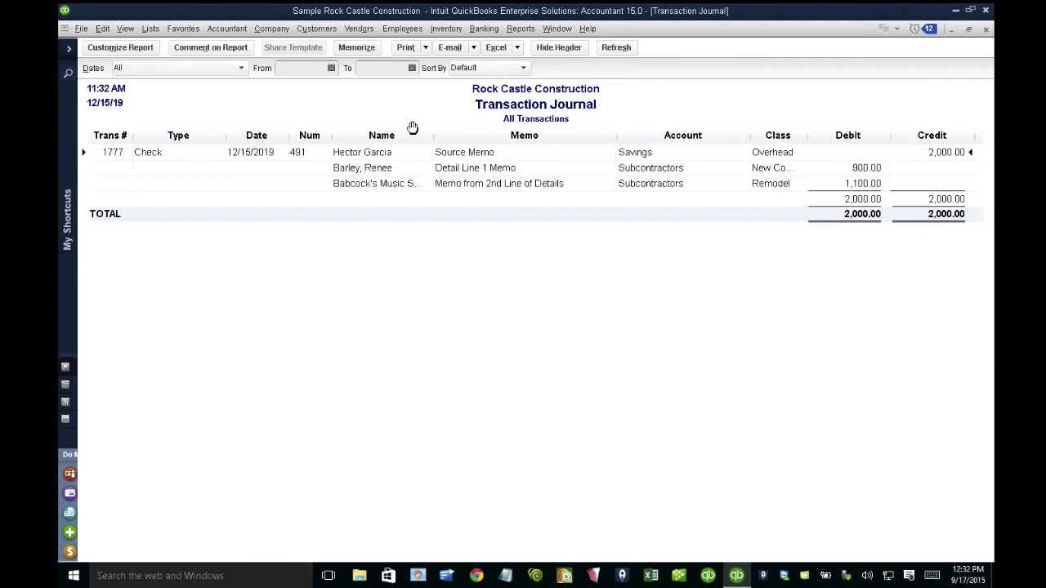
{"action": "left_click_drag", "start_coordinate": [433, 135], "coordinate": [444, 135]}
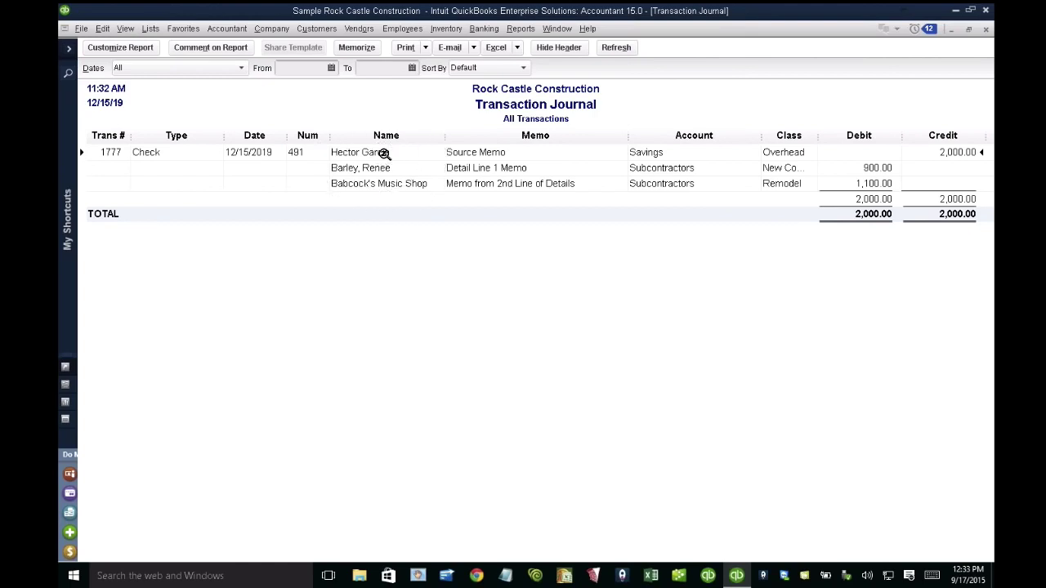
- Open the check from the journal's source line and change its main memo to "This is the memo from the source"
{"action": "double_click", "coordinate": [506, 154]}
{"action": "left_click", "coordinate": [103, 273]}
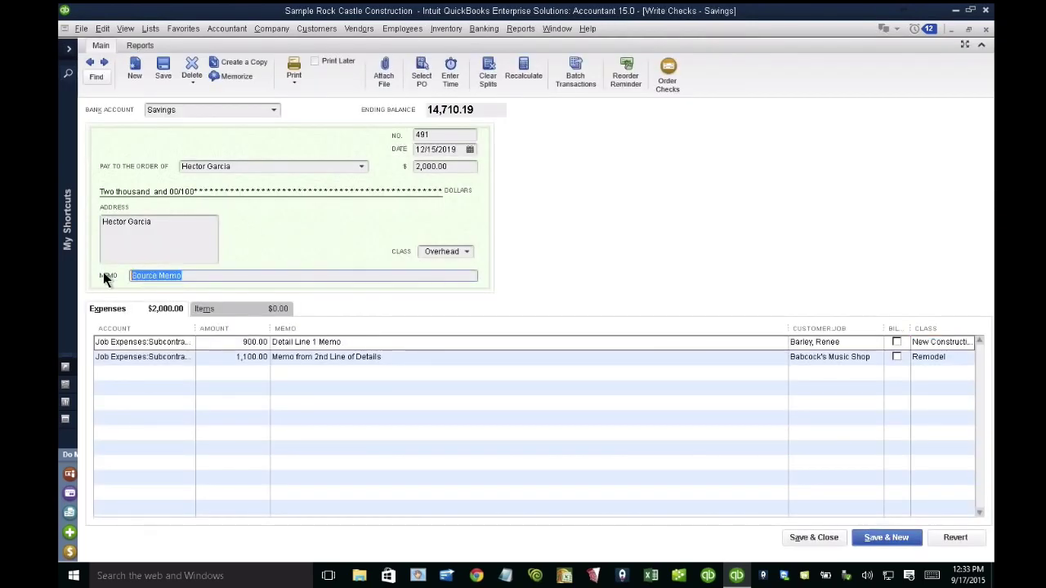
{"action": "type", "text": "This is the memo from the source"}
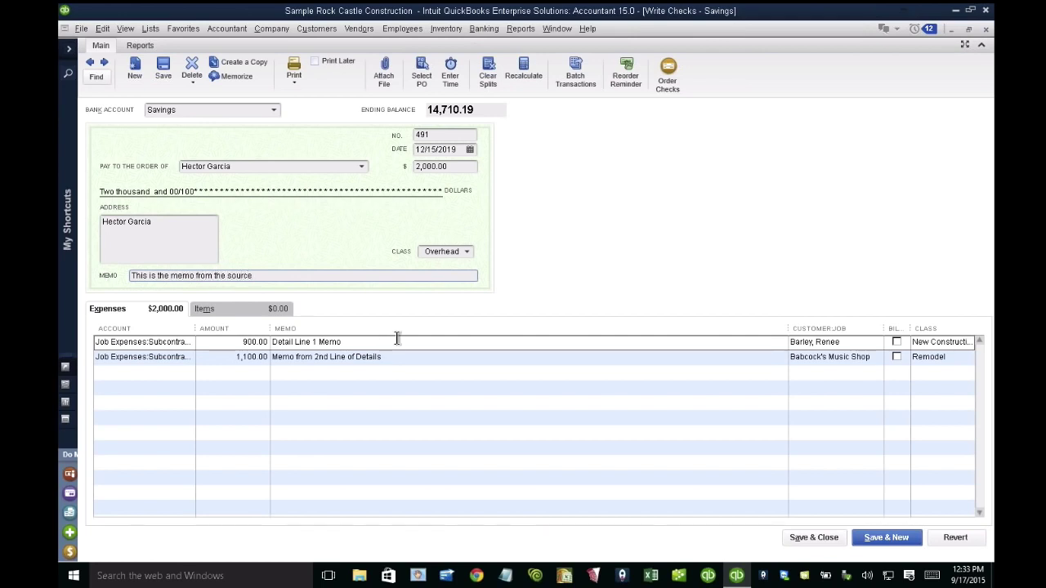
- Change the first expense line's memo to "This is the detail memo" and save the changed check
{"action": "left_click", "coordinate": [368, 339]}
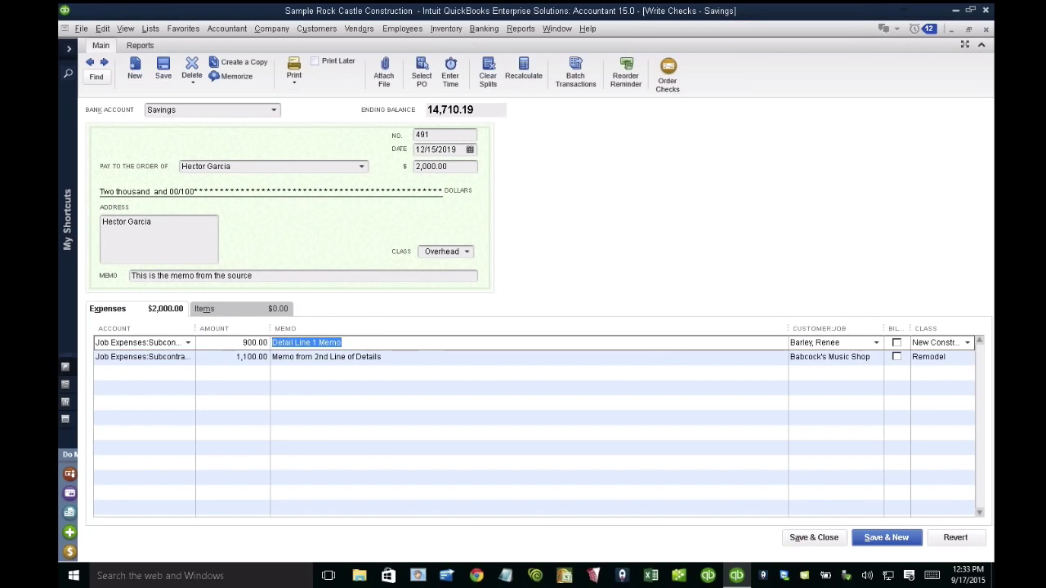
{"action": "type", "text": "This is the detail memo"}
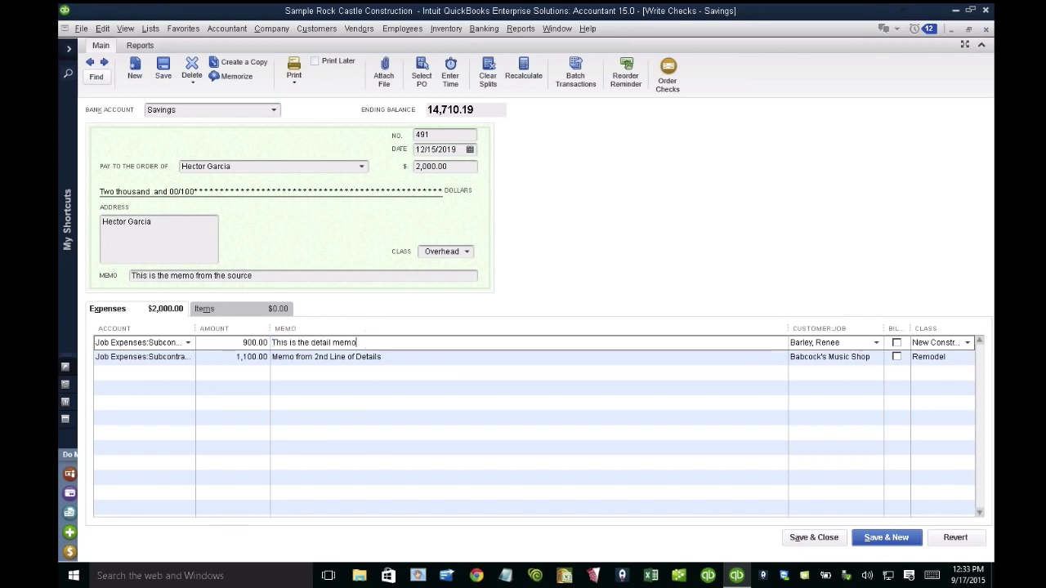
{"action": "left_click", "coordinate": [835, 536]}
{"action": "left_click", "coordinate": [463, 188]}
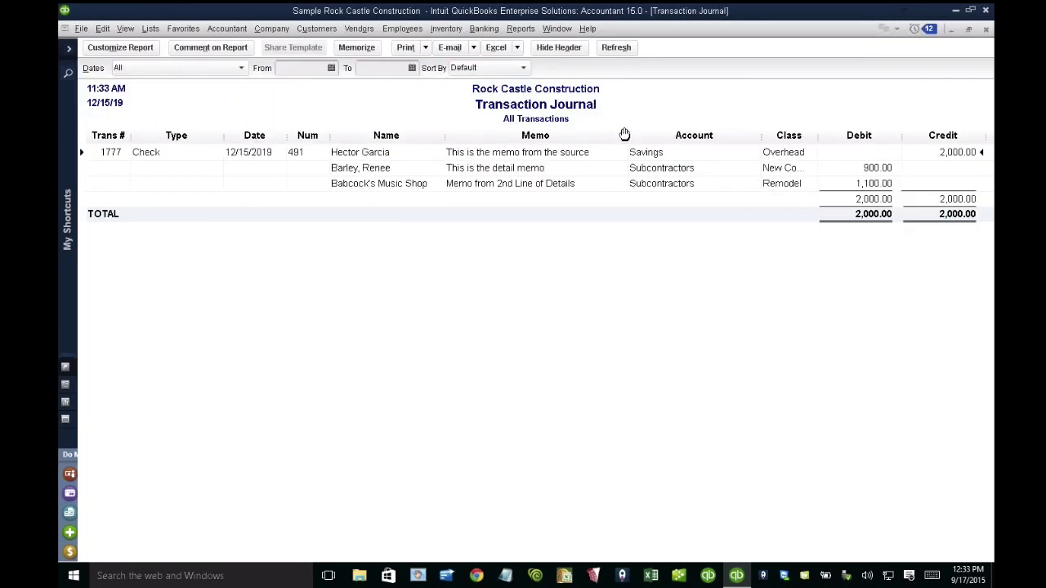
- Compare the source and detail memos in the Transaction Journal, widen the Class column and narrow the Account column
{"action": "left_click", "coordinate": [497, 154]}
{"action": "left_click", "coordinate": [519, 173]}
{"action": "left_click", "coordinate": [517, 185]}
{"action": "left_click_drag", "start_coordinate": [822, 136], "coordinate": [843, 136]}
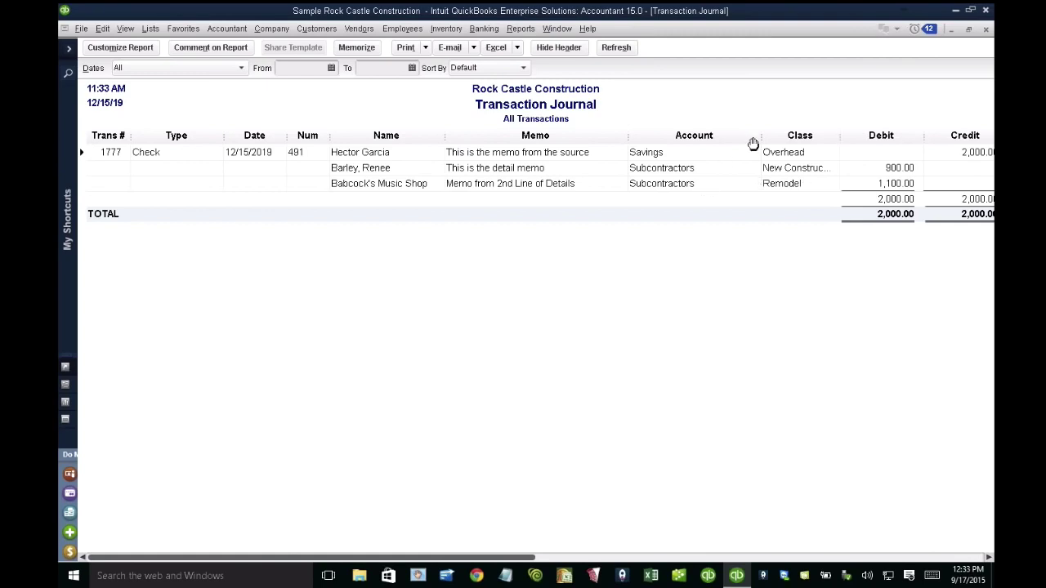
{"action": "left_click_drag", "start_coordinate": [761, 135], "coordinate": [736, 135]}
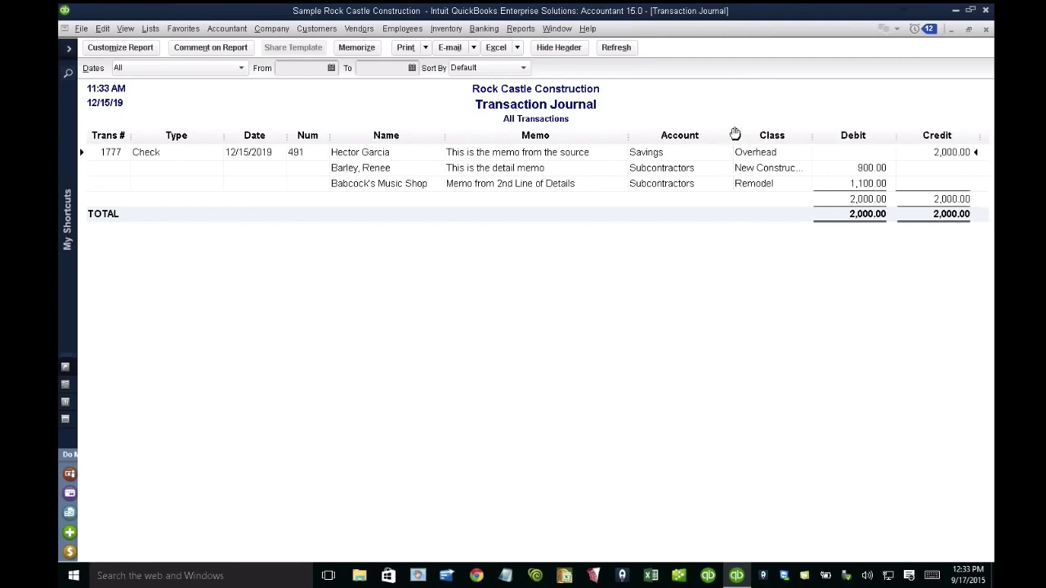
- Filter the Transaction Journal by Detail Level set to Summary only
{"action": "left_click", "coordinate": [93, 49]}
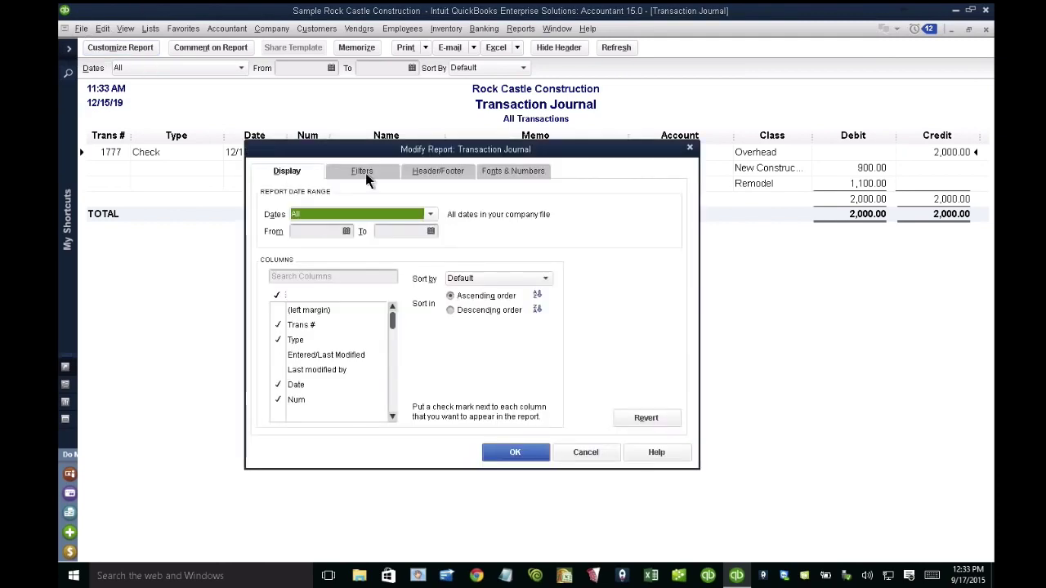
{"action": "left_click", "coordinate": [366, 175]}
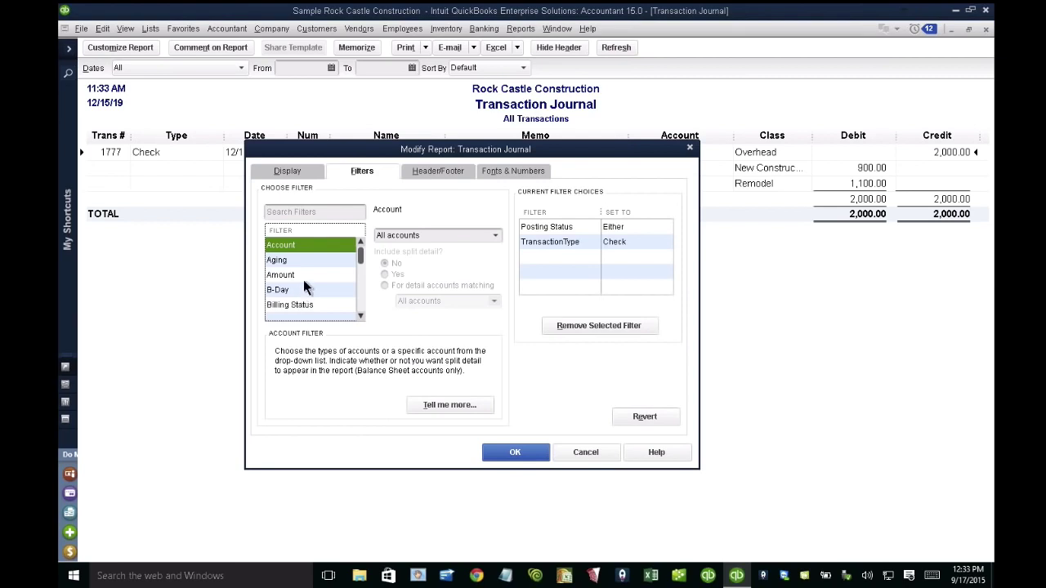
{"action": "key", "text": "d"}
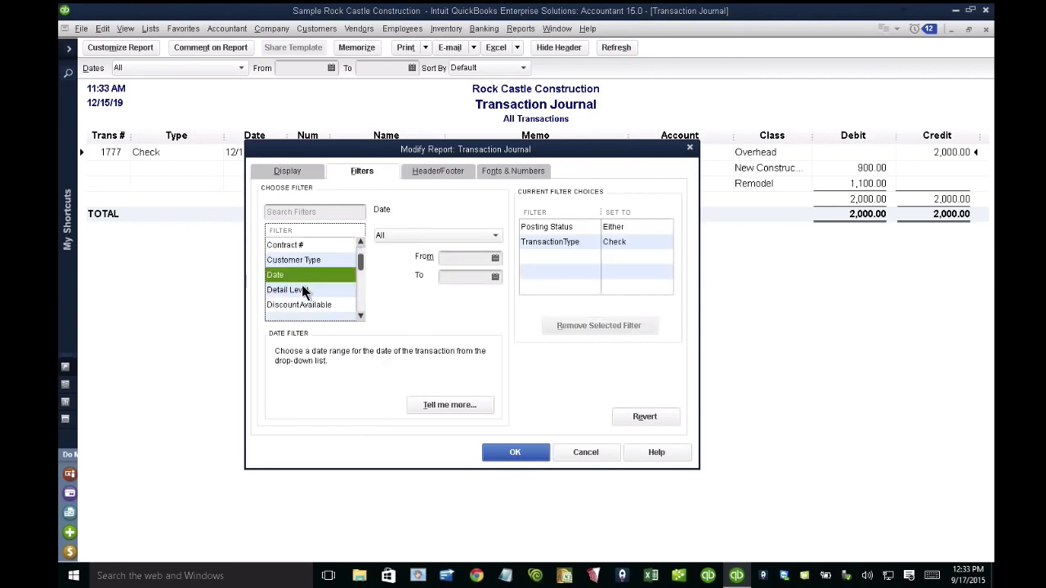
{"action": "left_click", "coordinate": [303, 291]}
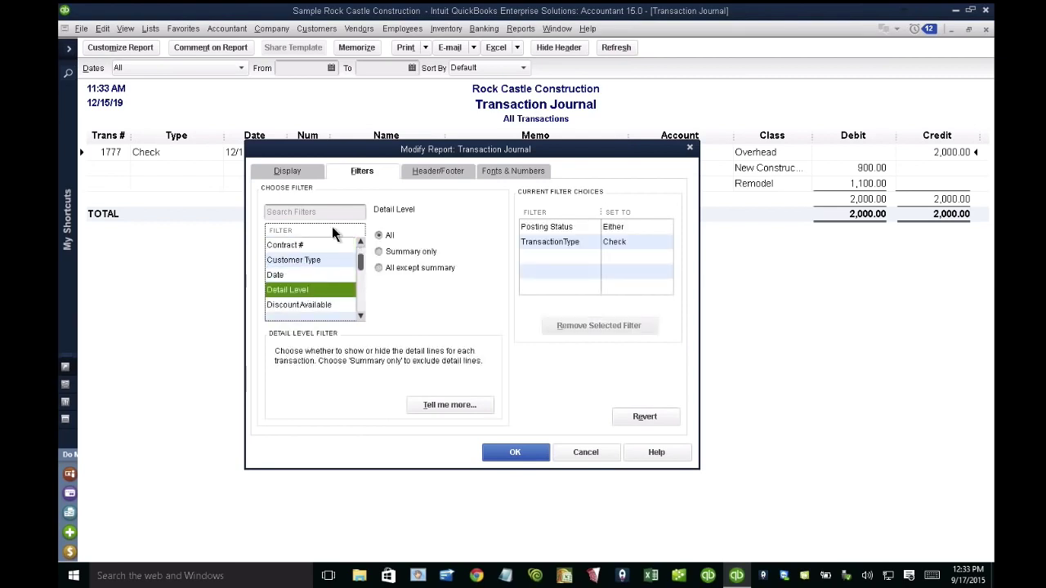
{"action": "left_click_drag", "start_coordinate": [370, 149], "coordinate": [367, 211]}
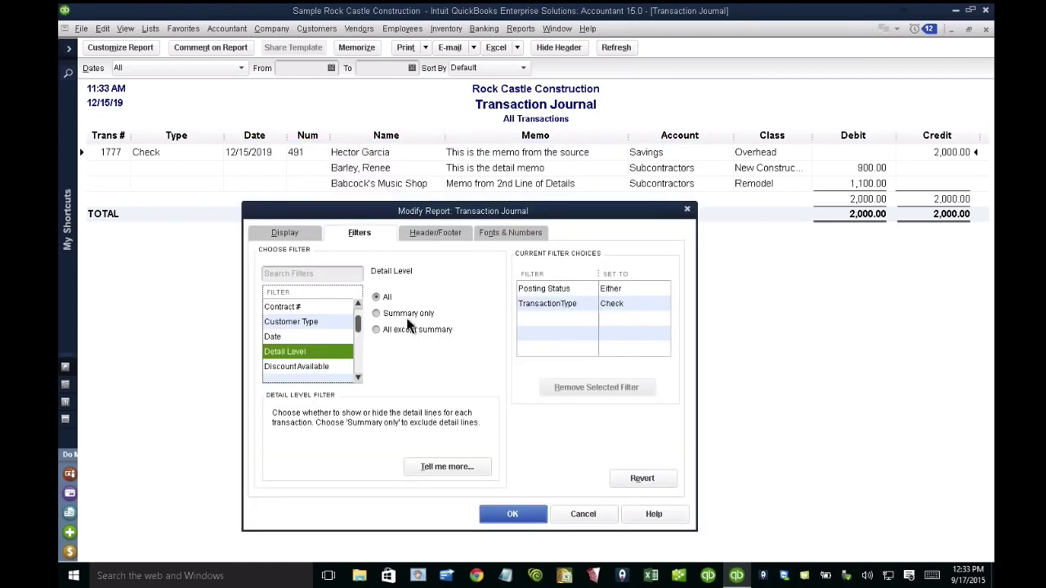
{"action": "left_click", "coordinate": [378, 315]}
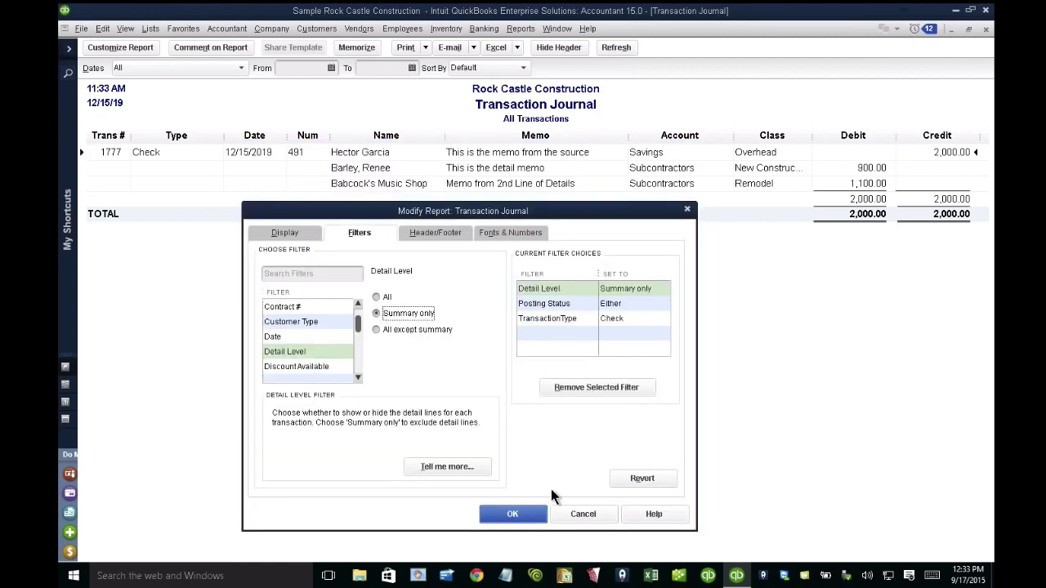
{"action": "left_click", "coordinate": [514, 519]}
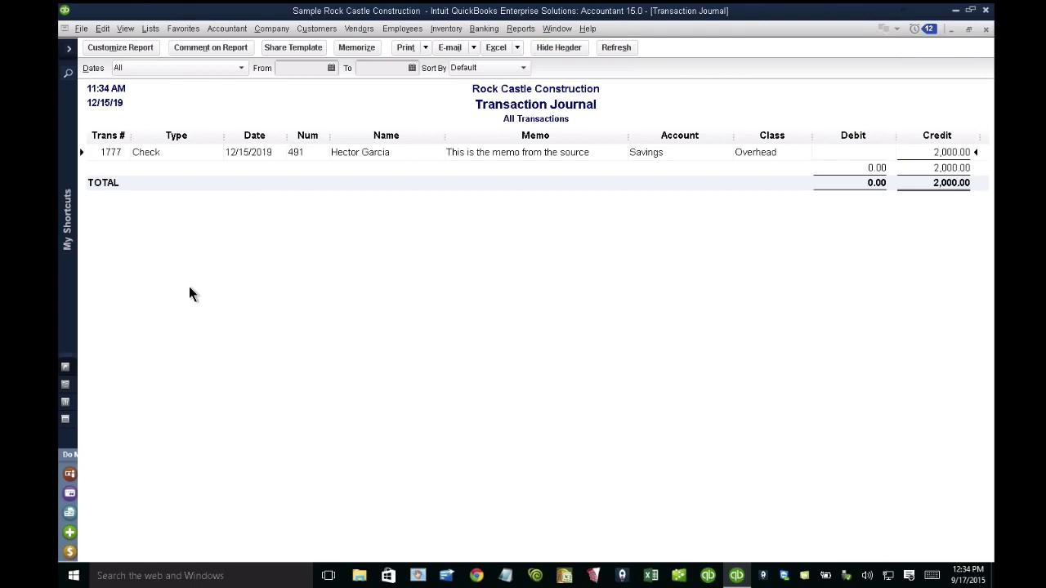
- Change the Transaction Journal's Detail Level filter to All except summary
{"action": "left_click", "coordinate": [121, 48]}
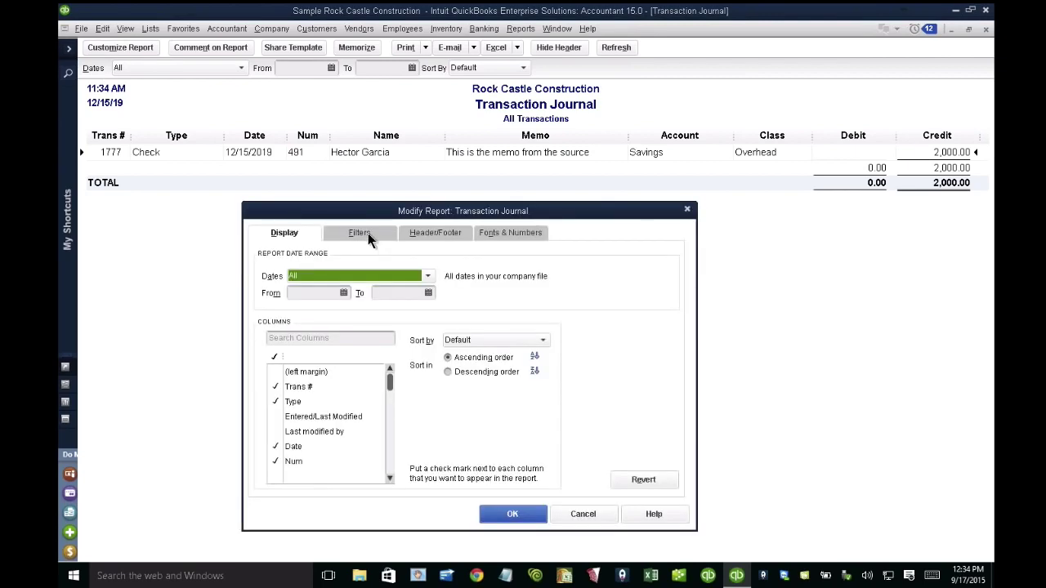
{"action": "left_click", "coordinate": [368, 233]}
{"action": "left_click", "coordinate": [545, 289]}
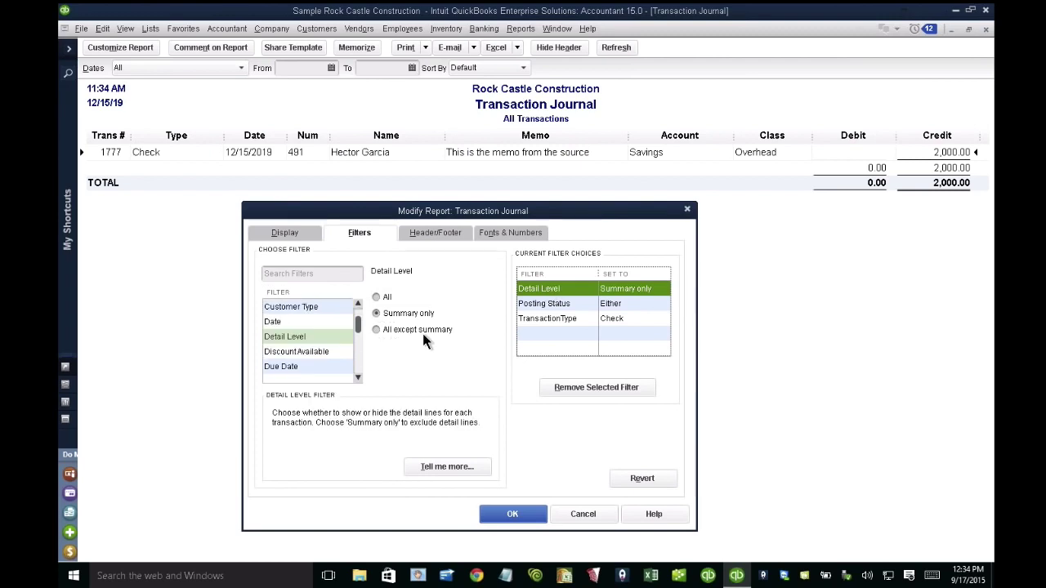
{"action": "left_click", "coordinate": [395, 333]}
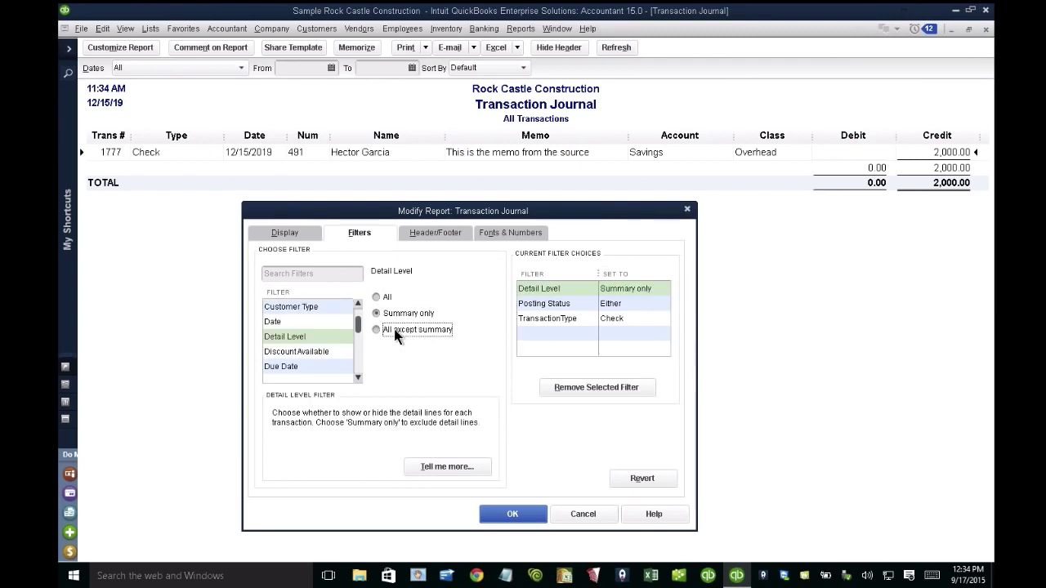
{"action": "left_click", "coordinate": [514, 515]}
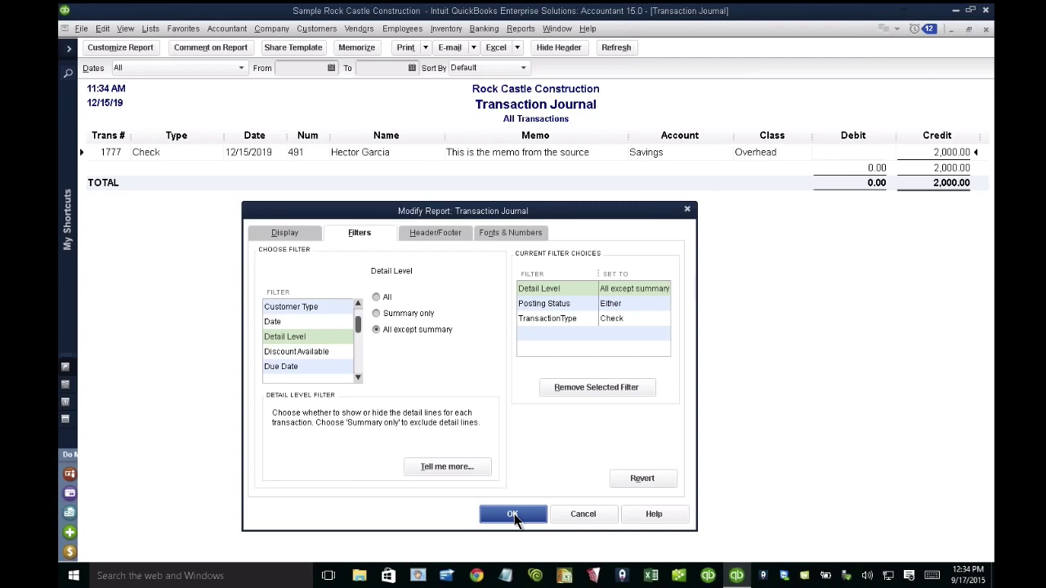
- Apply the All except summary detail filter to the Transaction Journal and compare the names on both detail lines
{"action": "left_click", "coordinate": [514, 514]}
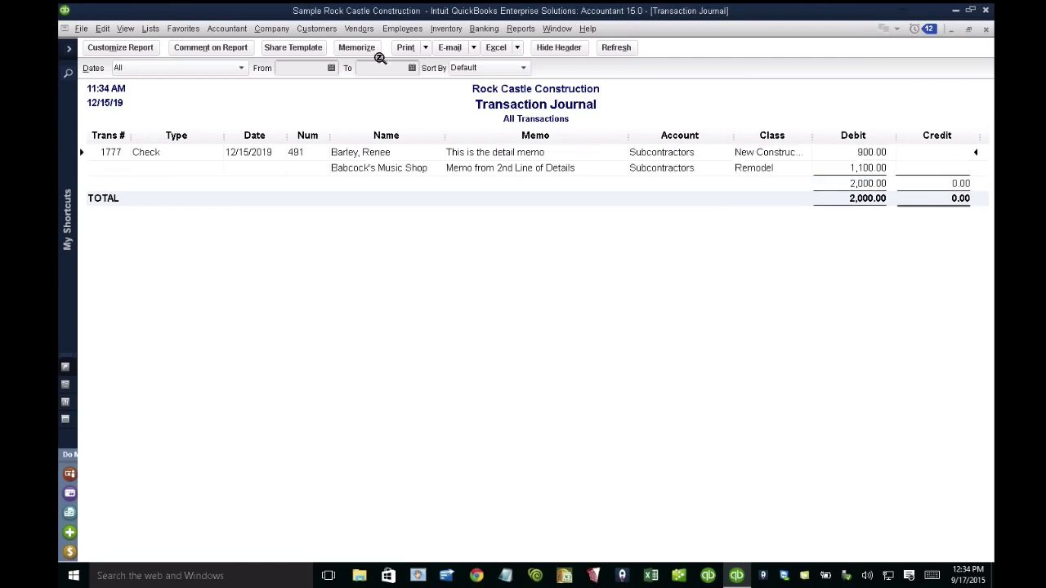
{"action": "left_click", "coordinate": [392, 156]}
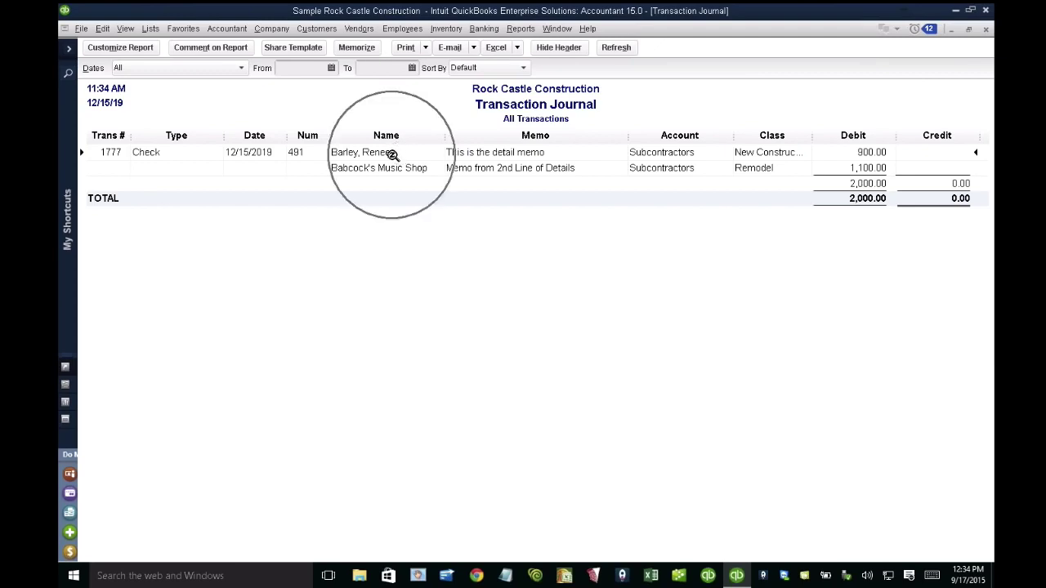
{"action": "left_click", "coordinate": [402, 173]}
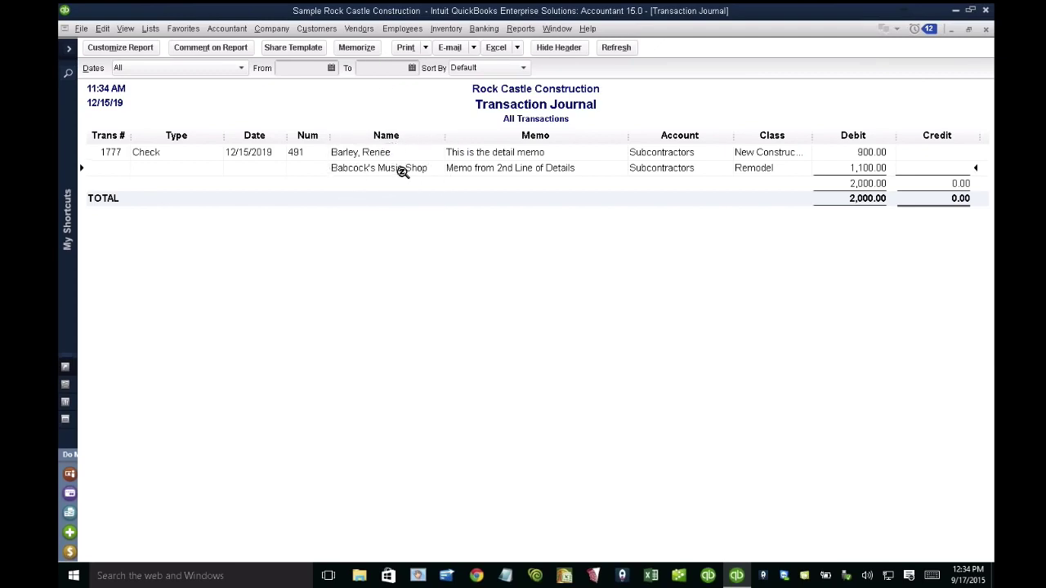
- Open the check from its second journal line, examine the first expense line's account and Customer:Job, and return to the maximized journal
{"action": "double_click", "coordinate": [403, 173]}
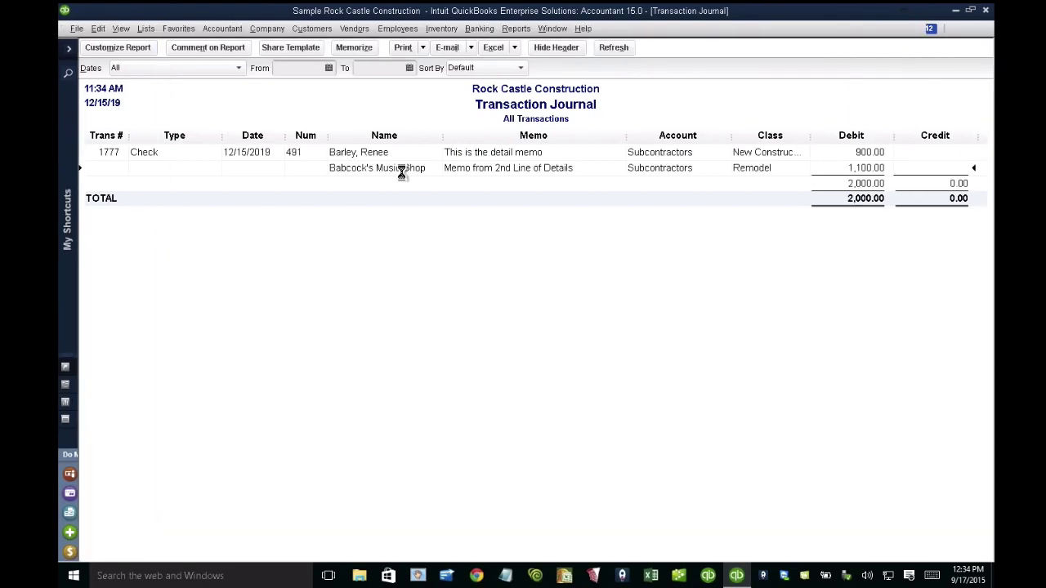
{"action": "left_click", "coordinate": [823, 343]}
{"action": "left_click", "coordinate": [164, 341]}
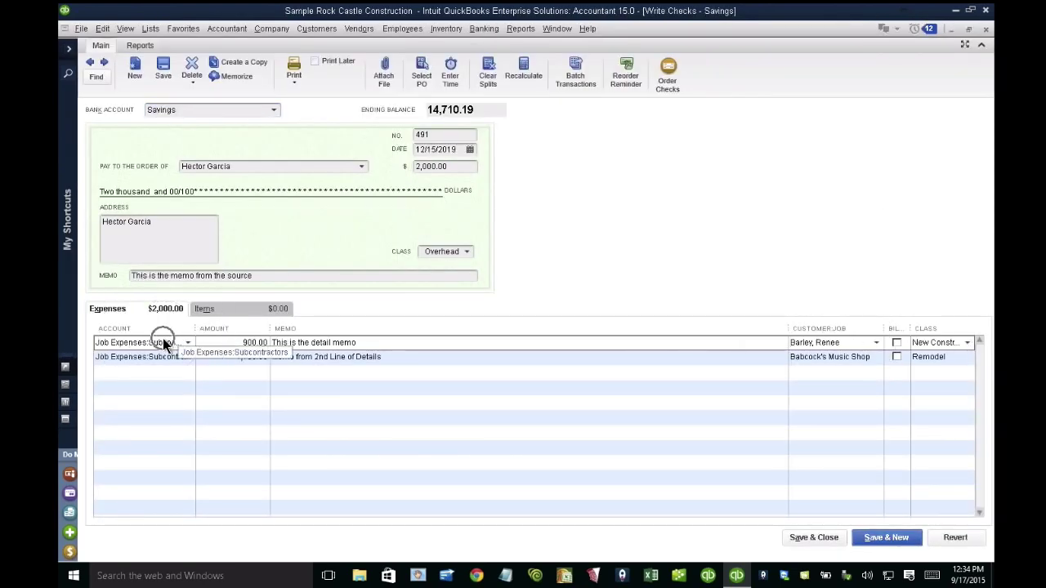
{"action": "left_click_drag", "start_coordinate": [846, 346], "coordinate": [758, 347]}
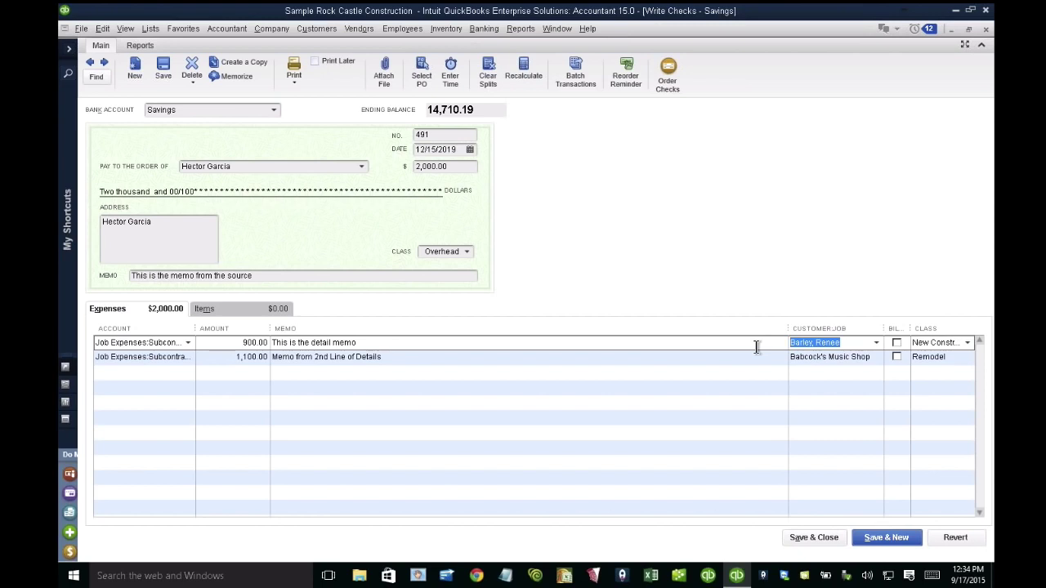
{"action": "left_click", "coordinate": [953, 28]}
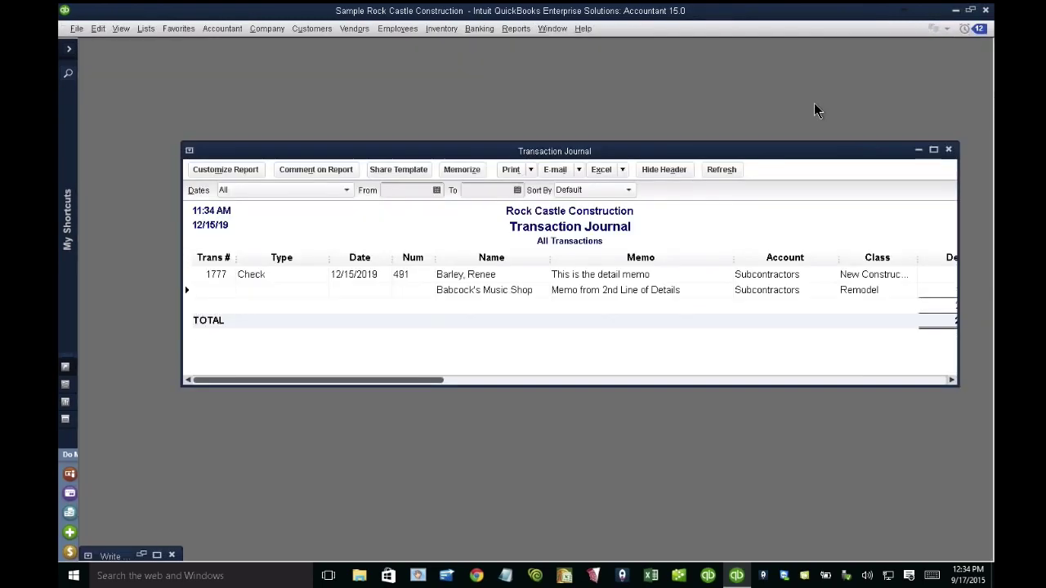
{"action": "double_click", "coordinate": [486, 150]}
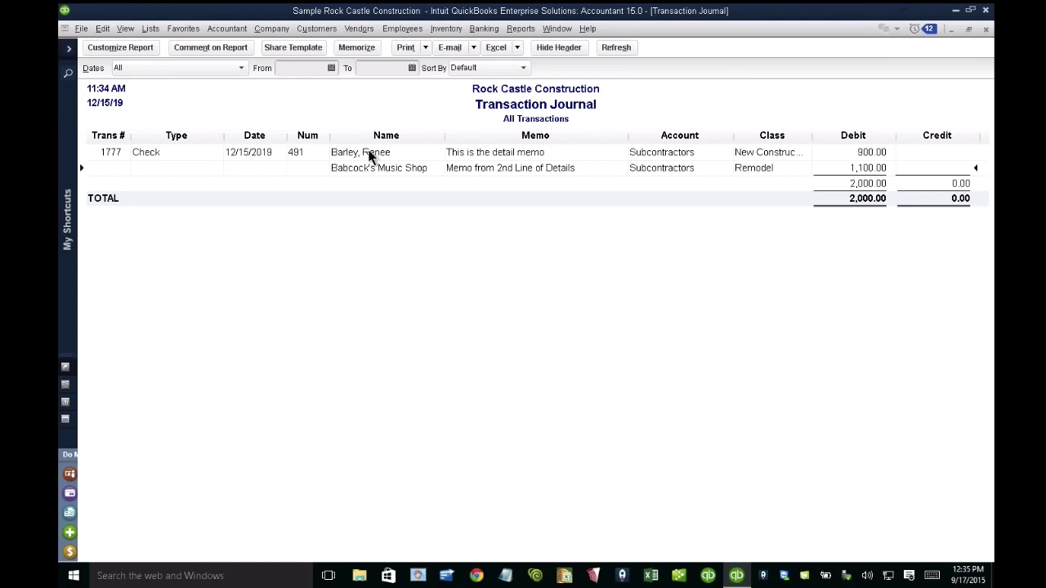
- Add the Source Name column to the Transaction Journal and place it before a slightly narrowed Name column
{"action": "left_click", "coordinate": [114, 47]}
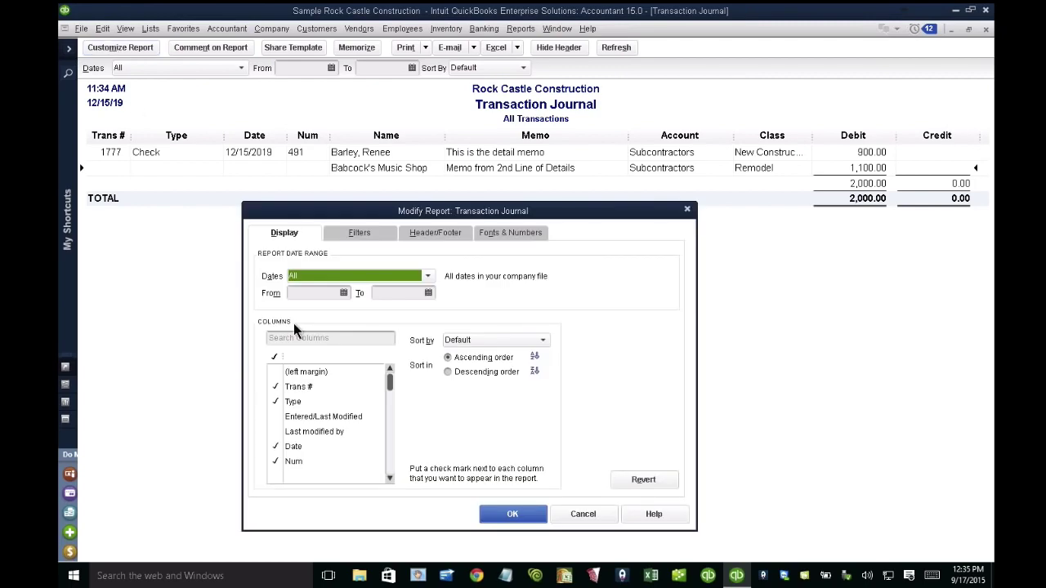
{"action": "left_click_drag", "start_coordinate": [389, 480], "coordinate": [389, 480]}
{"action": "left_click", "coordinate": [389, 477]}
{"action": "left_click", "coordinate": [312, 400]}
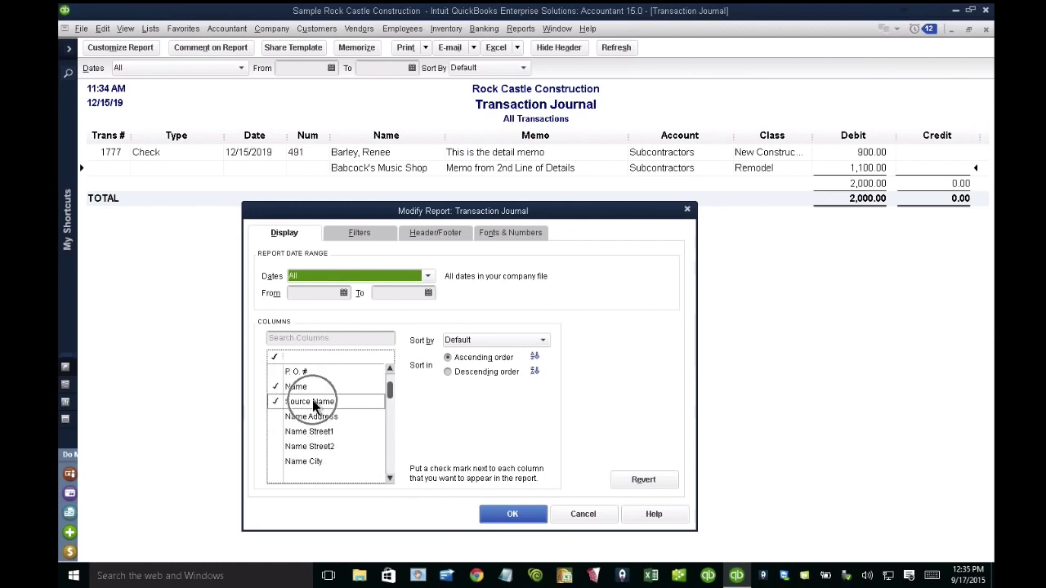
{"action": "left_click", "coordinate": [516, 512]}
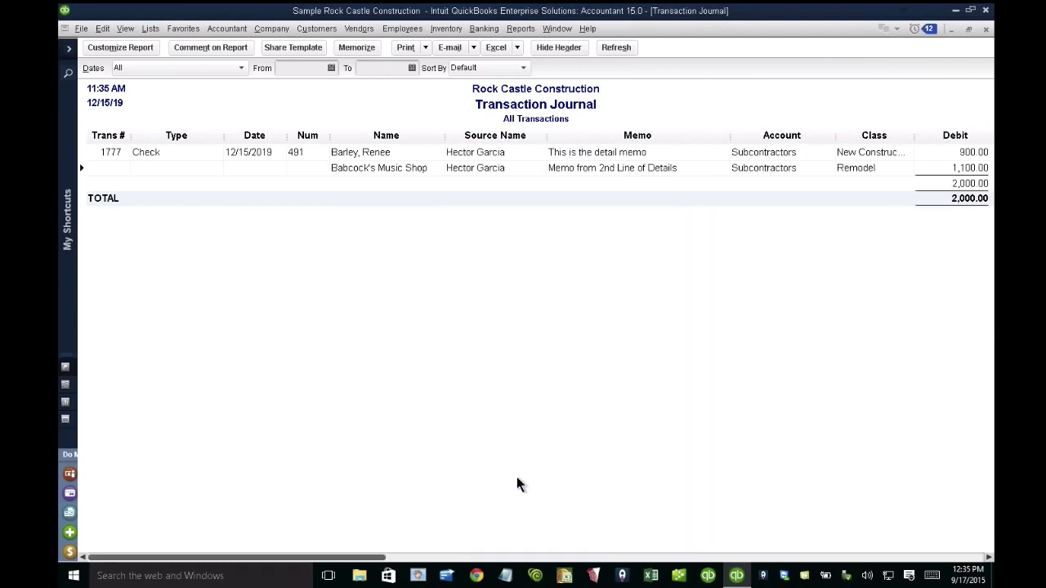
{"action": "left_click_drag", "start_coordinate": [516, 135], "coordinate": [343, 136]}
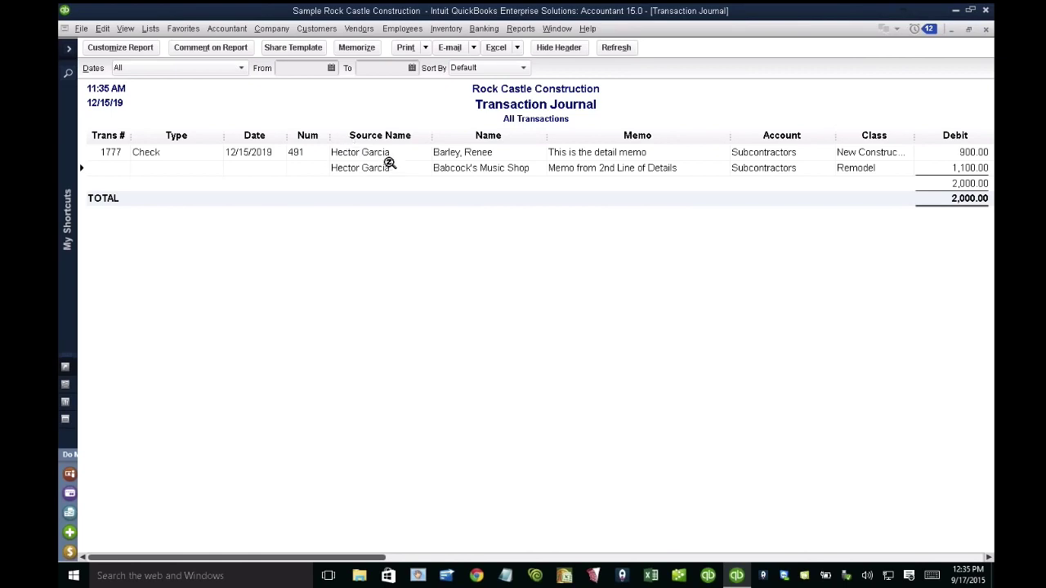
{"action": "left_click_drag", "start_coordinate": [550, 141], "coordinate": [542, 140]}
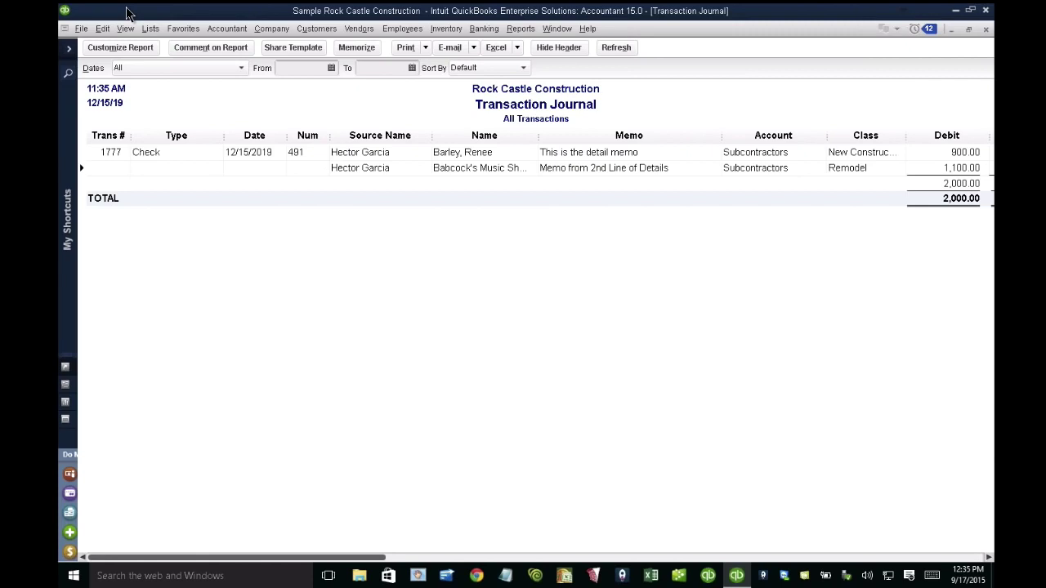
- Return to the check and examine the class assigned in its header
{"action": "left_click", "coordinate": [107, 48]}
{"action": "left_click", "coordinate": [602, 515]}
{"action": "double_click", "coordinate": [603, 523]}
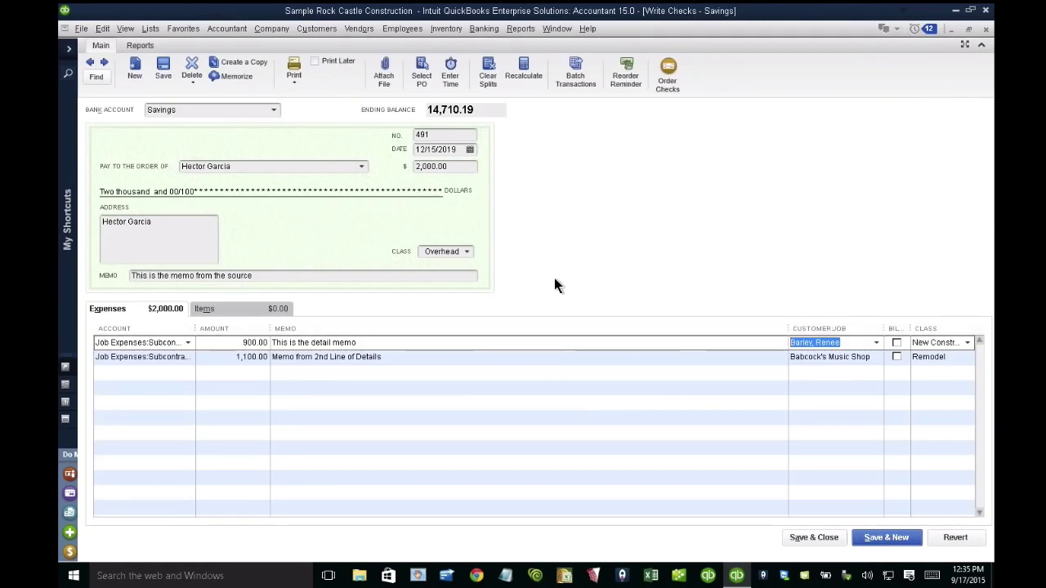
{"action": "left_click", "coordinate": [429, 252]}
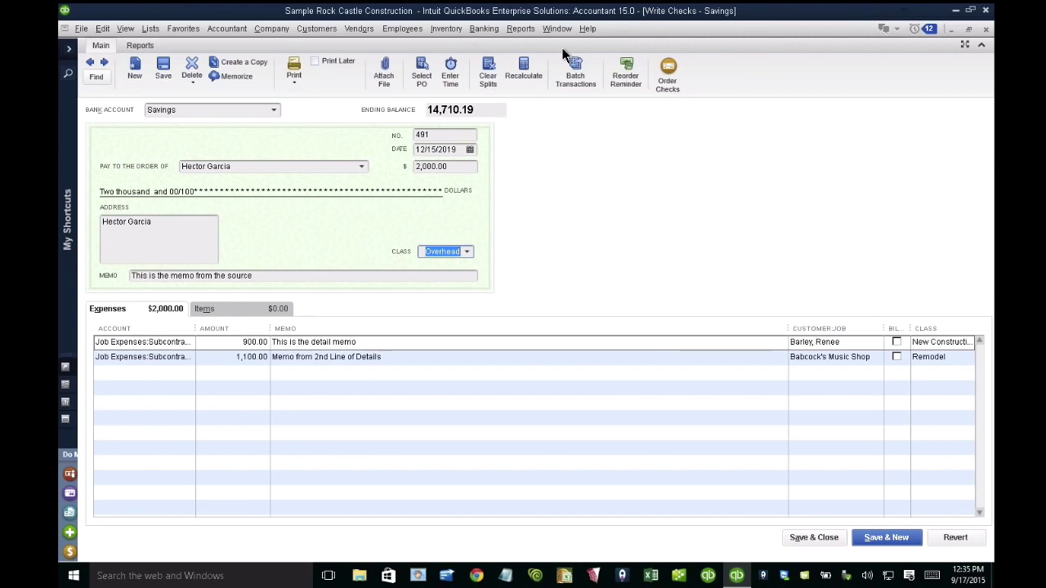
- Create a custom transaction detail report and filter it by the Overhead class
{"action": "left_click", "coordinate": [521, 28]}
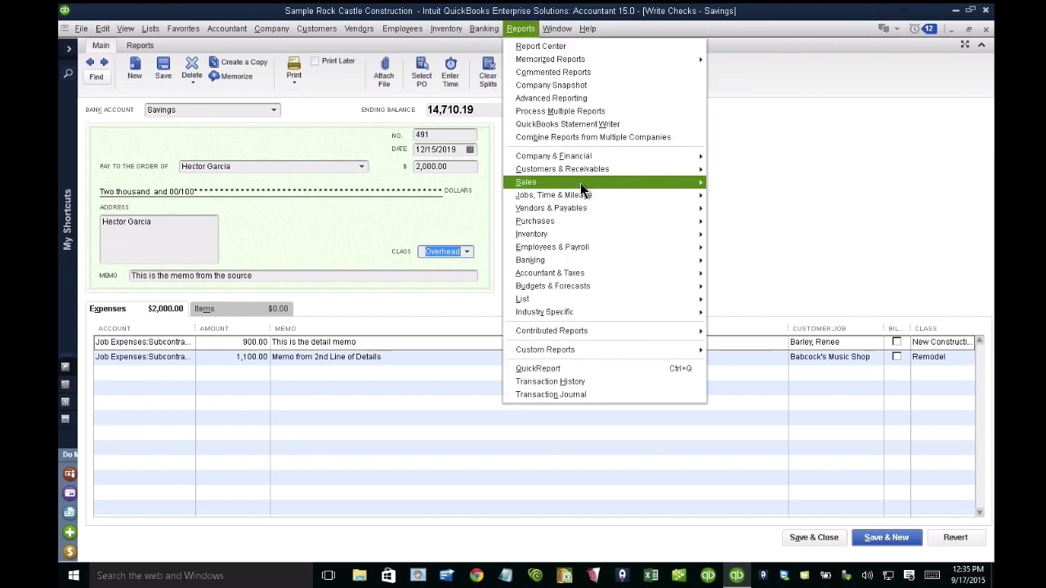
{"action": "mouse_move", "coordinate": [581, 350]}
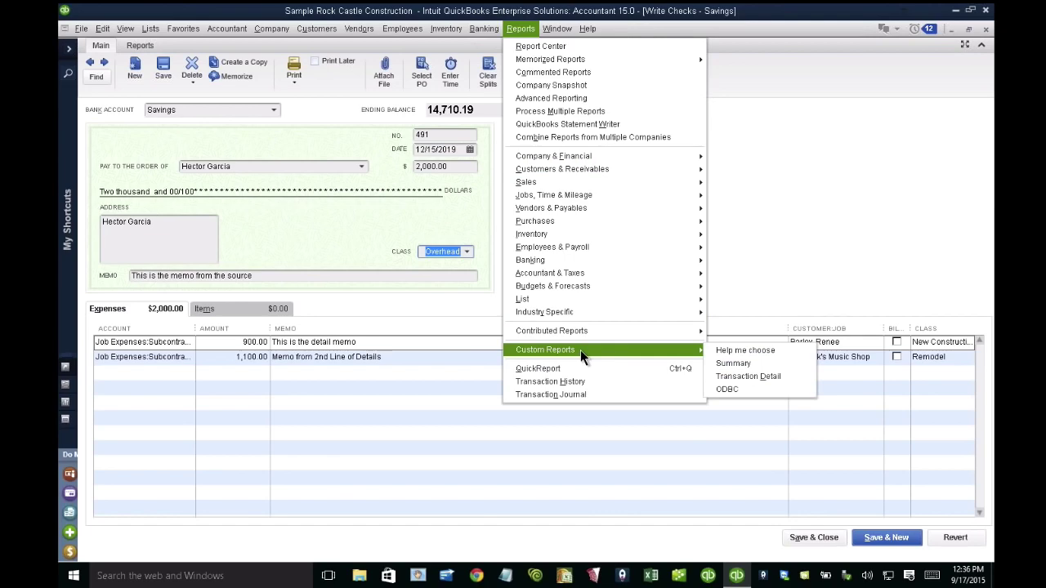
{"action": "left_click", "coordinate": [748, 377]}
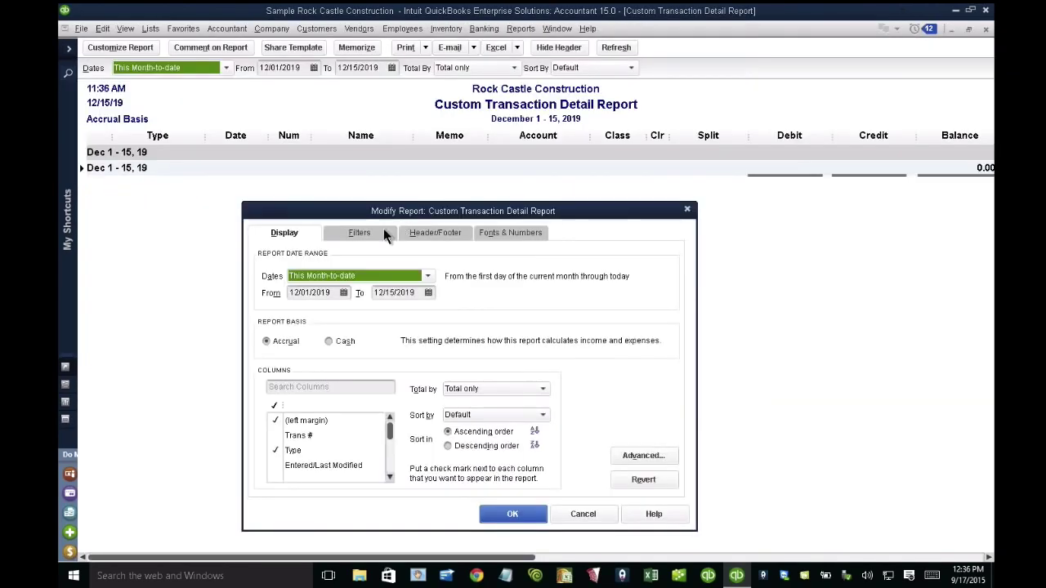
{"action": "left_click", "coordinate": [366, 235]}
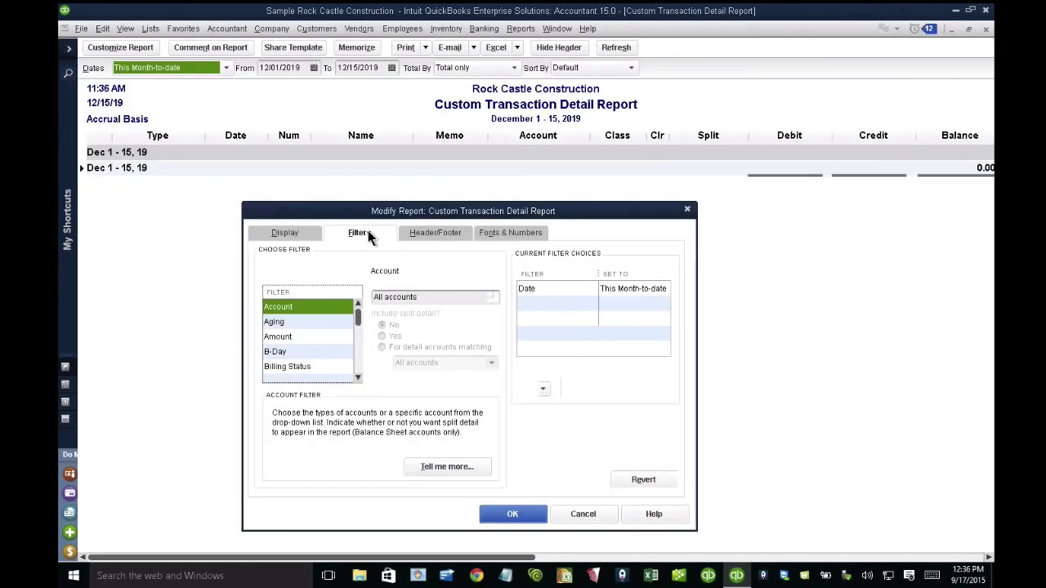
{"action": "scroll", "coordinate": [310, 319], "scroll_direction": "down", "scroll_amount": 1}
{"action": "left_click", "coordinate": [327, 335]}
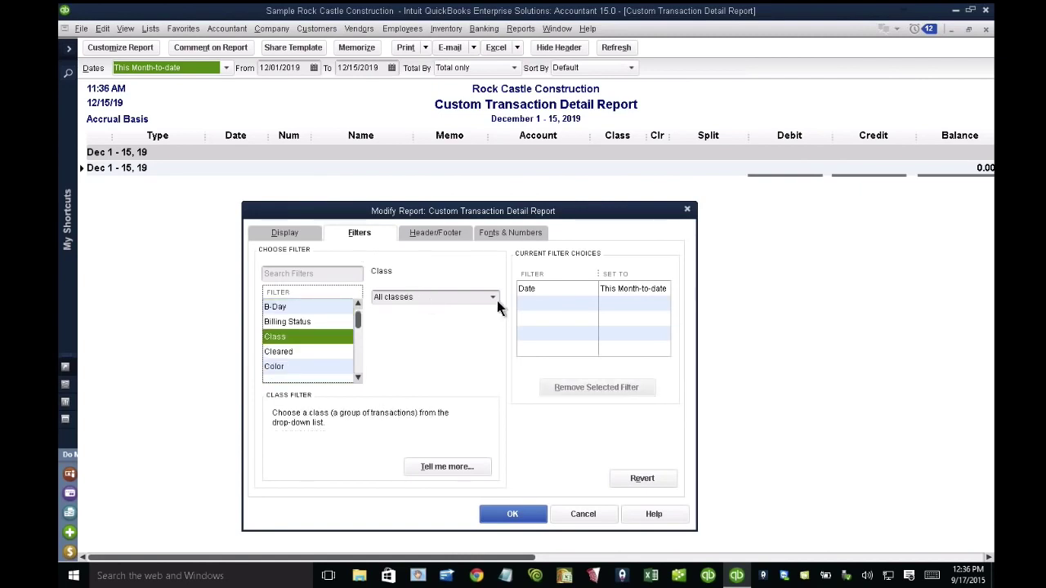
{"action": "left_click", "coordinate": [494, 299]}
{"action": "left_click", "coordinate": [400, 390]}
- Add a TransactionType filter set to Check to the custom transaction detail report
{"action": "left_click", "coordinate": [307, 325]}
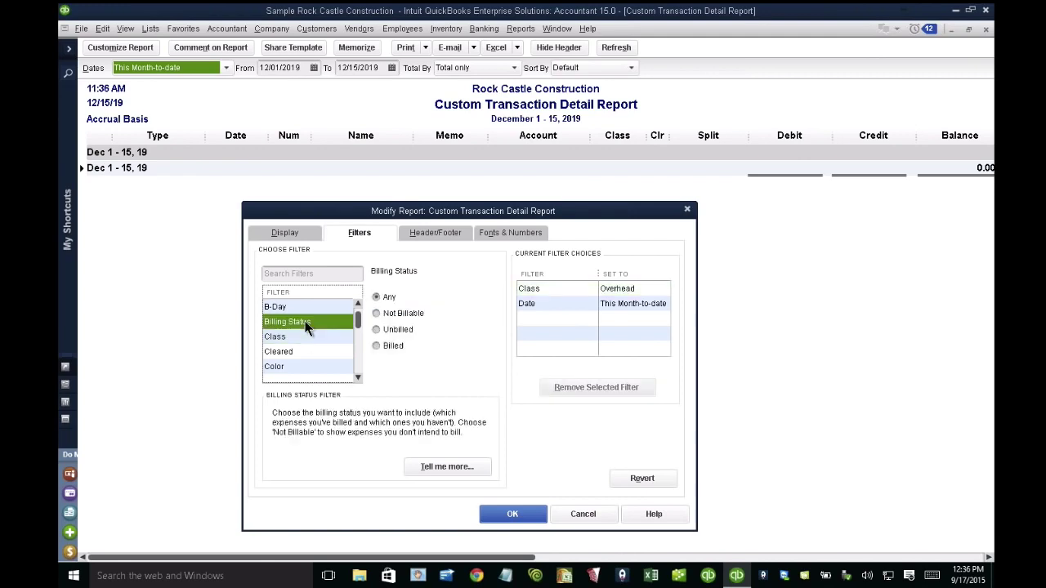
{"action": "scroll", "coordinate": [309, 335], "scroll_direction": "down", "scroll_amount": 5}
{"action": "left_click", "coordinate": [309, 335]}
{"action": "left_click", "coordinate": [315, 367]}
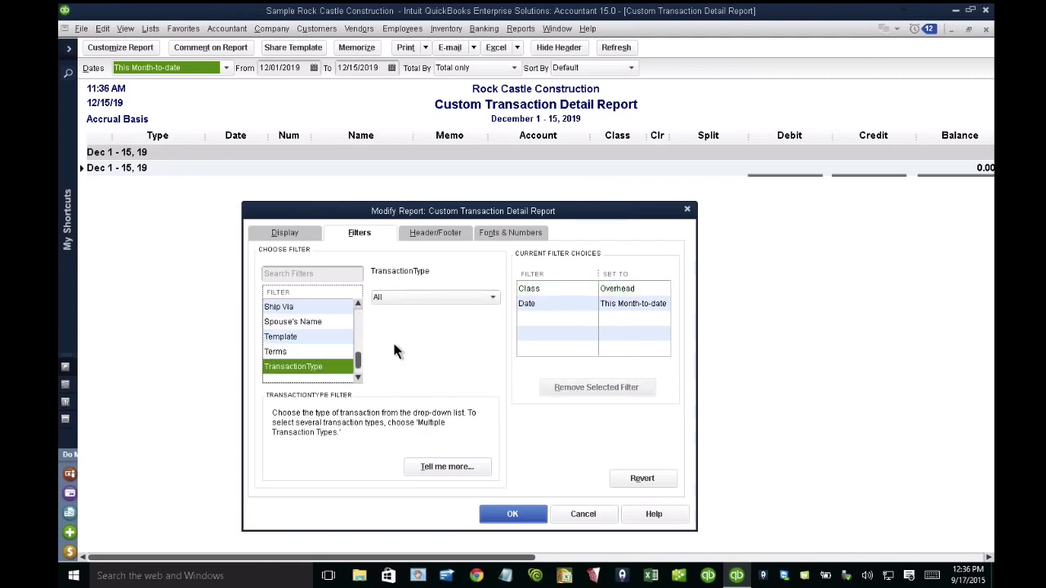
{"action": "left_click", "coordinate": [428, 298]}
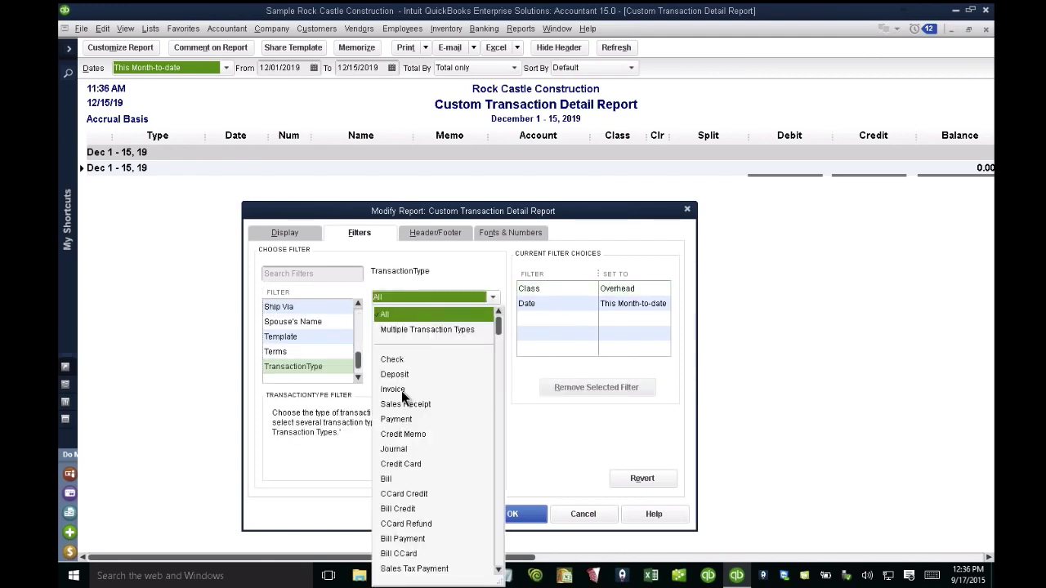
{"action": "left_click", "coordinate": [386, 359]}
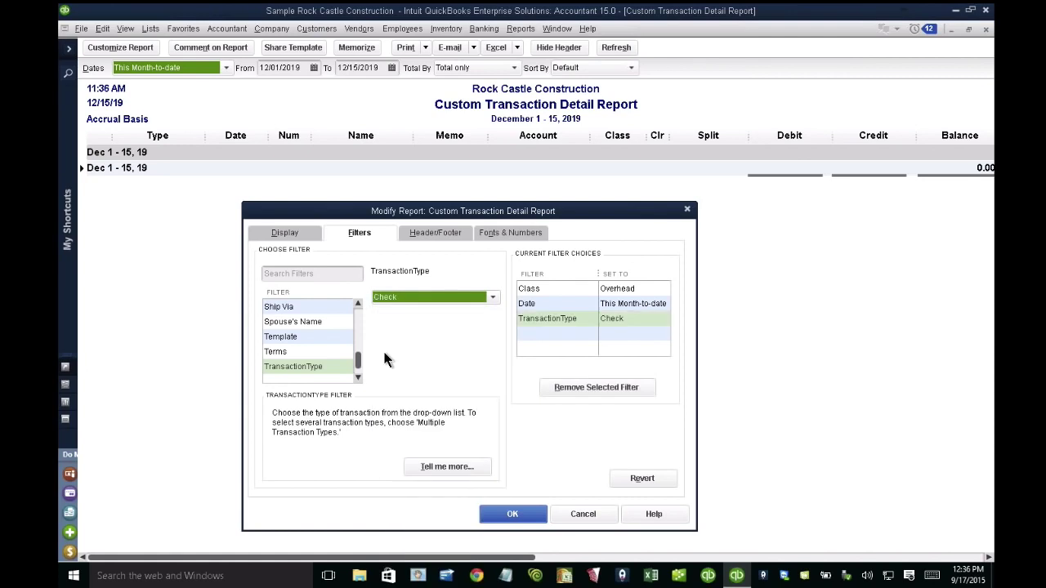
- Set the report's date range from 12/15/2019 to 12/15/2019 and generate the report
{"action": "left_click", "coordinate": [285, 233]}
{"action": "left_click", "coordinate": [333, 292]}
{"action": "key", "text": "Tab"}
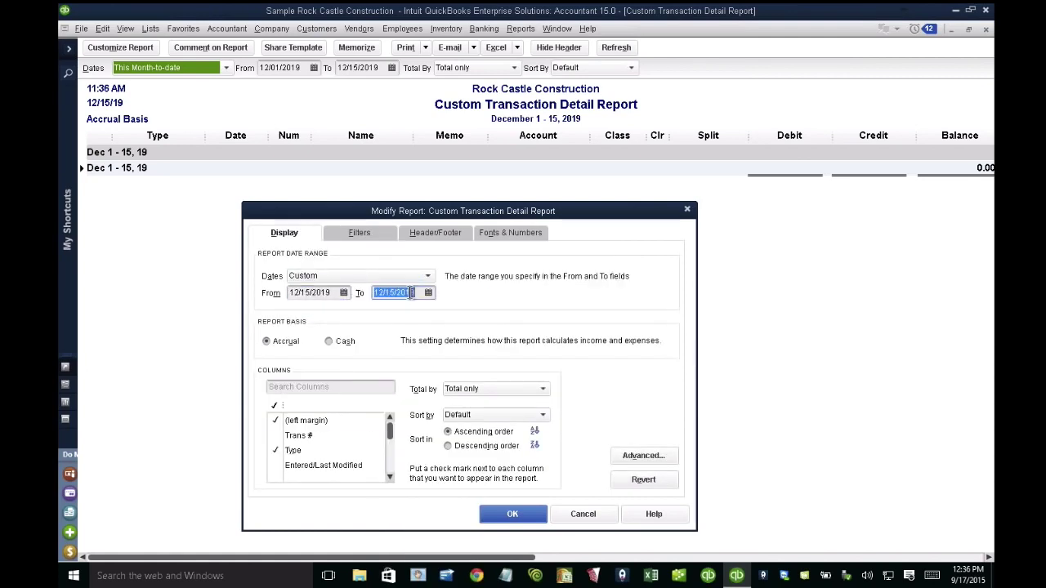
{"action": "left_click", "coordinate": [514, 514]}
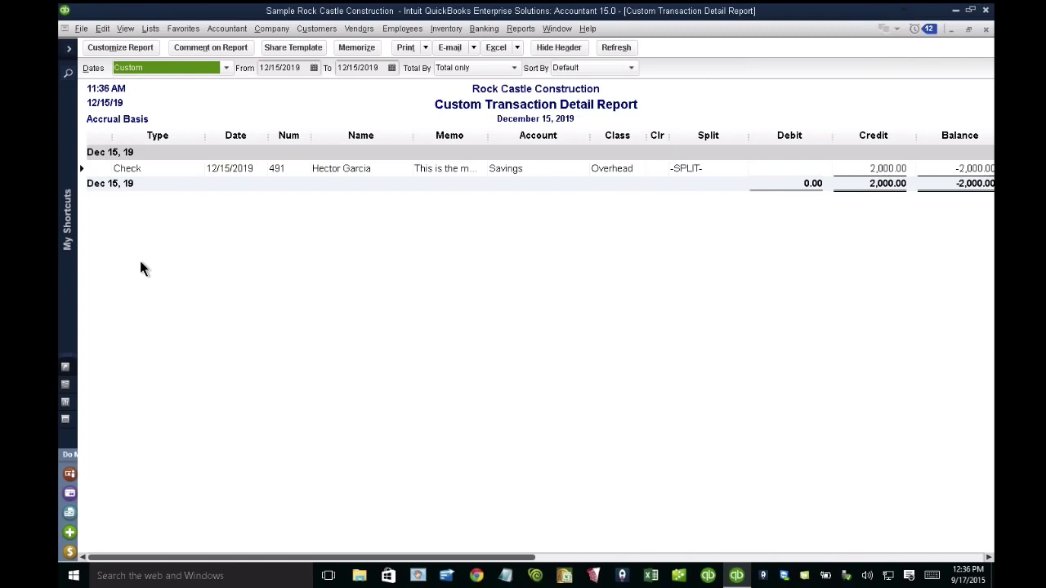
- Filter the custom transaction detail report by Detail Level set to All except summary
{"action": "left_click", "coordinate": [114, 49]}
{"action": "left_click", "coordinate": [365, 235]}
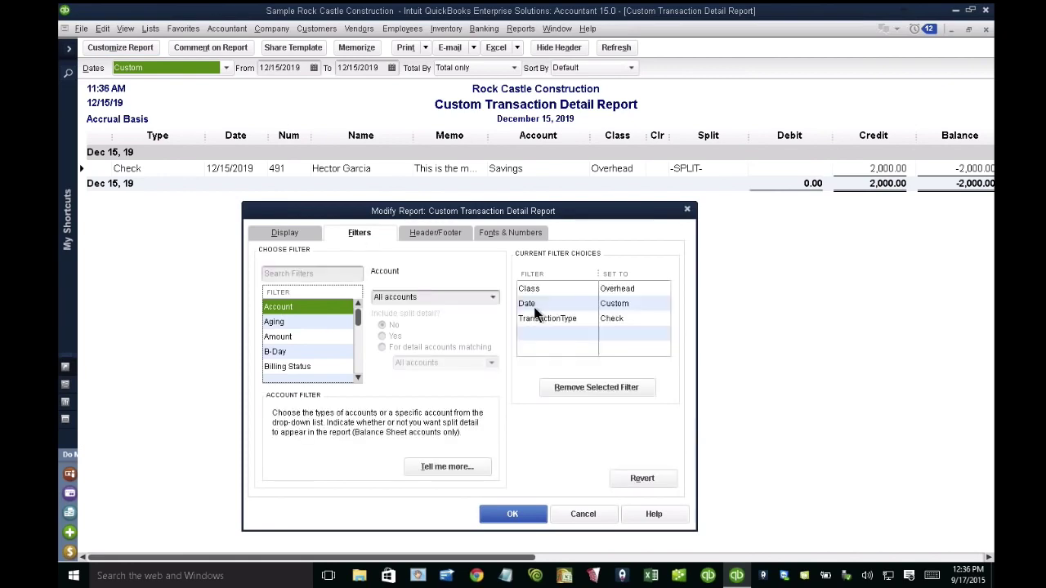
{"action": "left_click", "coordinate": [312, 337]}
{"action": "scroll", "coordinate": [311, 337], "scroll_direction": "down", "scroll_amount": 2}
{"action": "left_click", "coordinate": [312, 336]}
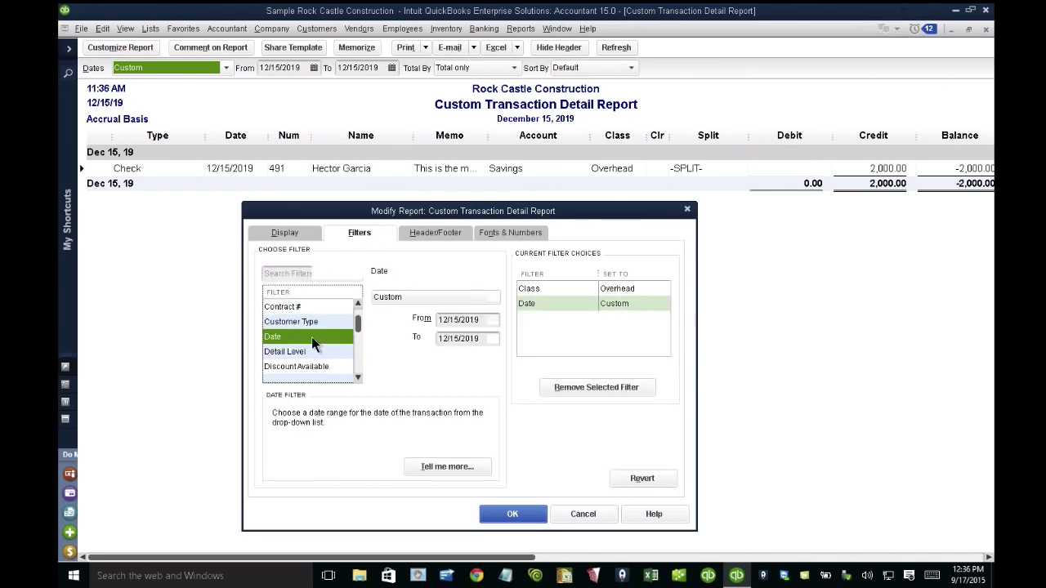
{"action": "left_click", "coordinate": [313, 351]}
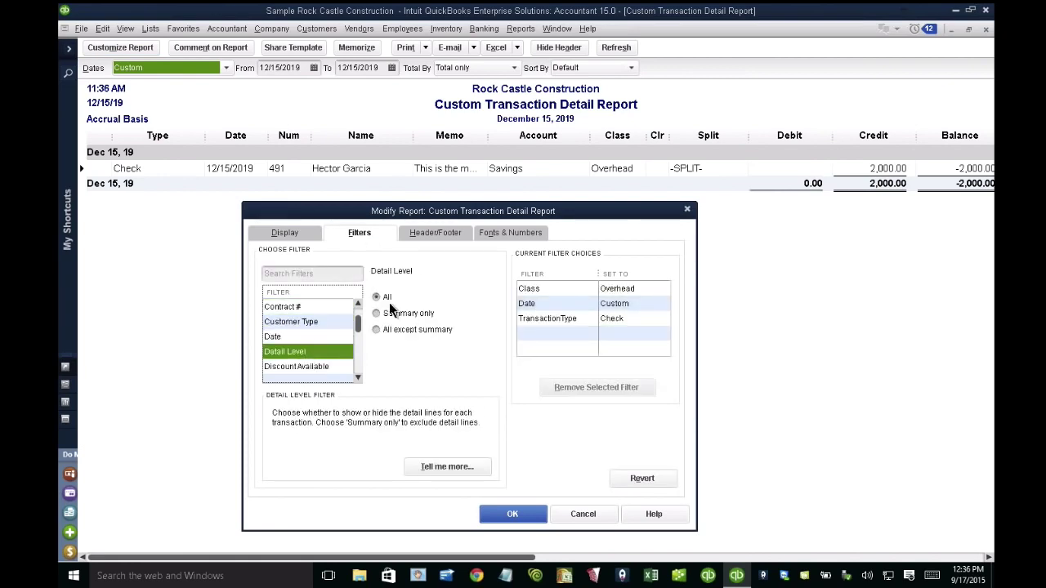
{"action": "left_click", "coordinate": [400, 331]}
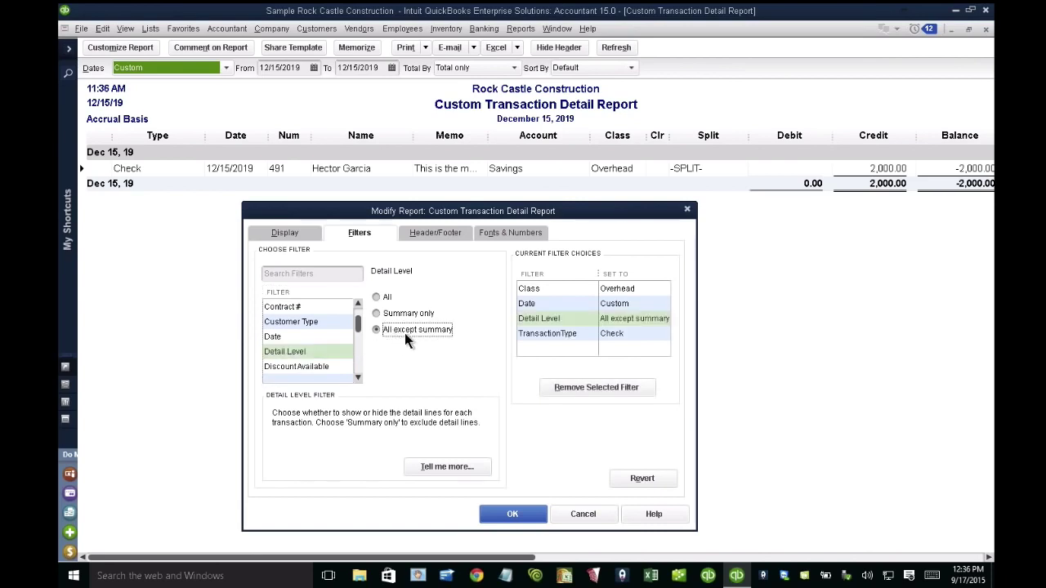
{"action": "left_click", "coordinate": [523, 514]}
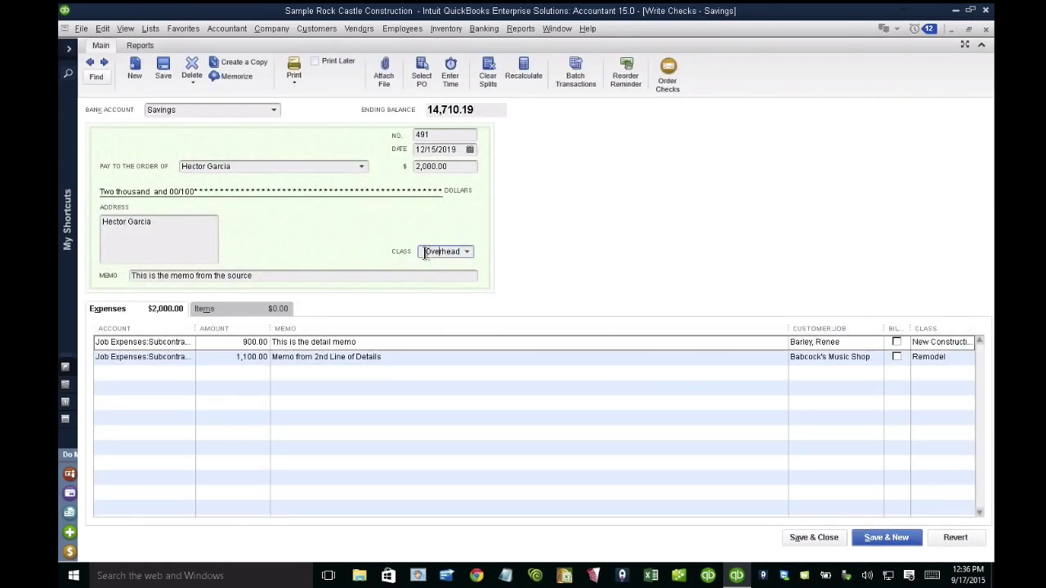
- Examine the classes assigned to the check's two expense lines against its header class
{"action": "left_click", "coordinate": [948, 342]}
{"action": "left_click", "coordinate": [932, 358]}
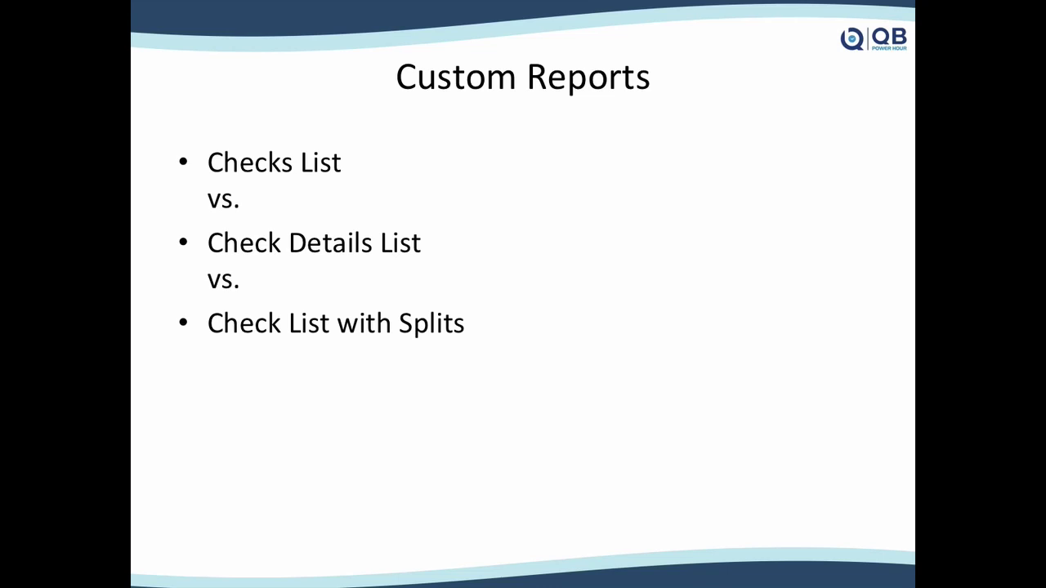
{"action": "key", "text": "ctrl+Up"}
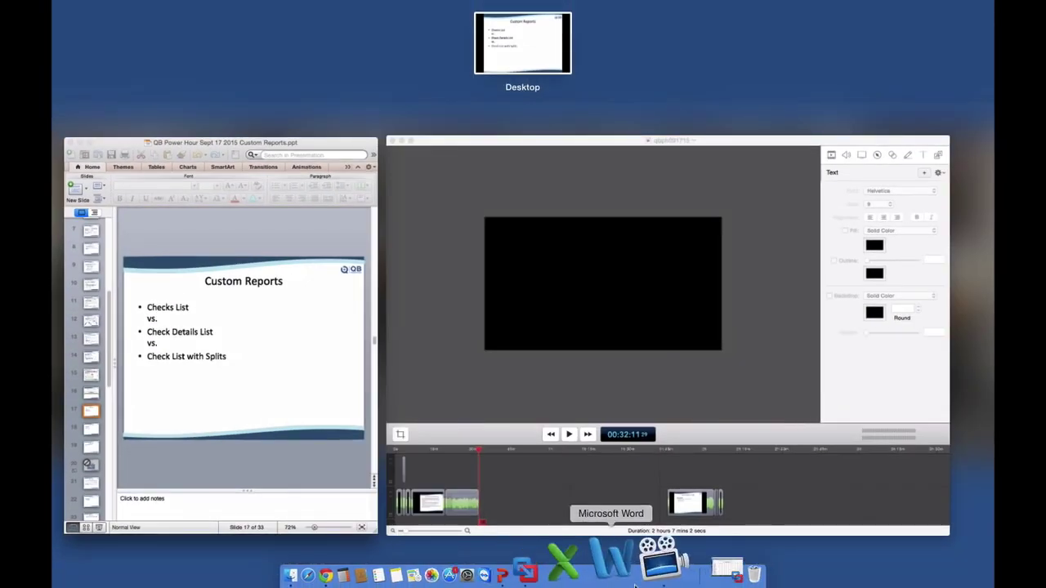
{"action": "left_click", "coordinate": [669, 573]}
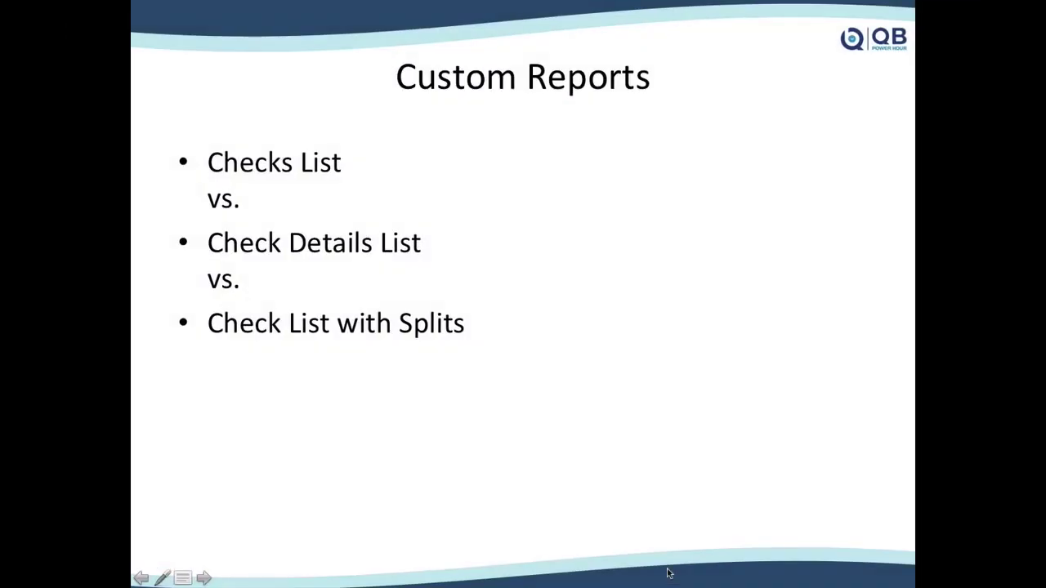
{"action": "left_click", "coordinate": [675, 573]}
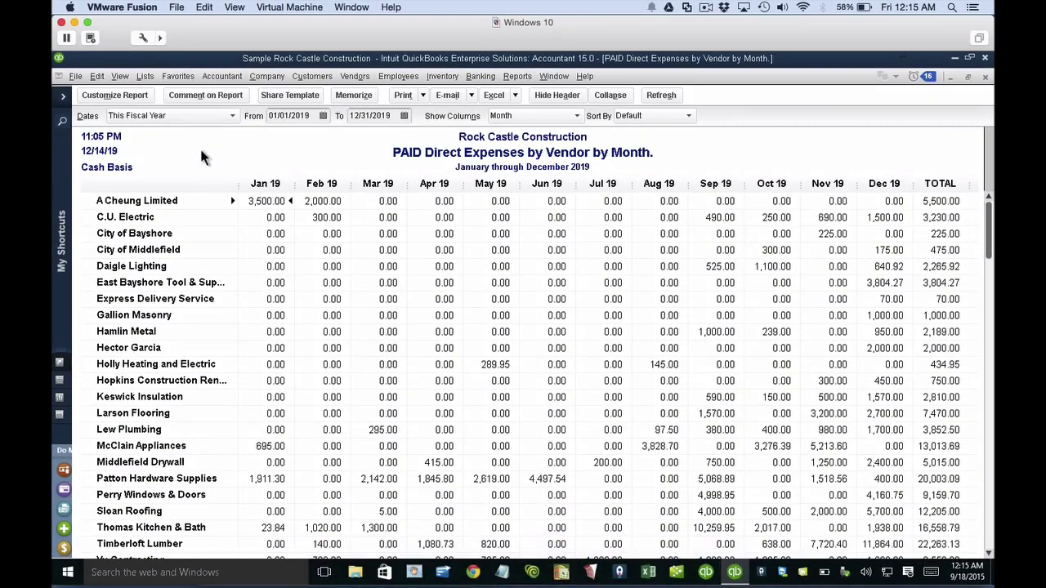
- Close the remaining open windows and start a new custom transaction detail report with its date range set to All
{"action": "key", "text": "Escape"}
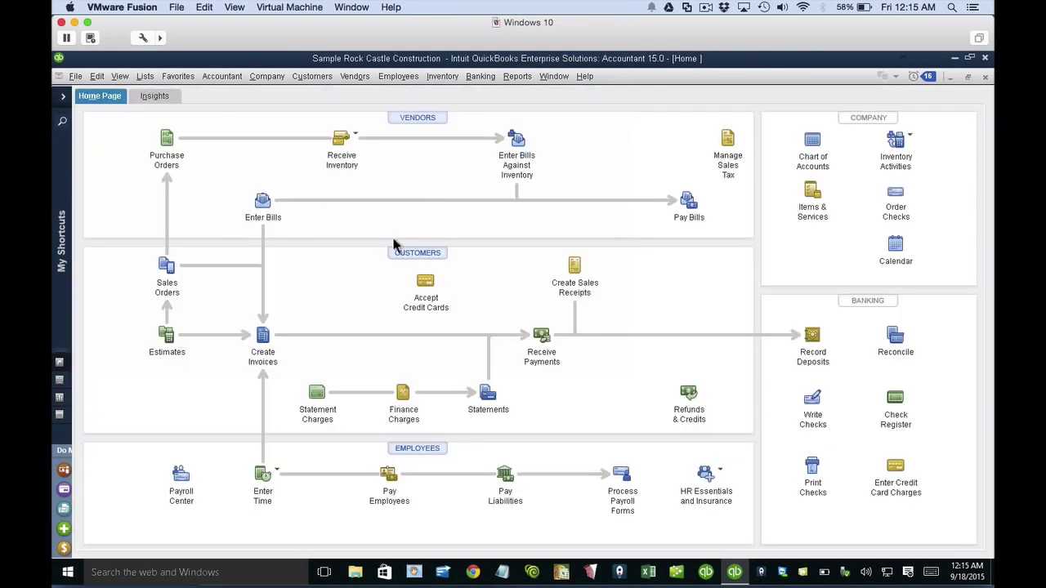
{"action": "left_click", "coordinate": [521, 138]}
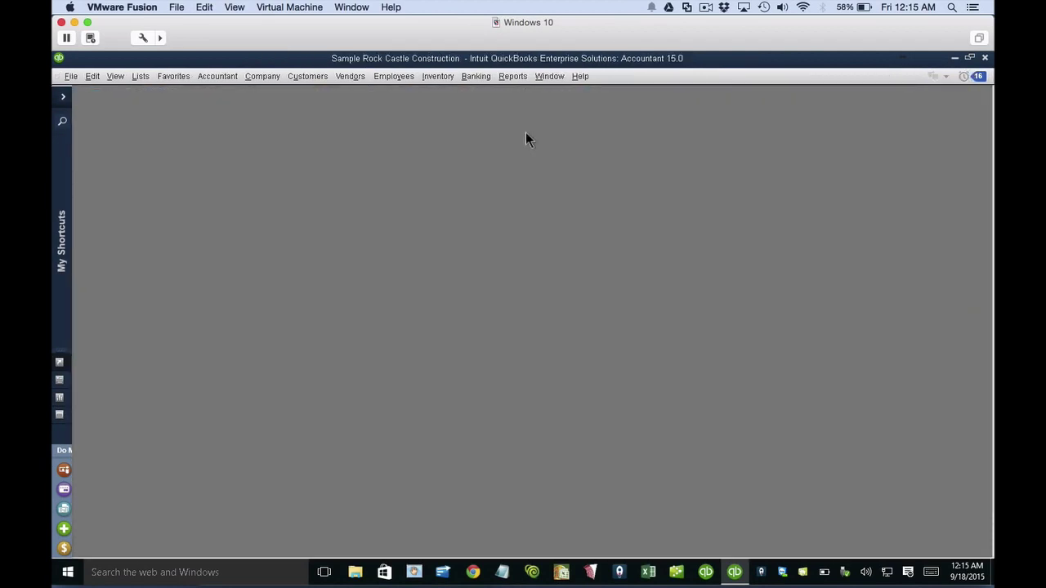
{"action": "left_click", "coordinate": [512, 76]}
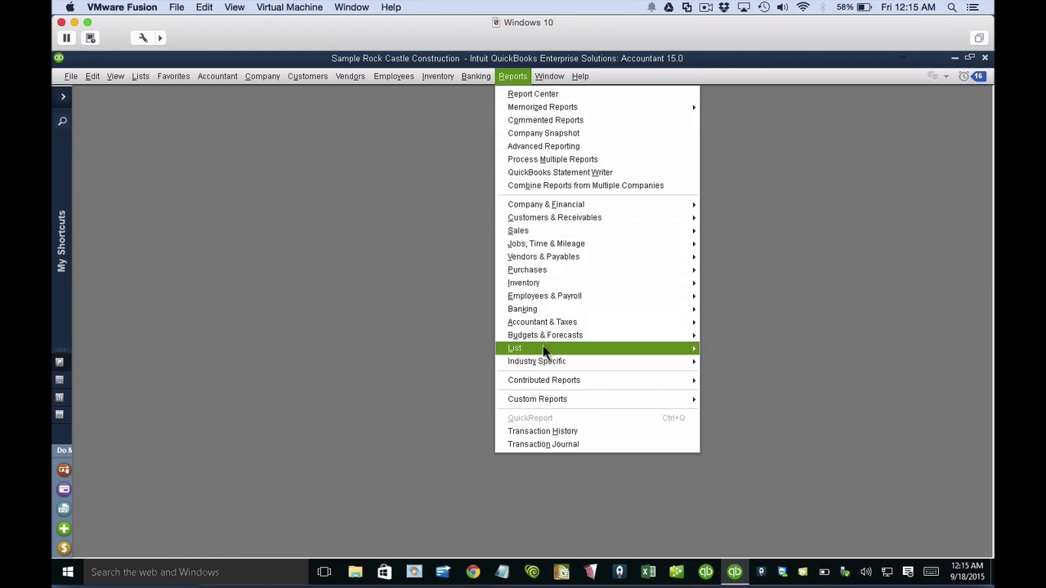
{"action": "mouse_move", "coordinate": [552, 399]}
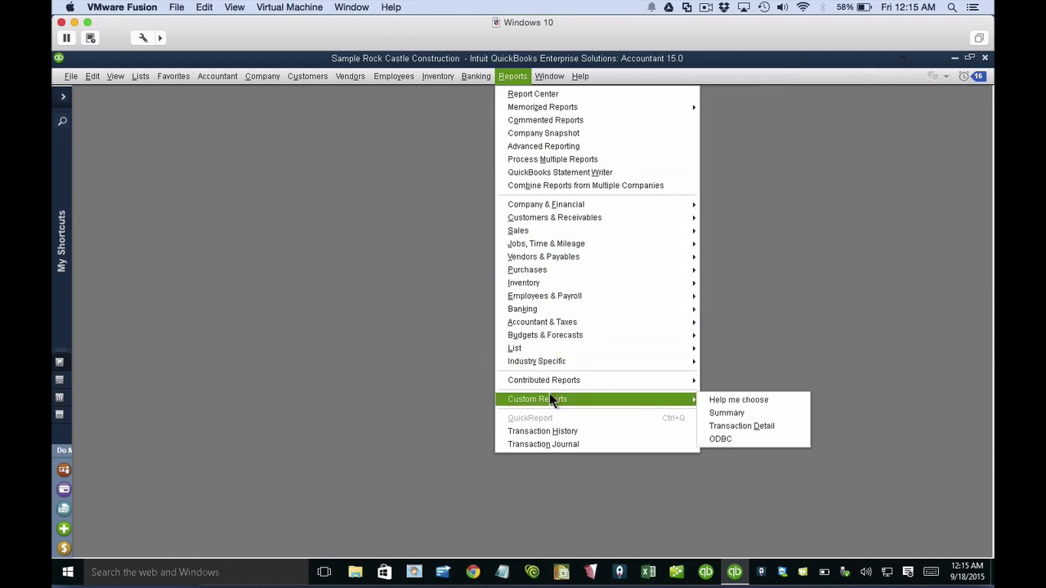
{"action": "left_click", "coordinate": [741, 425]}
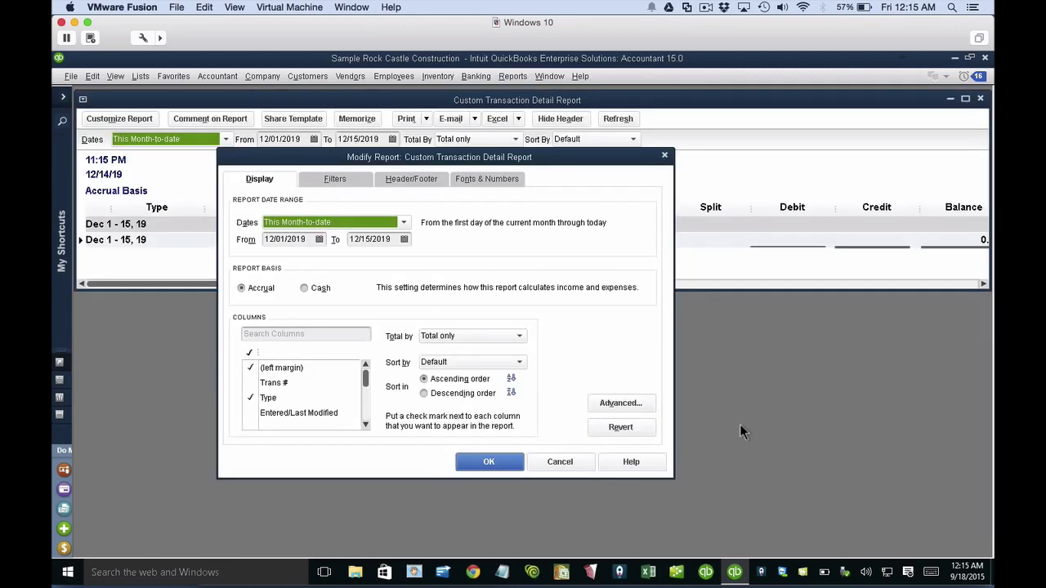
{"action": "left_click", "coordinate": [304, 225]}
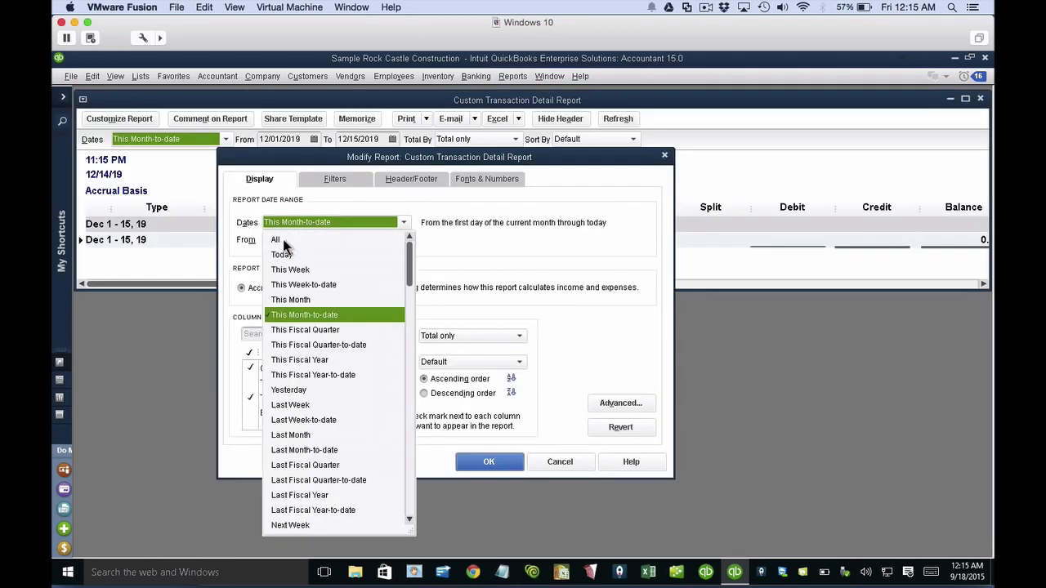
{"action": "left_click", "coordinate": [278, 240]}
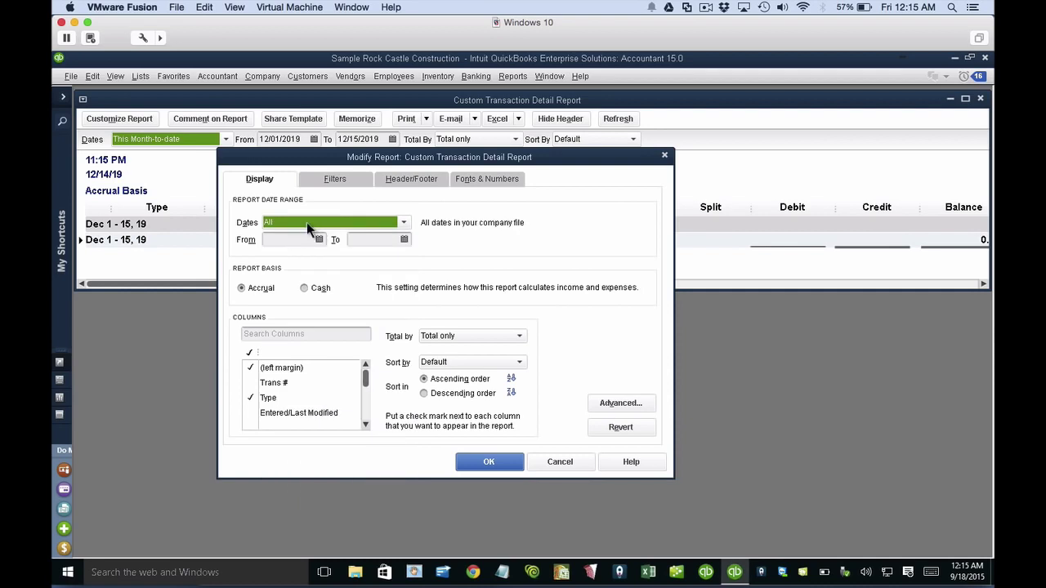
- Filter the new report by TransactionType set to Check and generate it
{"action": "left_click", "coordinate": [334, 185]}
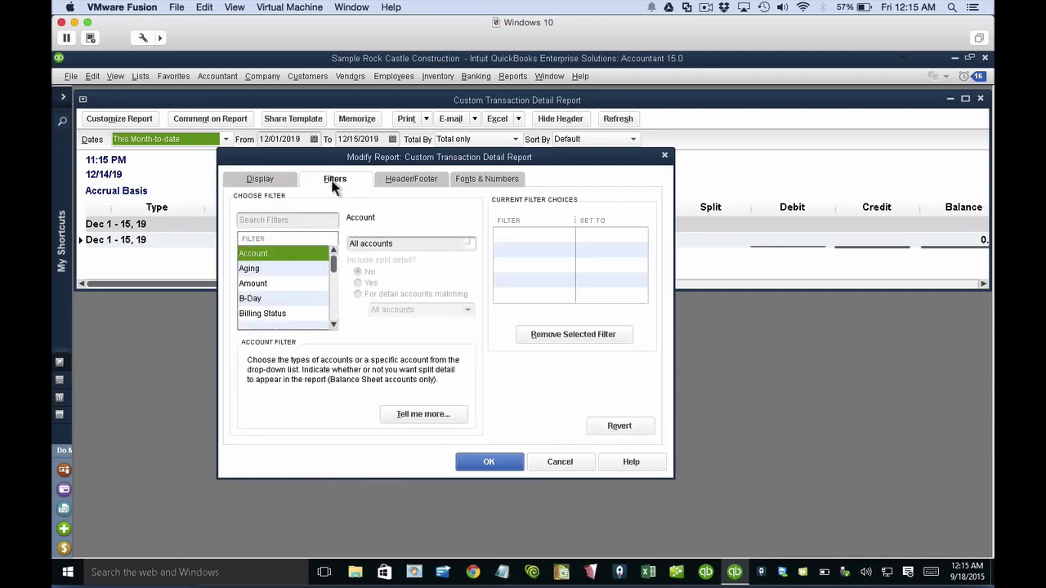
{"action": "left_click", "coordinate": [276, 282]}
{"action": "scroll", "coordinate": [276, 281], "scroll_direction": "down", "scroll_amount": 5}
{"action": "left_click", "coordinate": [277, 283]}
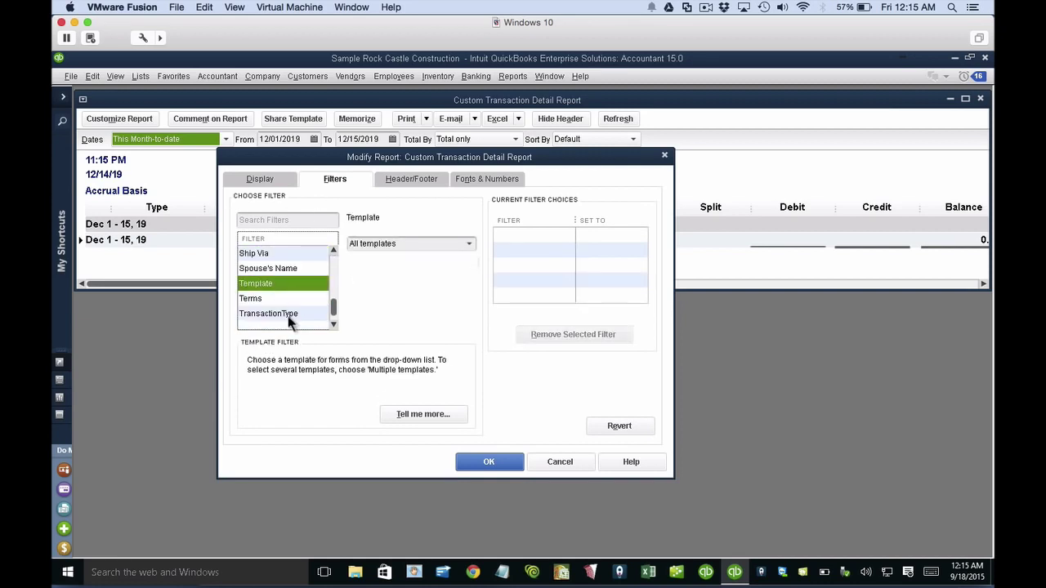
{"action": "left_click", "coordinate": [288, 315]}
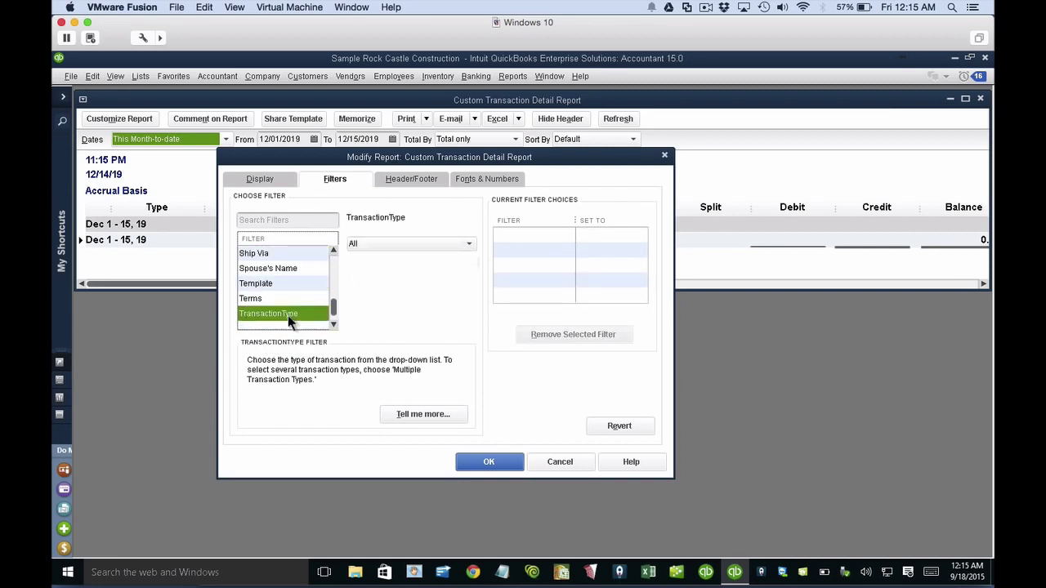
{"action": "left_click", "coordinate": [388, 245]}
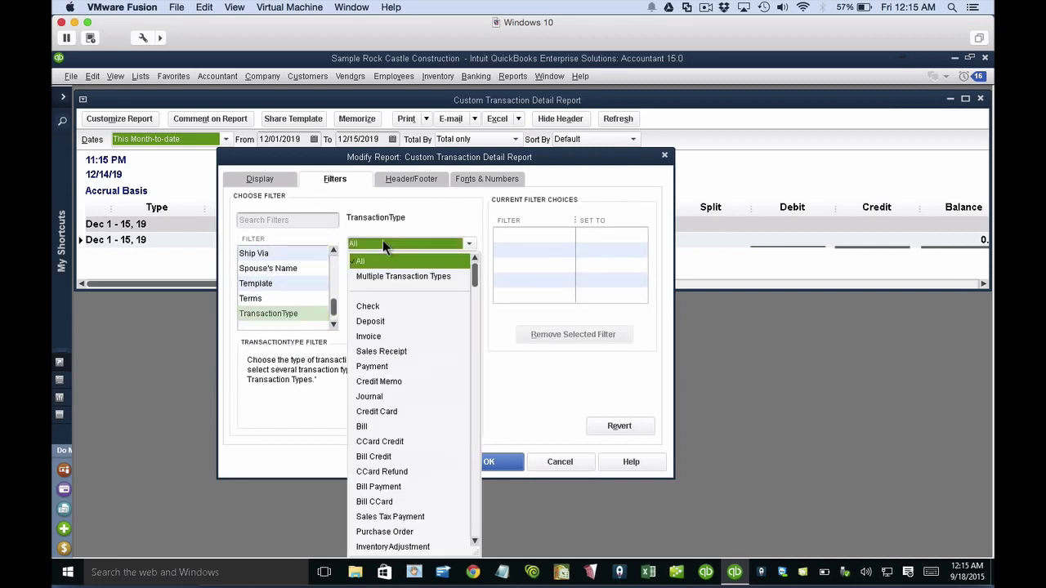
{"action": "left_click", "coordinate": [376, 313]}
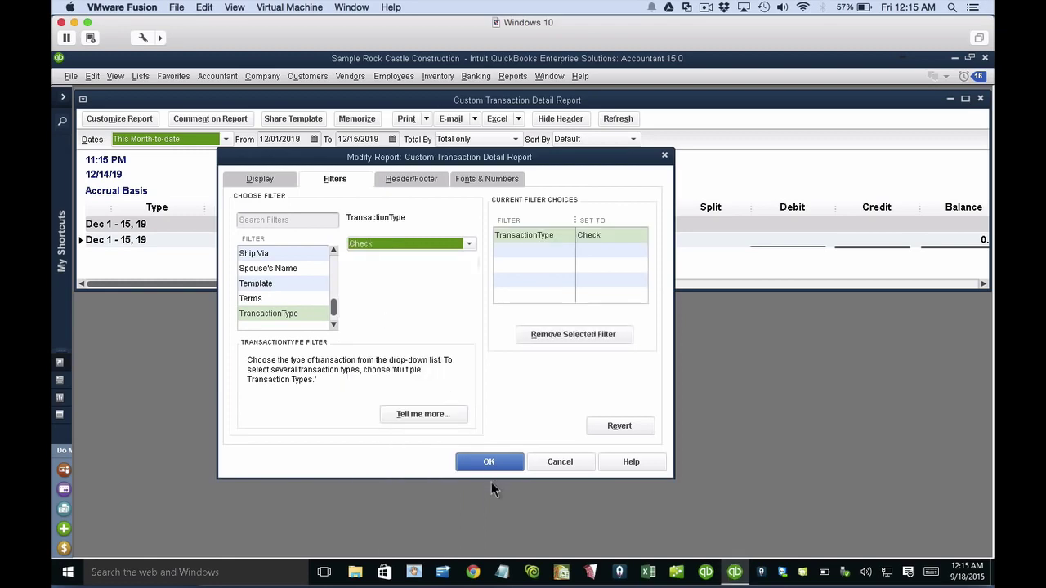
{"action": "left_click", "coordinate": [488, 462]}
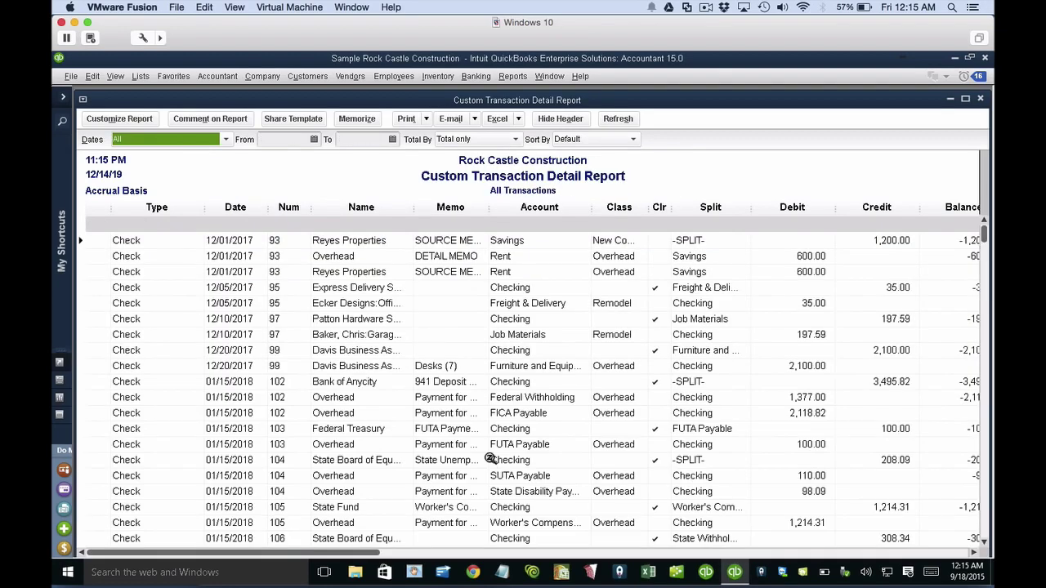
{"action": "mouse_move", "coordinate": [498, 573]}
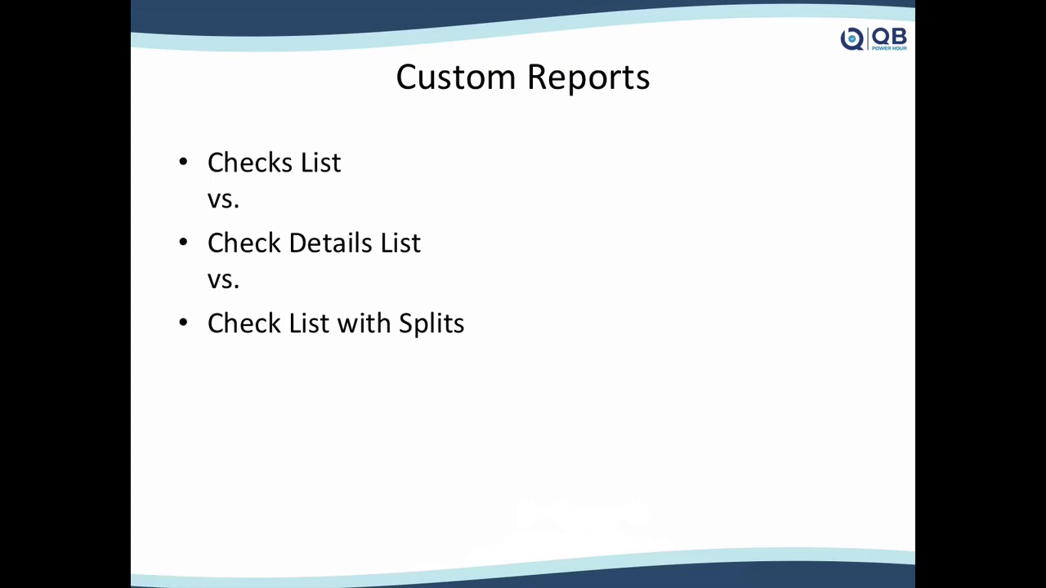
{"action": "key", "text": "Escape"}
{"action": "left_click", "coordinate": [610, 219]}
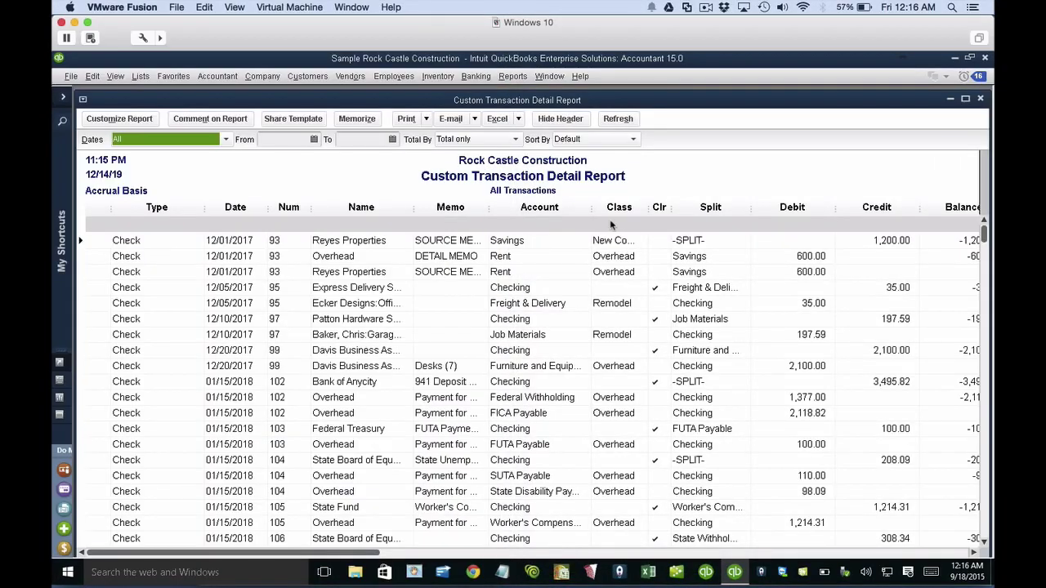
- Maximize the report, filter it by Detail Level set to Summary only, and widen the Split column
{"action": "double_click", "coordinate": [131, 99]}
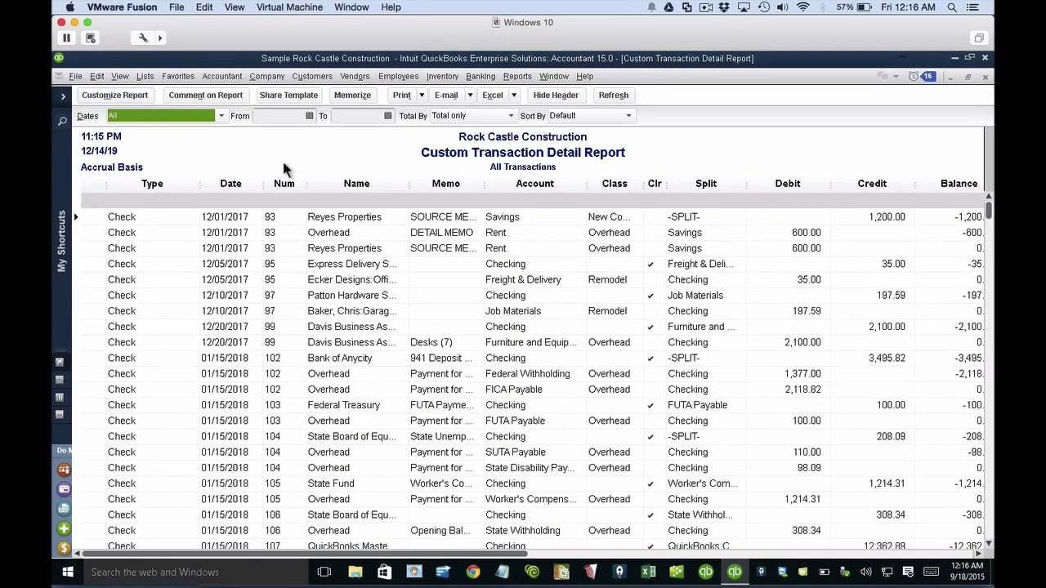
{"action": "left_click", "coordinate": [92, 94]}
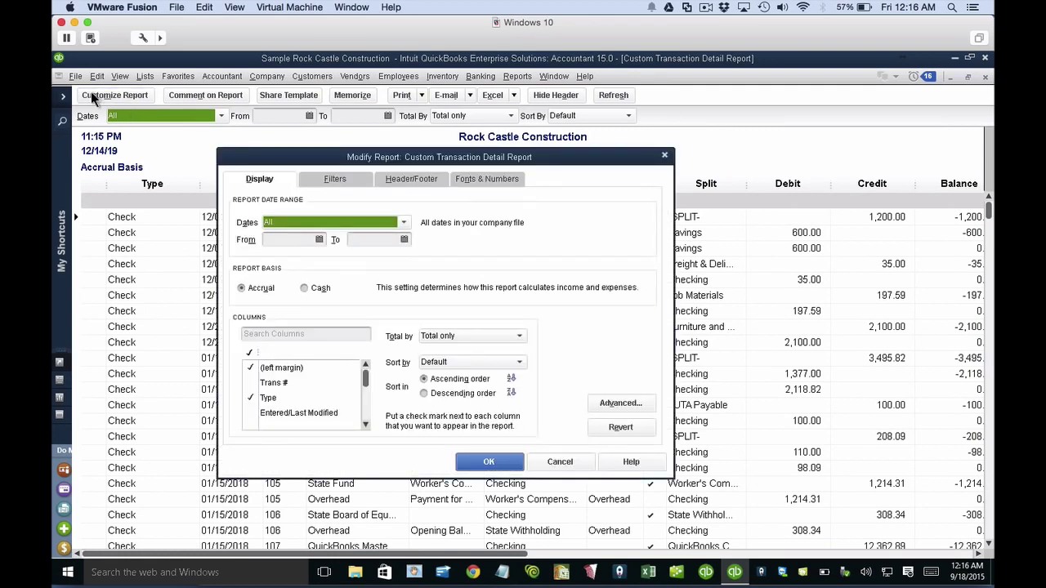
{"action": "left_click", "coordinate": [339, 179]}
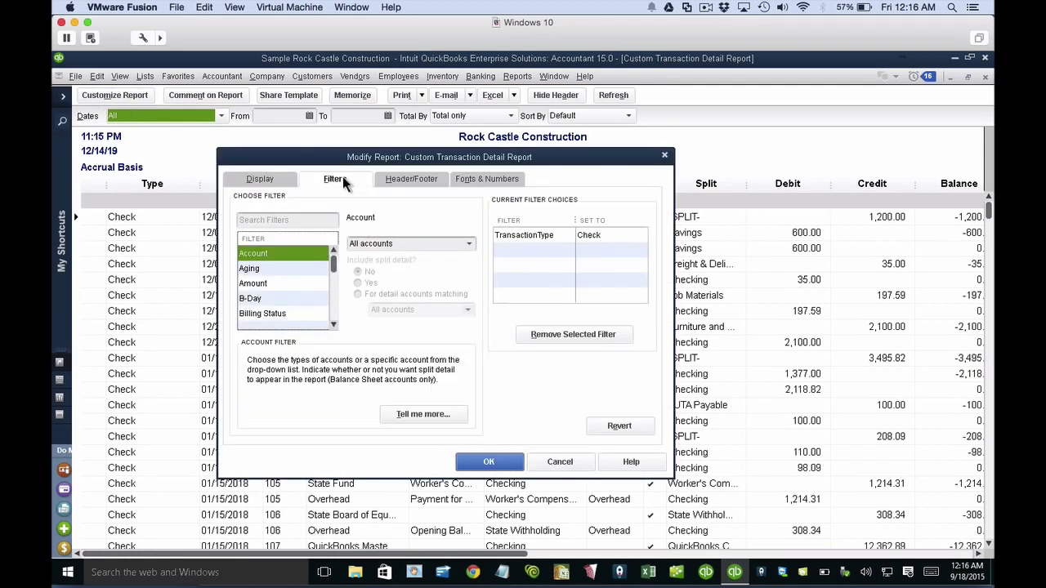
{"action": "left_click", "coordinate": [276, 282]}
{"action": "scroll", "coordinate": [276, 284], "scroll_direction": "down", "scroll_amount": 2}
{"action": "left_click", "coordinate": [276, 283]}
{"action": "left_click", "coordinate": [278, 298]}
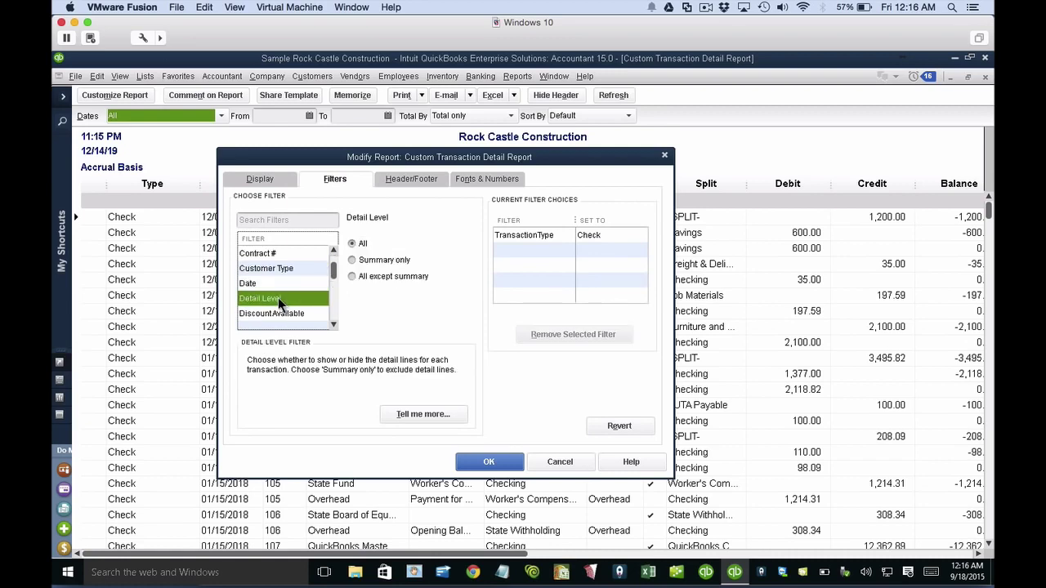
{"action": "left_click", "coordinate": [379, 261]}
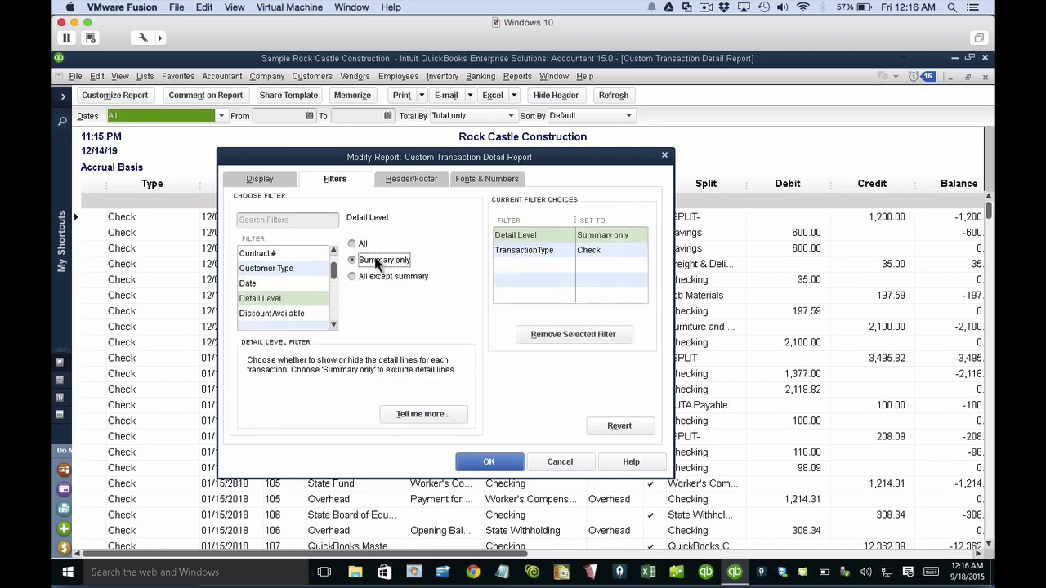
{"action": "left_click", "coordinate": [490, 463]}
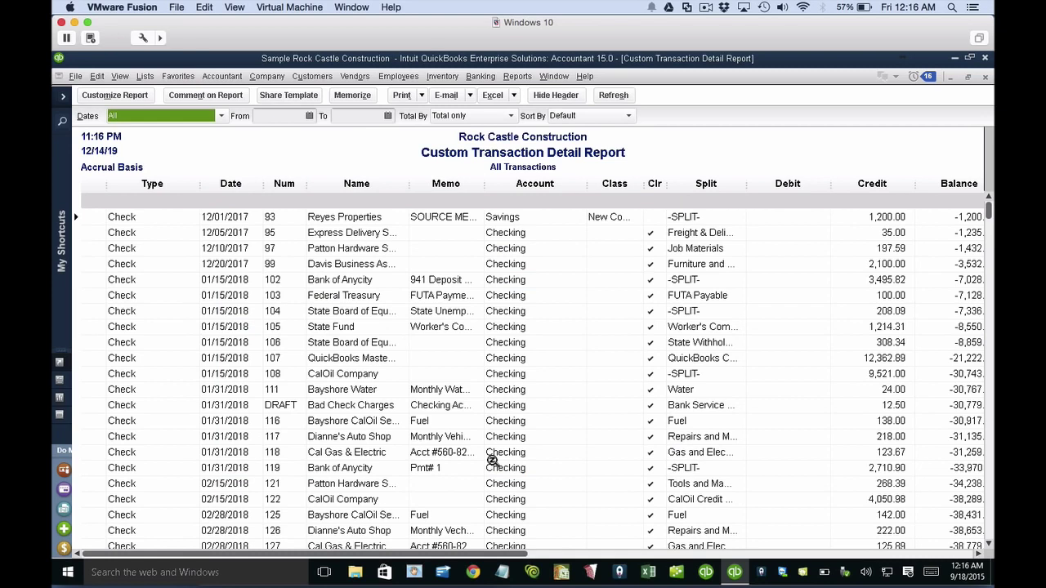
{"action": "left_click_drag", "start_coordinate": [747, 183], "coordinate": [759, 184]}
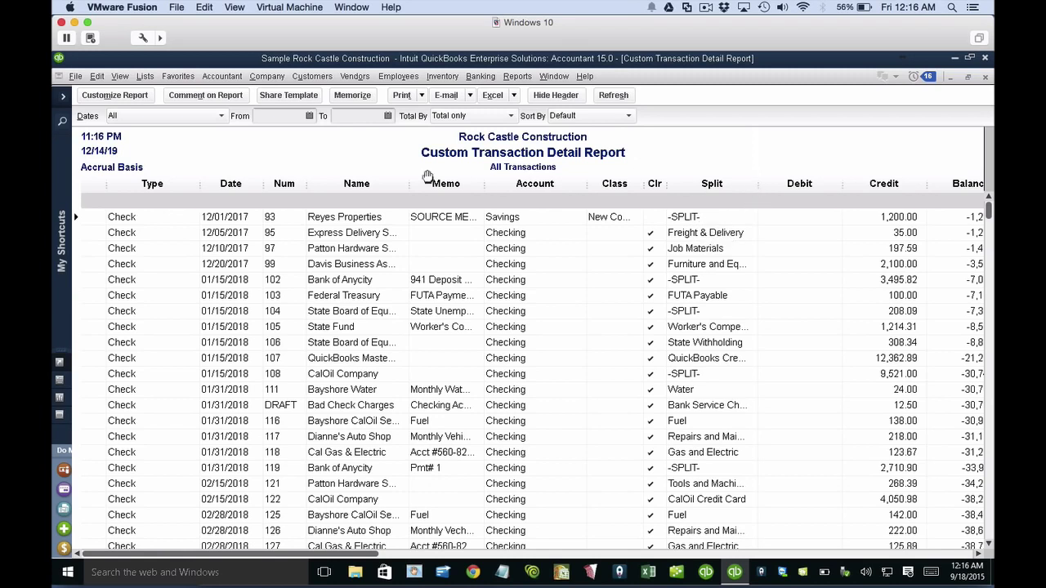
- Hide the Memo, Account, Class, Clr, Debit and Balance columns of the report by collapsing their widths
{"action": "left_click_drag", "start_coordinate": [483, 188], "coordinate": [409, 181]}
{"action": "left_click_drag", "start_coordinate": [527, 183], "coordinate": [424, 184]}
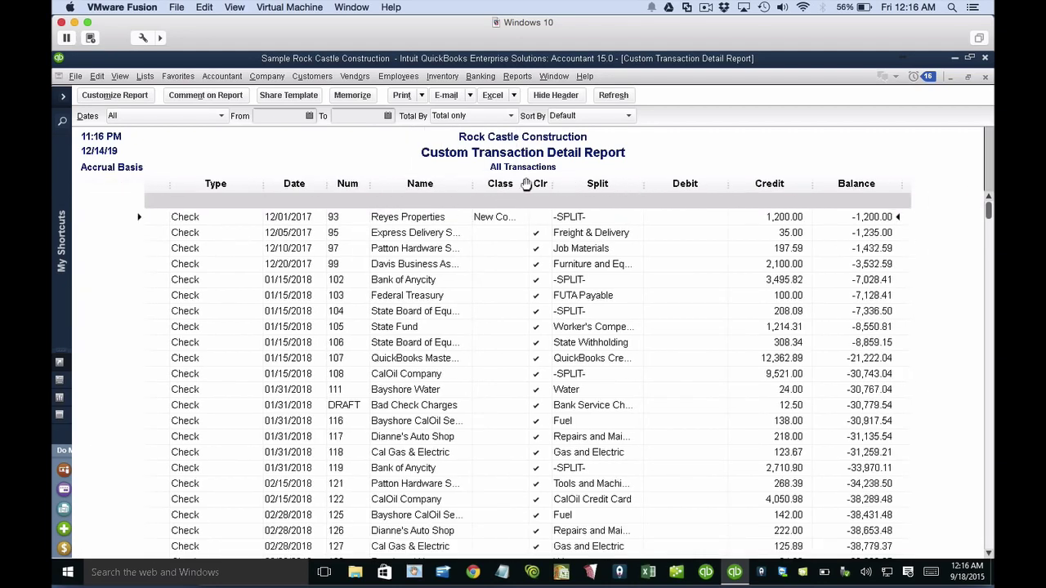
{"action": "left_click_drag", "start_coordinate": [479, 184], "coordinate": [503, 185]}
{"action": "left_click_drag", "start_coordinate": [689, 186], "coordinate": [605, 185]}
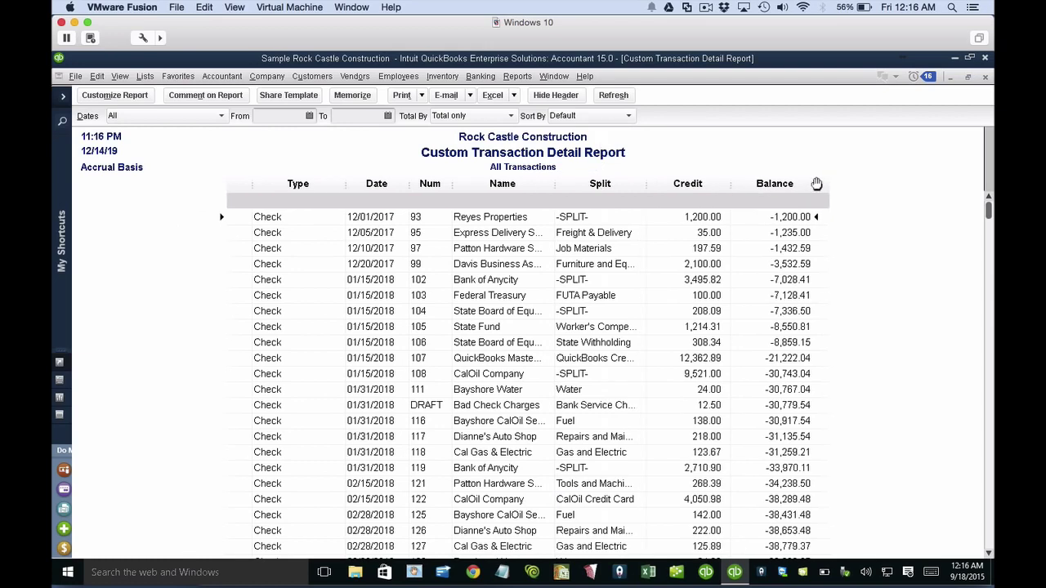
{"action": "left_click_drag", "start_coordinate": [819, 185], "coordinate": [733, 184]}
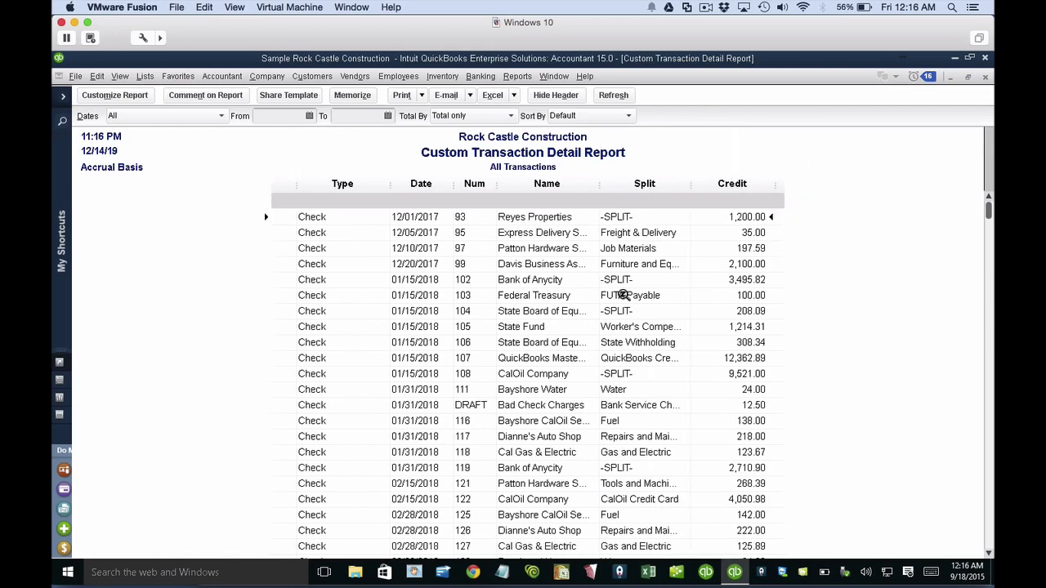
- Switch to PowerPoint, show the Custom Reports slide on check lists full screen, and end the slide show
{"action": "mouse_move", "coordinate": [550, 576]}
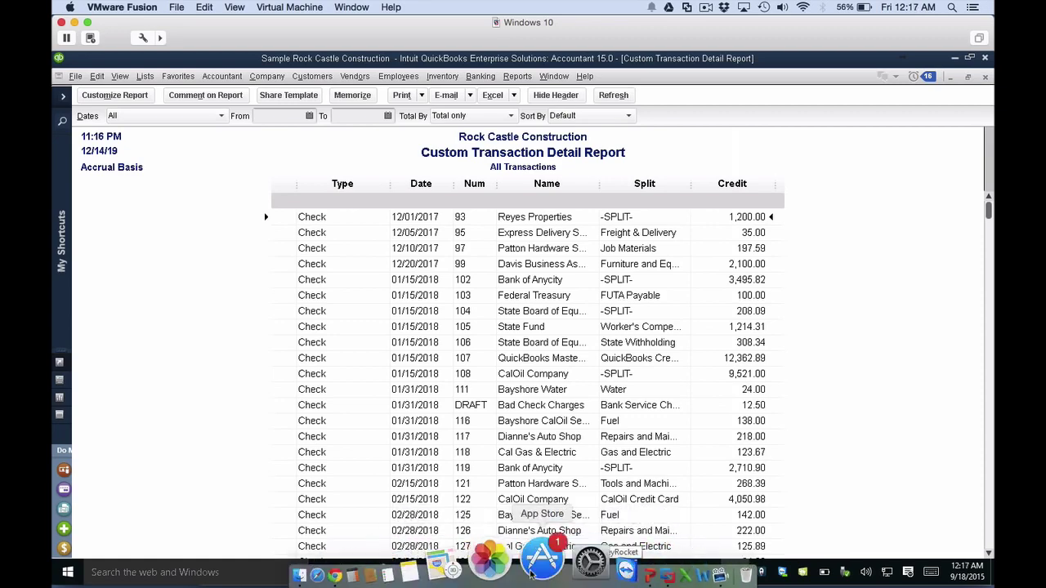
{"action": "left_click", "coordinate": [580, 570]}
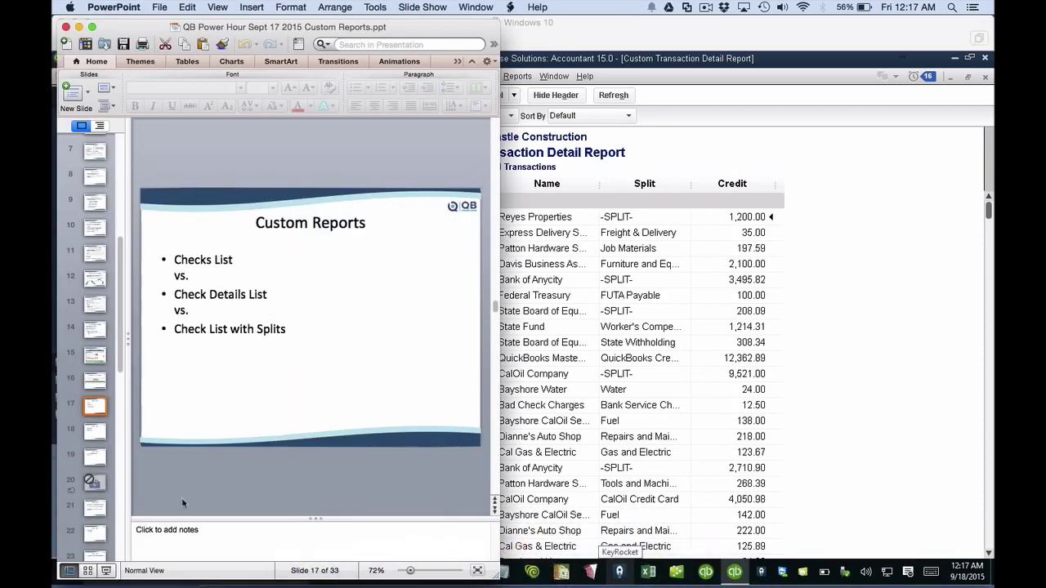
{"action": "left_click", "coordinate": [123, 580]}
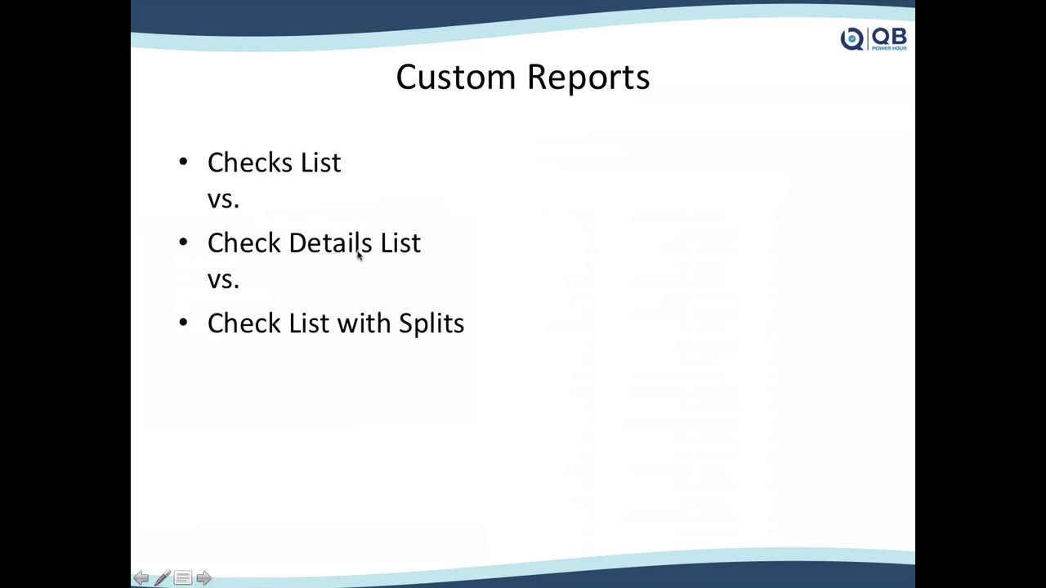
{"action": "key", "text": "Escape"}
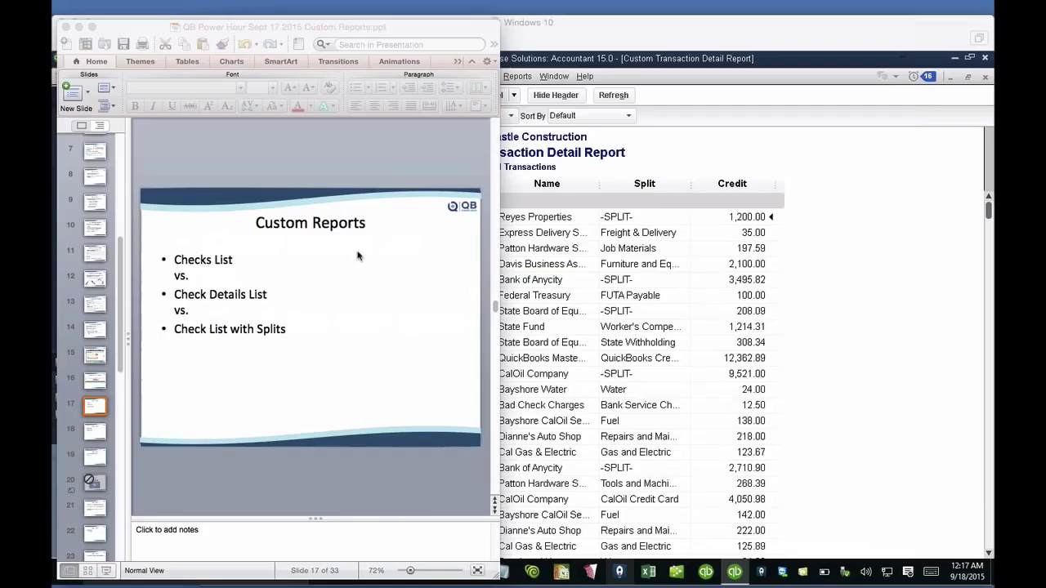
- Return to the QuickBooks report and set its Detail Level filter to All except summary
{"action": "left_click", "coordinate": [556, 232]}
{"action": "left_click", "coordinate": [93, 96]}
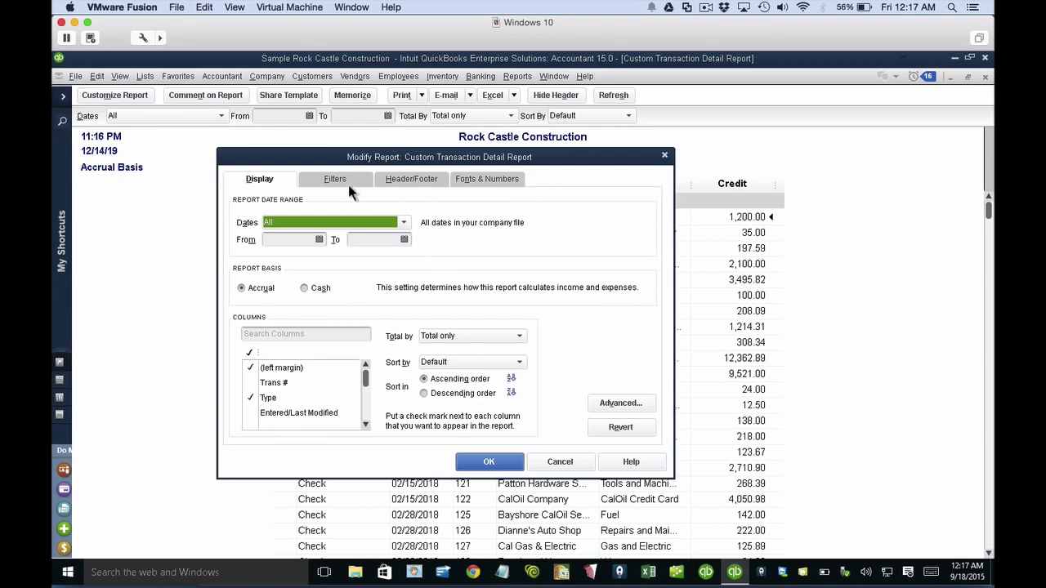
{"action": "left_click", "coordinate": [336, 180]}
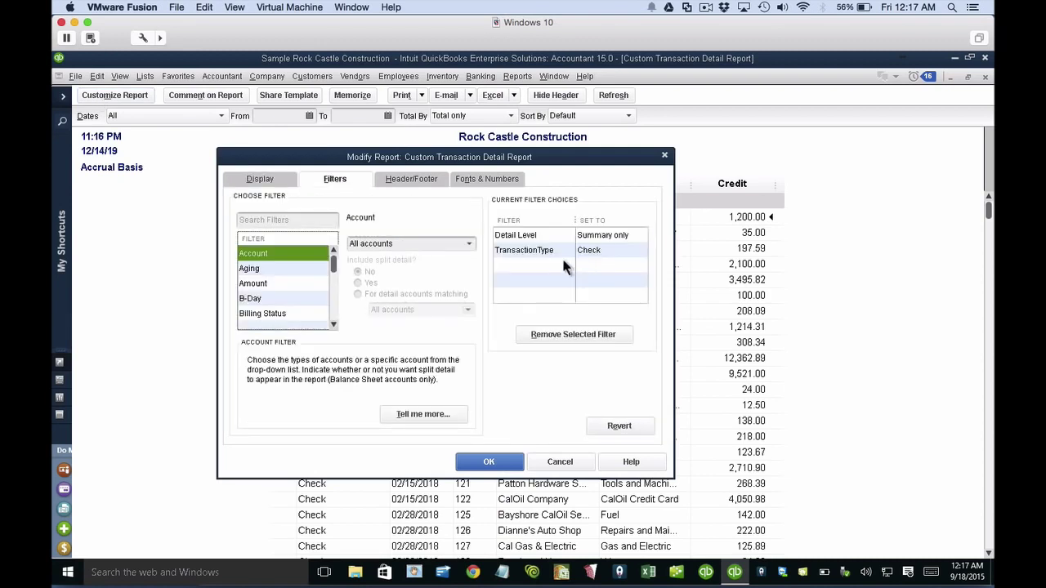
{"action": "left_click", "coordinate": [539, 237]}
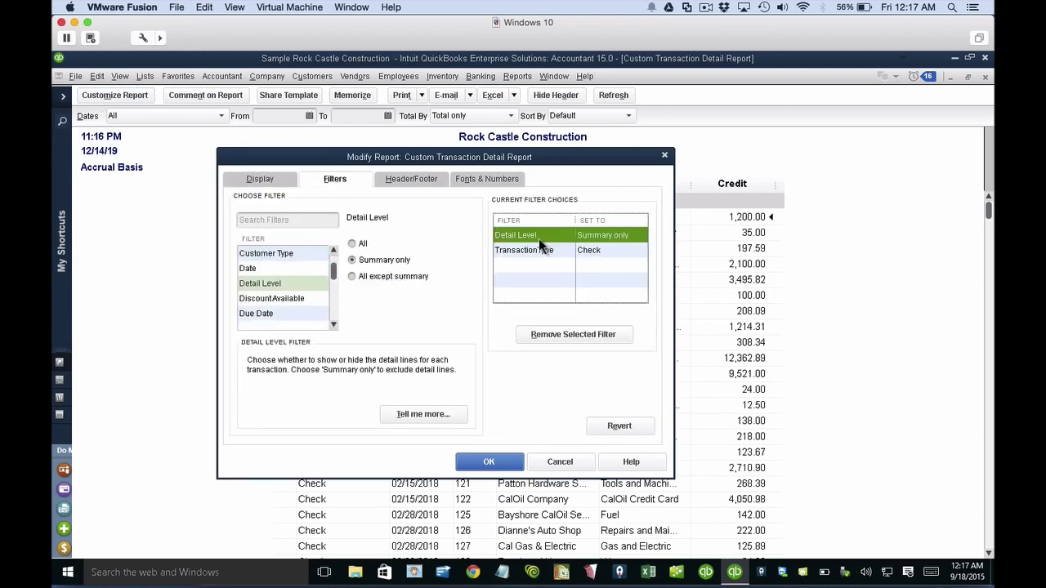
{"action": "left_click", "coordinate": [375, 265]}
{"action": "left_click", "coordinate": [382, 278]}
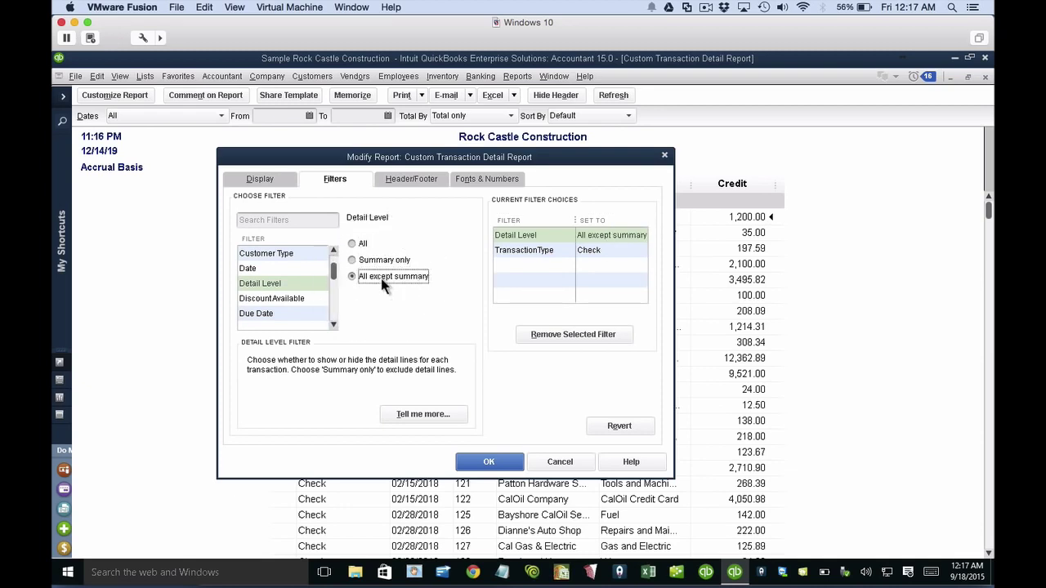
{"action": "left_click", "coordinate": [489, 462]}
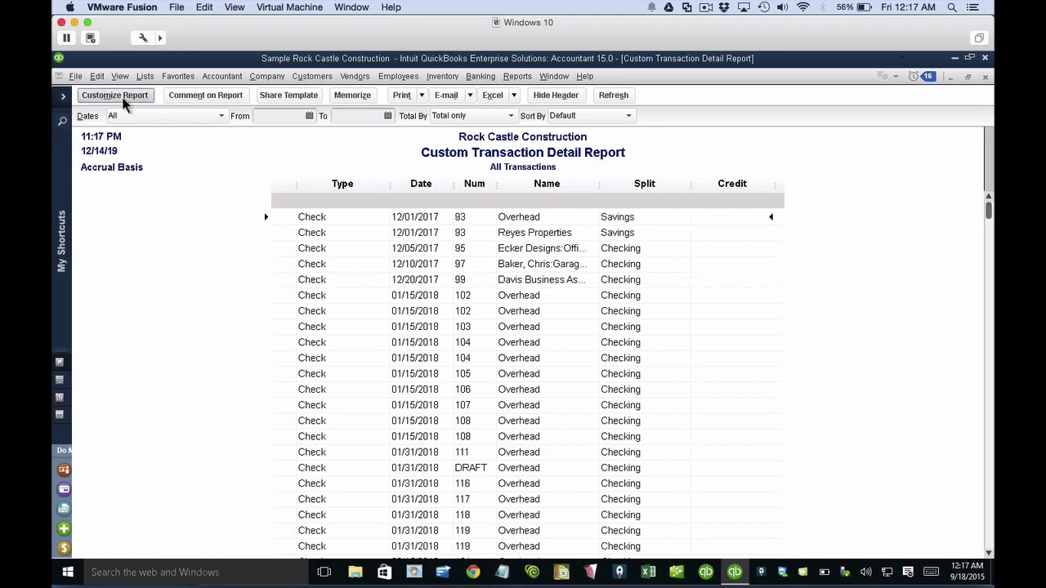
- Customize the report to add the Debit column, searching the available columns for "deb"
{"action": "left_click", "coordinate": [81, 95]}
{"action": "left_click", "coordinate": [284, 336]}
{"action": "type", "text": "deb"}
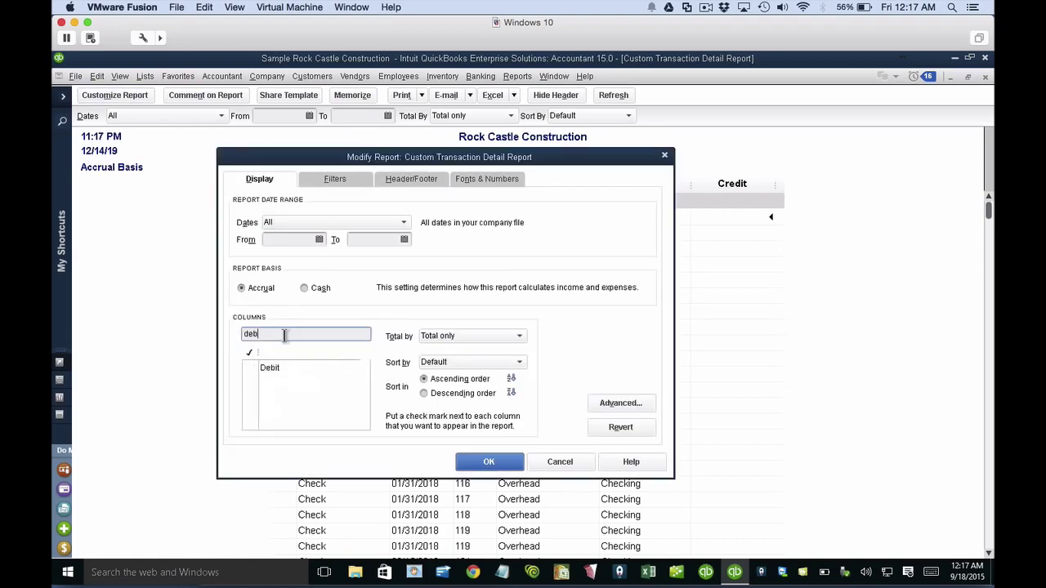
{"action": "left_click", "coordinate": [256, 368]}
{"action": "left_click", "coordinate": [496, 463]}
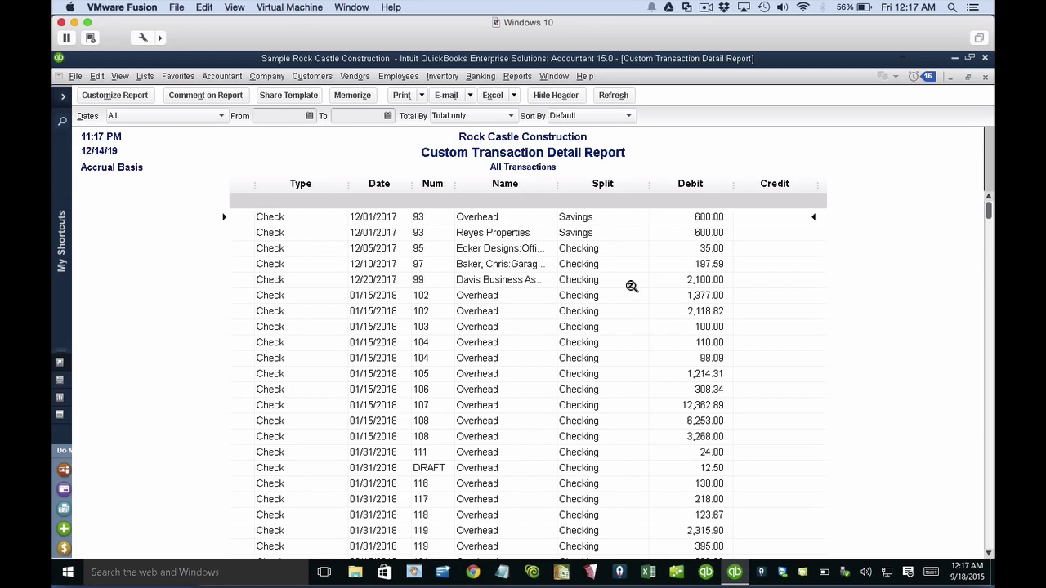
- Open the first check listed in the report, examine its amount against its expense lines, and close it
{"action": "double_click", "coordinate": [582, 218]}
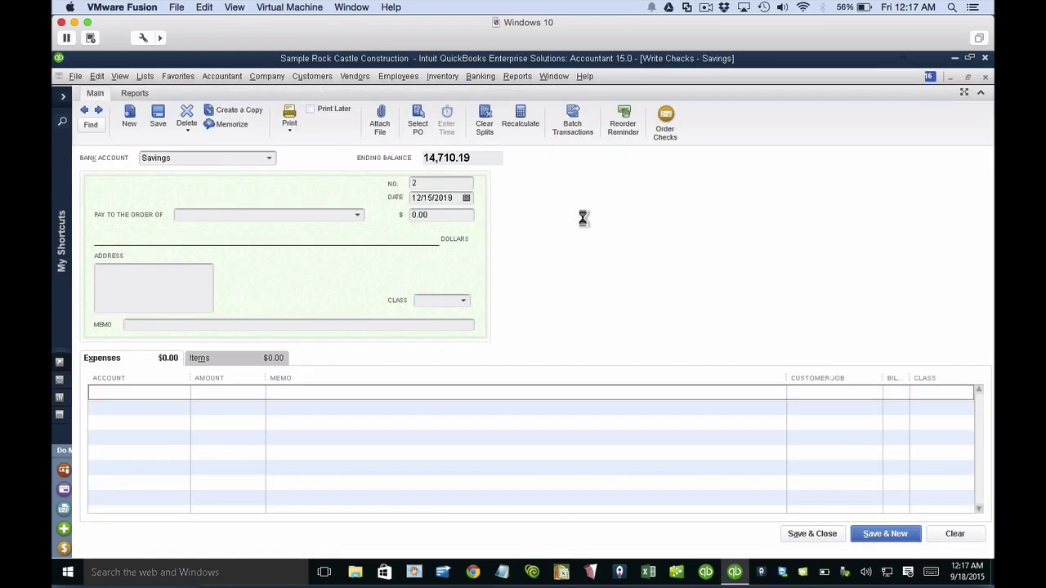
{"action": "double_click", "coordinate": [430, 215]}
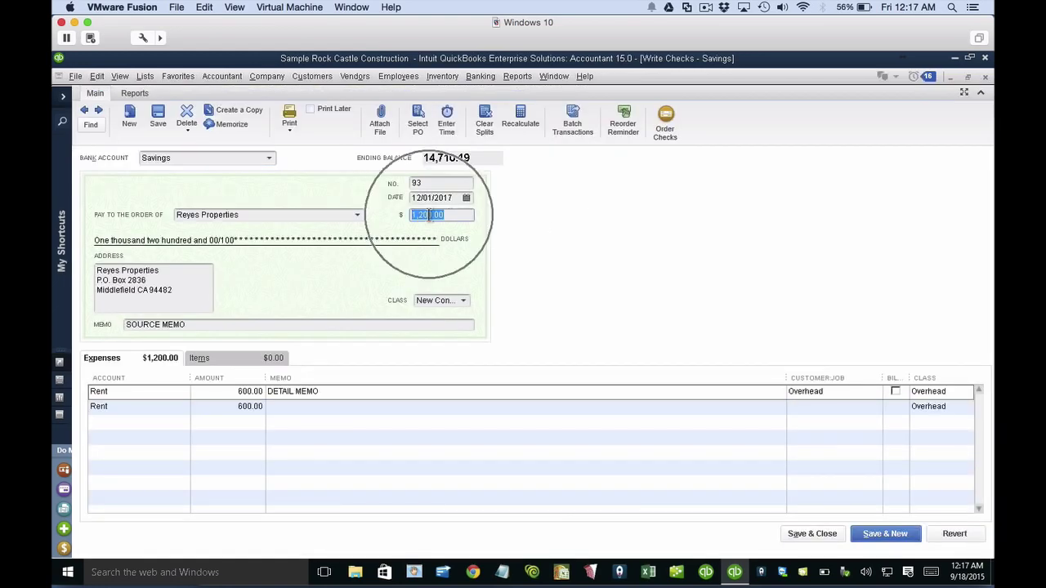
{"action": "left_click", "coordinate": [817, 533]}
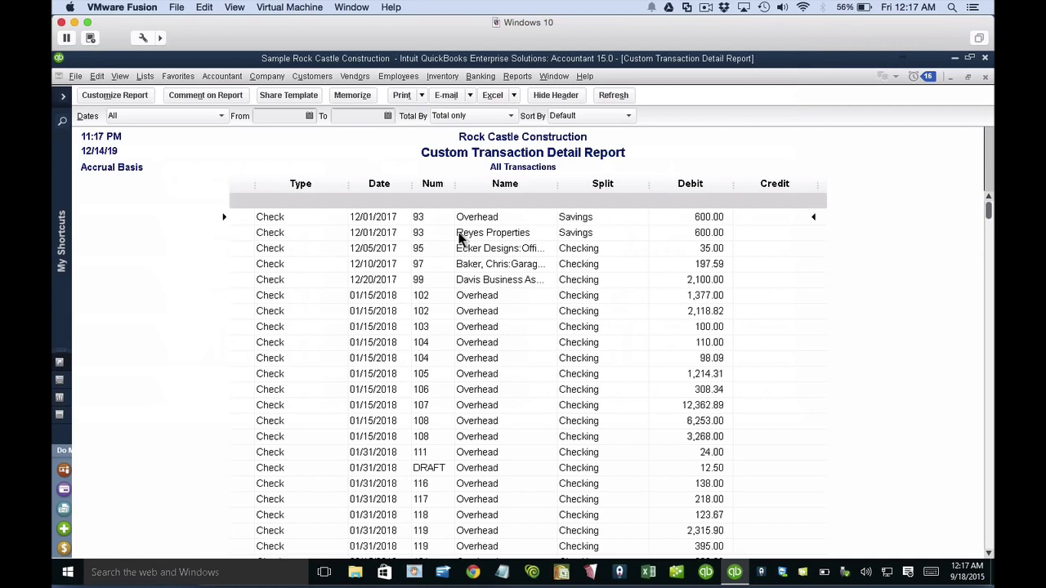
- Set the report's Detail Level filter to All
{"action": "left_click", "coordinate": [113, 96]}
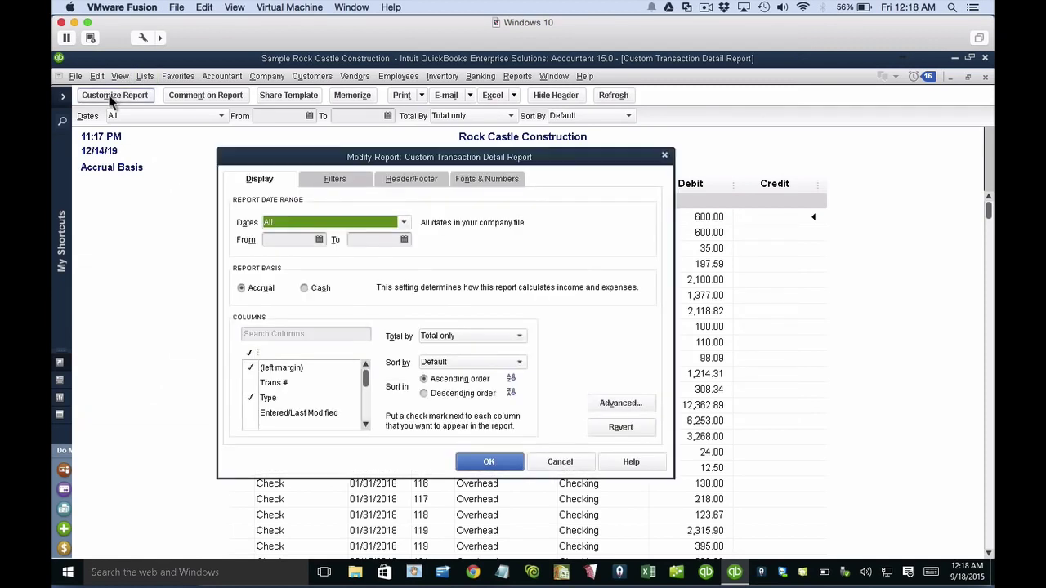
{"action": "left_click", "coordinate": [340, 180]}
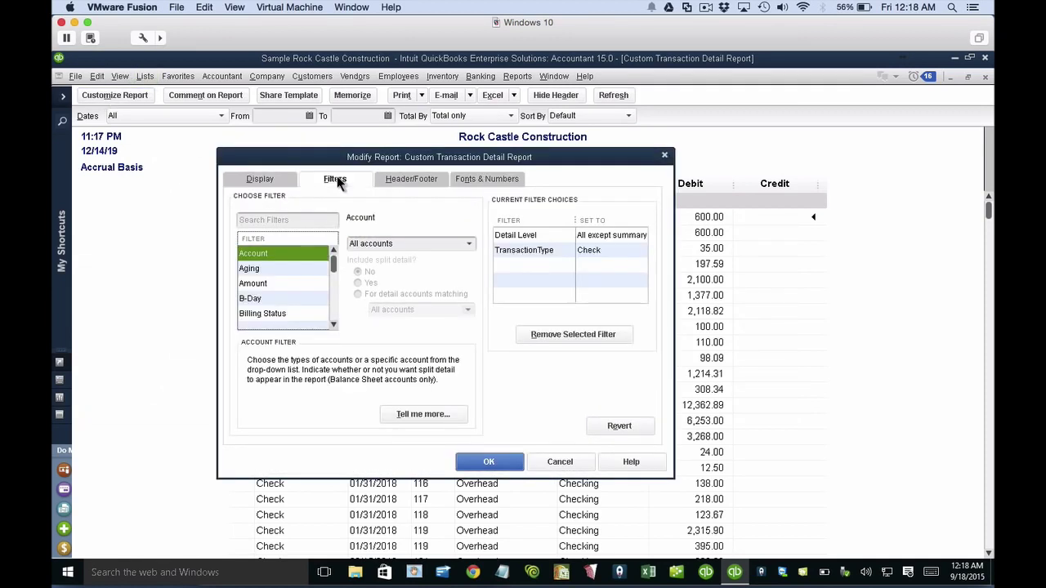
{"action": "left_click", "coordinate": [526, 236]}
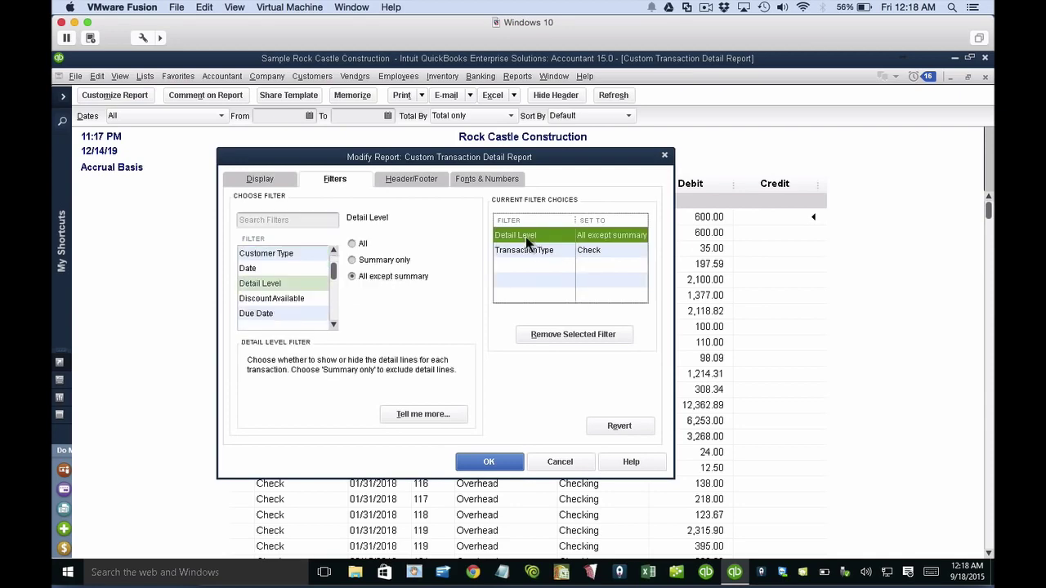
{"action": "left_click", "coordinate": [354, 243]}
{"action": "left_click", "coordinate": [489, 463]}
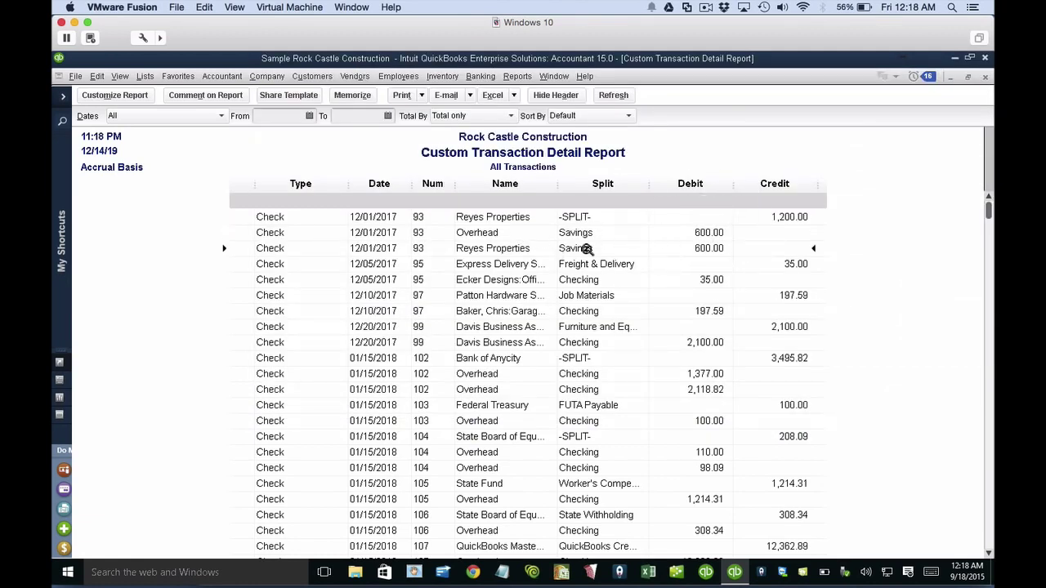
- Switch to PowerPoint, advance the slide show to the Missing Checks vs. Missing Invoices slide, and end it
{"action": "mouse_move", "coordinate": [658, 568]}
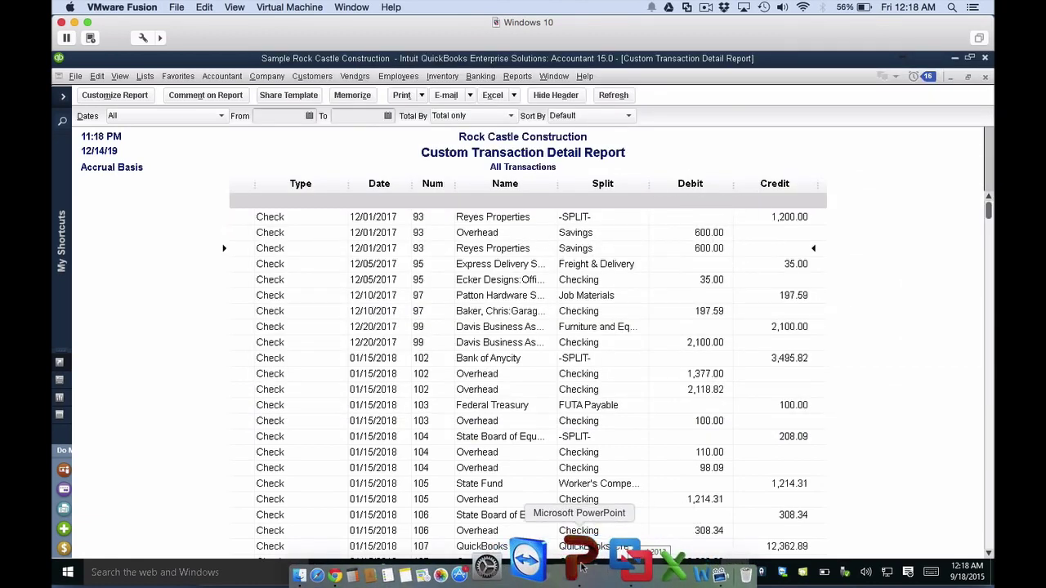
{"action": "left_click", "coordinate": [582, 563]}
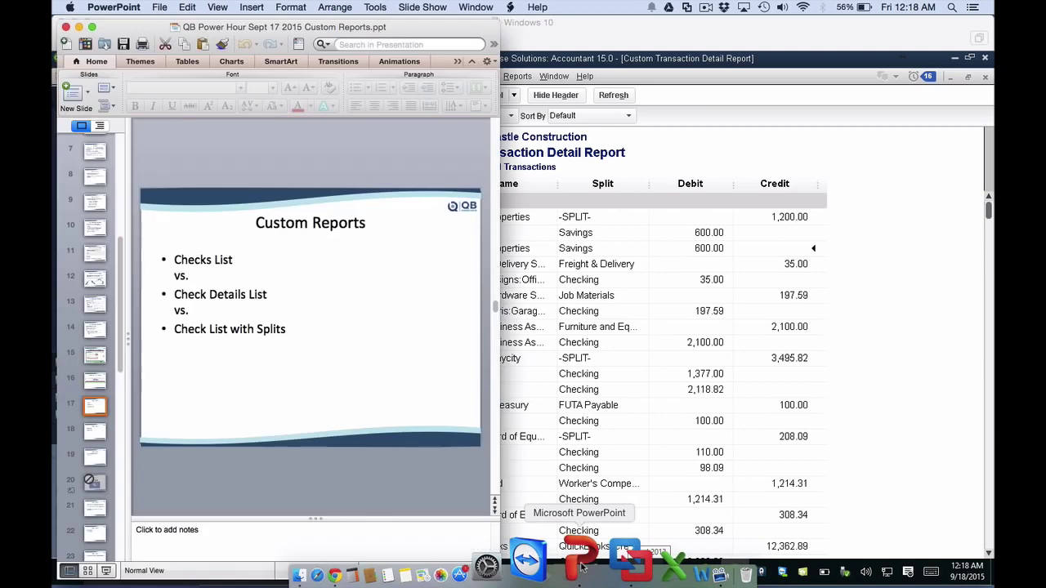
{"action": "left_click", "coordinate": [106, 571]}
{"action": "key", "text": "Right"}
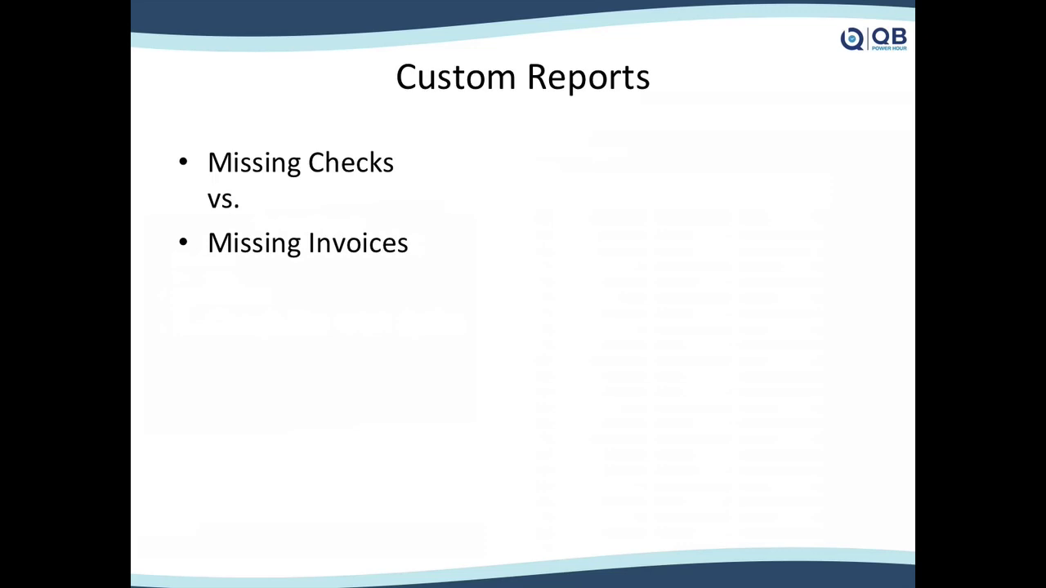
{"action": "key", "text": "Escape"}
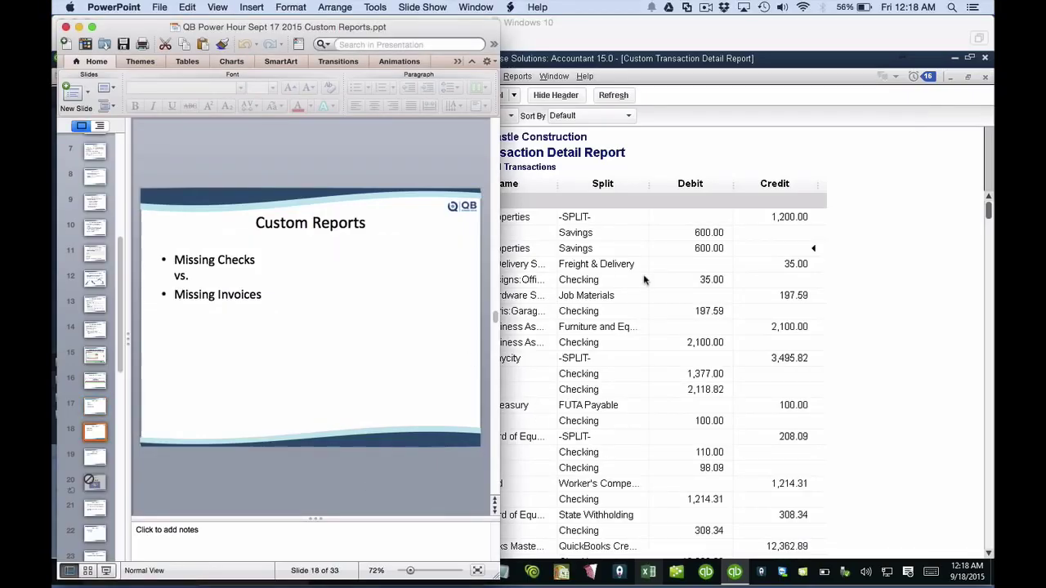
- Return to QuickBooks, close the custom report, and run the Missing Checks banking report for the Checking account
{"action": "key", "text": "super+Tab"}
{"action": "key", "text": "Escape"}
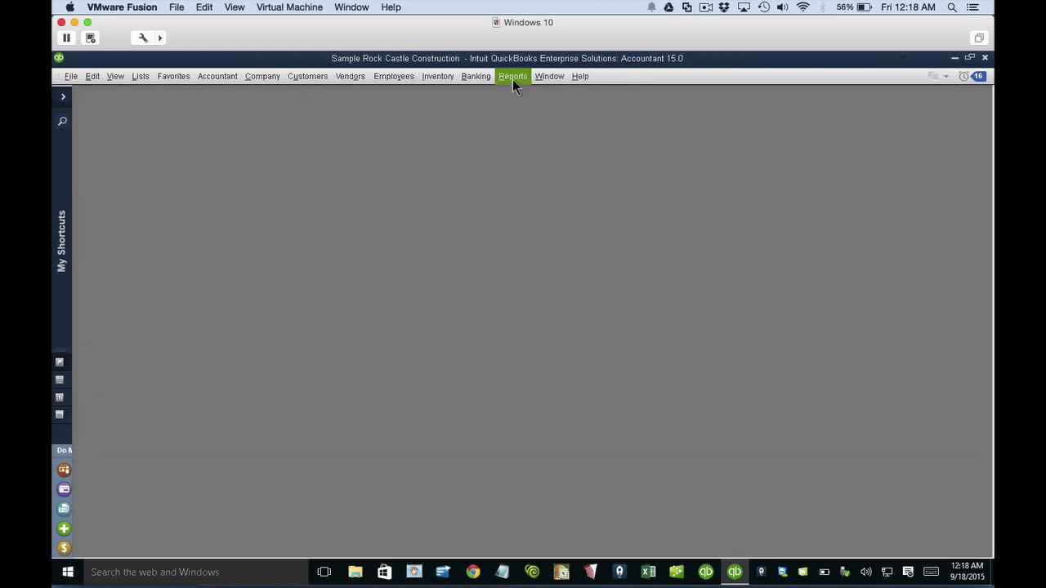
{"action": "left_click", "coordinate": [513, 77]}
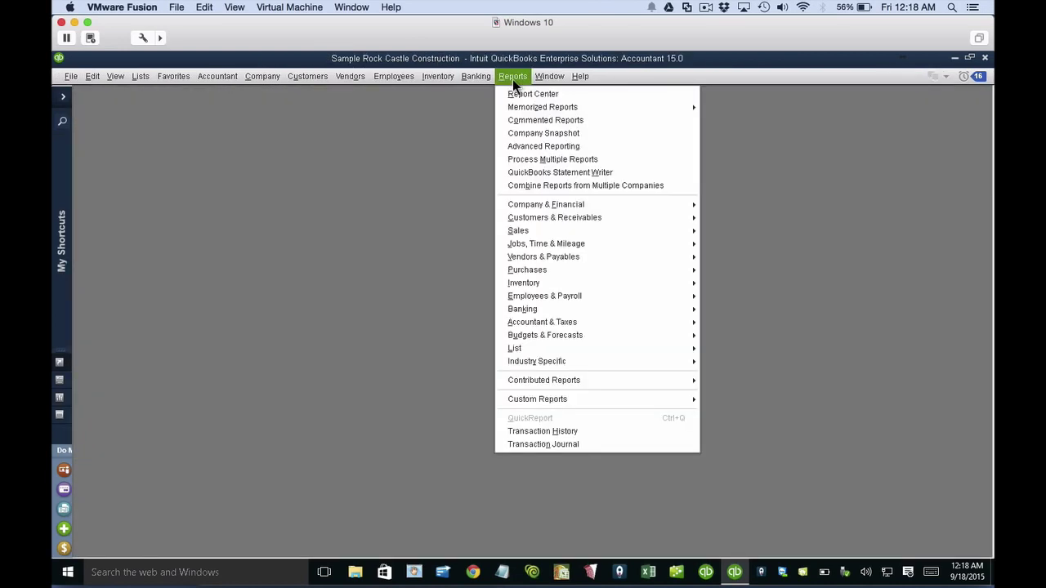
{"action": "left_click", "coordinate": [545, 313]}
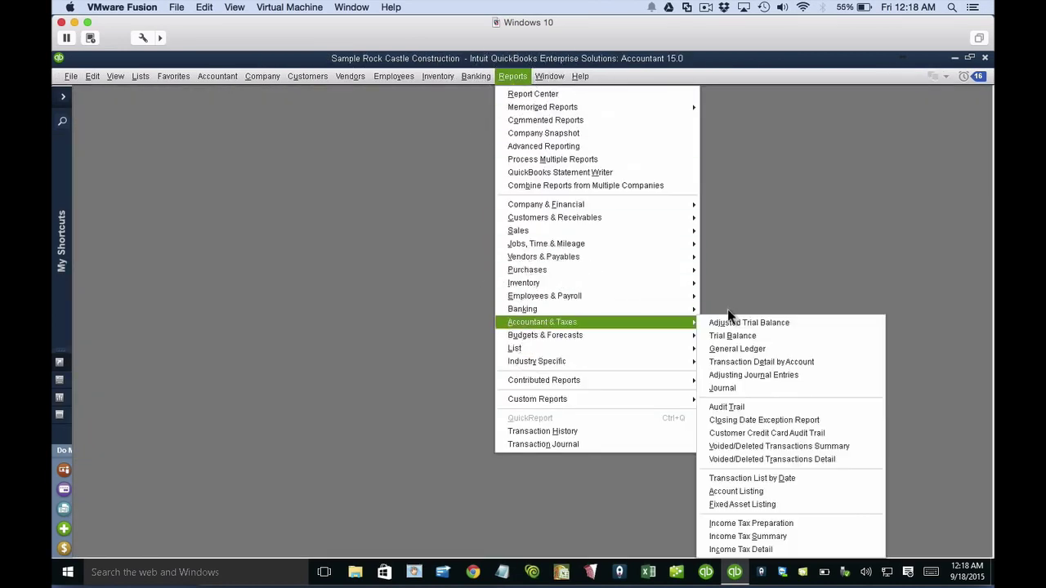
{"action": "left_click", "coordinate": [735, 334]}
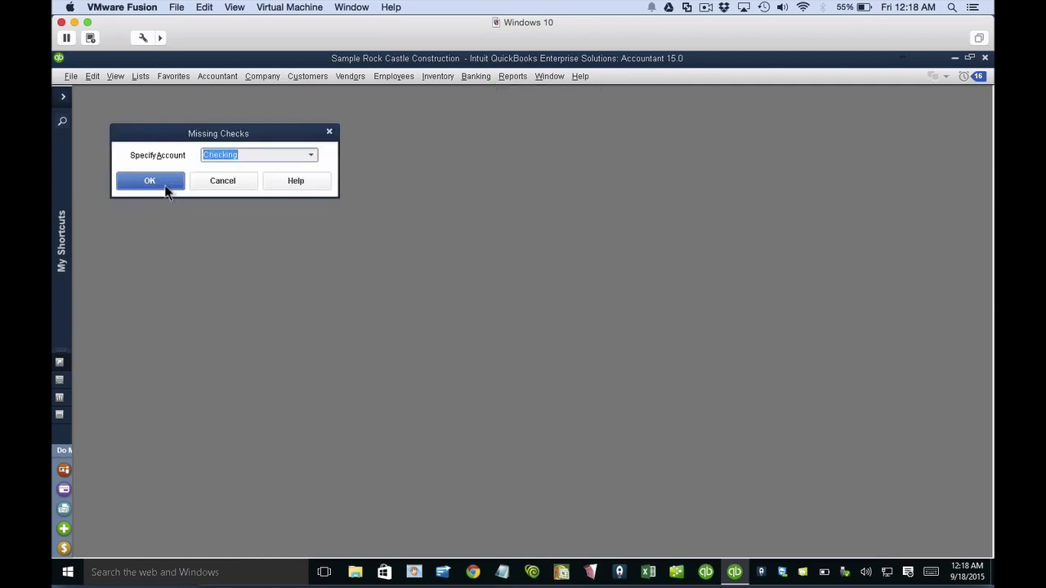
{"action": "left_click", "coordinate": [166, 187]}
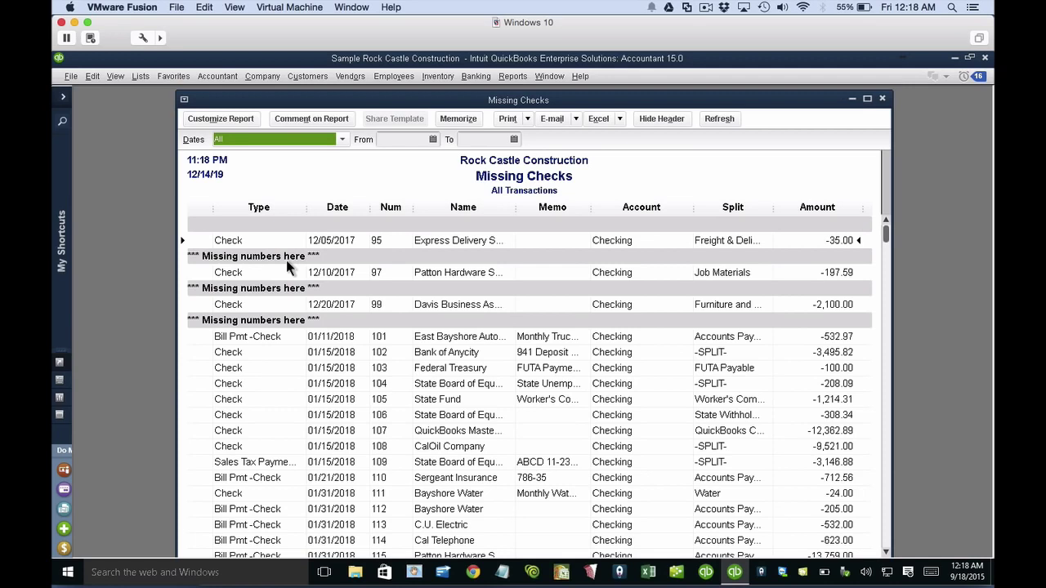
- Filter the Missing Checks report by transaction type Invoice
{"action": "left_click", "coordinate": [223, 120]}
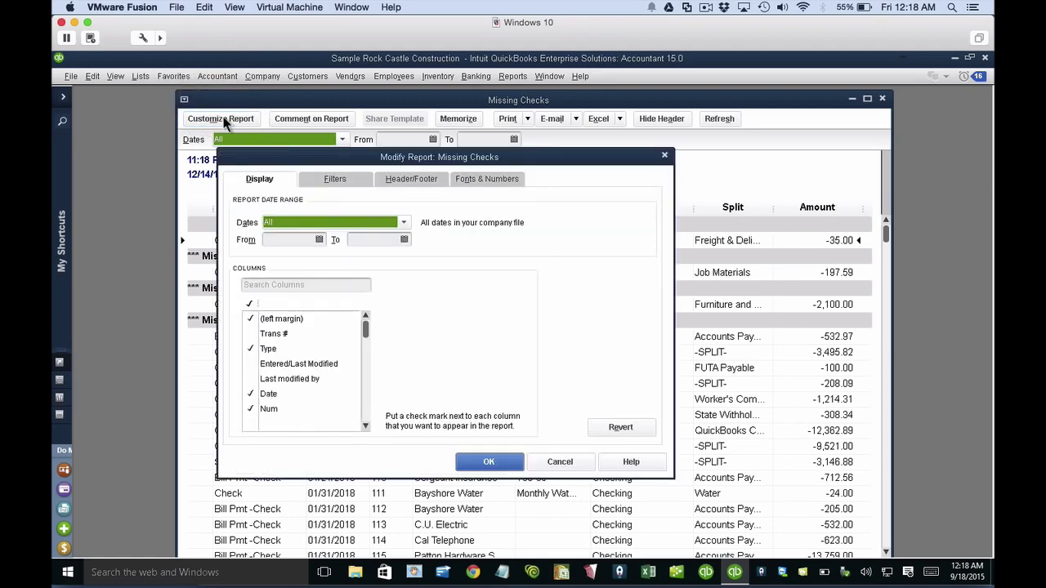
{"action": "left_click", "coordinate": [343, 180]}
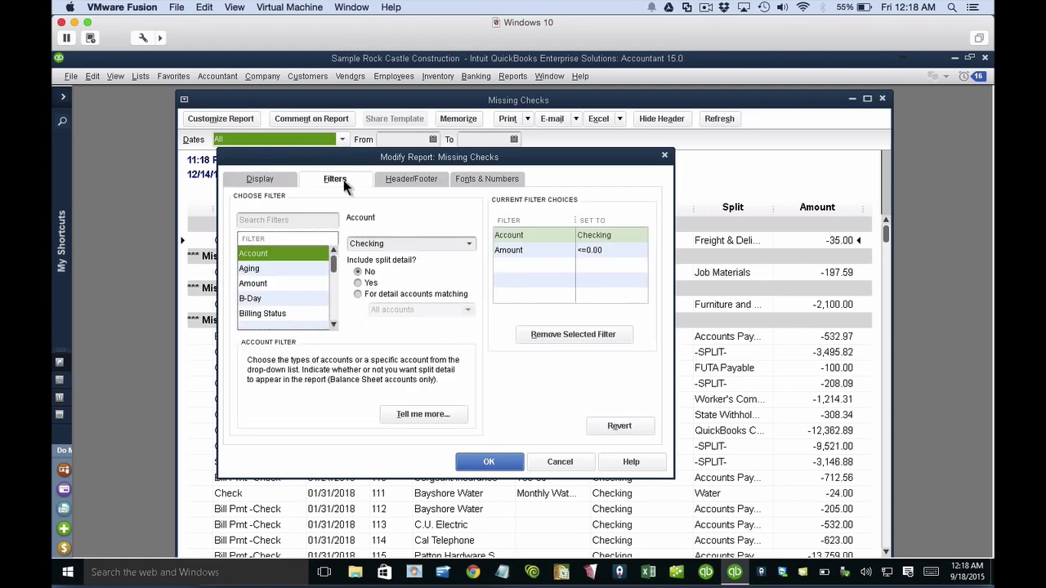
{"action": "left_click", "coordinate": [282, 268]}
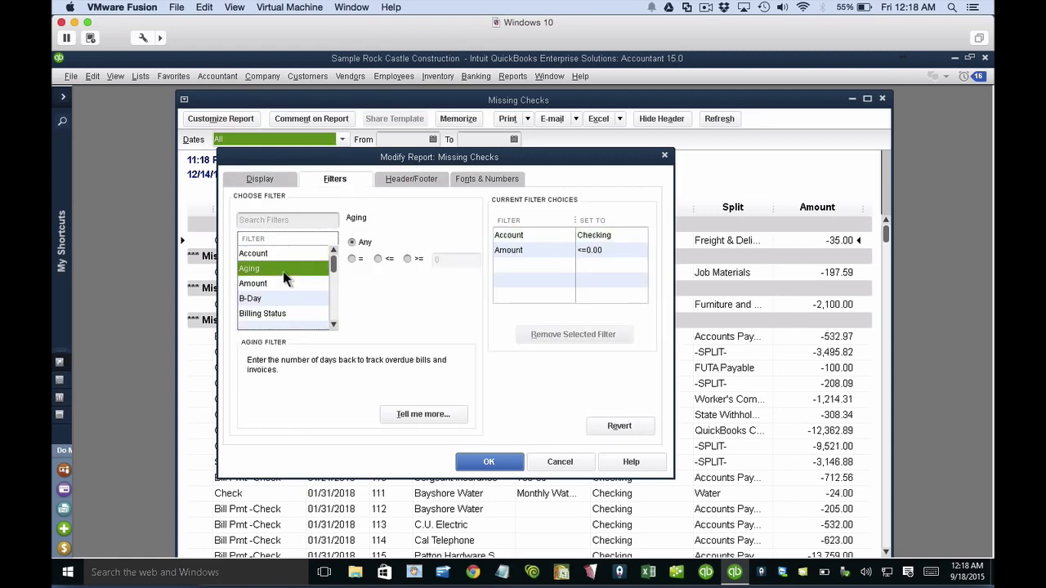
{"action": "key", "text": "t"}
{"action": "left_click", "coordinate": [285, 311]}
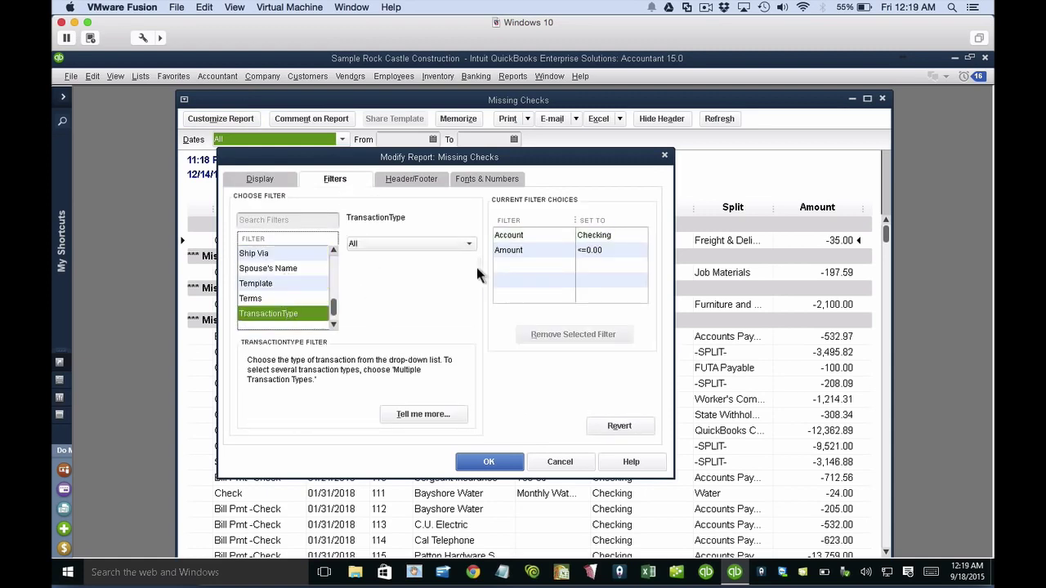
{"action": "left_click", "coordinate": [470, 244]}
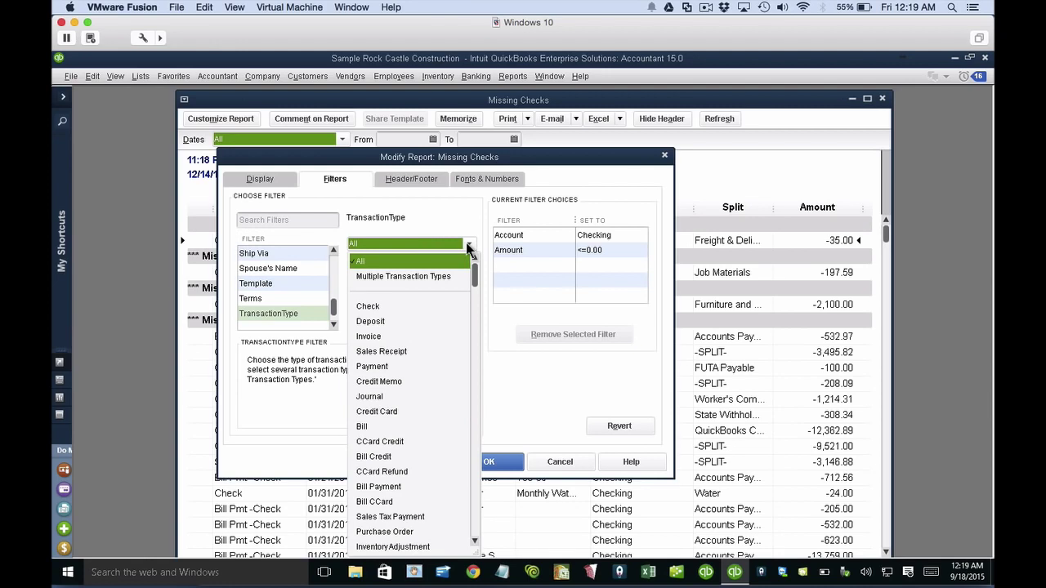
{"action": "left_click", "coordinate": [372, 334]}
- Change the report's Account filter from Checking to All accounts and apply the modified filters
{"action": "left_click", "coordinate": [540, 237]}
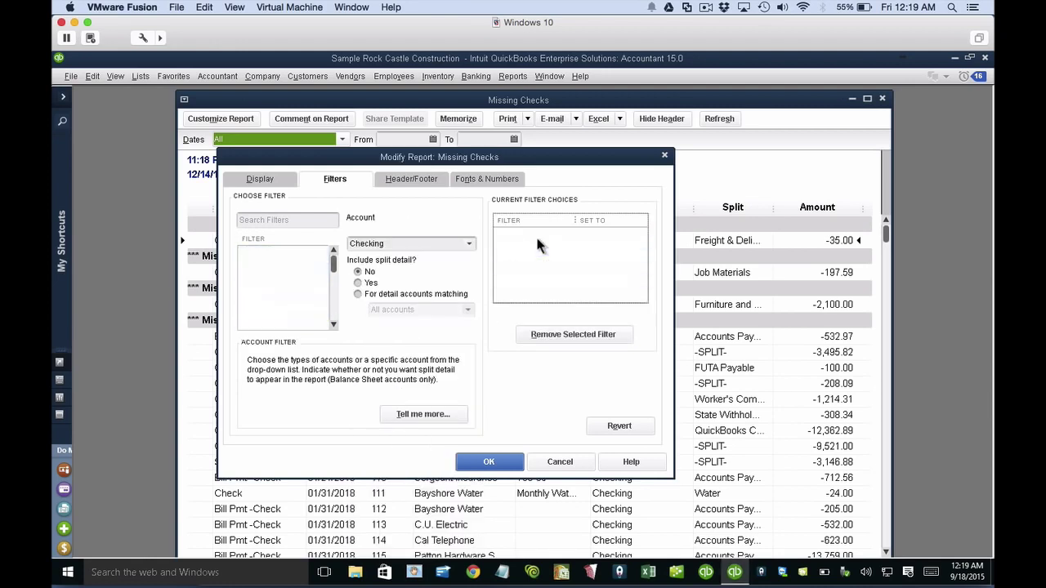
{"action": "left_click", "coordinate": [470, 245]}
{"action": "scroll", "coordinate": [449, 278], "scroll_direction": "up", "scroll_amount": 6}
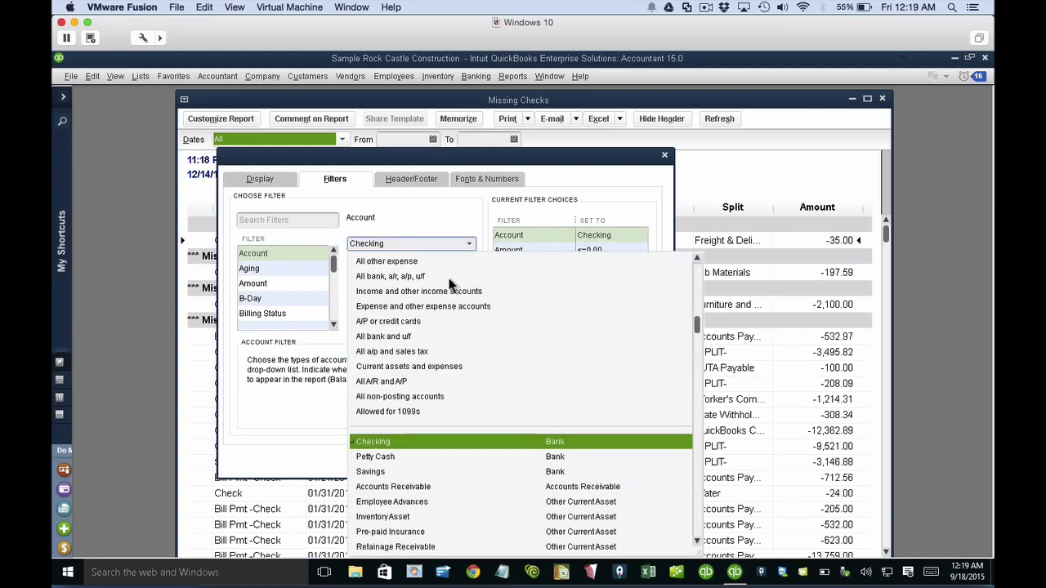
{"action": "left_click", "coordinate": [409, 262]}
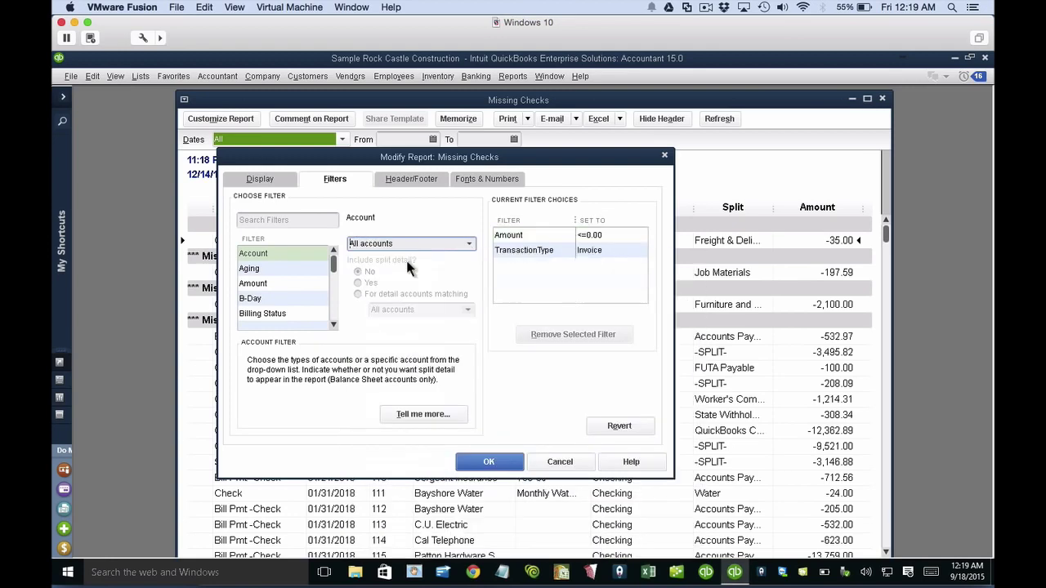
{"action": "left_click", "coordinate": [490, 460]}
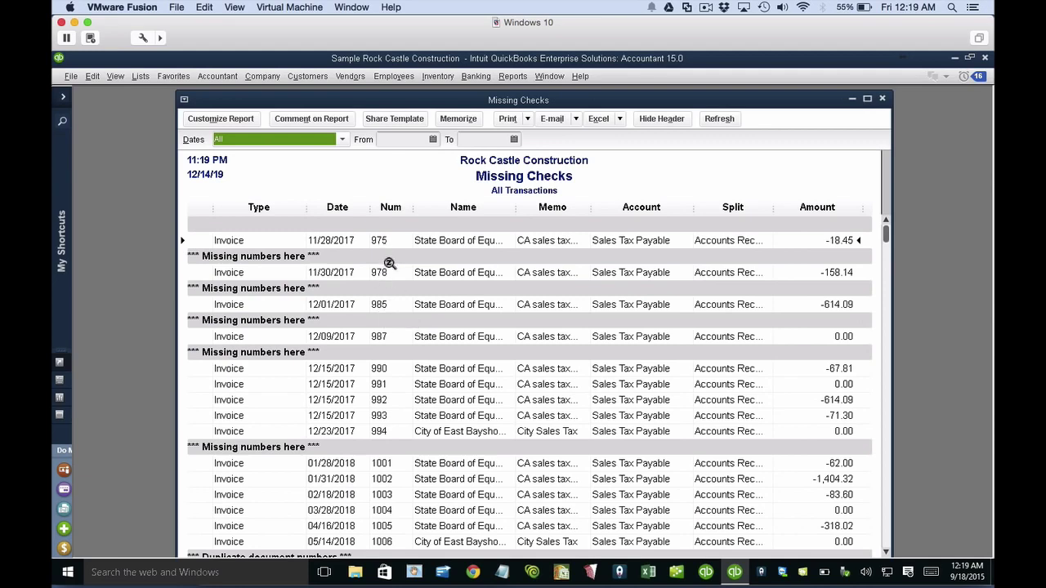
- Examine the report's invoice numbers for missing and duplicate document numbers
{"action": "scroll", "coordinate": [389, 419], "scroll_direction": "down", "scroll_amount": 4}
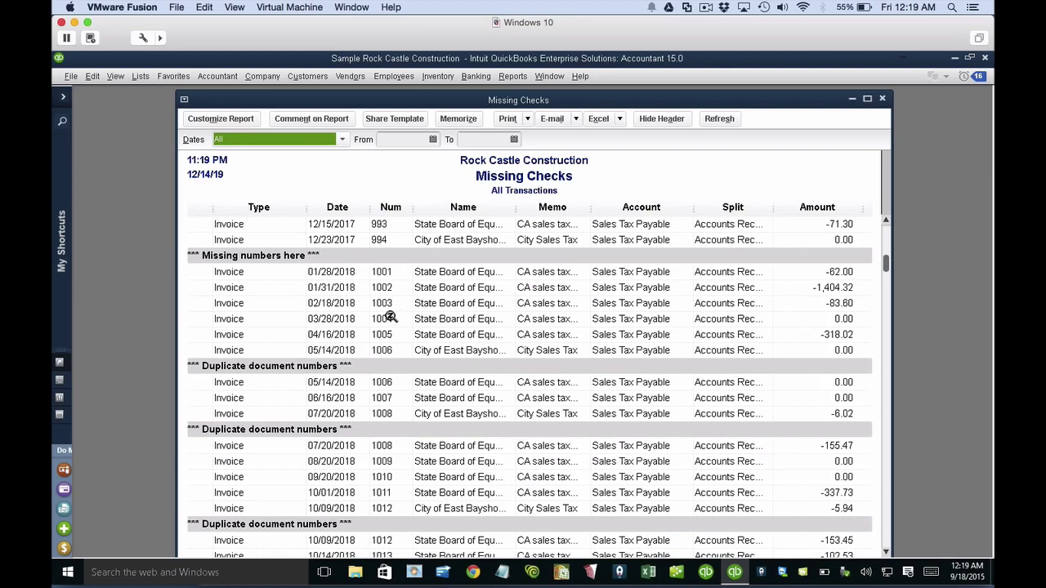
{"action": "scroll", "coordinate": [390, 318], "scroll_direction": "down", "scroll_amount": 6}
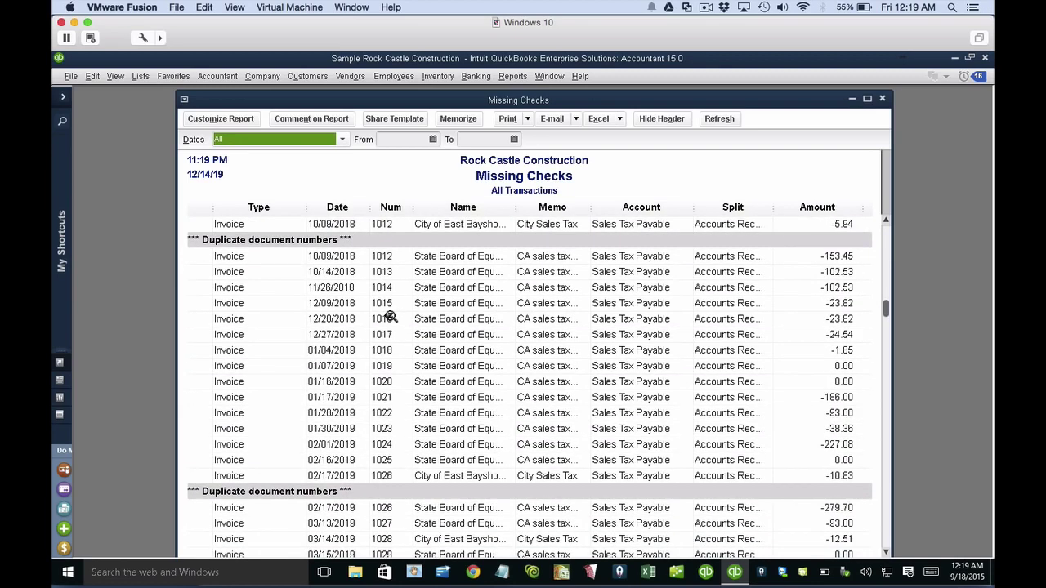
{"action": "scroll", "coordinate": [391, 314], "scroll_direction": "up", "scroll_amount": 1}
{"action": "scroll", "coordinate": [391, 313], "scroll_direction": "up", "scroll_amount": 1}
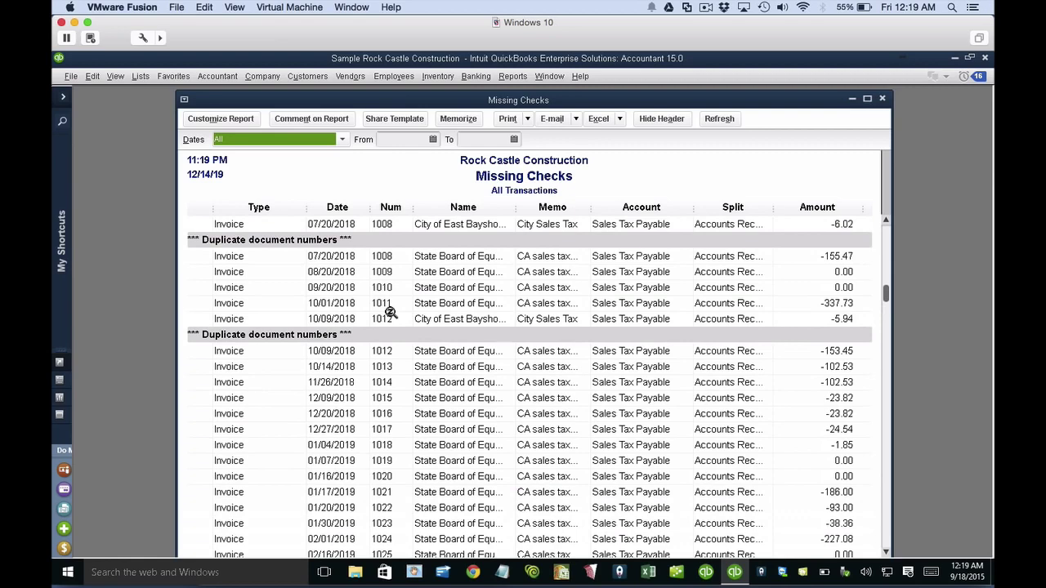
{"action": "scroll", "coordinate": [435, 345], "scroll_direction": "up", "scroll_amount": 2}
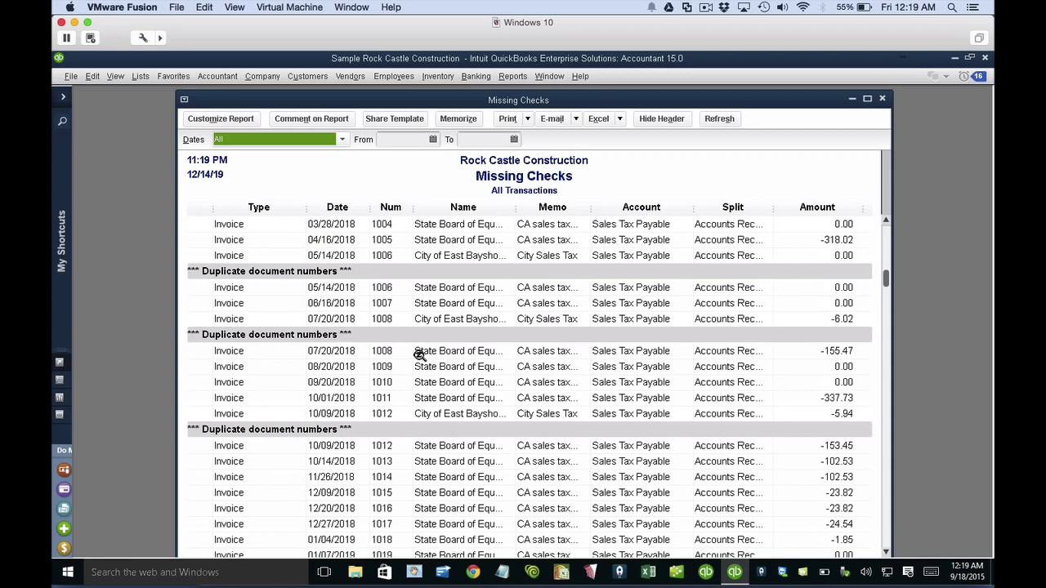
{"action": "scroll", "coordinate": [419, 355], "scroll_direction": "up", "scroll_amount": 1}
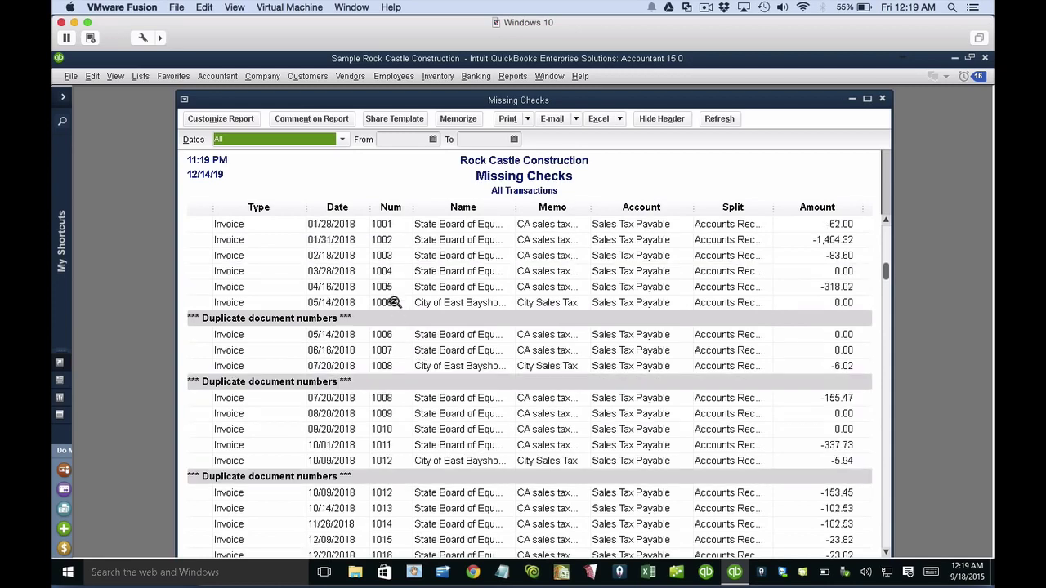
{"action": "left_click", "coordinate": [395, 302]}
{"action": "scroll", "coordinate": [384, 339], "scroll_direction": "up", "scroll_amount": 5}
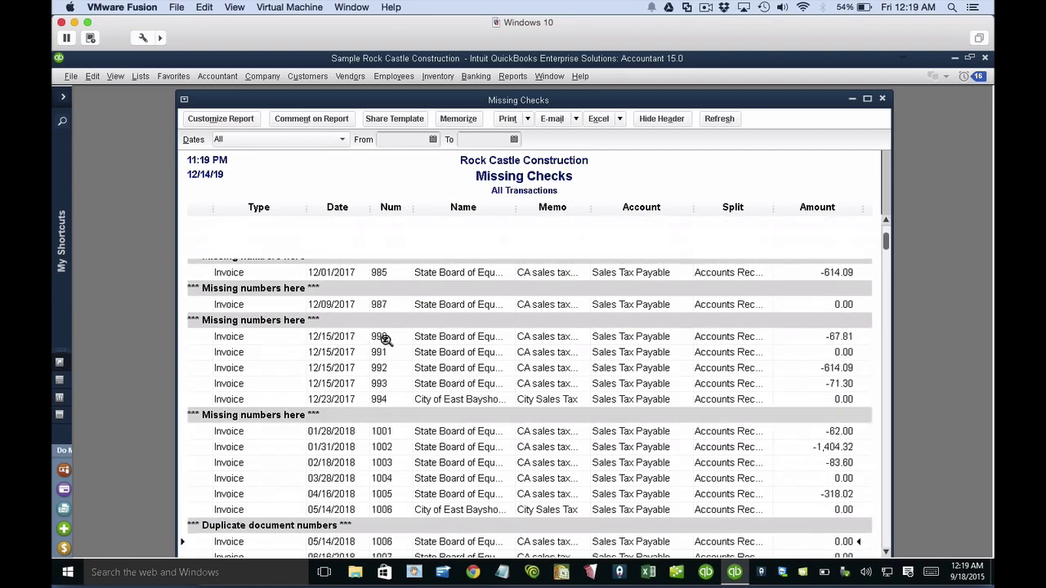
- Close the report, switch to PowerPoint, and start the slide show from slide 19 on Retained Earnings Adjustment and Audit Trail
{"action": "double_click", "coordinate": [184, 99]}
{"action": "mouse_move", "coordinate": [541, 576]}
{"action": "left_click", "coordinate": [587, 568]}
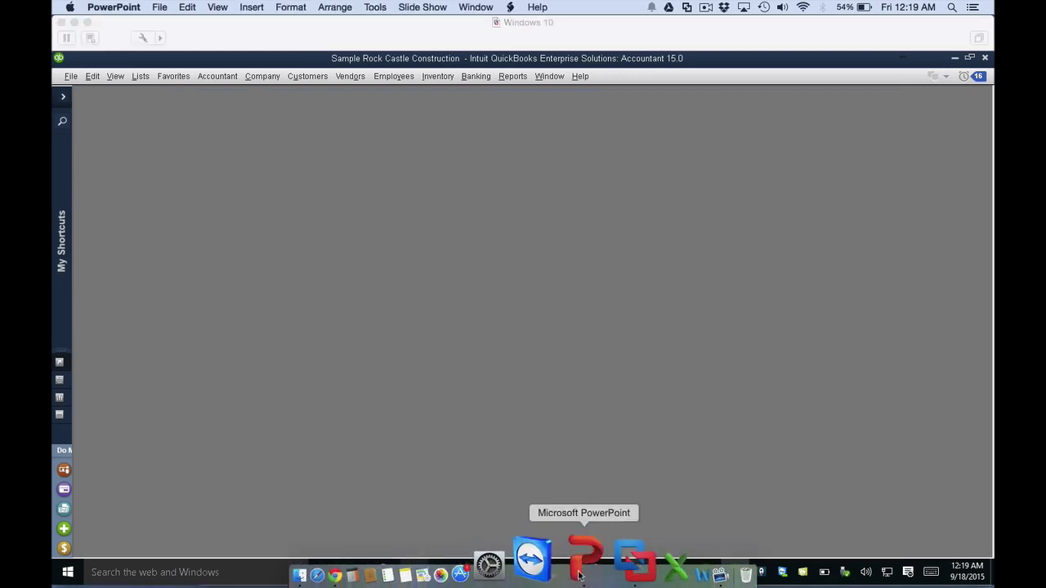
{"action": "left_click", "coordinate": [96, 460]}
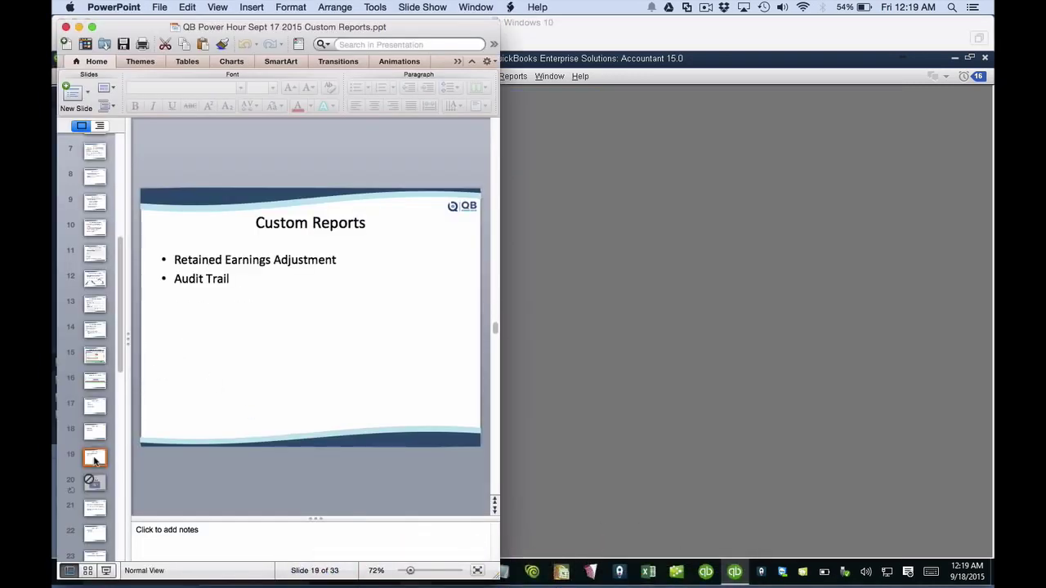
{"action": "left_click", "coordinate": [107, 571]}
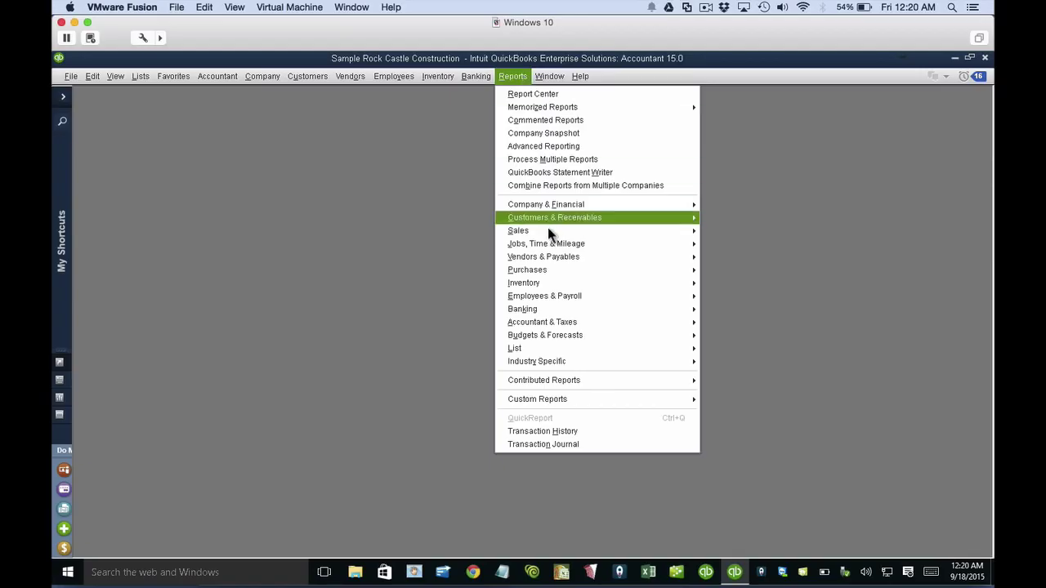
- Back in QuickBooks, run the standard Balance Sheet as of 01/01/2019, maximize it, and examine the Retained Earnings balance
{"action": "mouse_move", "coordinate": [572, 204]}
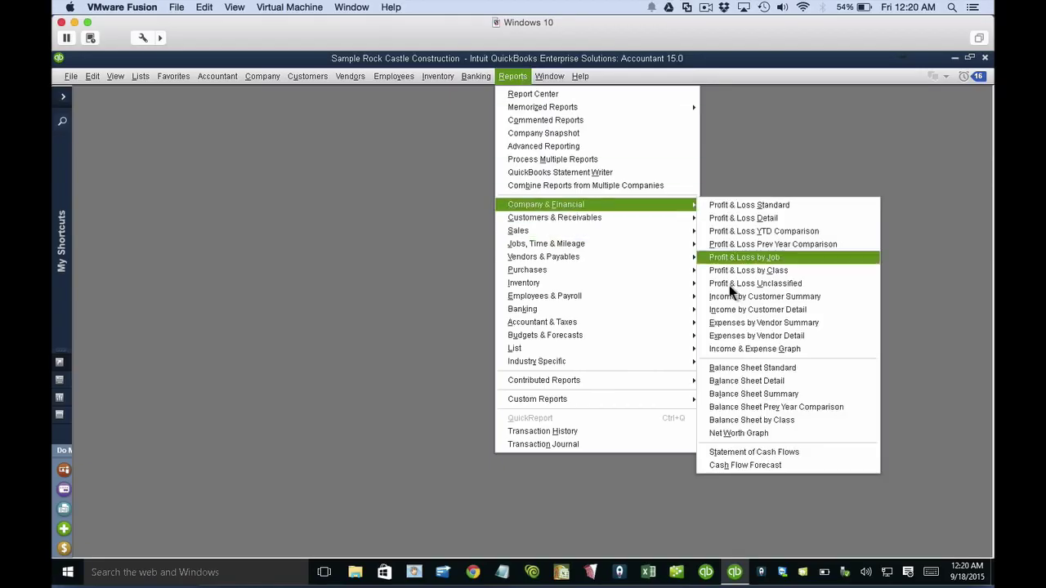
{"action": "left_click", "coordinate": [752, 368]}
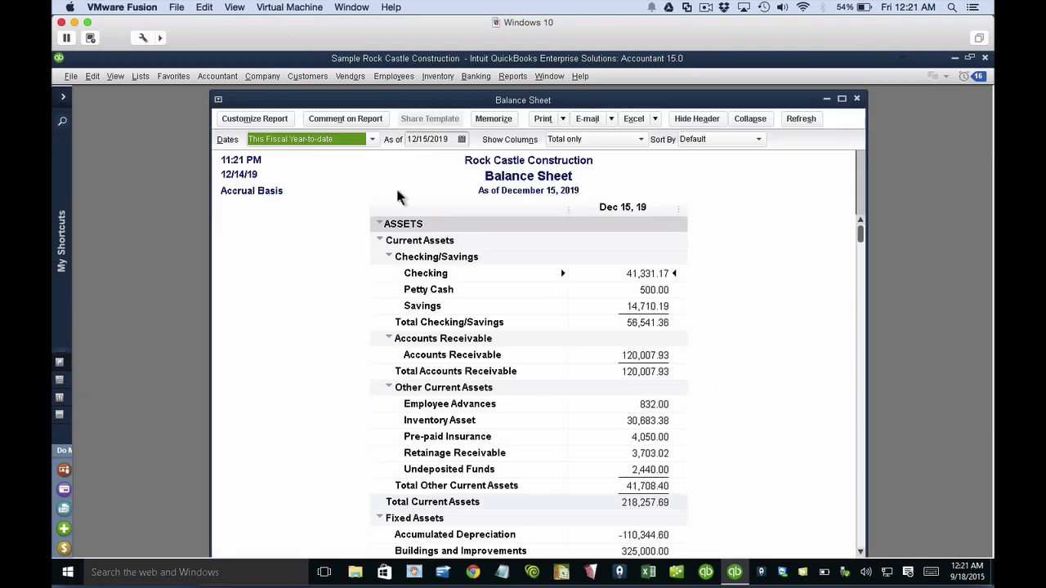
{"action": "left_click", "coordinate": [439, 141]}
{"action": "key", "text": "y"}
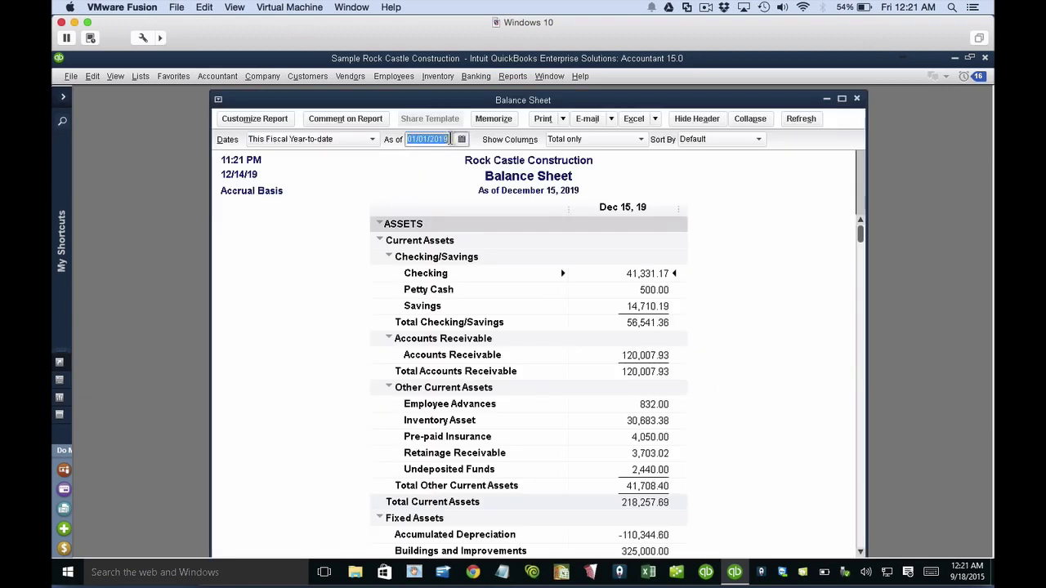
{"action": "left_click", "coordinate": [813, 121]}
{"action": "left_click", "coordinate": [842, 98]}
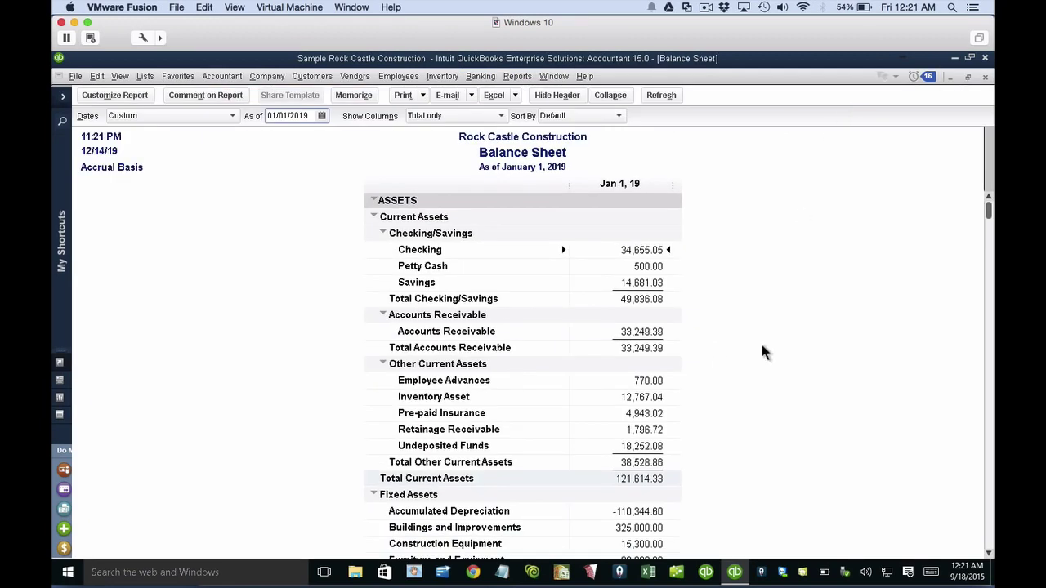
{"action": "left_click_drag", "start_coordinate": [988, 212], "coordinate": [996, 546]}
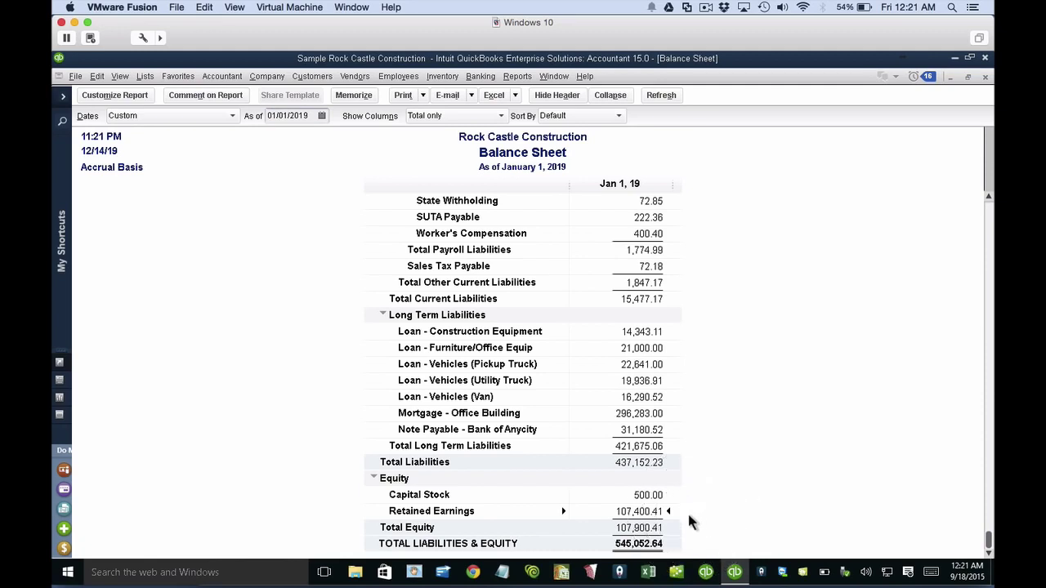
{"action": "left_click", "coordinate": [645, 511]}
- Open a new general journal entry dated 12/31/2018 and place its window beside the Balance Sheet
{"action": "left_click", "coordinate": [269, 73]}
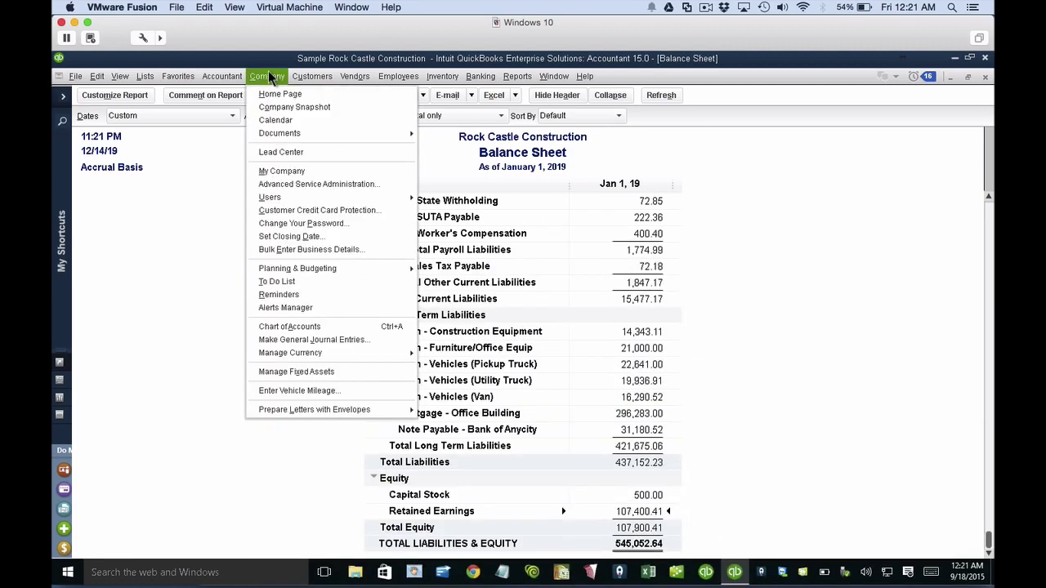
{"action": "left_click", "coordinate": [332, 337]}
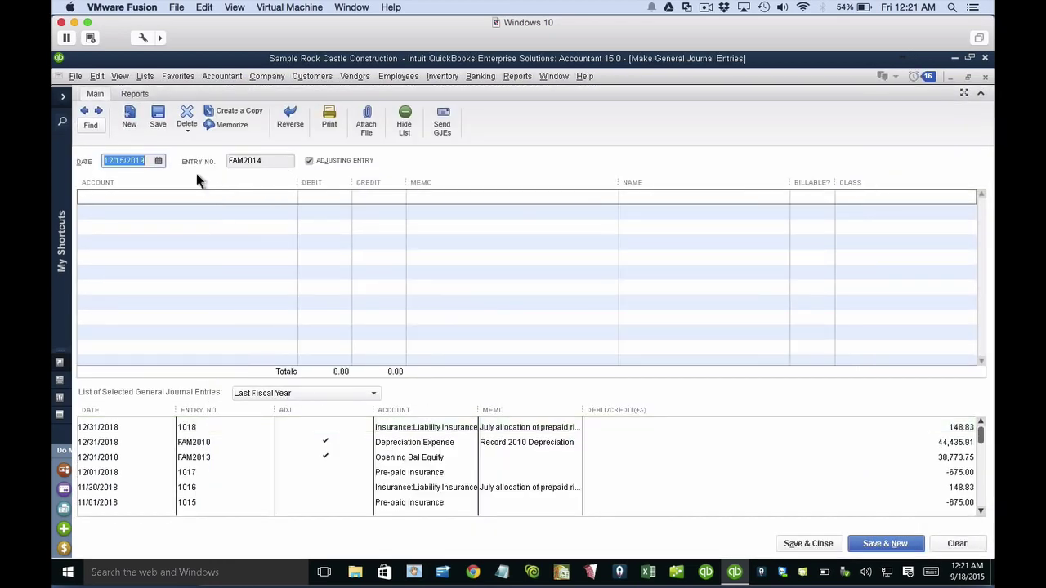
{"action": "type", "text": "12312018"}
{"action": "left_click", "coordinate": [970, 75]}
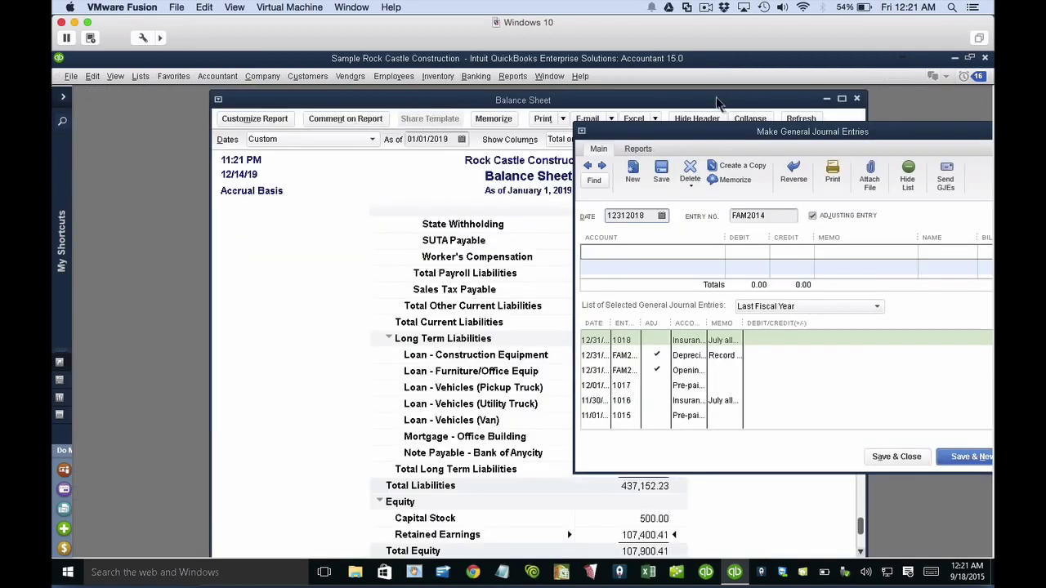
{"action": "left_click_drag", "start_coordinate": [701, 133], "coordinate": [740, 132]}
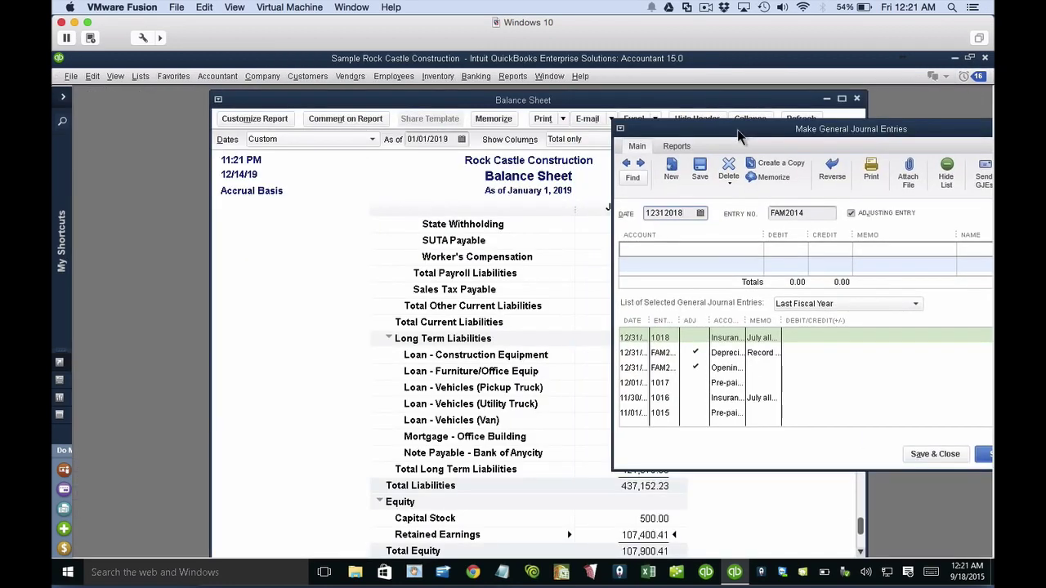
- Debit 107,400.41 to Retained Earnings on the first line of the journal entry
{"action": "left_click", "coordinate": [668, 250]}
{"action": "type", "text": "Re"}
{"action": "type", "text": "tained"}
{"action": "left_click", "coordinate": [787, 254]}
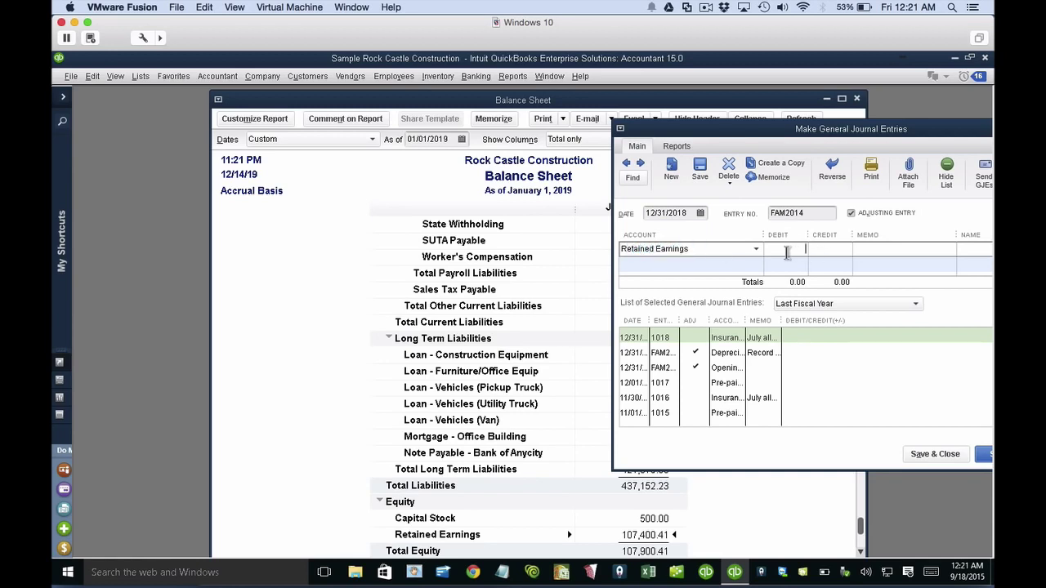
{"action": "type", "text": "107400.41"}
- Credit the offsetting amount to the RE equity account, save and close the journal entry, and return to the maximized Balance Sheet
{"action": "left_click", "coordinate": [686, 265]}
{"action": "type", "text": "RE"}
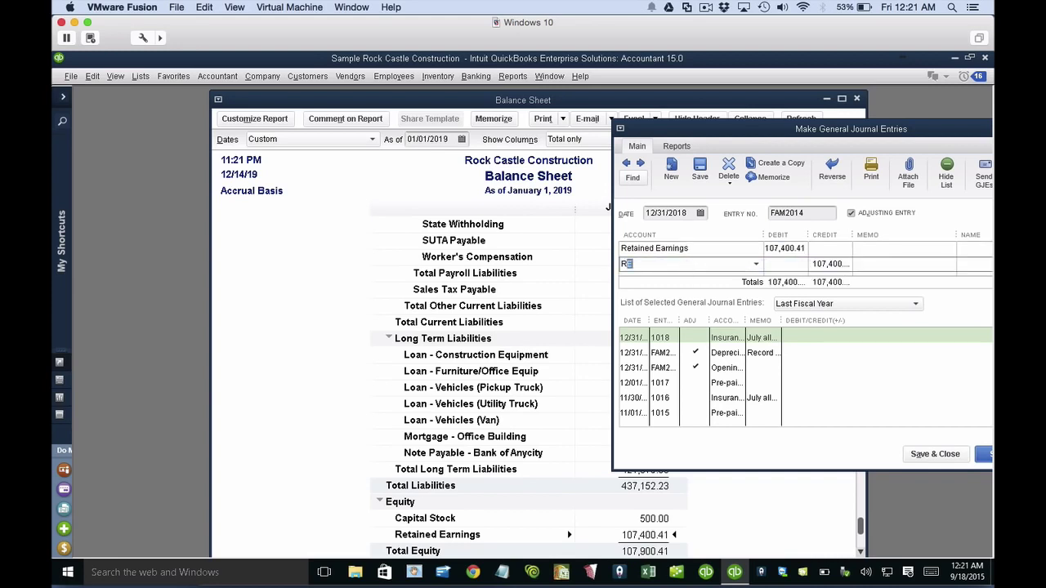
{"action": "left_click", "coordinate": [756, 266]}
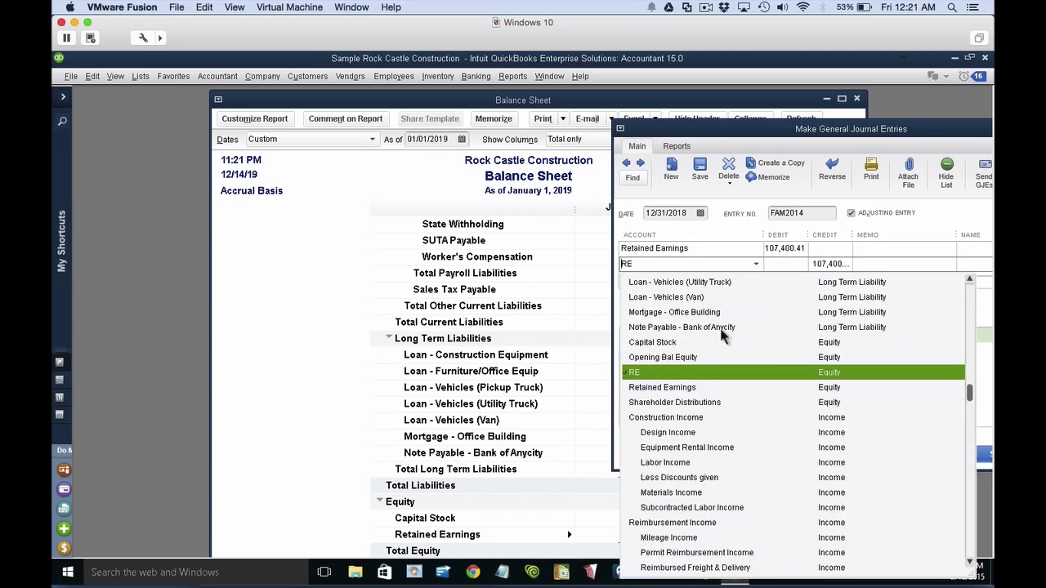
{"action": "left_click", "coordinate": [650, 376]}
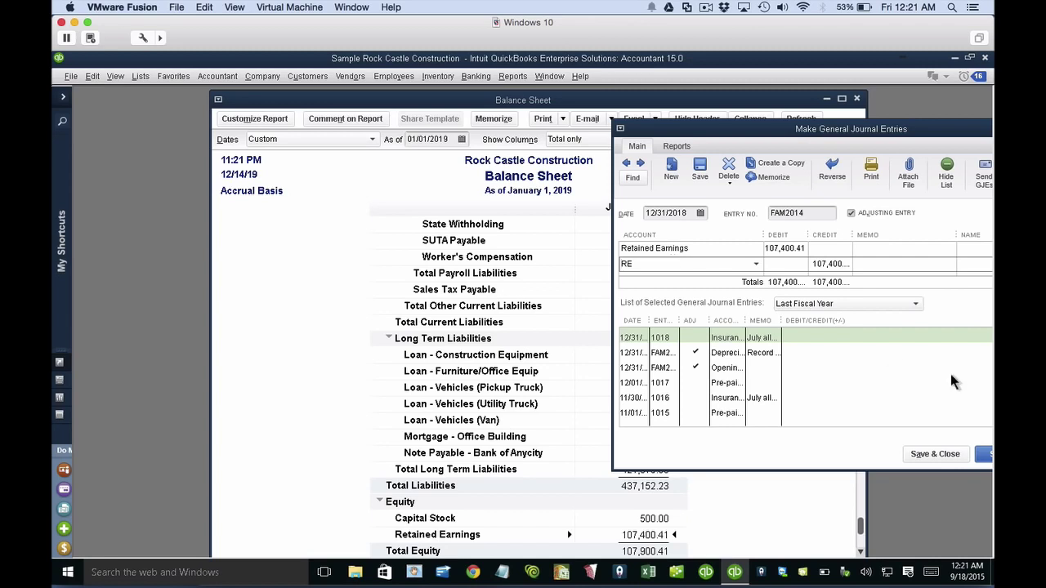
{"action": "left_click", "coordinate": [937, 453]}
{"action": "left_click", "coordinate": [485, 283]}
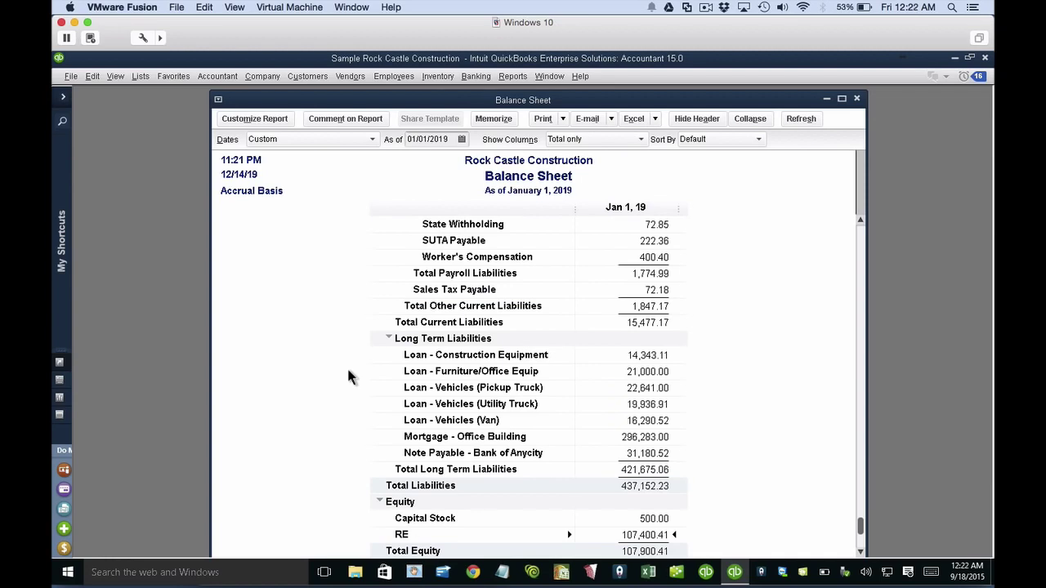
{"action": "left_click", "coordinate": [842, 98]}
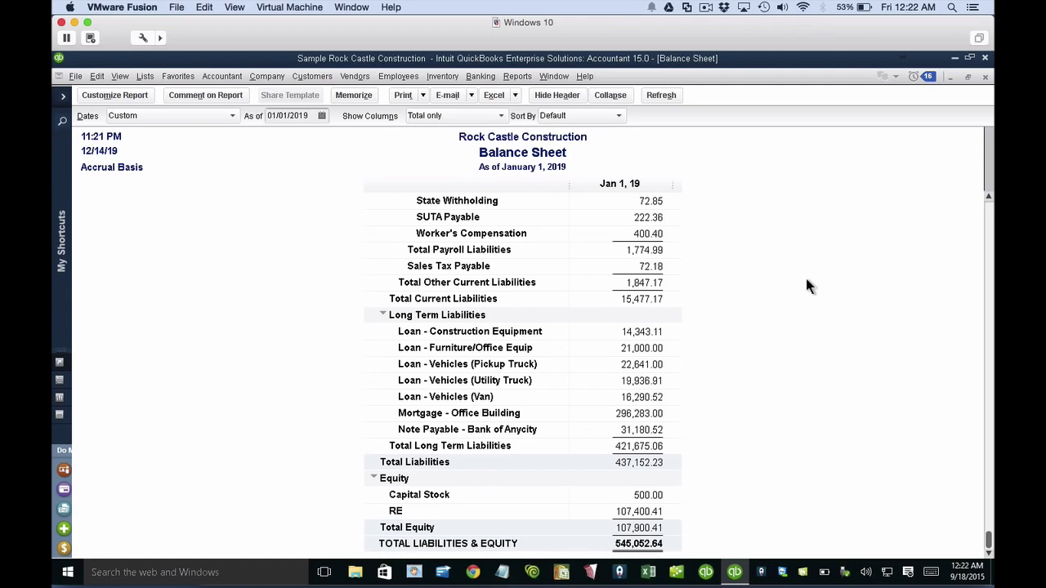
- Fill in the new Savings check: date 12/29/2018, payee Bank of Anycity, amount 600.00
{"action": "key", "text": "ctrl+w"}
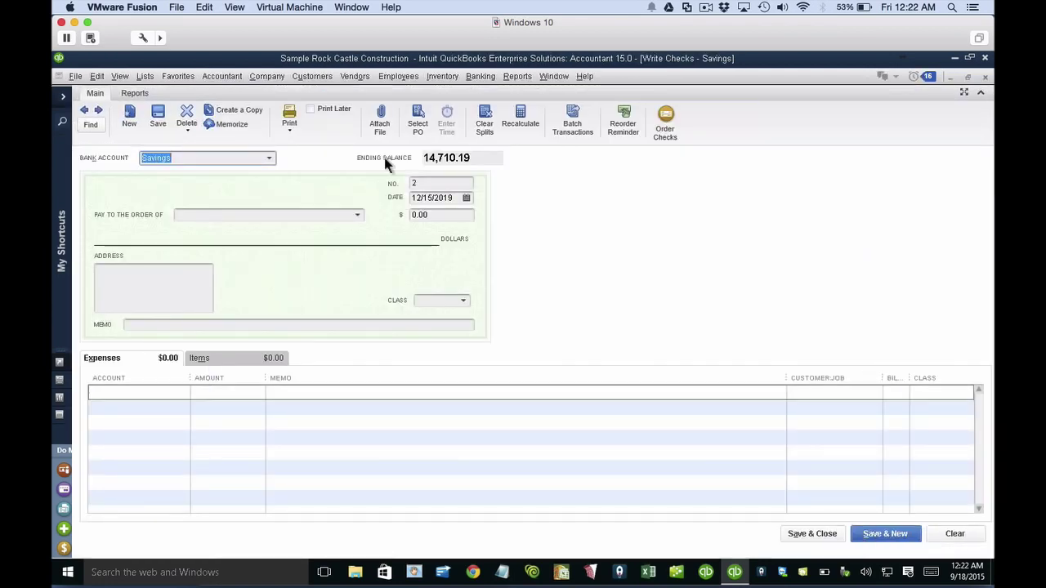
{"action": "left_click", "coordinate": [440, 198]}
{"action": "double_click", "coordinate": [439, 198]}
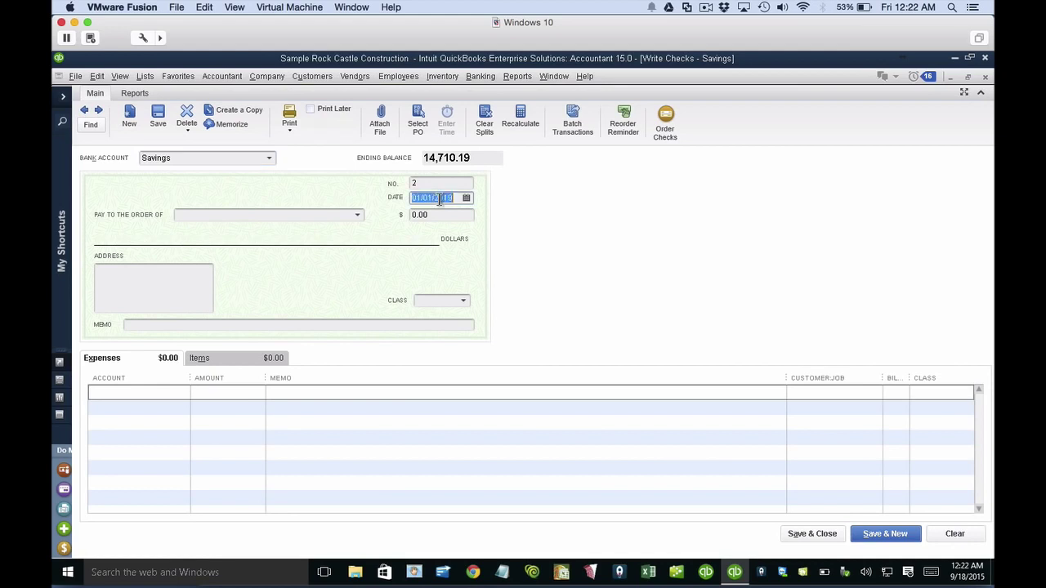
{"action": "left_click", "coordinate": [211, 214]}
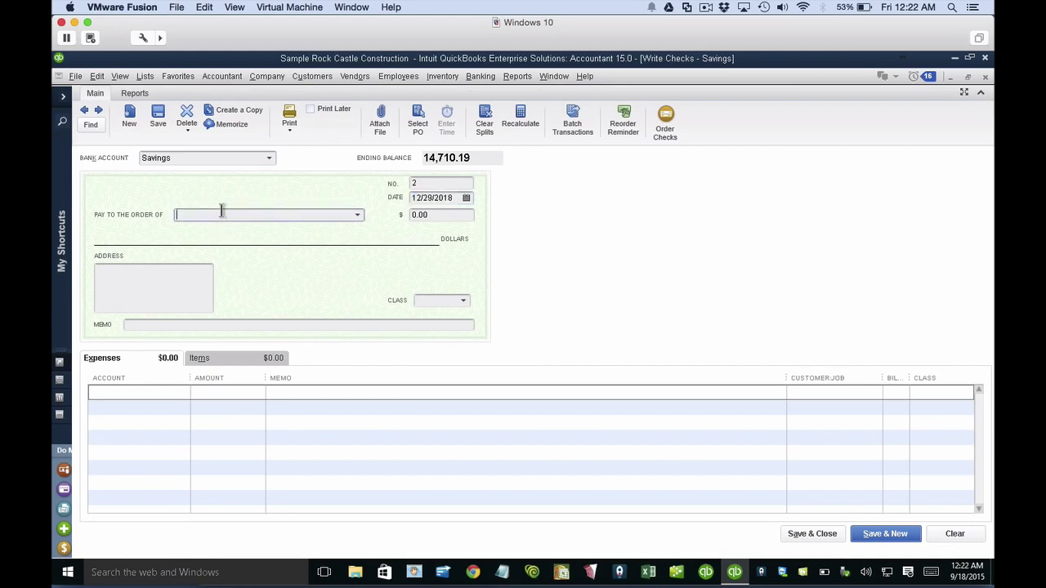
{"action": "left_click", "coordinate": [357, 215]}
{"action": "left_click", "coordinate": [237, 246]}
{"action": "key", "text": "Tab"}
{"action": "type", "text": "600"}
{"action": "key", "text": "Tab"}
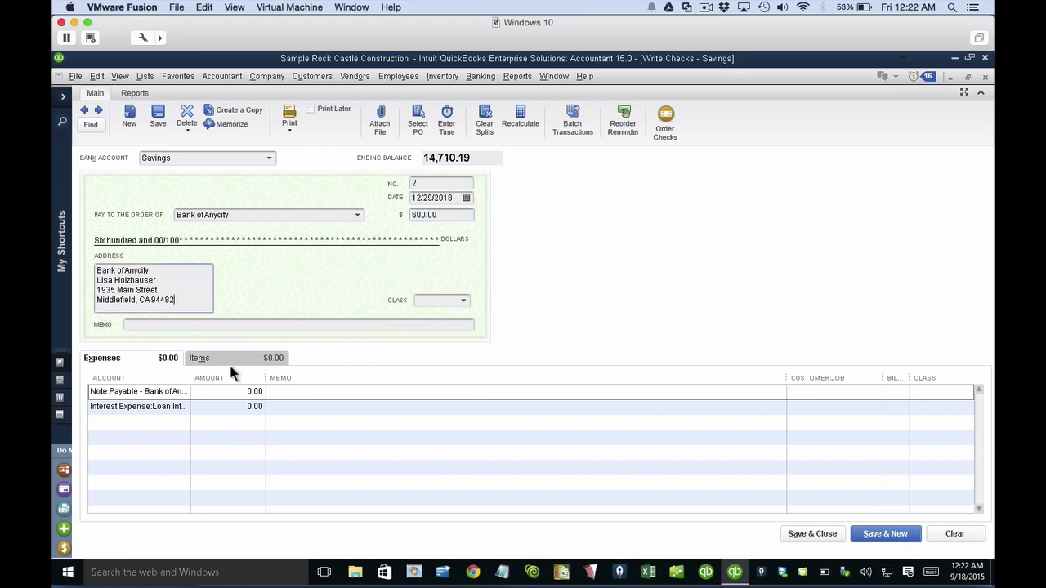
- Allocate 600.00 of the check to the loan interest expense line
{"action": "left_click", "coordinate": [241, 407]}
{"action": "type", "text": "600"}
{"action": "key", "text": "Tab"}
- Restore the windows, narrow the Balance Sheet, and place the Write Checks window beside it so both can be seen
{"action": "left_click", "coordinate": [964, 93]}
{"action": "left_click_drag", "start_coordinate": [477, 109], "coordinate": [746, 131]}
{"action": "left_click_drag", "start_coordinate": [418, 104], "coordinate": [282, 102]}
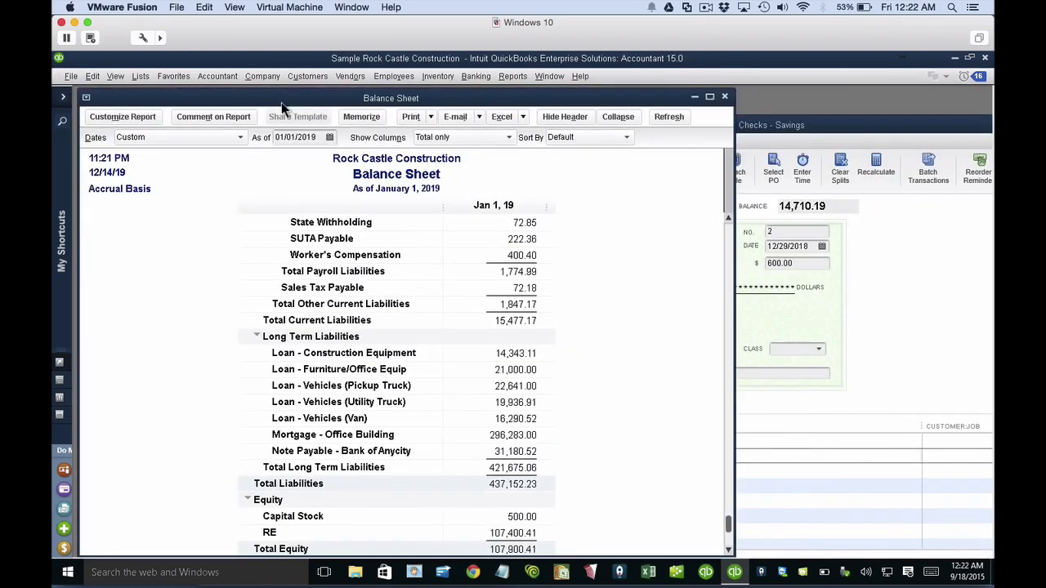
{"action": "left_click", "coordinate": [756, 123]}
{"action": "left_click", "coordinate": [412, 117]}
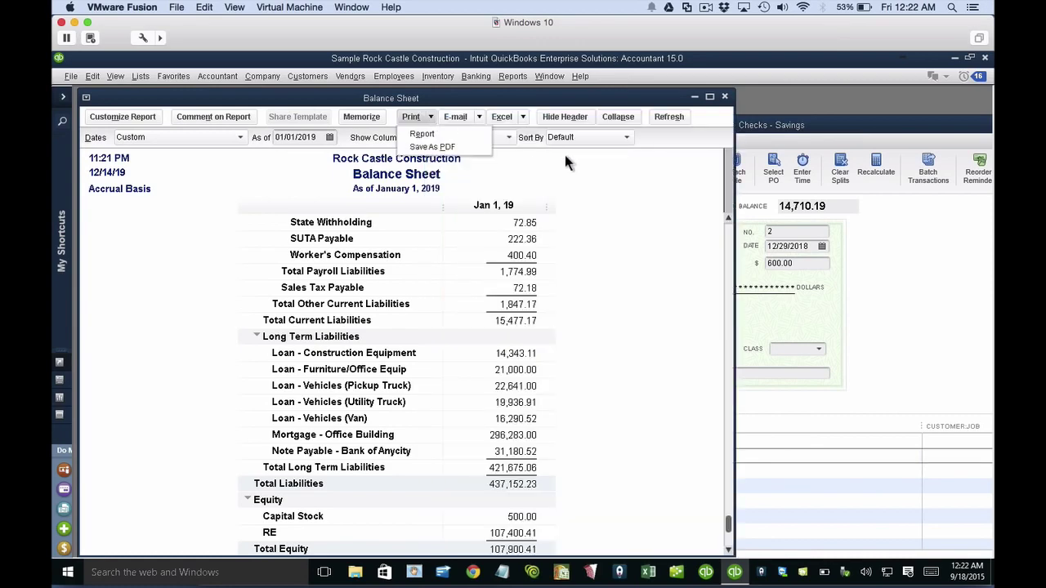
{"action": "left_click_drag", "start_coordinate": [770, 114], "coordinate": [852, 115]}
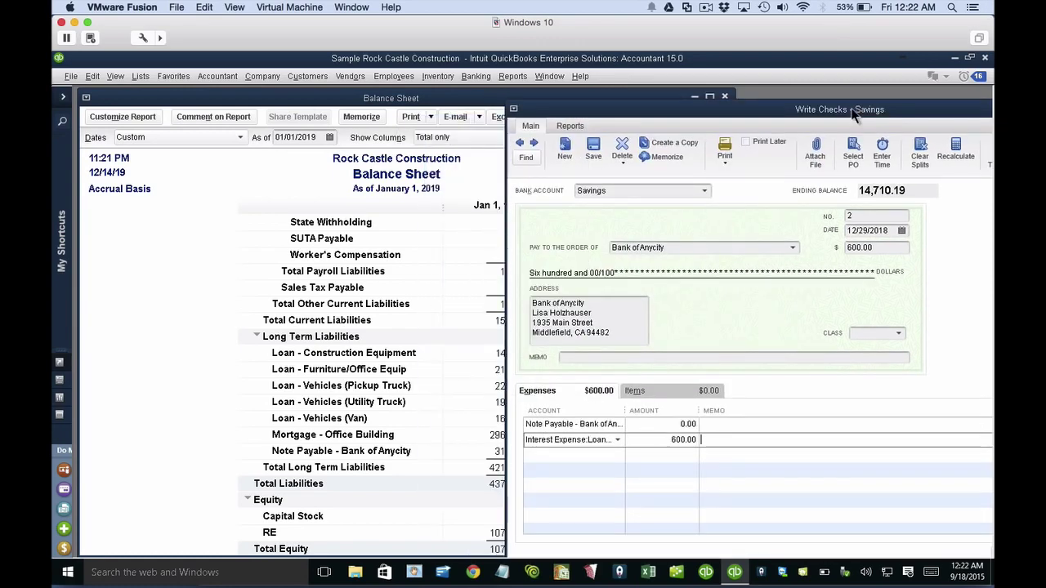
{"action": "left_click", "coordinate": [547, 95]}
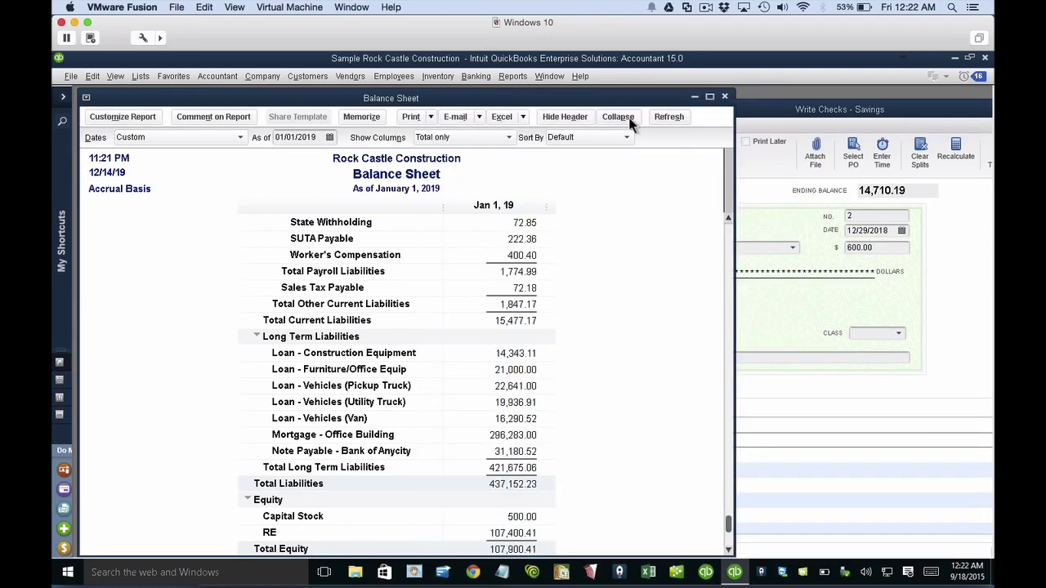
{"action": "left_click_drag", "start_coordinate": [736, 154], "coordinate": [482, 147]}
{"action": "left_click_drag", "start_coordinate": [685, 100], "coordinate": [588, 86]}
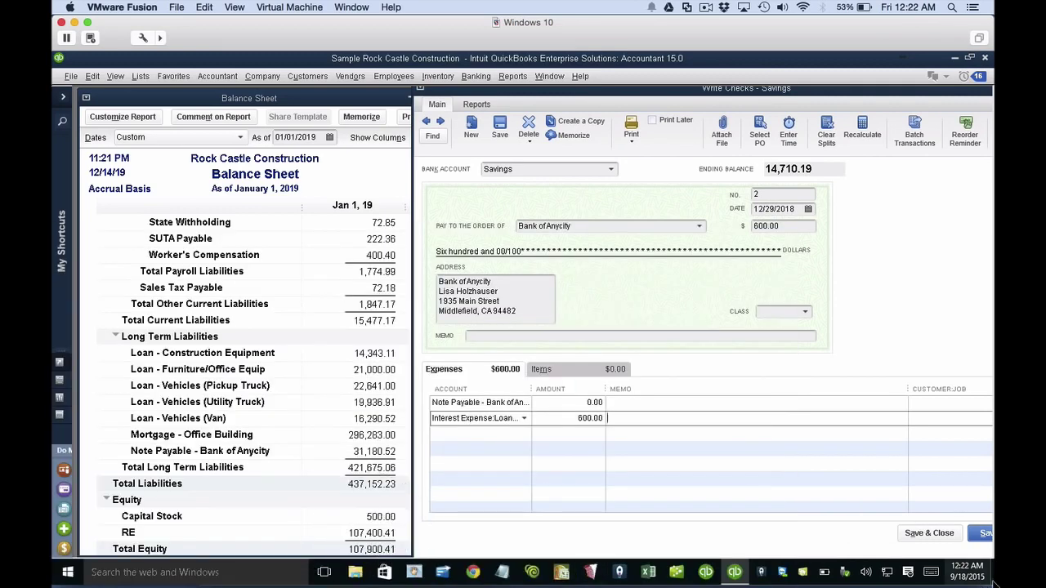
- Save and close the check, and examine the equity section of the refreshed Balance Sheet under magnification
{"action": "left_click", "coordinate": [937, 535]}
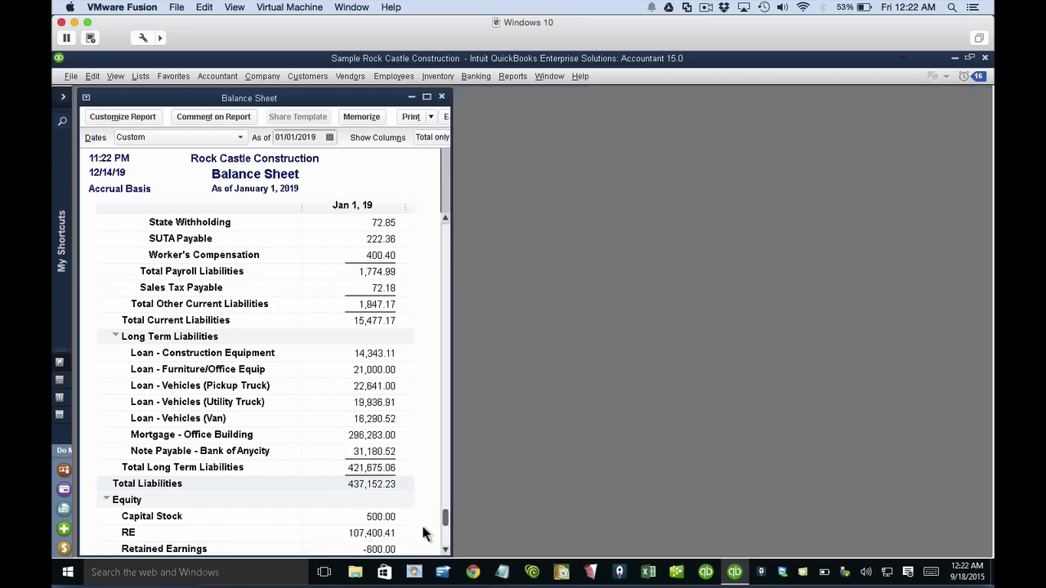
{"action": "left_click", "coordinate": [448, 553]}
{"action": "left_click", "coordinate": [448, 555]}
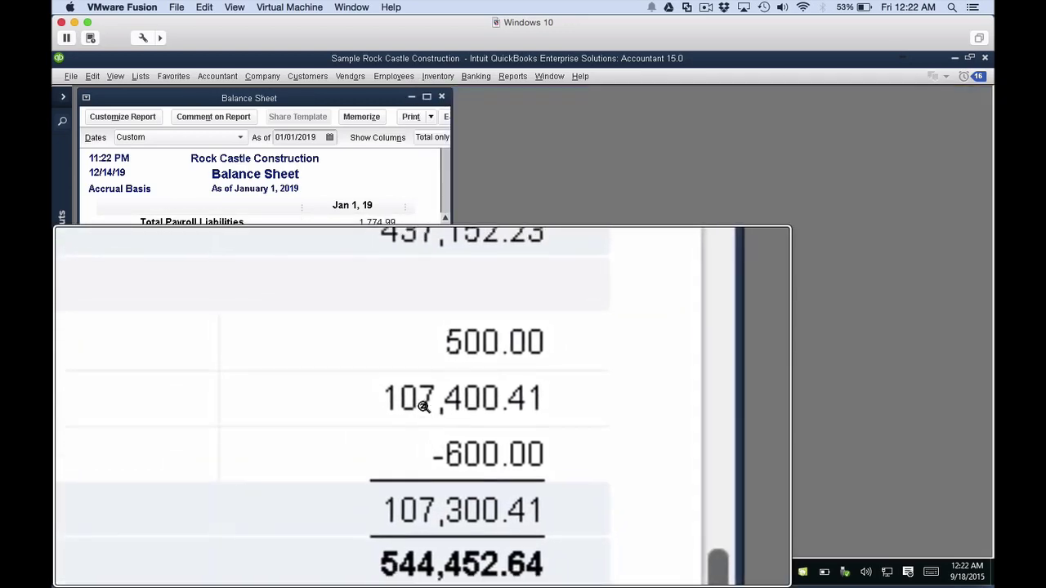
{"action": "key", "text": "alt+super+8"}
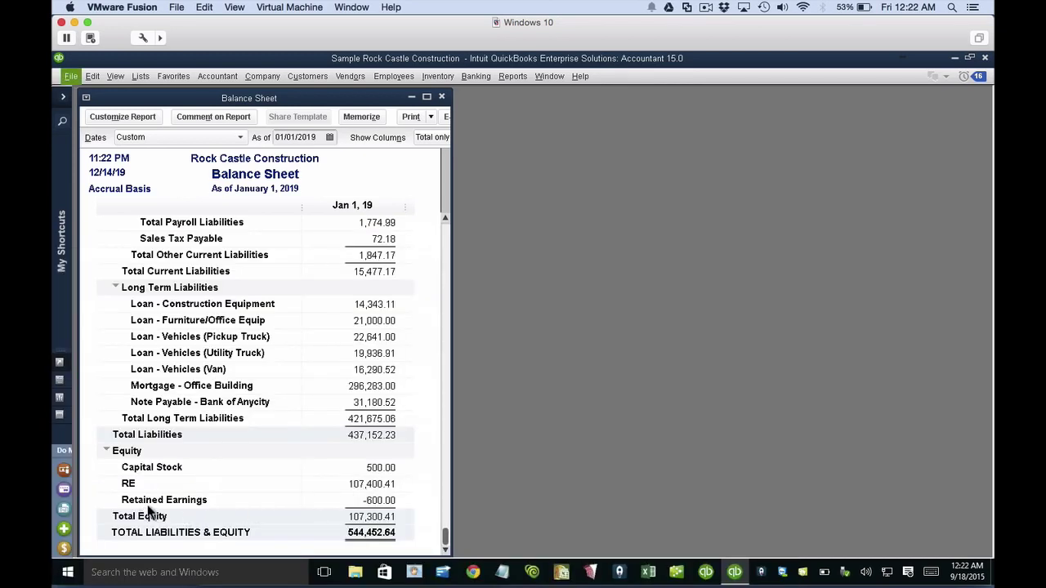
{"action": "key", "text": "alt+super+8"}
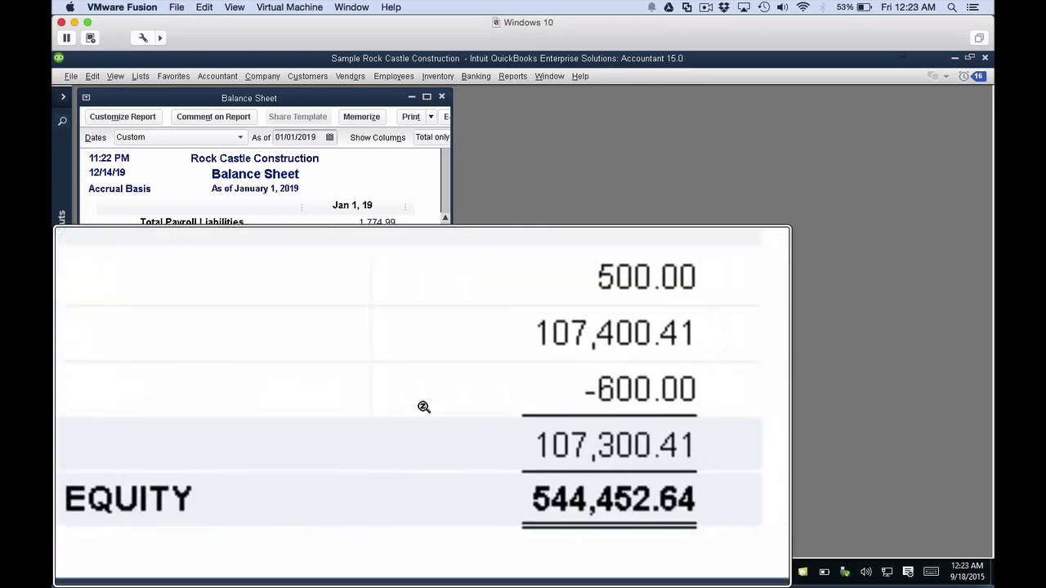
{"action": "key", "text": "alt+super+8"}
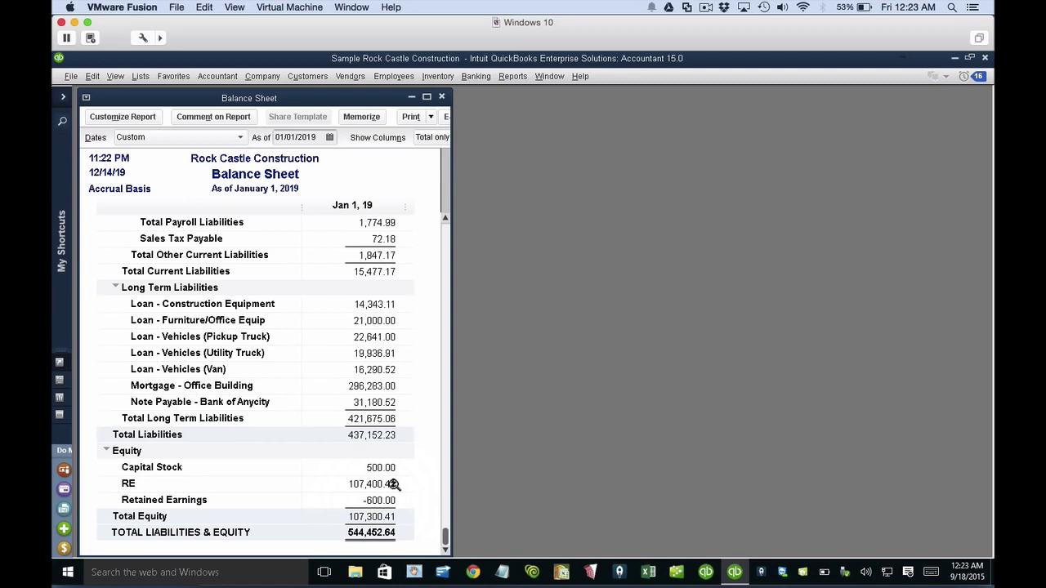
- Drill down into the RE balance, show the Entered/Last Modified column to examine the journal entry's timestamp, and close the report
{"action": "double_click", "coordinate": [366, 487]}
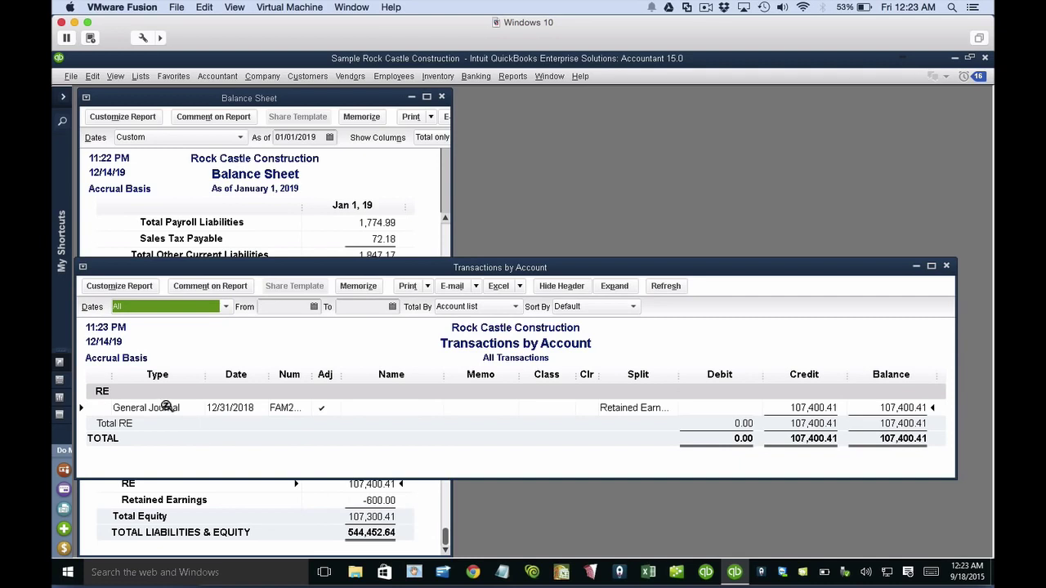
{"action": "left_click", "coordinate": [119, 286]}
{"action": "left_click", "coordinate": [317, 413]}
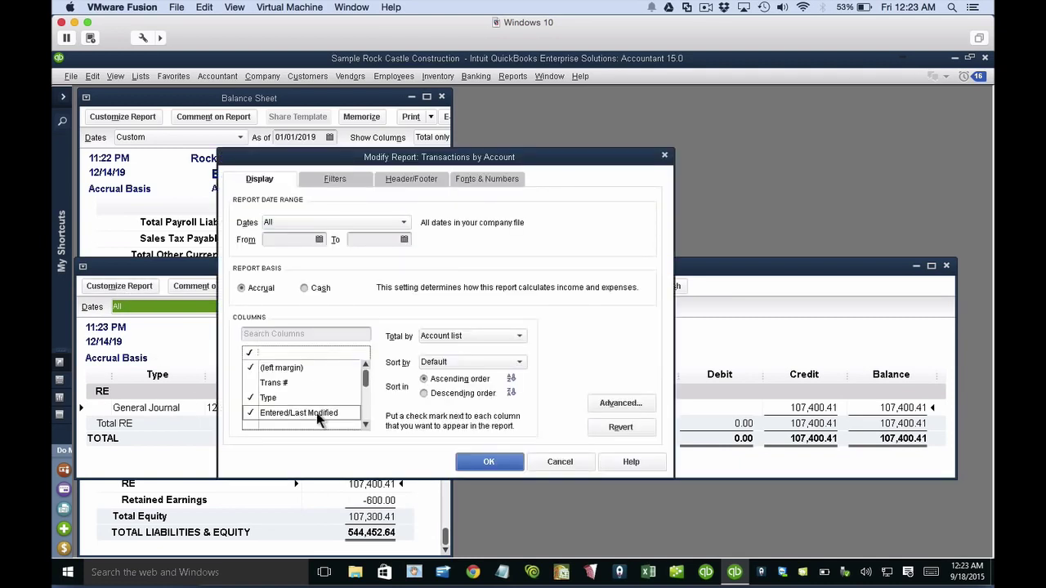
{"action": "left_click", "coordinate": [365, 425]}
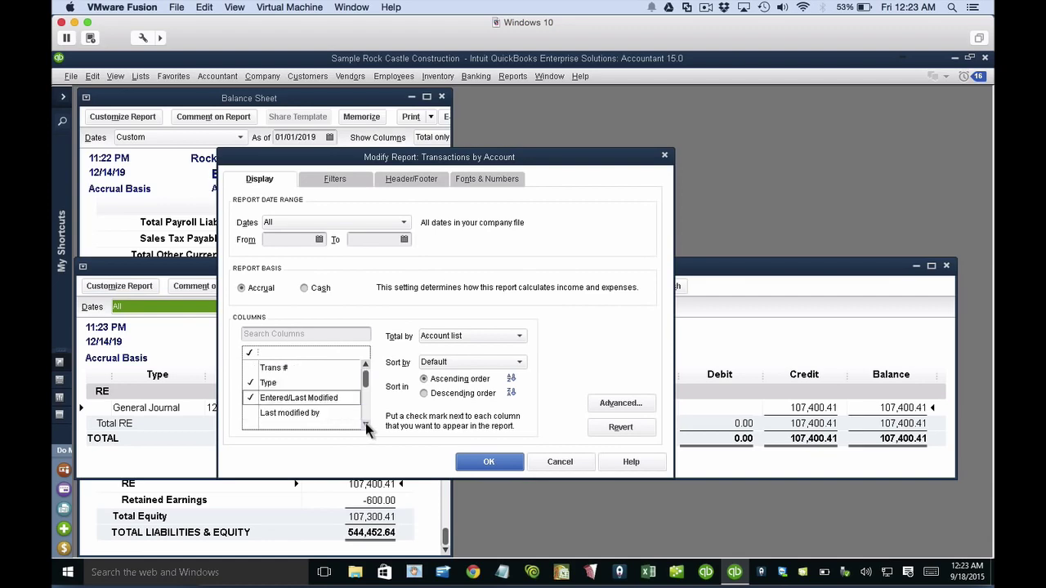
{"action": "left_click", "coordinate": [503, 462]}
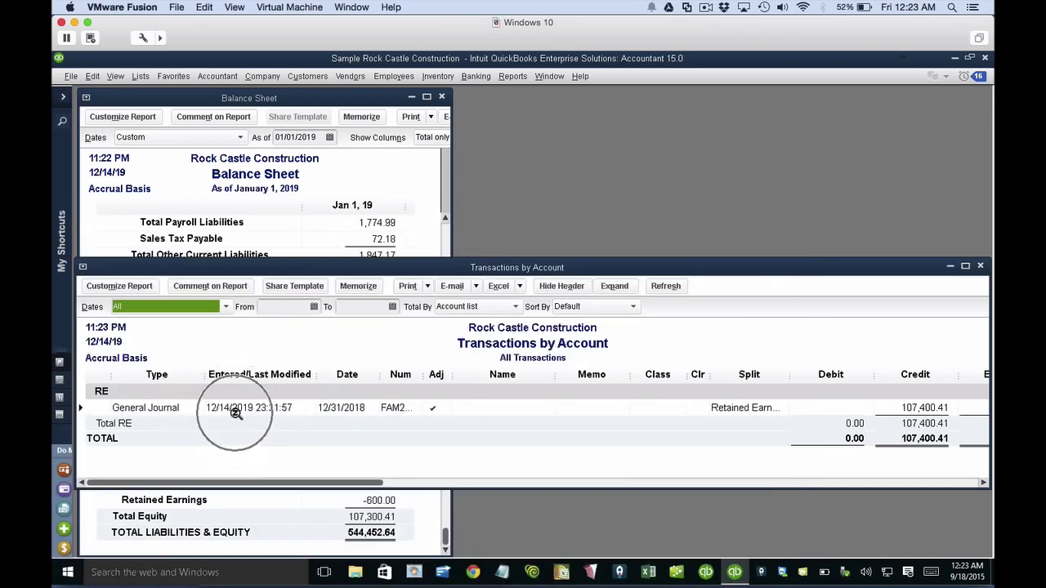
{"action": "double_click", "coordinate": [83, 267]}
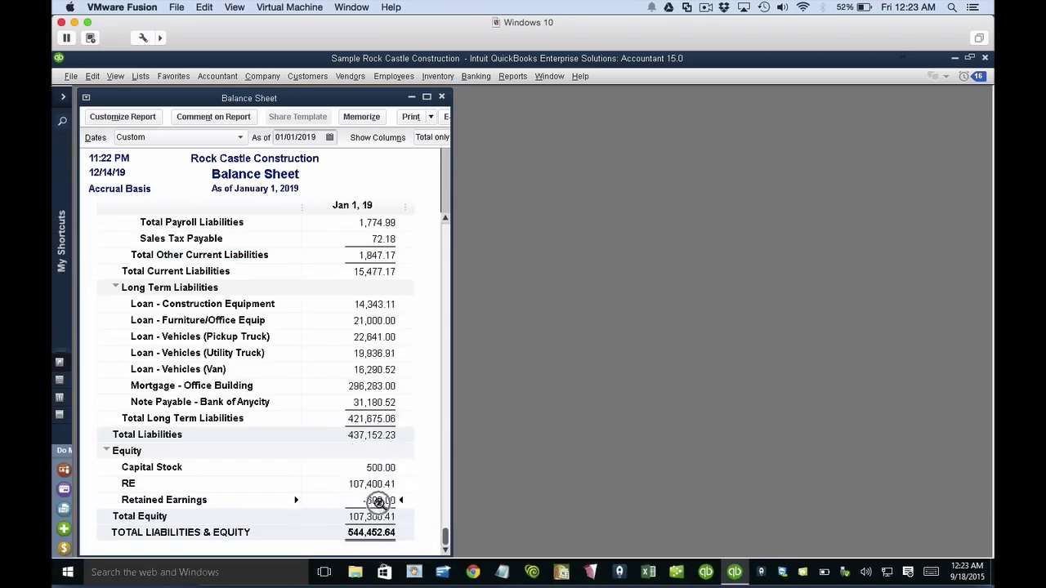
- Drill down into the Retained Earnings balance, review its transactions, and close the report
{"action": "double_click", "coordinate": [379, 502]}
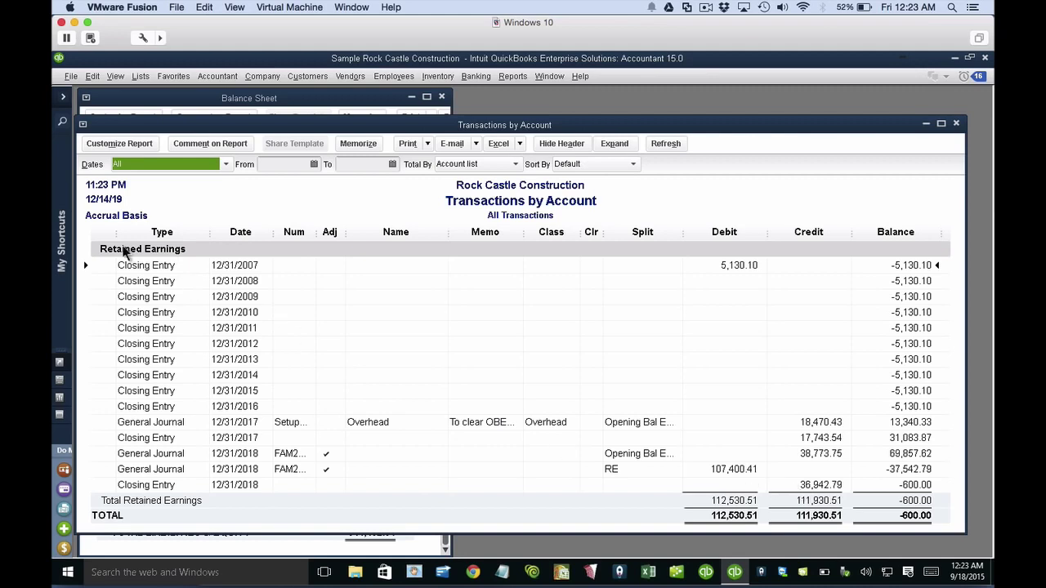
{"action": "double_click", "coordinate": [82, 125]}
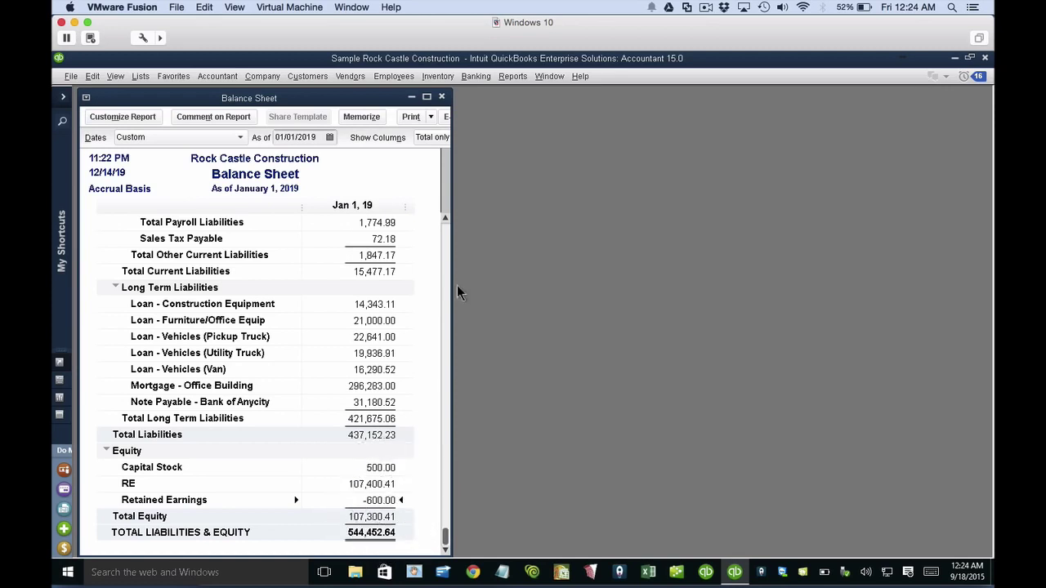
- Run the Audit Trail report and resize it to sit beside the Balance Sheet
{"action": "left_click", "coordinate": [514, 77]}
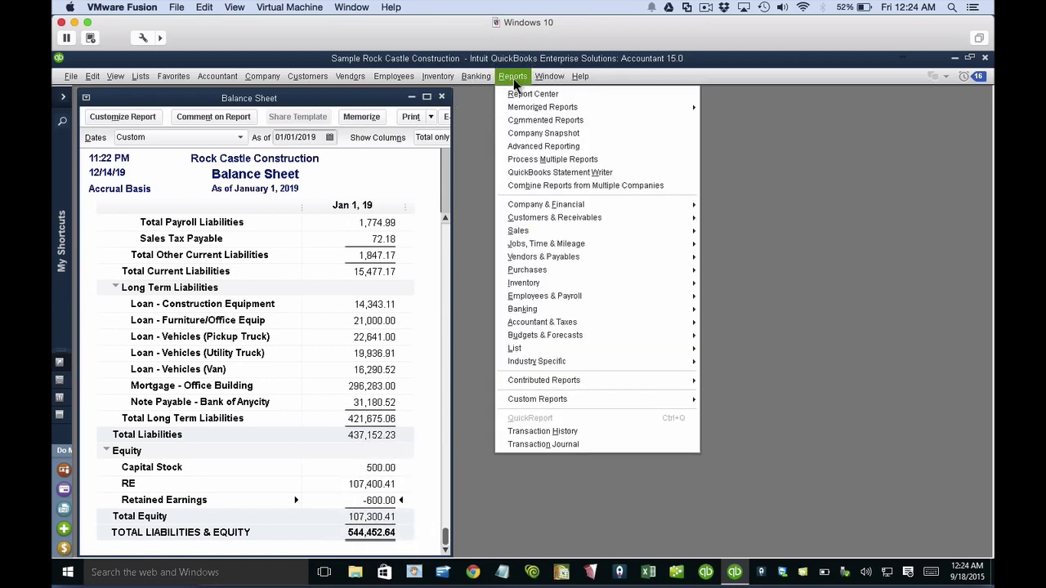
{"action": "mouse_move", "coordinate": [538, 312]}
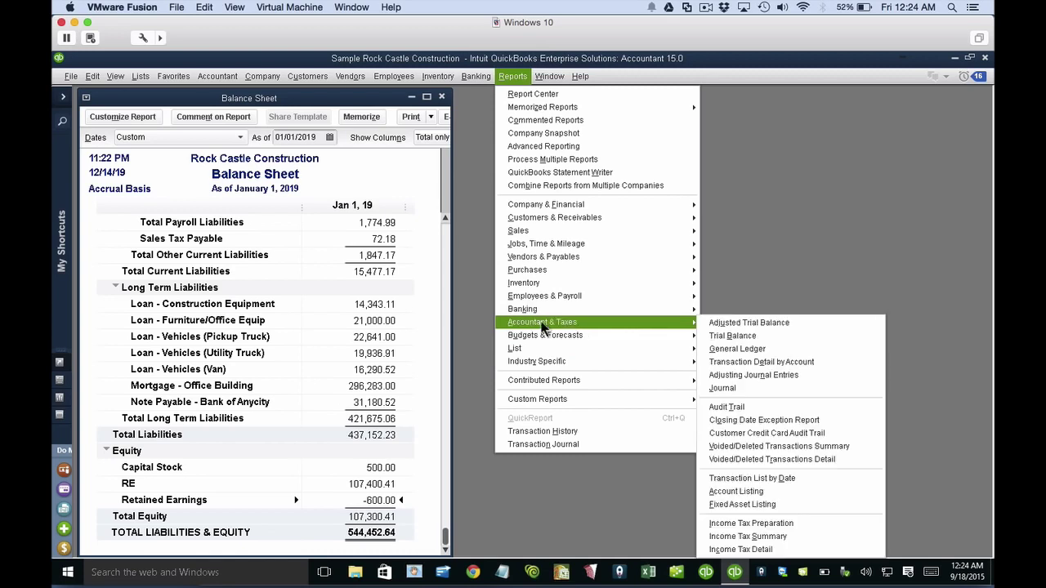
{"action": "left_click", "coordinate": [739, 405]}
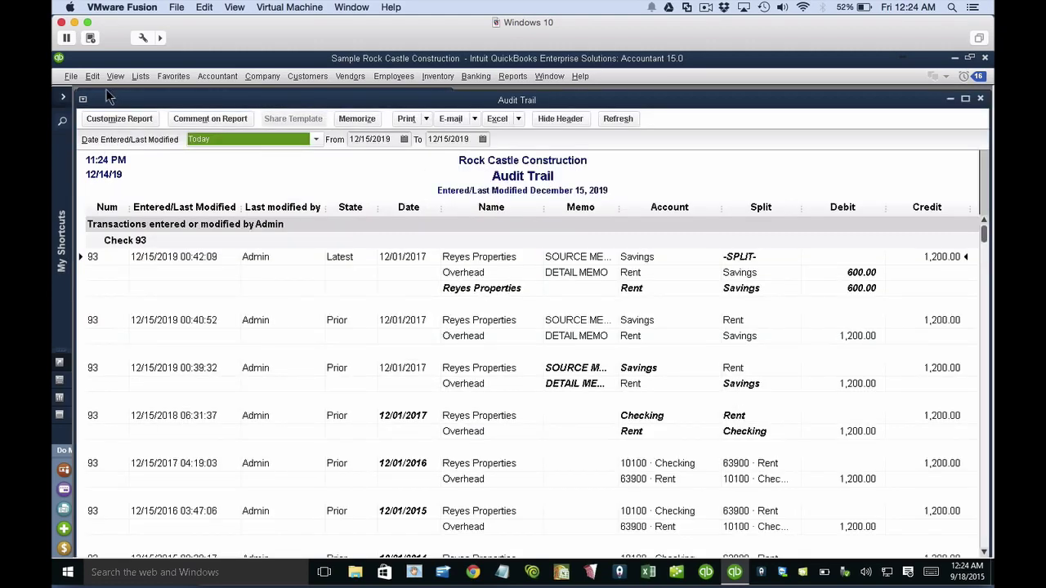
{"action": "left_click_drag", "start_coordinate": [288, 113], "coordinate": [552, 113]}
- Customize the Audit Trail to cover transactions dated in the Last Fiscal Year
{"action": "left_click", "coordinate": [510, 120]}
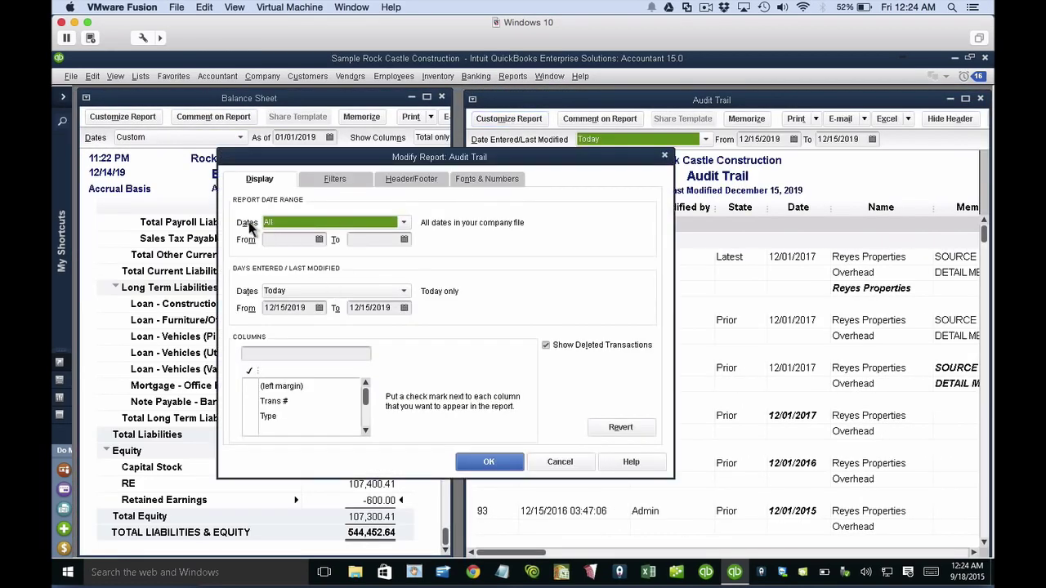
{"action": "left_click", "coordinate": [283, 225]}
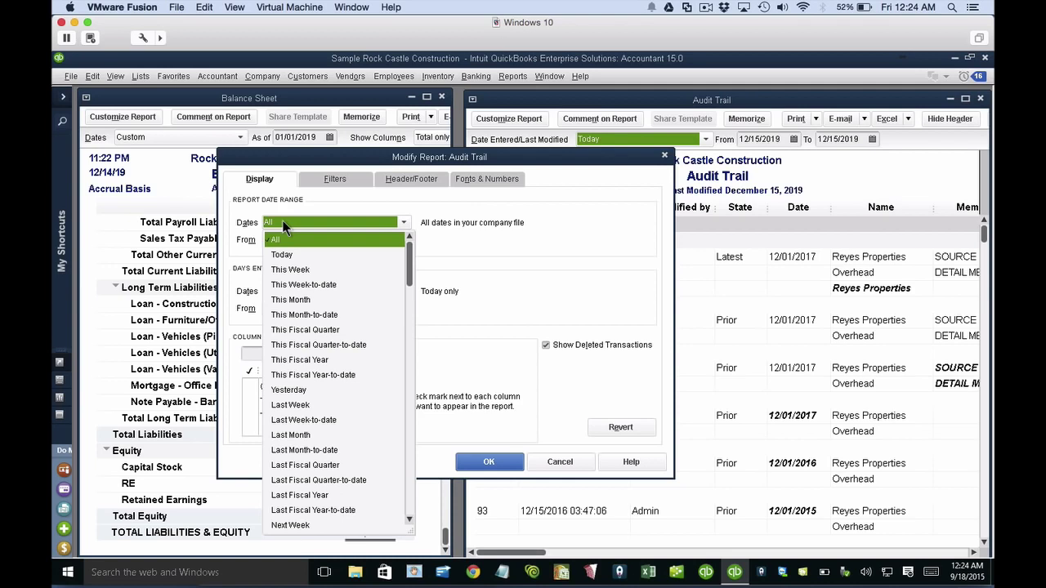
{"action": "left_click", "coordinate": [308, 496]}
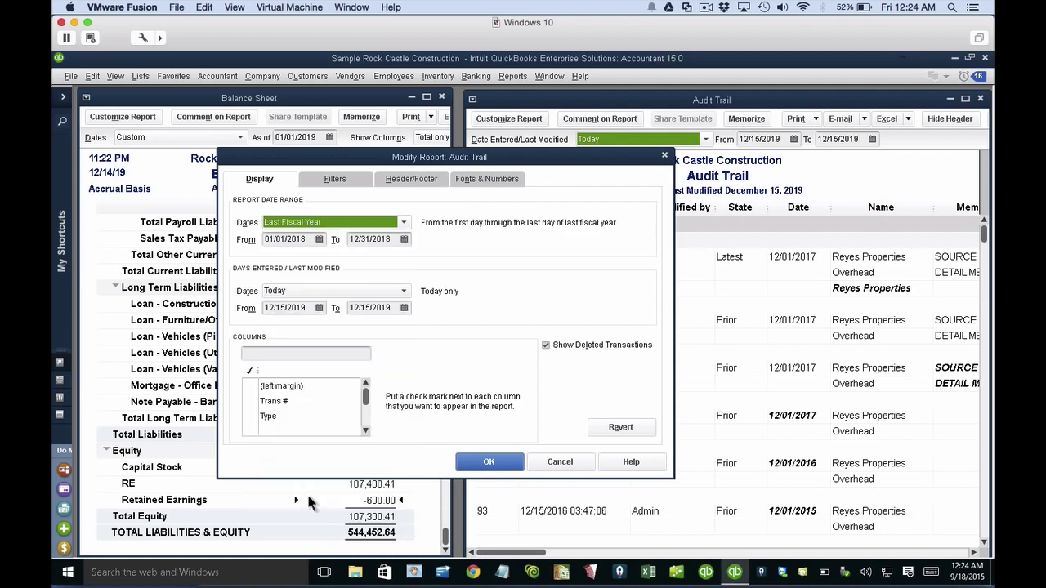
- Set the Audit Trail's entered/last modified range from 12/14/2019 to 12/15/2019
{"action": "left_click", "coordinate": [245, 269]}
{"action": "key", "text": "Tab"}
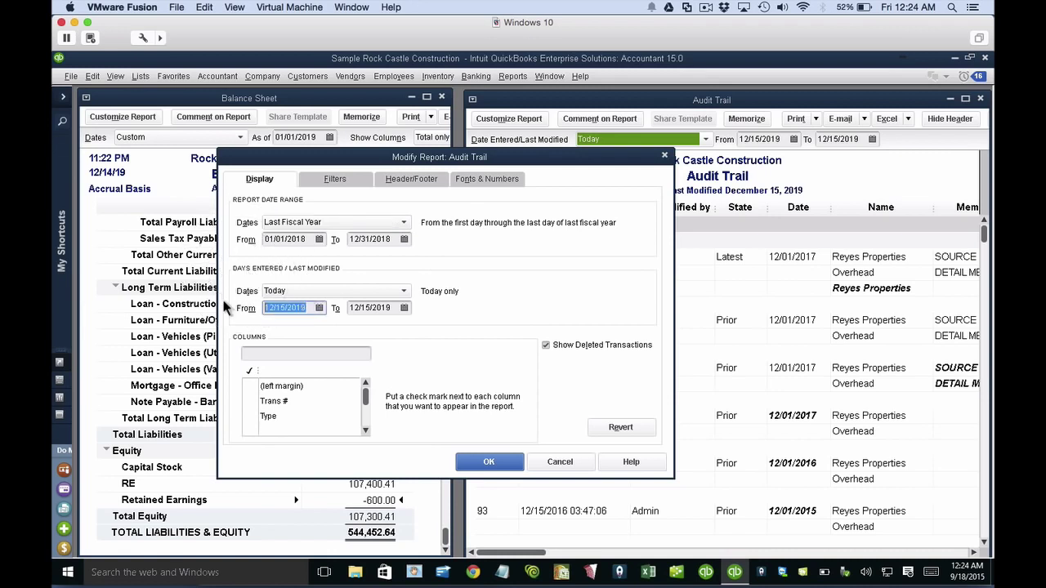
{"action": "type", "text": "12142019"}
{"action": "left_click_drag", "start_coordinate": [307, 309], "coordinate": [235, 319]}
{"action": "key", "text": "ctrl+c"}
{"action": "key", "text": "Tab"}
{"action": "key", "text": "ctrl+v"}
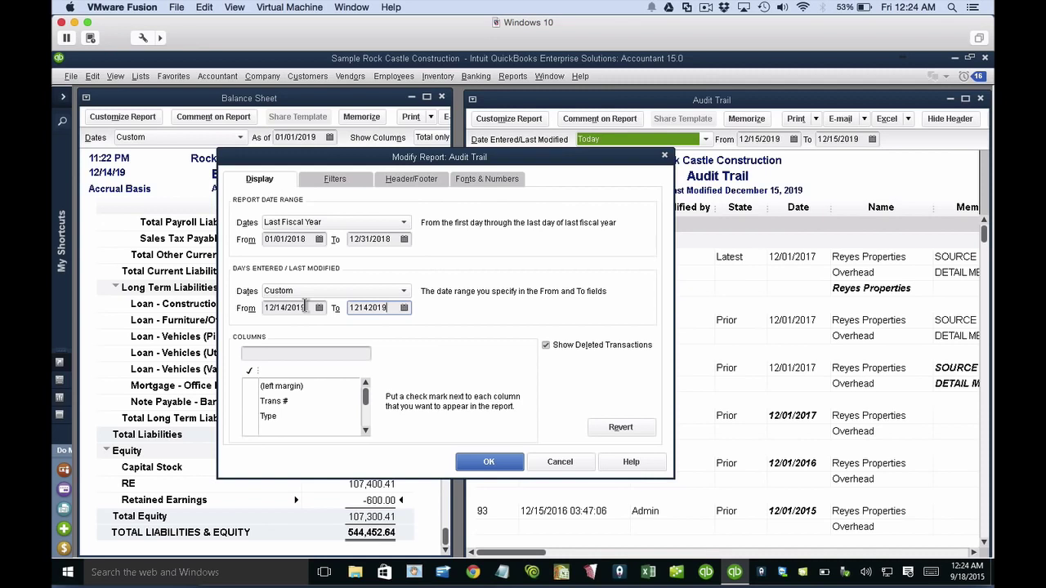
{"action": "left_click_drag", "start_coordinate": [306, 307], "coordinate": [242, 309]}
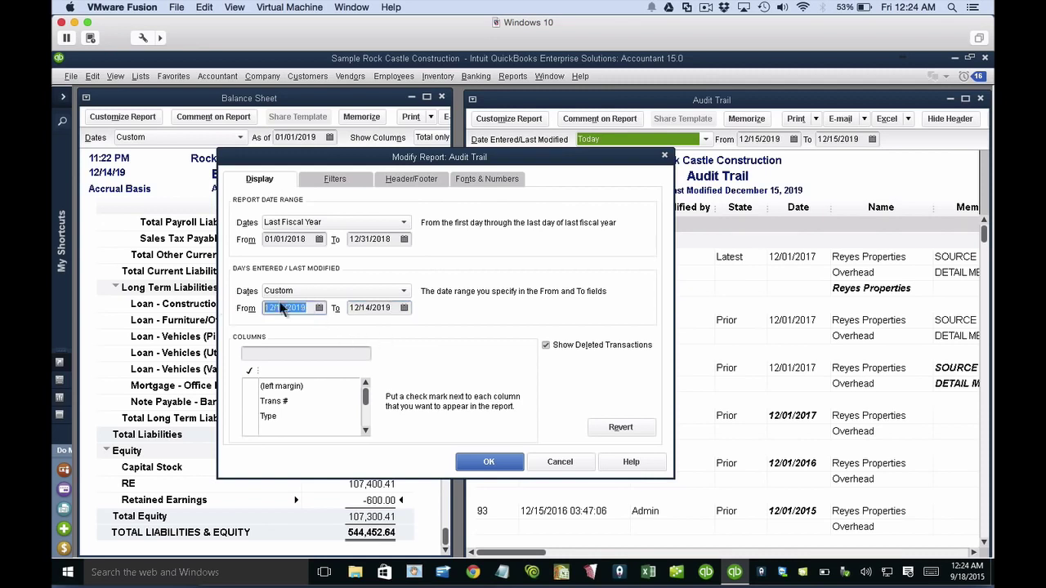
{"action": "key", "text": "Tab"}
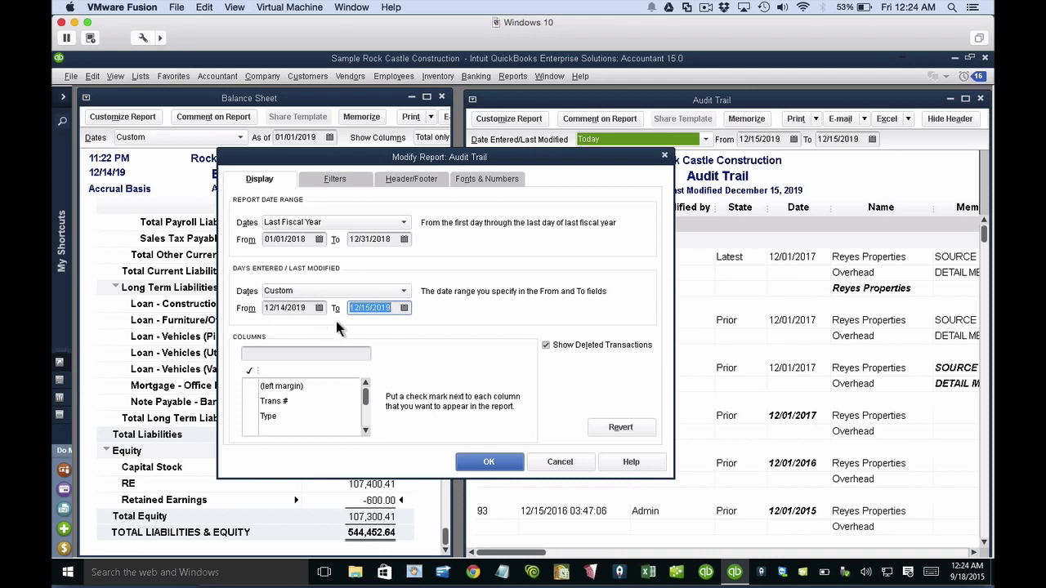
- Review the transaction and entered/last modified date ranges, and apply the Audit Trail customization
{"action": "left_click", "coordinate": [292, 239]}
{"action": "double_click", "coordinate": [292, 238]}
{"action": "left_click", "coordinate": [391, 239]}
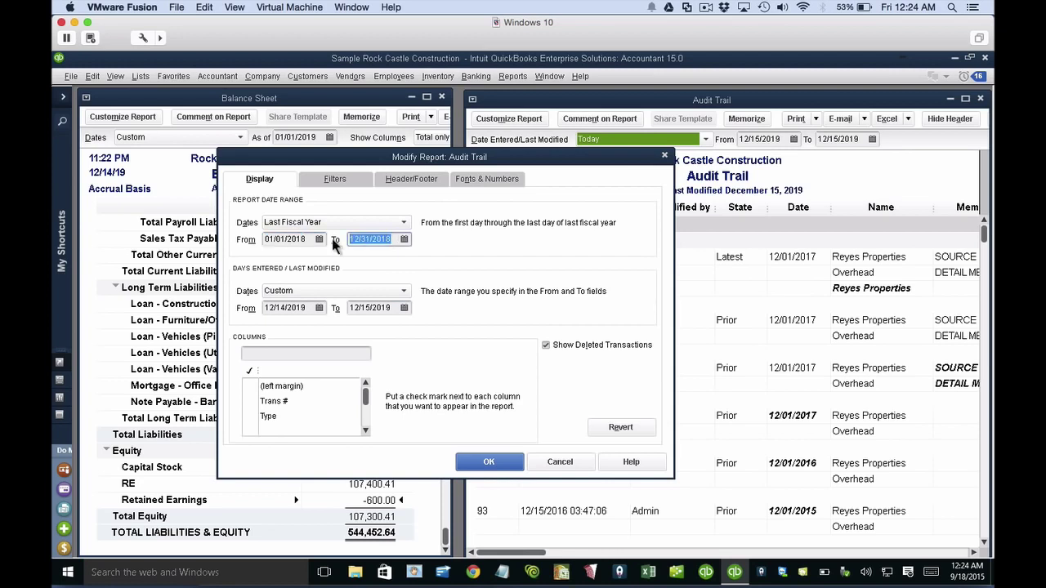
{"action": "left_click", "coordinate": [312, 307]}
{"action": "left_click", "coordinate": [380, 307]}
{"action": "left_click", "coordinate": [404, 308]}
{"action": "left_click", "coordinate": [404, 308]}
{"action": "left_click", "coordinate": [489, 462]}
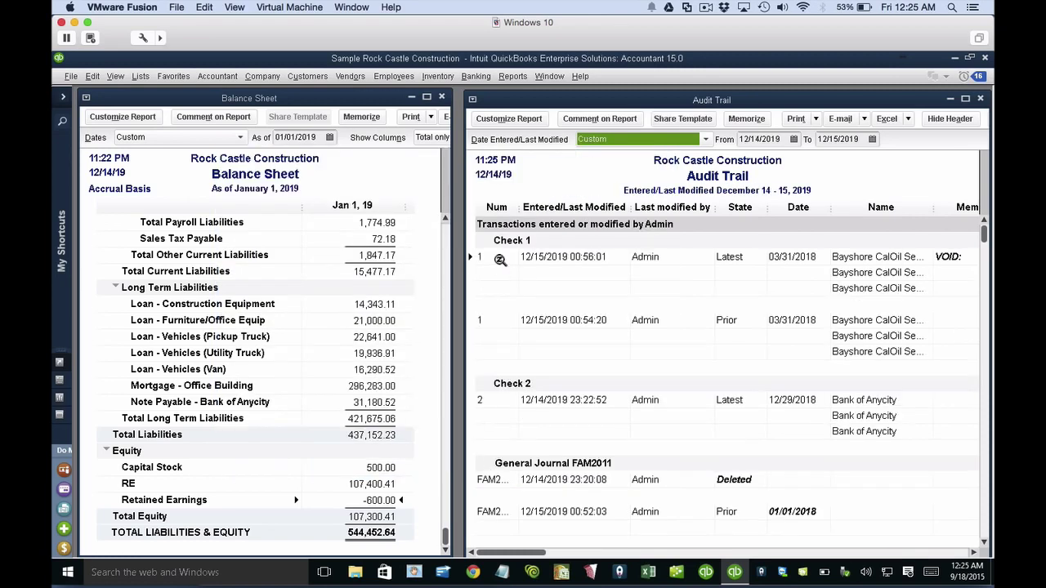
- Maximize the Audit Trail and examine the interest expense line of Check 2
{"action": "double_click", "coordinate": [546, 102]}
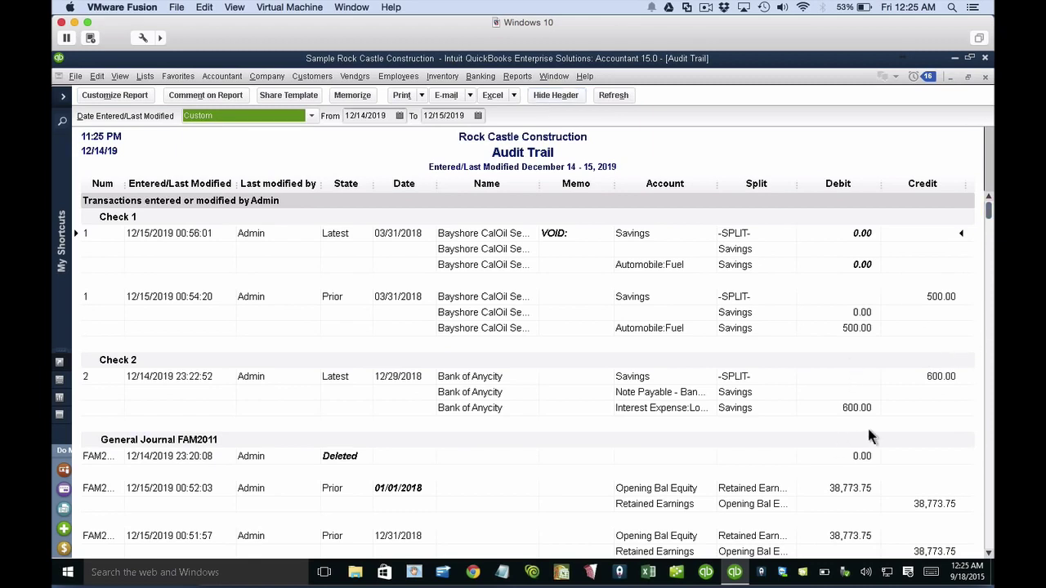
{"action": "left_click", "coordinate": [889, 407]}
{"action": "left_click", "coordinate": [856, 412]}
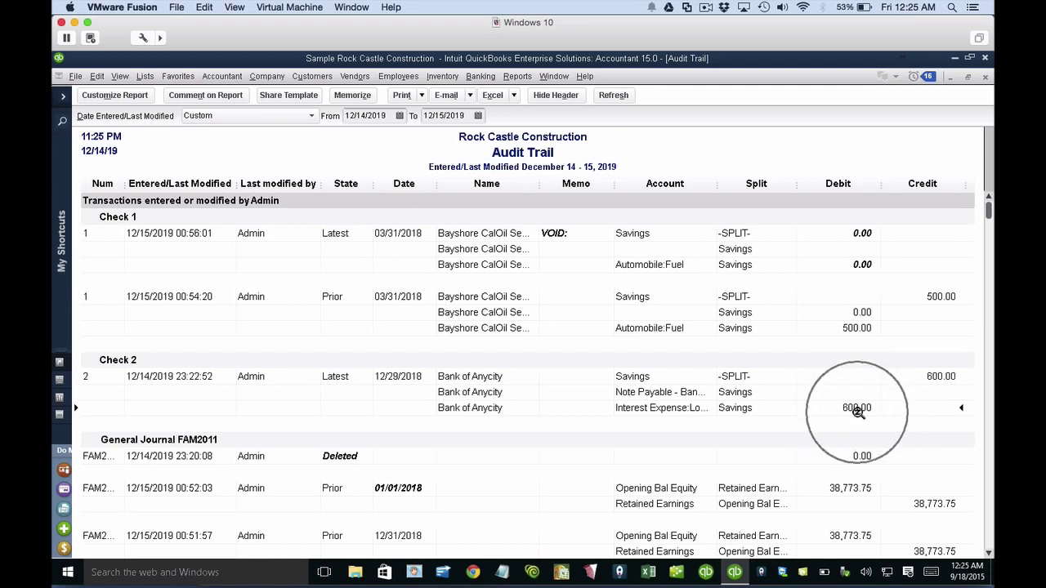
{"action": "left_click", "coordinate": [708, 9]}
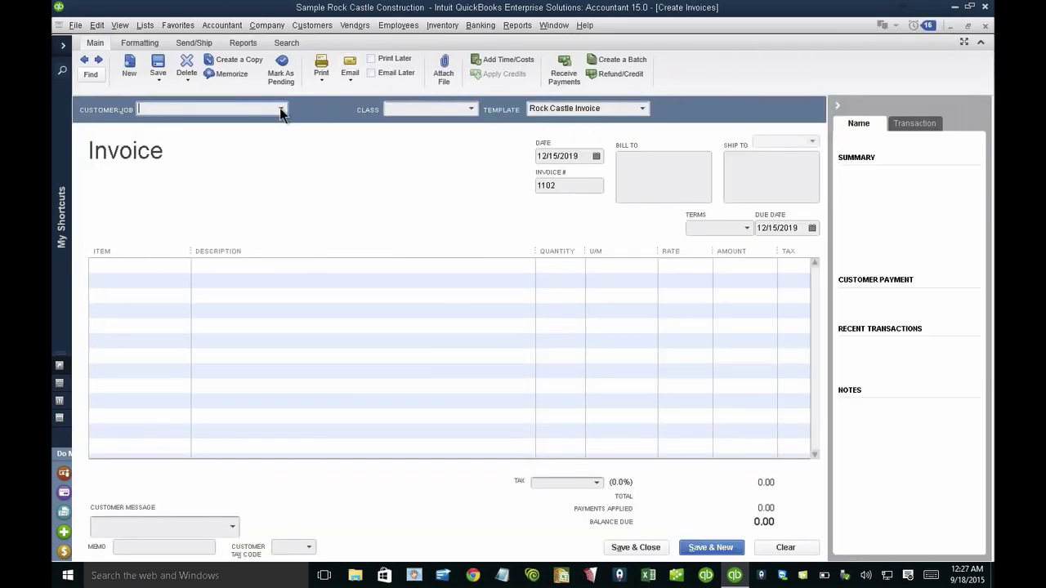
- Select the existing customer for invoice 1102 and add the Cabinet Pulls inventory item as its first line
{"action": "left_click", "coordinate": [280, 109]}
{"action": "left_click", "coordinate": [180, 222]}
{"action": "left_click", "coordinate": [178, 260]}
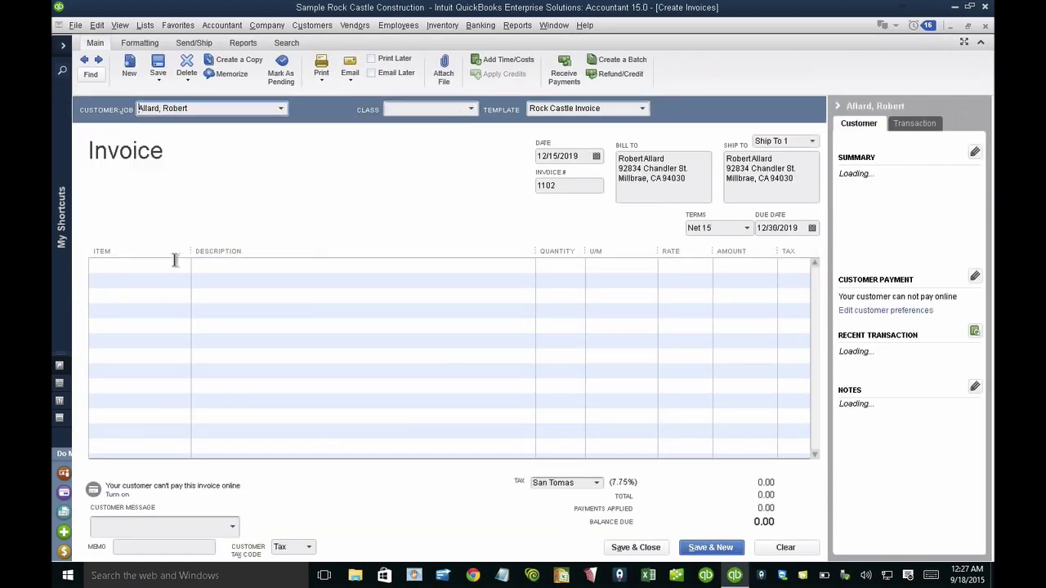
{"action": "left_click", "coordinate": [185, 266]}
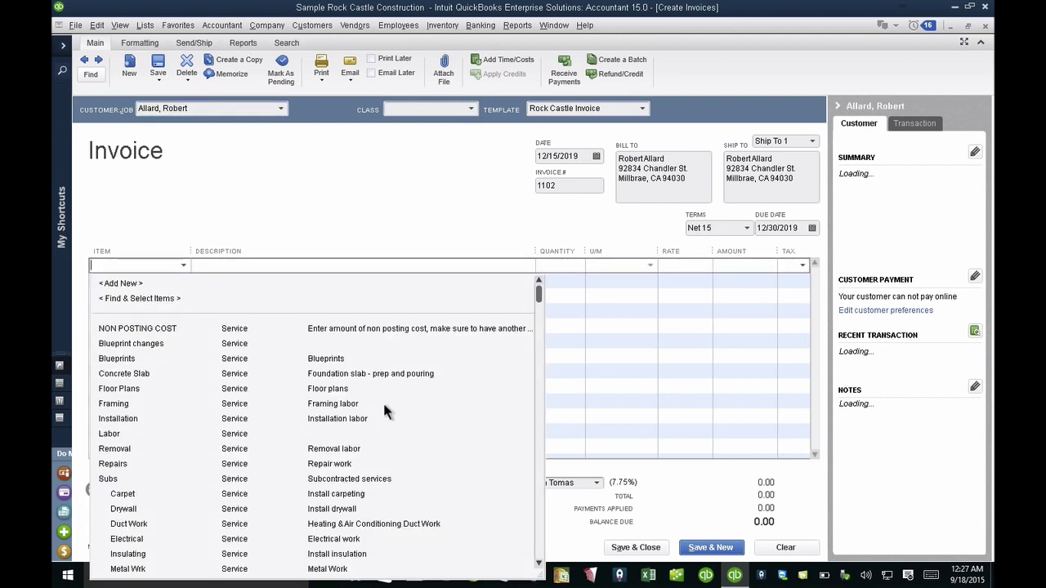
{"action": "scroll", "coordinate": [383, 401], "scroll_direction": "down", "scroll_amount": 6}
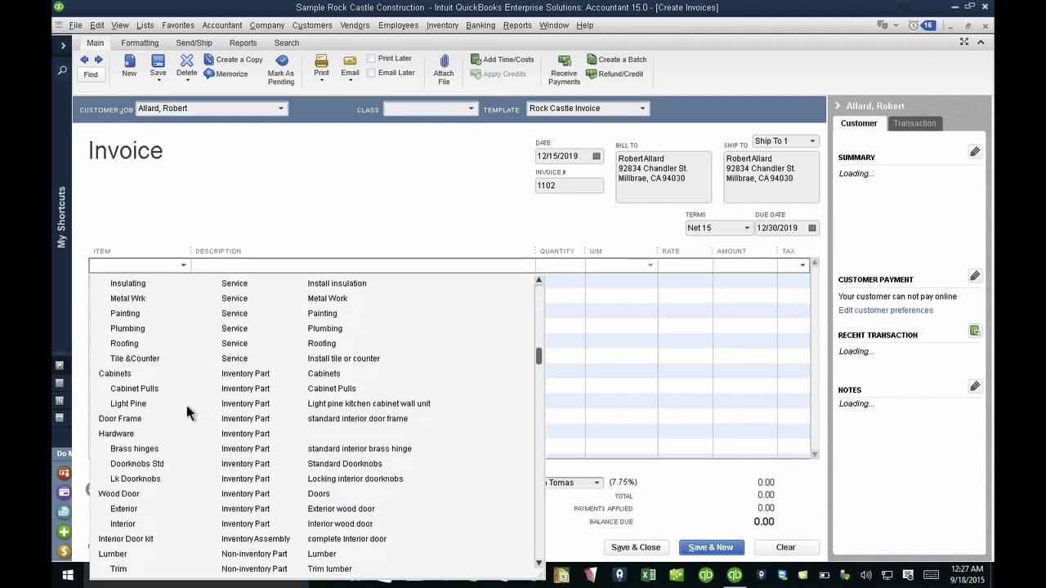
{"action": "left_click", "coordinate": [140, 388]}
- Set the Cabinet Pulls line to a quantity of 100 at a rate of 25, and save the invoice
{"action": "left_click", "coordinate": [551, 265]}
{"action": "type", "text": "100"}
{"action": "key", "text": "Tab"}
{"action": "key", "text": "Tab"}
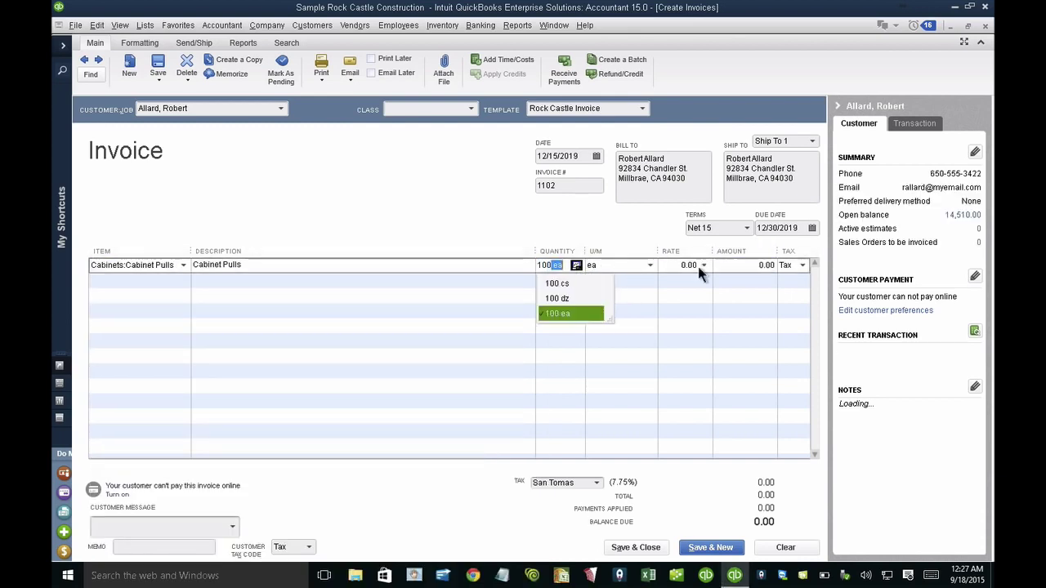
{"action": "type", "text": "2"}
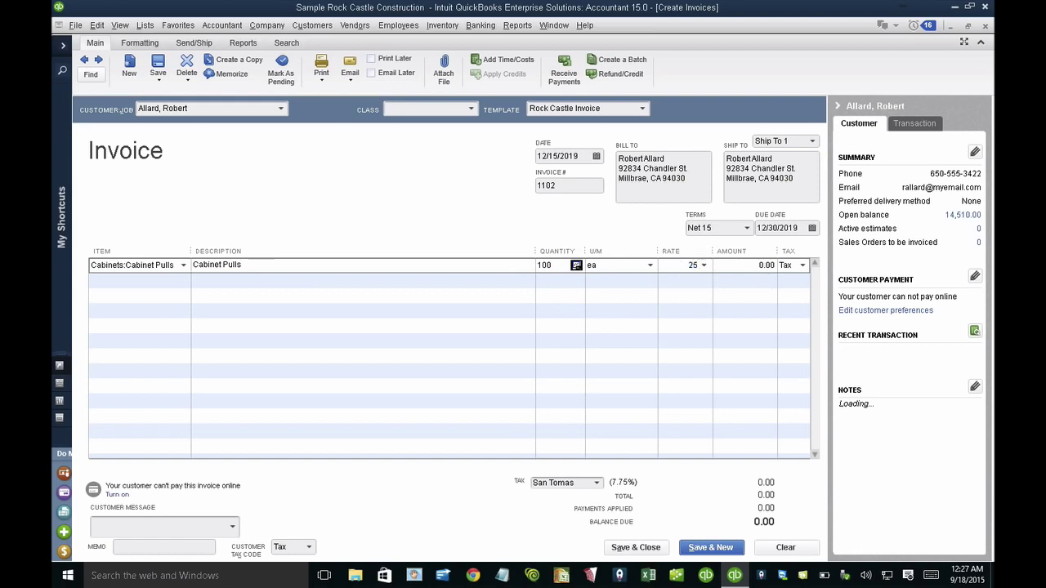
{"action": "type", "text": "5"}
{"action": "key", "text": "Tab"}
{"action": "key", "text": "Tab"}
{"action": "key", "text": "Tab"}
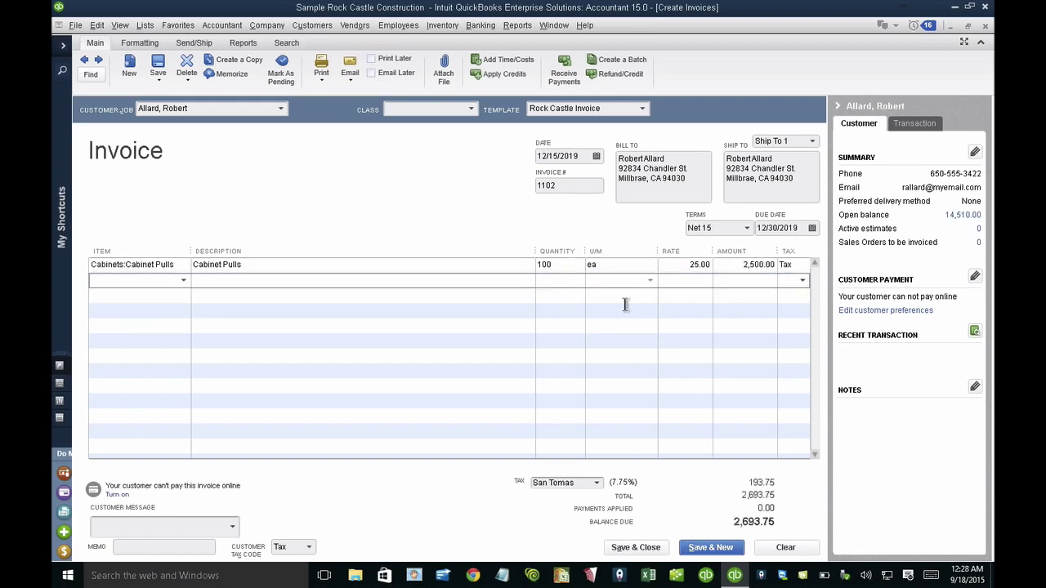
{"action": "left_click", "coordinate": [157, 62]}
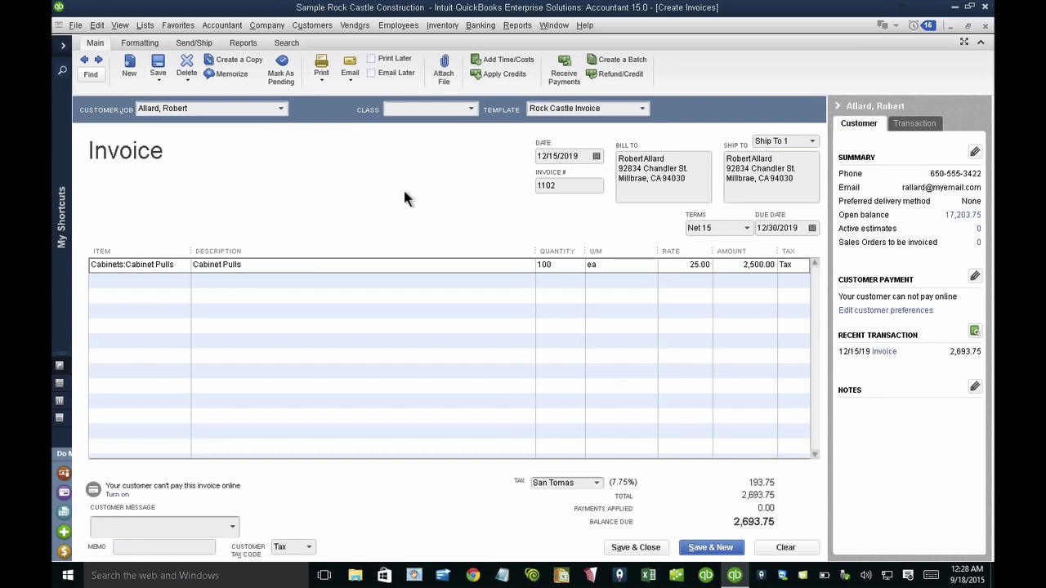
- Open the saved invoice's Transaction Journal and examine the credit amounts on the Materials Income and Inventory Asset lines
{"action": "key", "text": "Escape"}
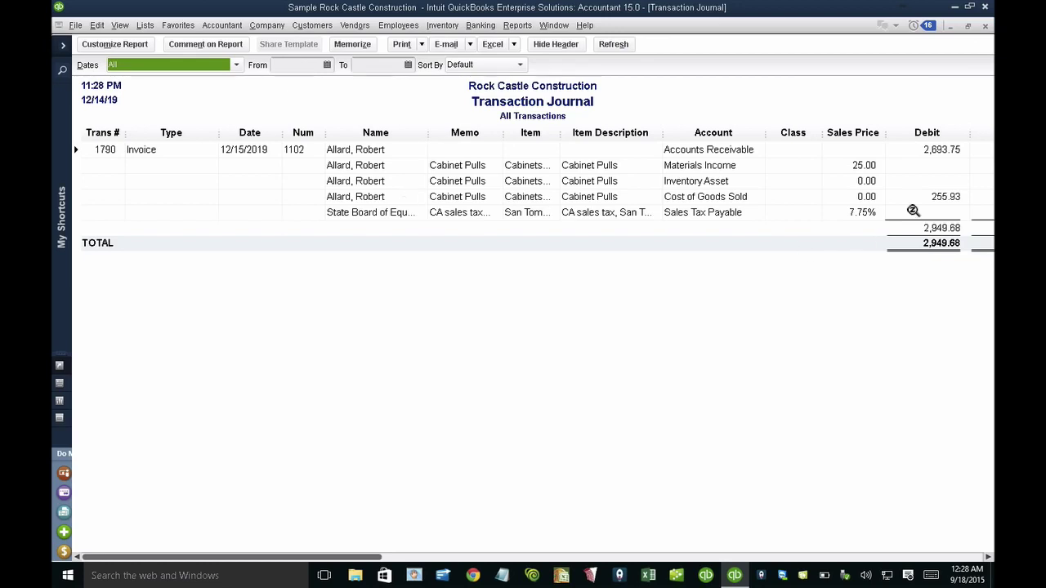
{"action": "left_click", "coordinate": [989, 558]}
{"action": "left_click", "coordinate": [989, 558]}
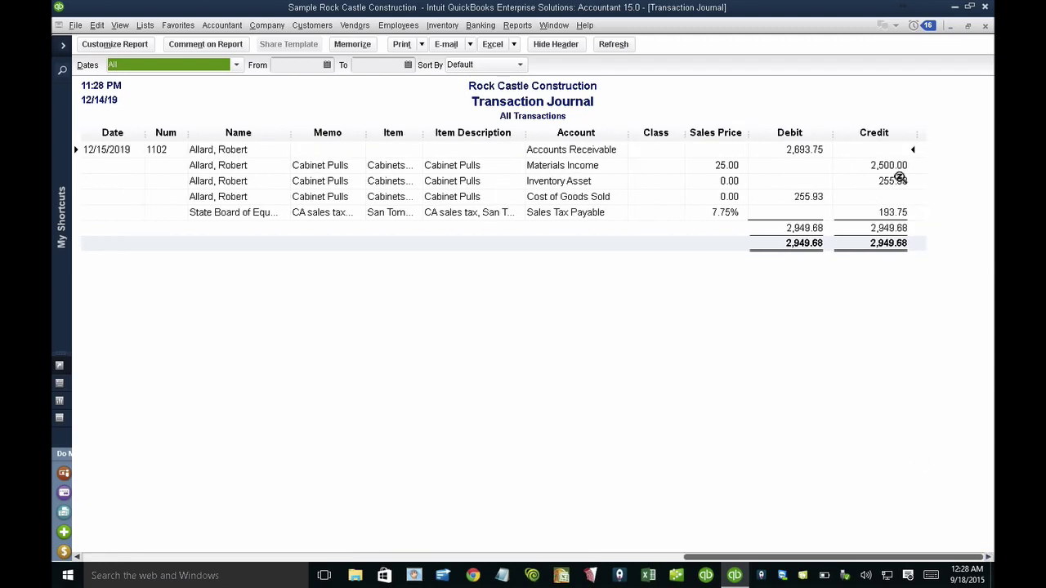
{"action": "key", "text": "ctrl"}
{"action": "key", "text": "ctrl"}
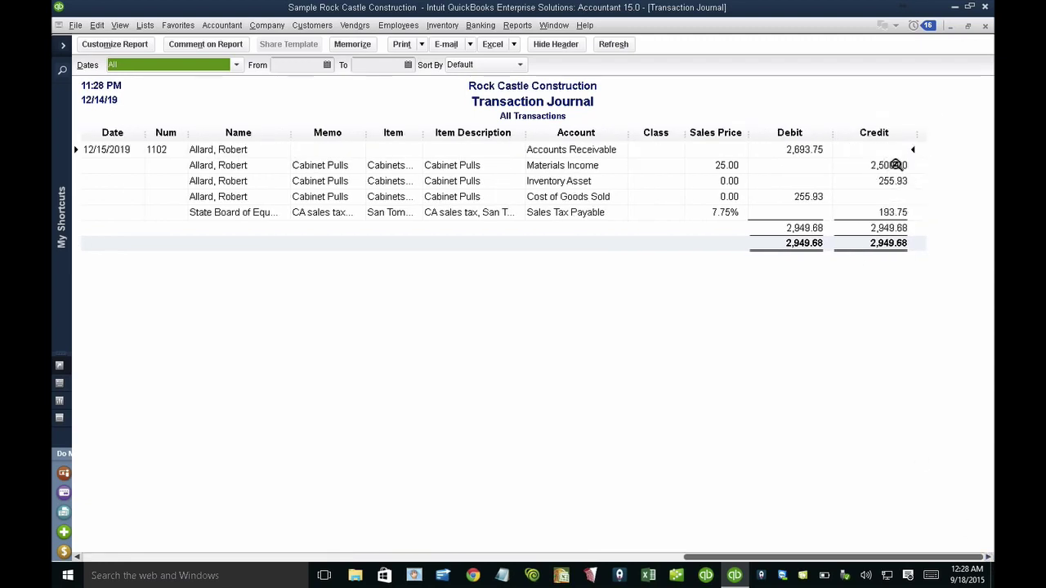
{"action": "left_click", "coordinate": [895, 180]}
{"action": "key", "text": "ctrl"}
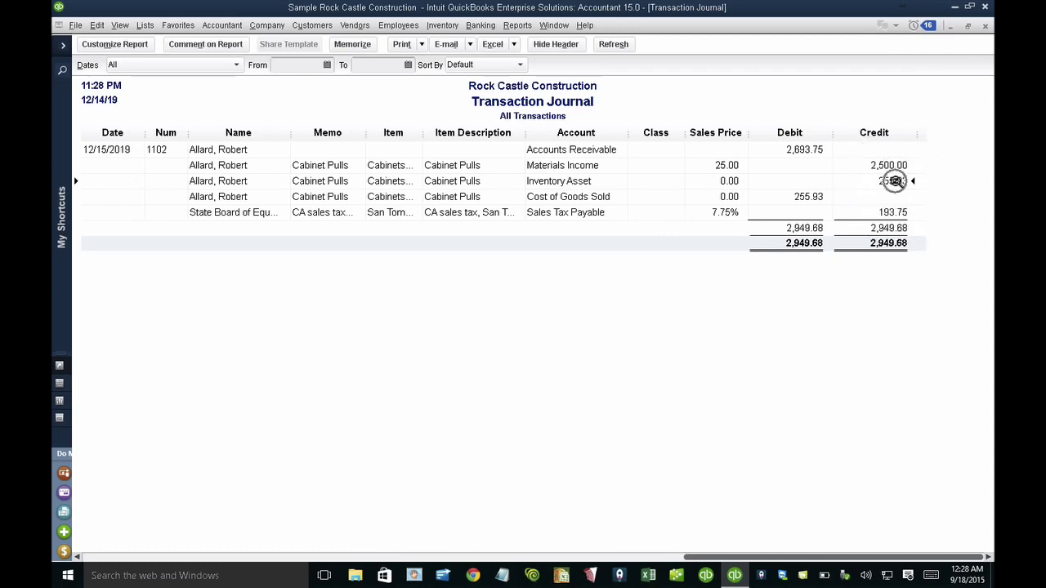
{"action": "left_click", "coordinate": [886, 164]}
{"action": "key", "text": "ctrl"}
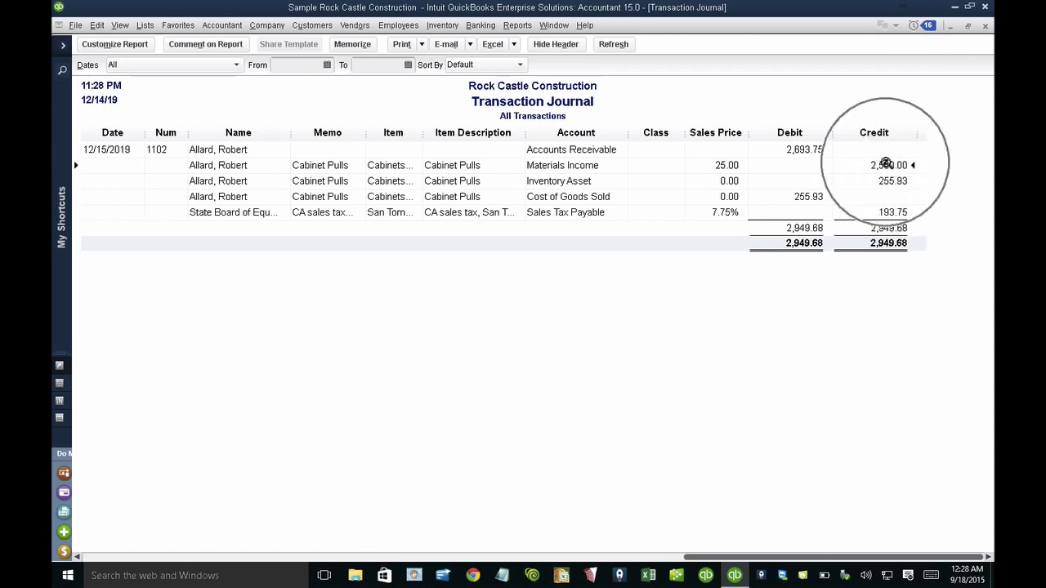
{"action": "key", "text": "ctrl"}
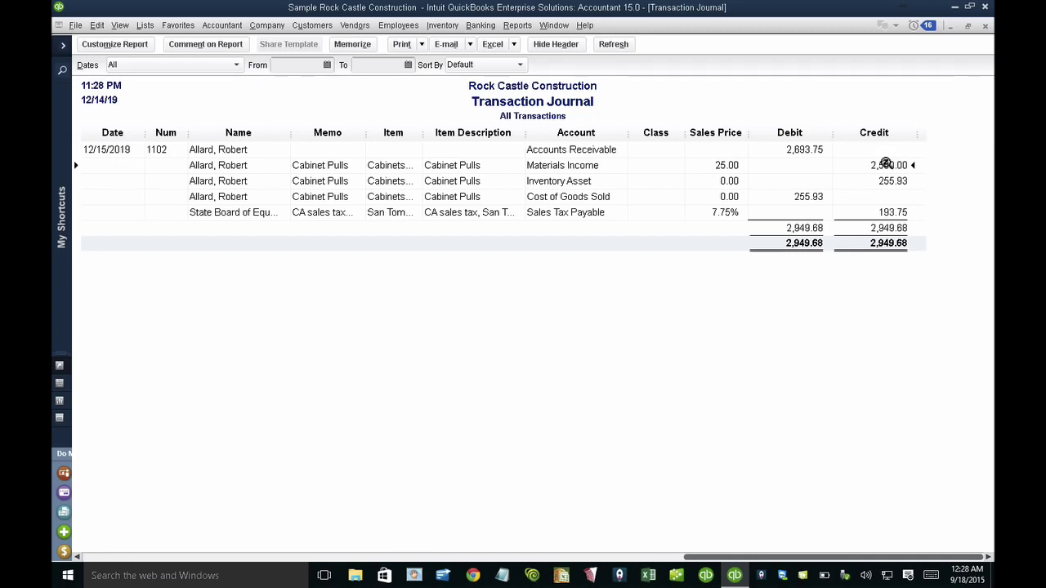
- Filter the Transaction Journal by account to All ordinary income/cogs
{"action": "left_click", "coordinate": [126, 47]}
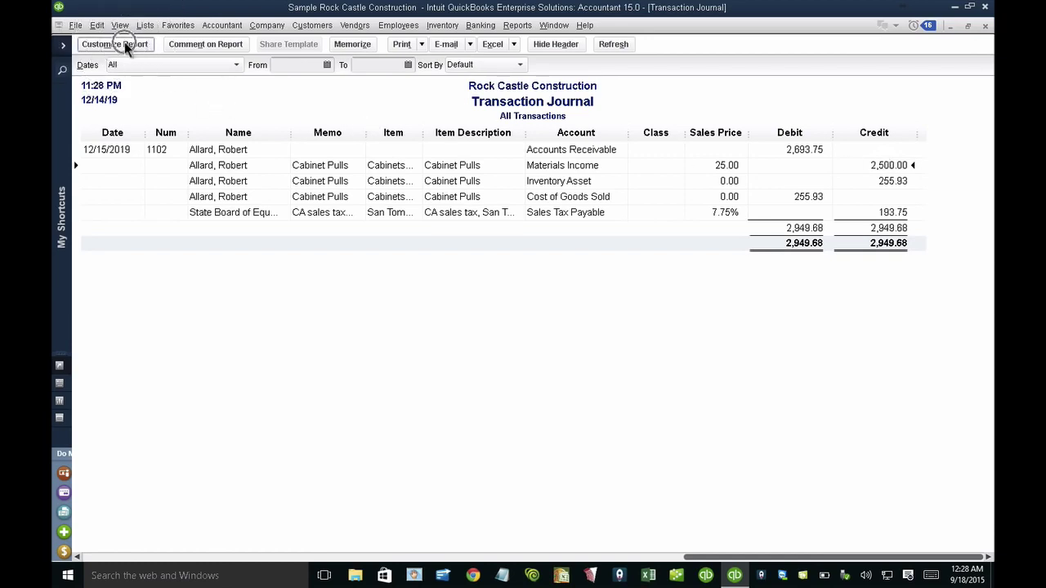
{"action": "left_click", "coordinate": [342, 131]}
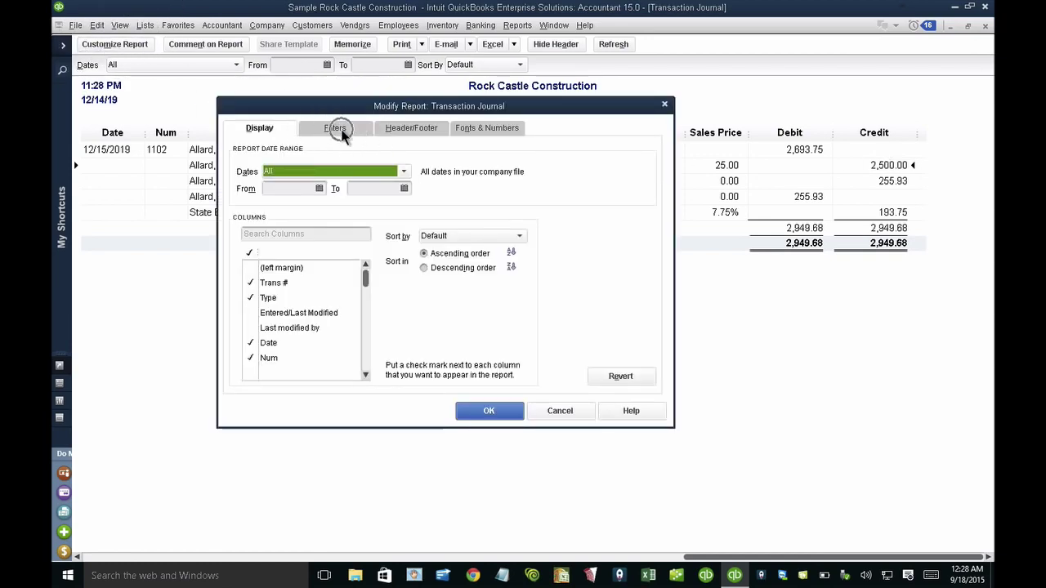
{"action": "left_click", "coordinate": [342, 131]}
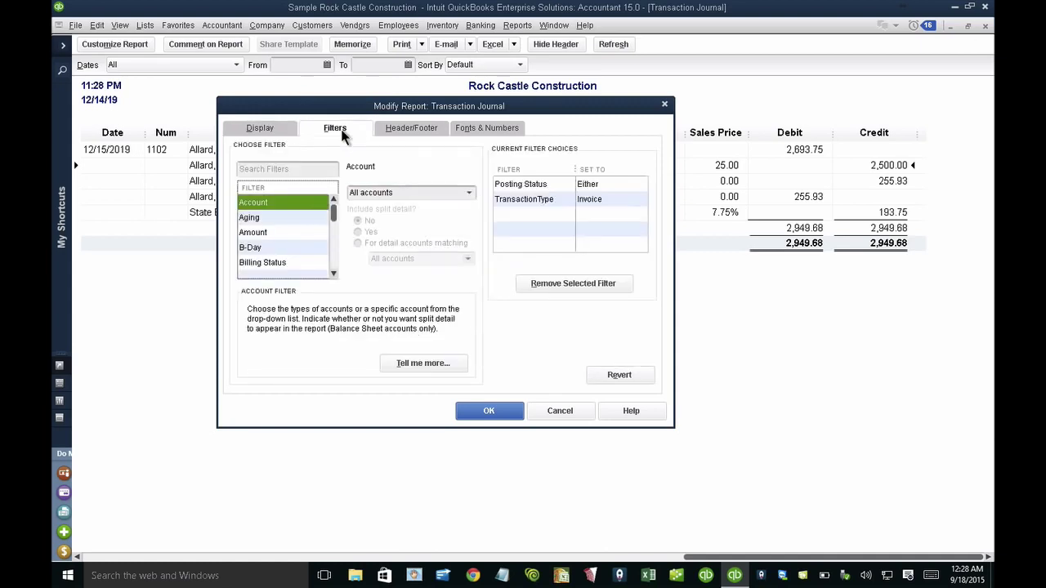
{"action": "left_click", "coordinate": [468, 193]}
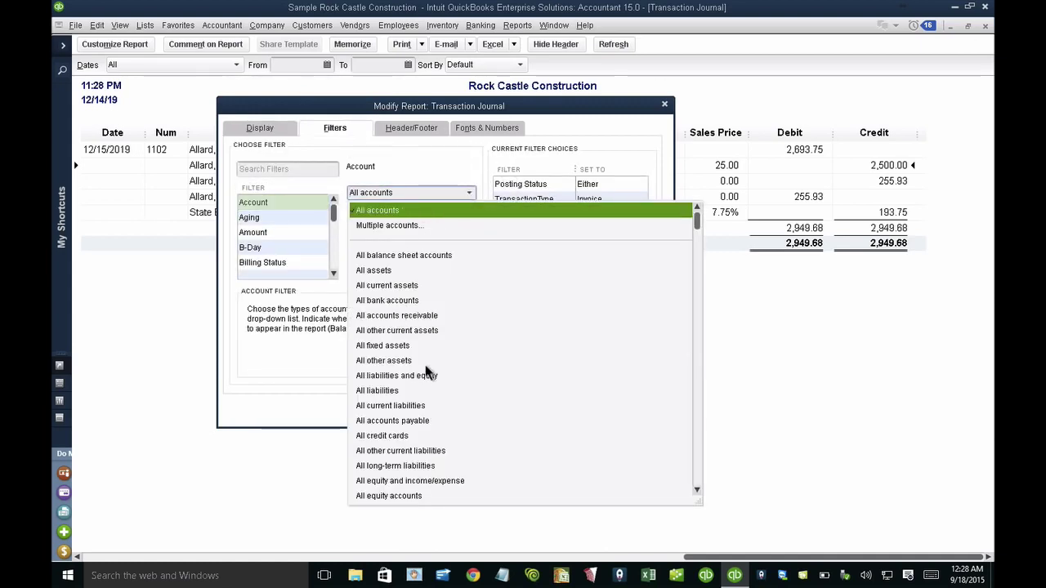
{"action": "scroll", "coordinate": [426, 370], "scroll_direction": "down", "scroll_amount": 1}
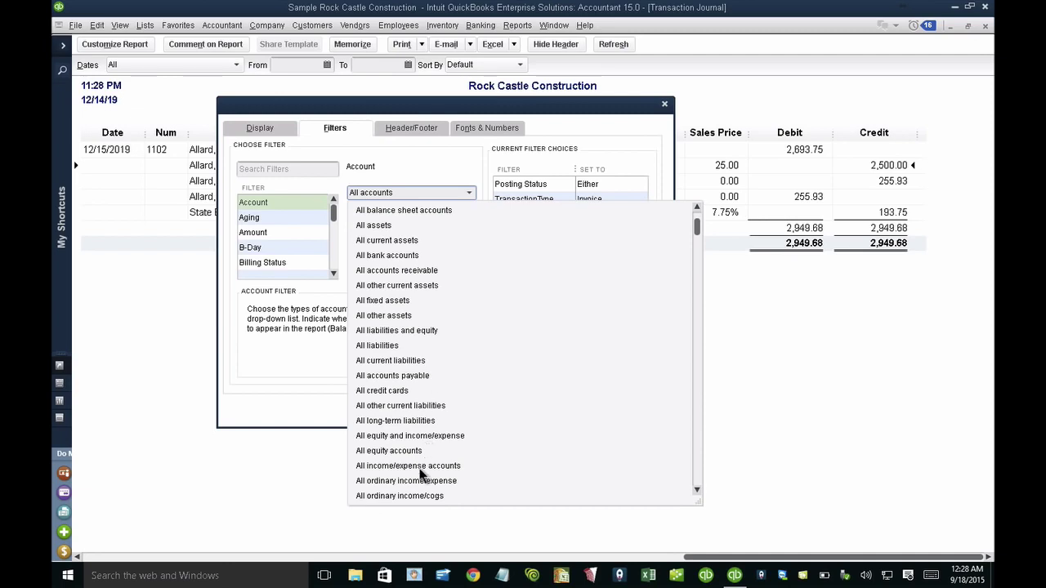
{"action": "left_click", "coordinate": [696, 490]}
{"action": "left_click", "coordinate": [697, 490]}
{"action": "left_click", "coordinate": [696, 493]}
{"action": "left_click", "coordinate": [697, 493]}
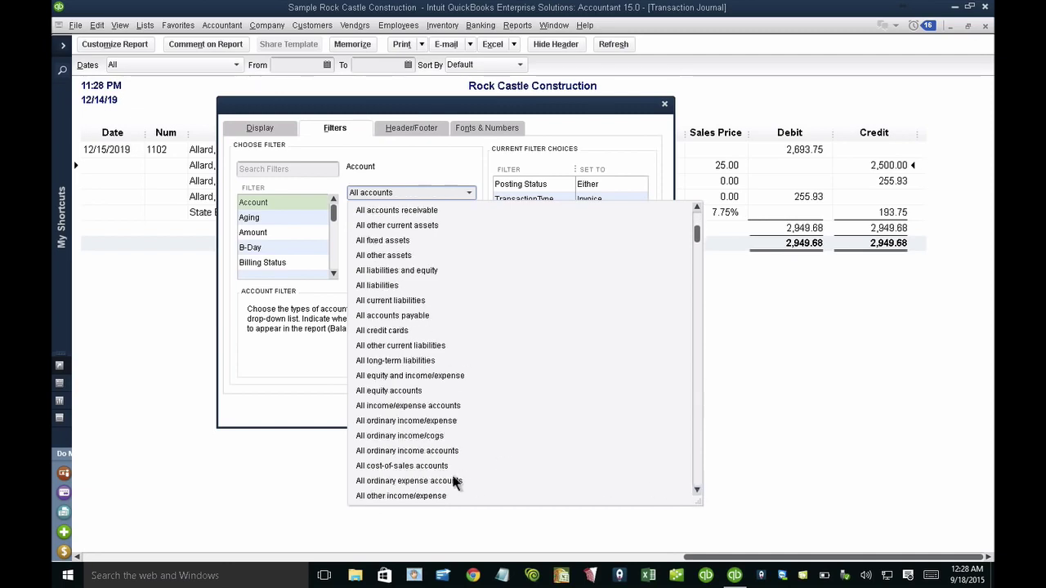
{"action": "left_click", "coordinate": [418, 439]}
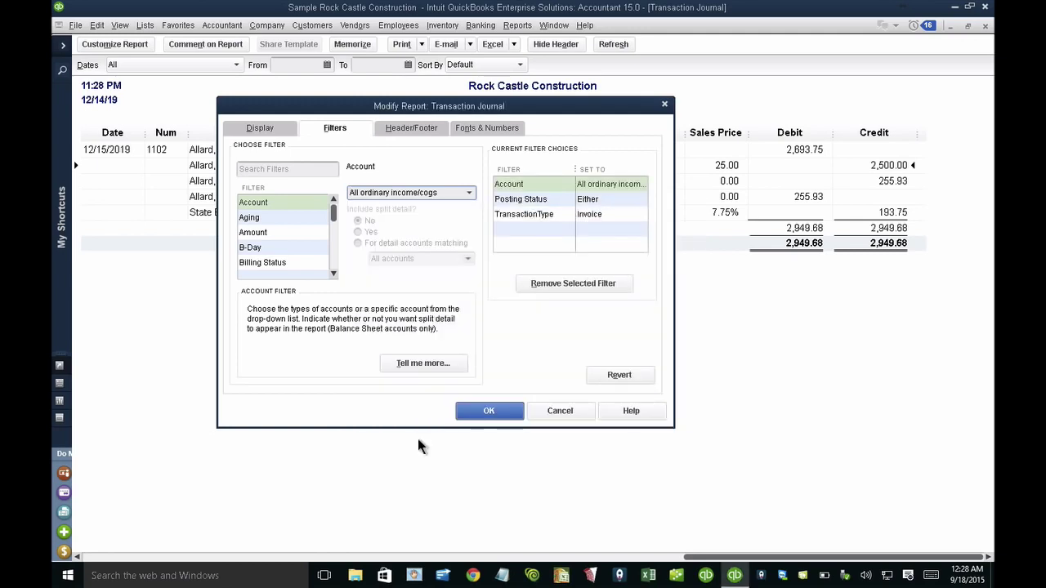
{"action": "left_click", "coordinate": [480, 411]}
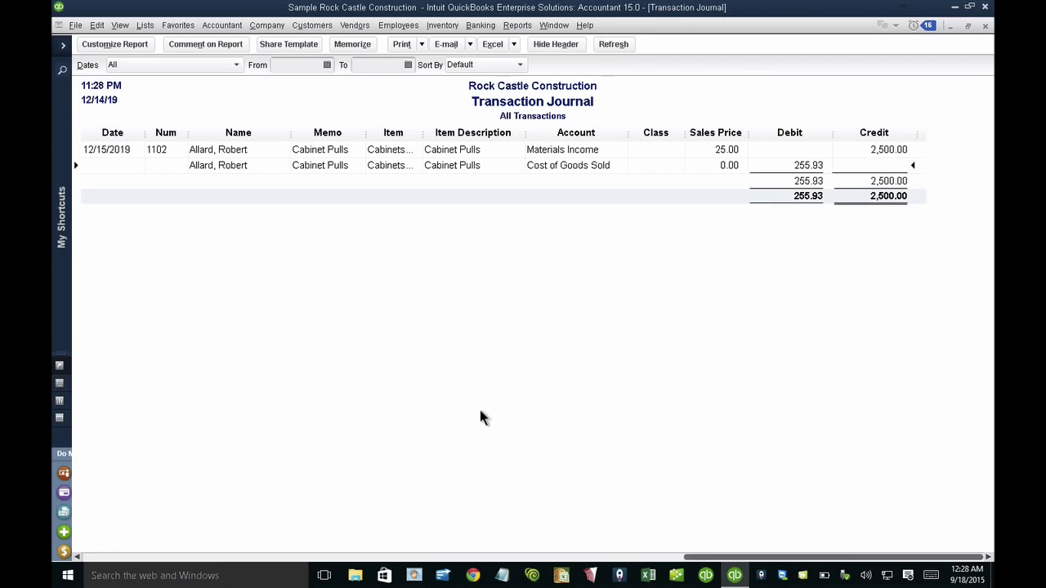
- Add the Balance column to the Transaction Journal and narrow the Credit column
{"action": "left_click", "coordinate": [114, 46]}
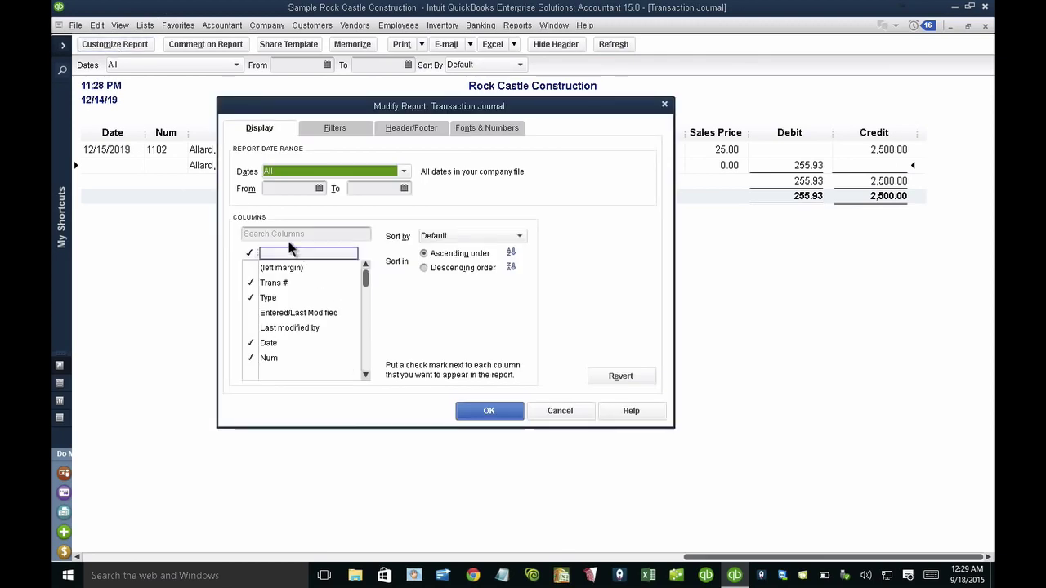
{"action": "left_click", "coordinate": [272, 233]}
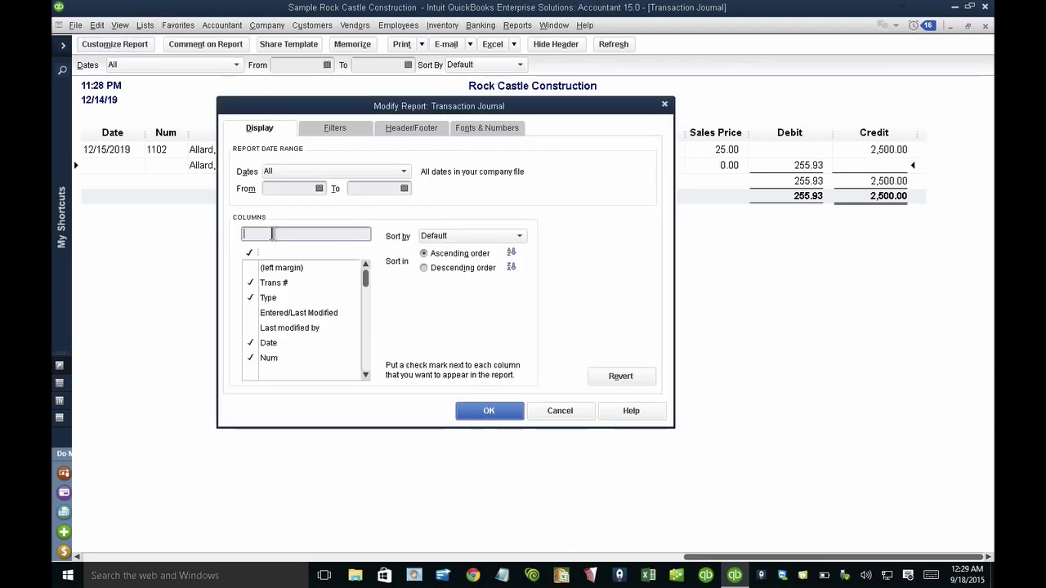
{"action": "type", "text": "ba"}
{"action": "left_click", "coordinate": [292, 311]}
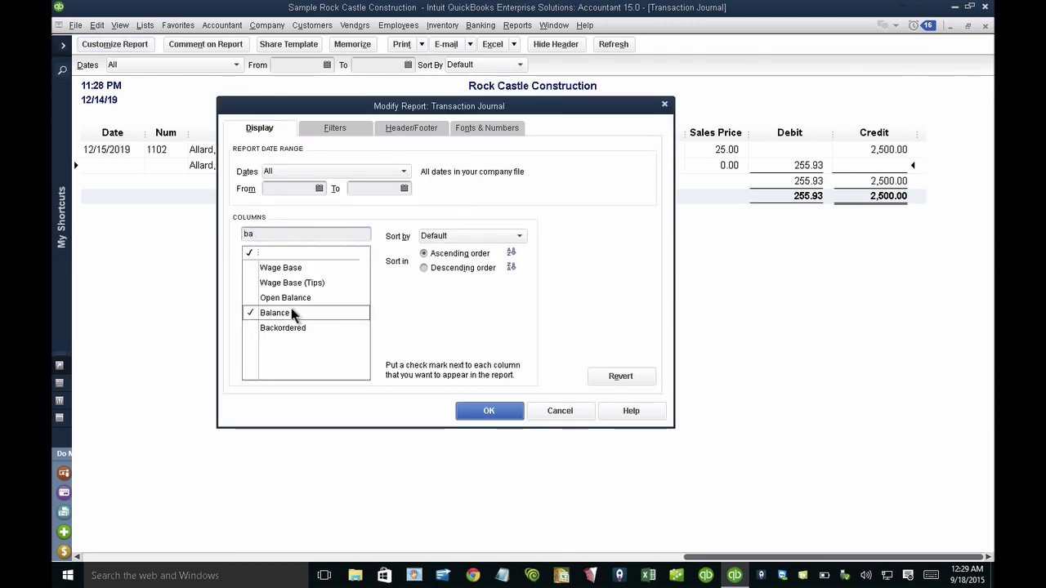
{"action": "left_click", "coordinate": [483, 410]}
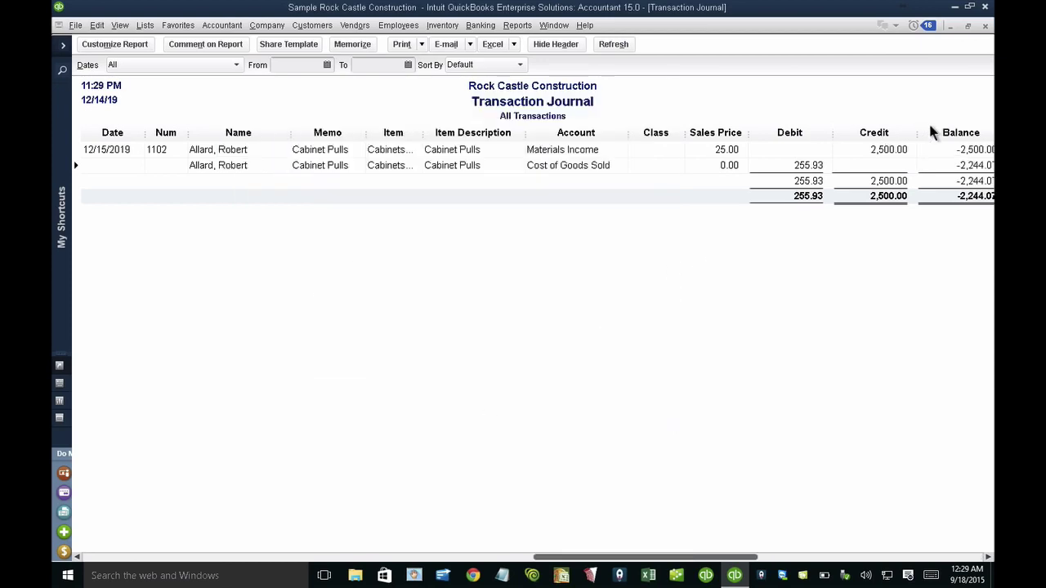
{"action": "left_click_drag", "start_coordinate": [915, 133], "coordinate": [892, 135]}
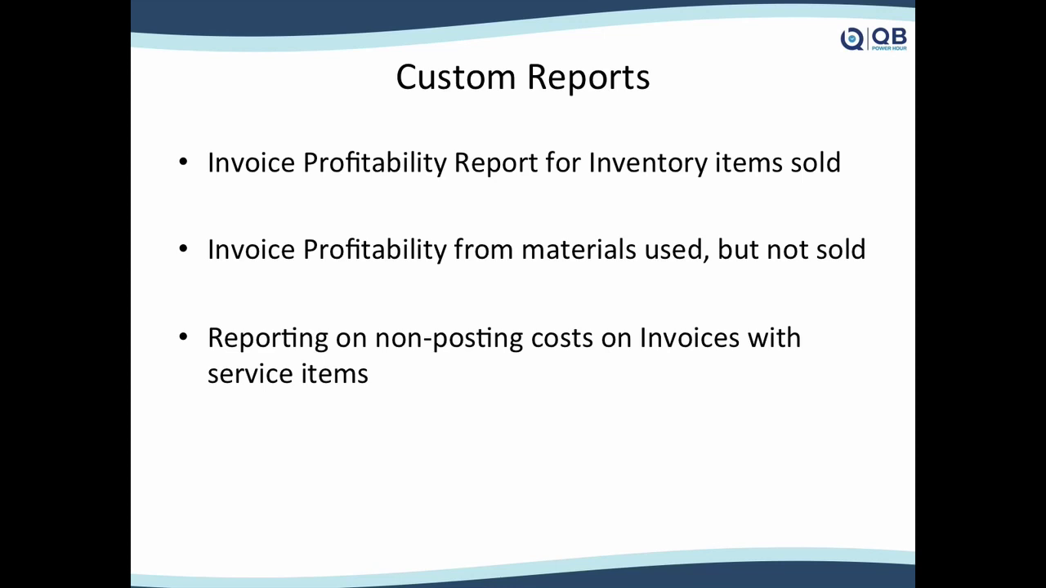
- Switch from the slides to the Windows 10 desktop and bring the QuickBooks company file window to the front
{"action": "key", "text": "ctrl+Right"}
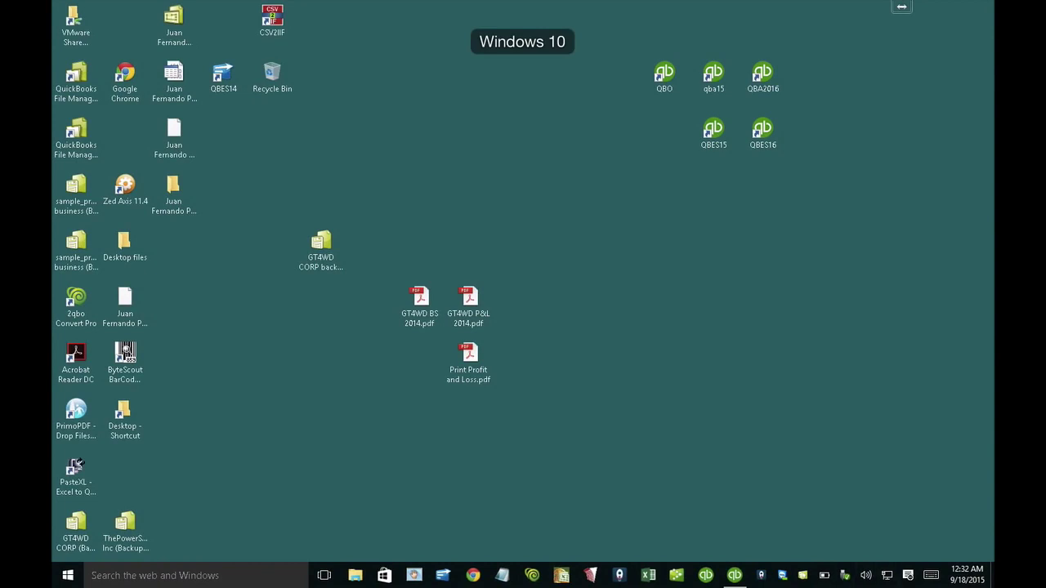
{"action": "key", "text": "ctrl+Up"}
{"action": "key", "text": "ctrl+Up"}
{"action": "left_click", "coordinate": [737, 577]}
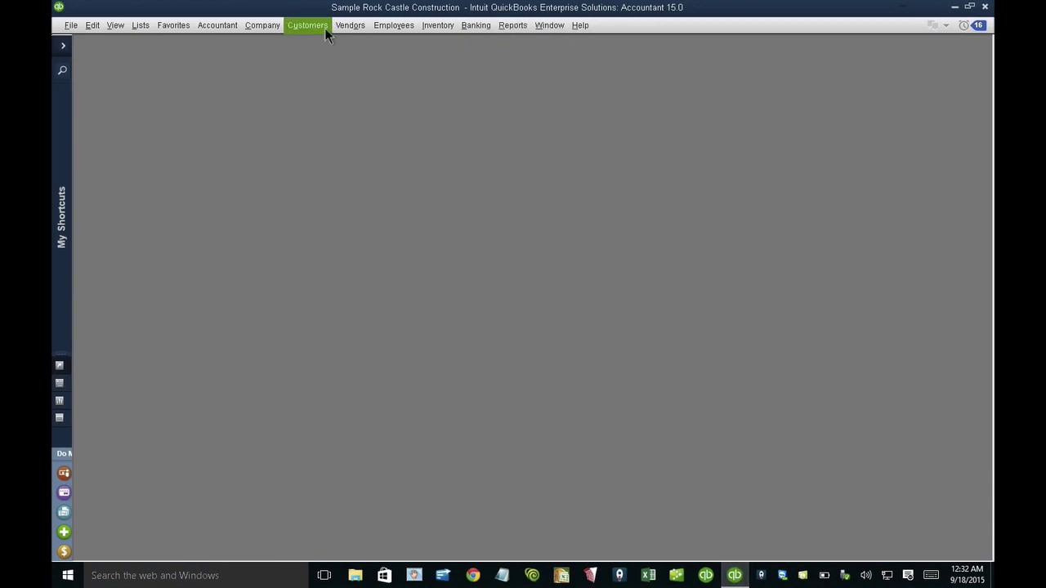
- Start a new invoice for Babcock's Music Shop and maximize the invoice form
{"action": "key", "text": "ctrl+i"}
{"action": "left_click", "coordinate": [229, 149]}
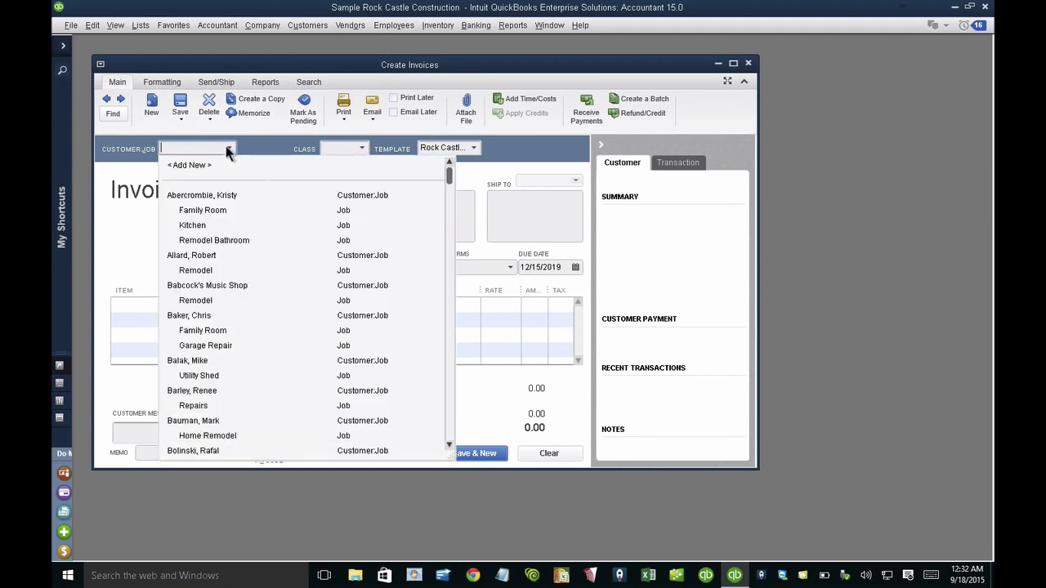
{"action": "left_click", "coordinate": [199, 286]}
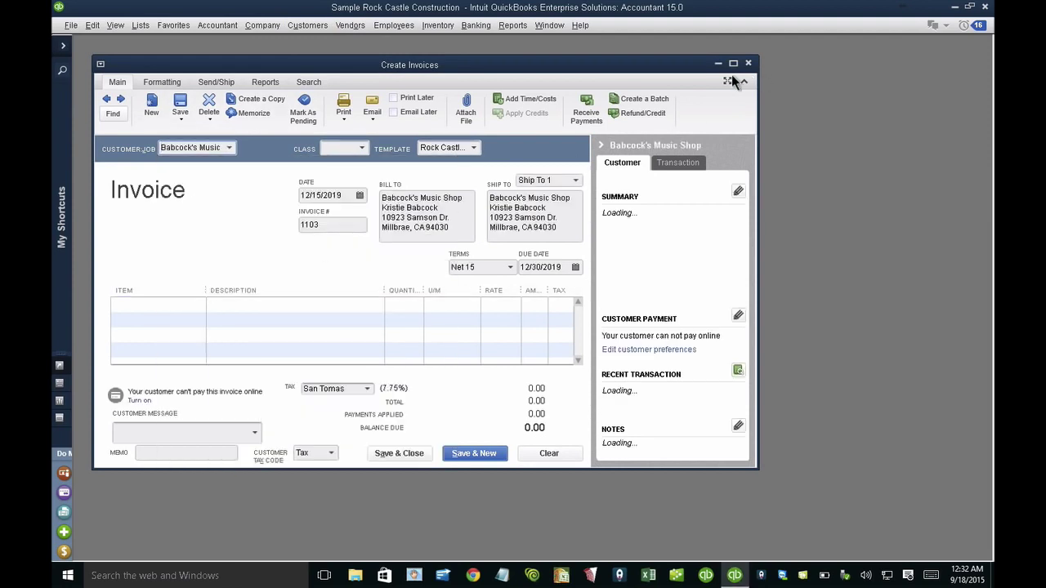
{"action": "left_click", "coordinate": [734, 63]}
- Add the Installation service item to the invoice's first line with a rate of 1000
{"action": "left_click", "coordinate": [188, 263]}
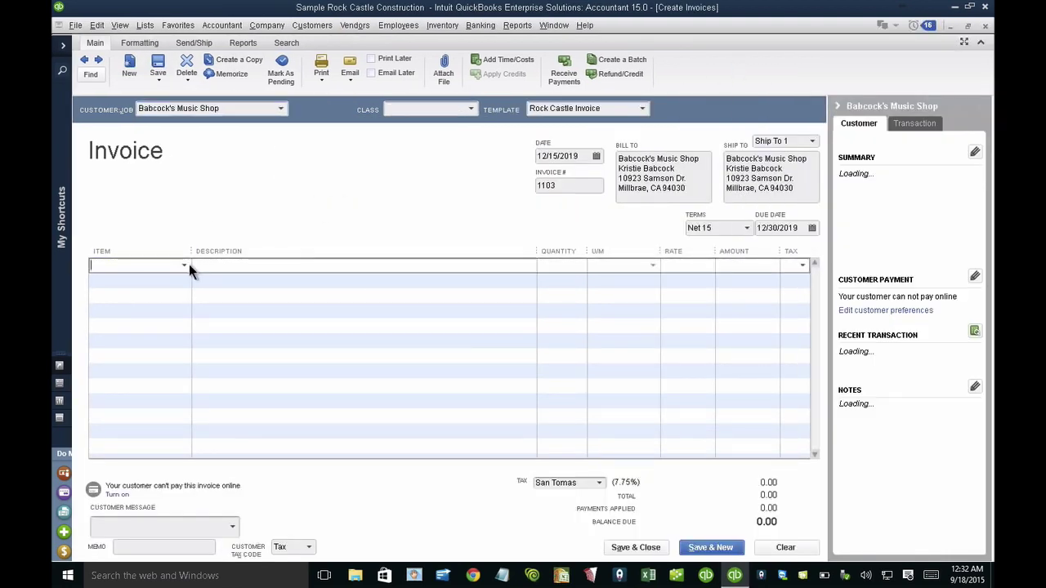
{"action": "left_click", "coordinate": [187, 266]}
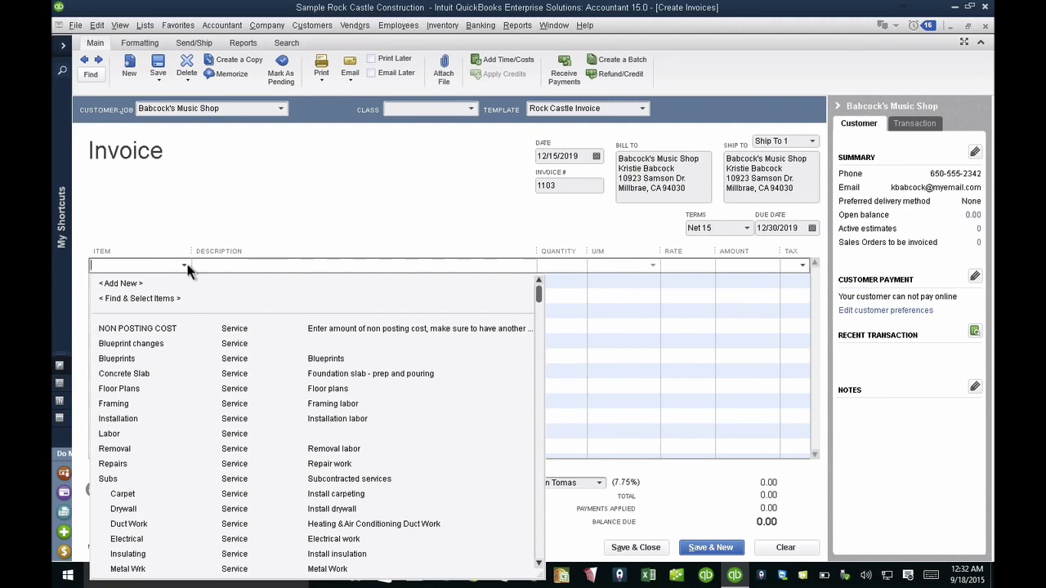
{"action": "left_click", "coordinate": [123, 418]}
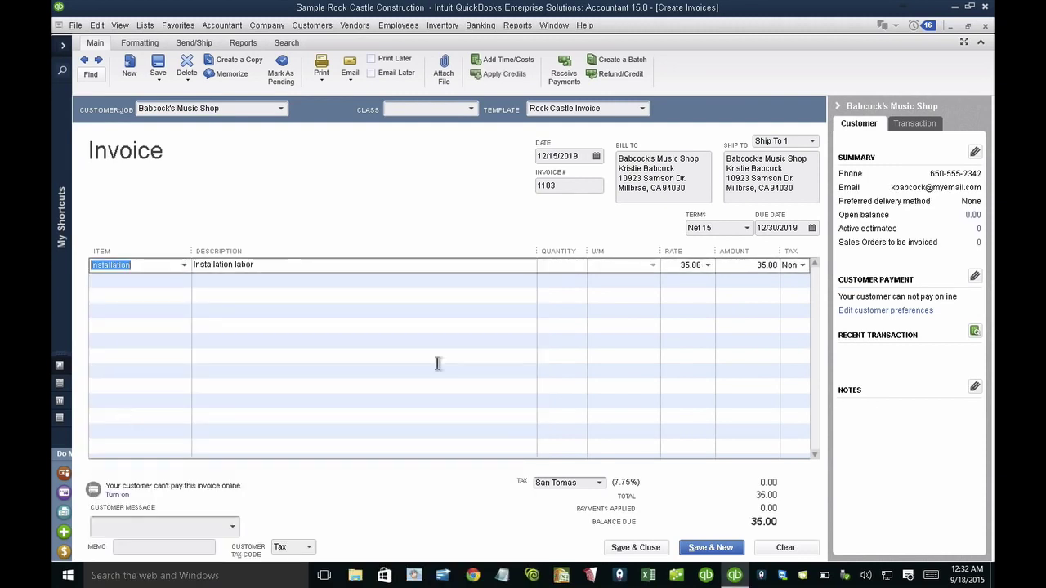
{"action": "double_click", "coordinate": [684, 264]}
{"action": "type", "text": "1000"}
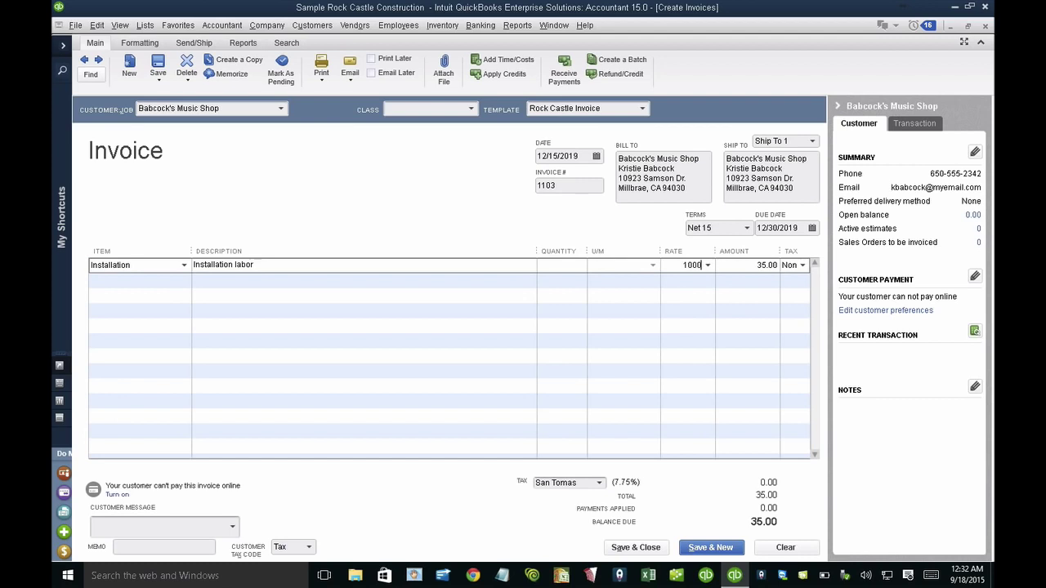
- Add the Hardware Doorknobs Std and Wood Door Exterior inventory items to the invoice's second and third lines
{"action": "left_click", "coordinate": [734, 271]}
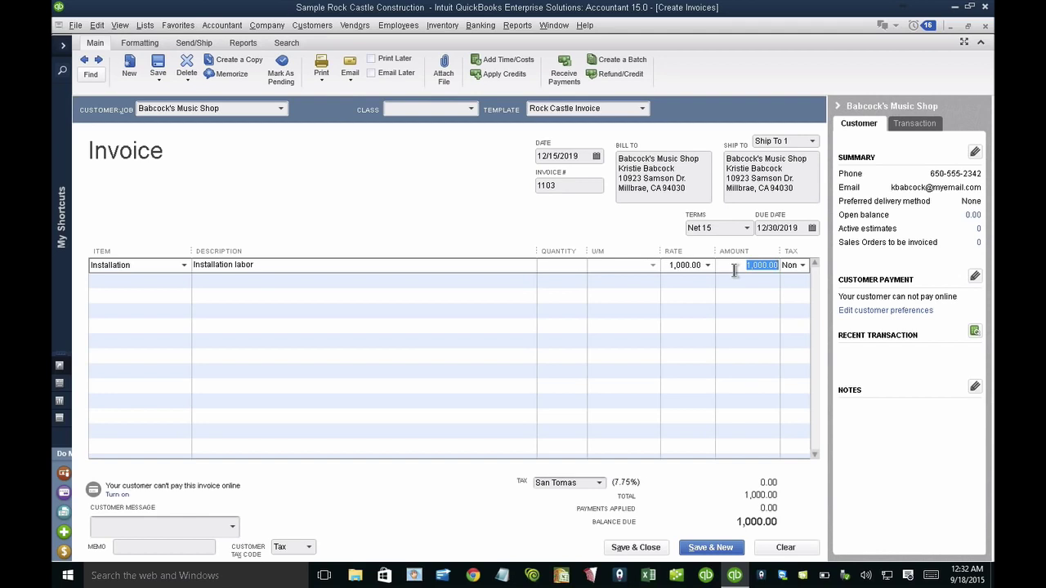
{"action": "left_click", "coordinate": [179, 276]}
{"action": "scroll", "coordinate": [229, 434], "scroll_direction": "down", "scroll_amount": 7}
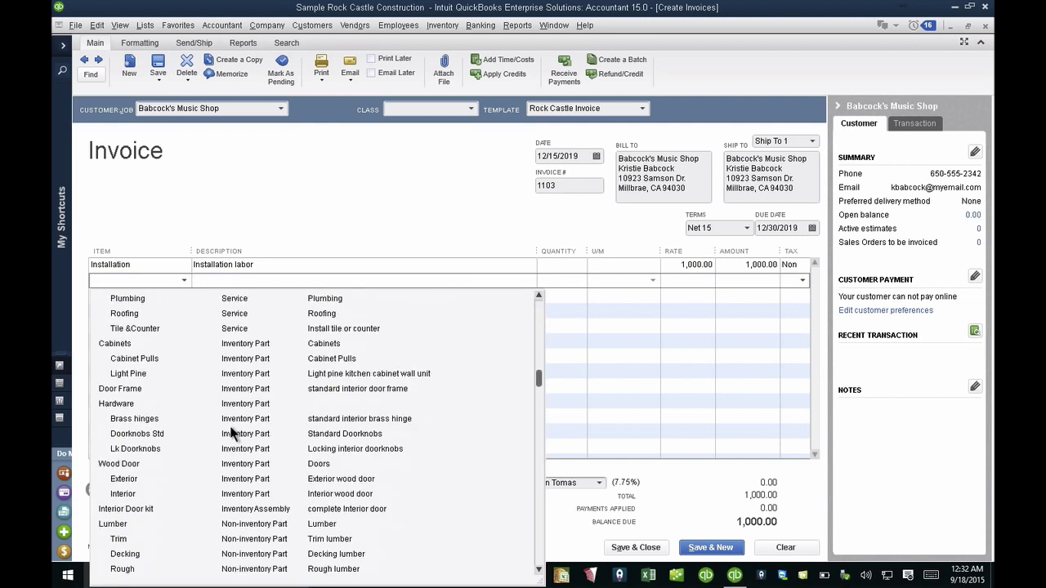
{"action": "left_click", "coordinate": [158, 434]}
{"action": "left_click", "coordinate": [183, 299]}
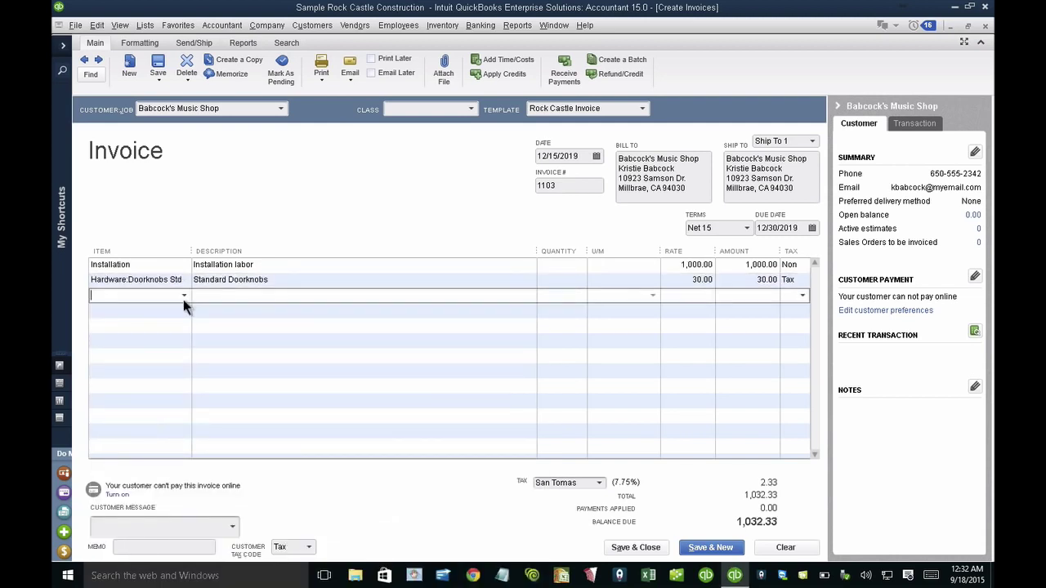
{"action": "left_click", "coordinate": [183, 296]}
{"action": "scroll", "coordinate": [150, 437], "scroll_direction": "down", "scroll_amount": 6}
{"action": "scroll", "coordinate": [150, 436], "scroll_direction": "down", "scroll_amount": 3}
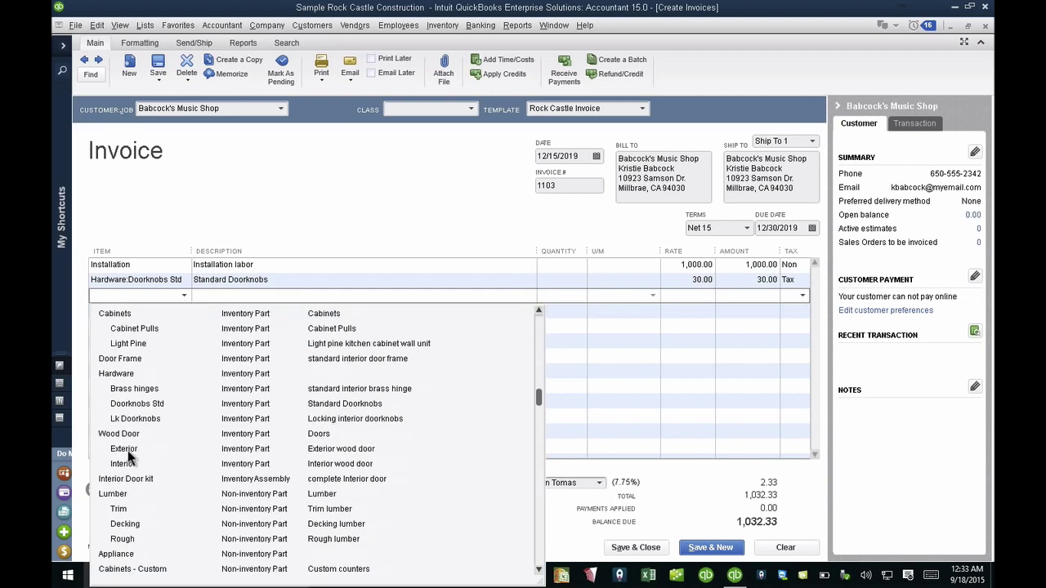
{"action": "left_click", "coordinate": [127, 450]}
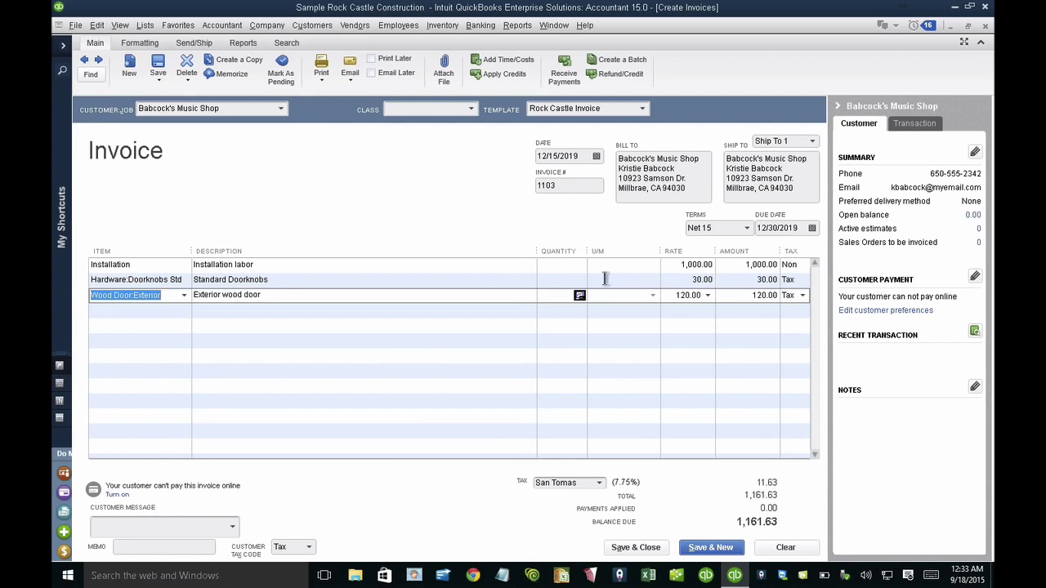
- Set the quantity to 3 for the standard doorknobs and 4 for the exterior wood door
{"action": "left_click", "coordinate": [577, 281]}
{"action": "type", "text": "3"}
{"action": "left_click", "coordinate": [564, 295]}
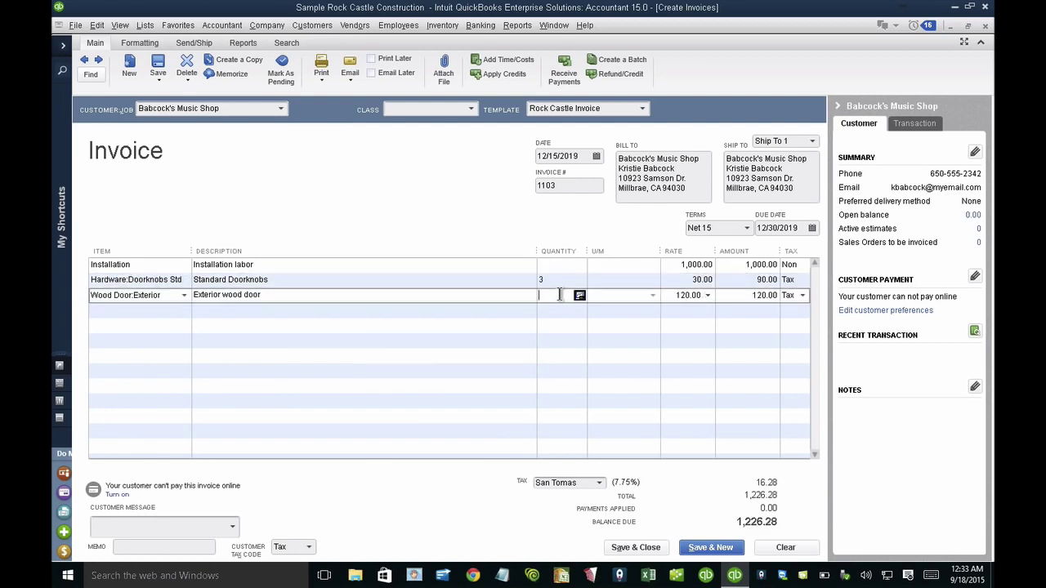
{"action": "type", "text": "4"}
{"action": "left_click", "coordinate": [503, 315]}
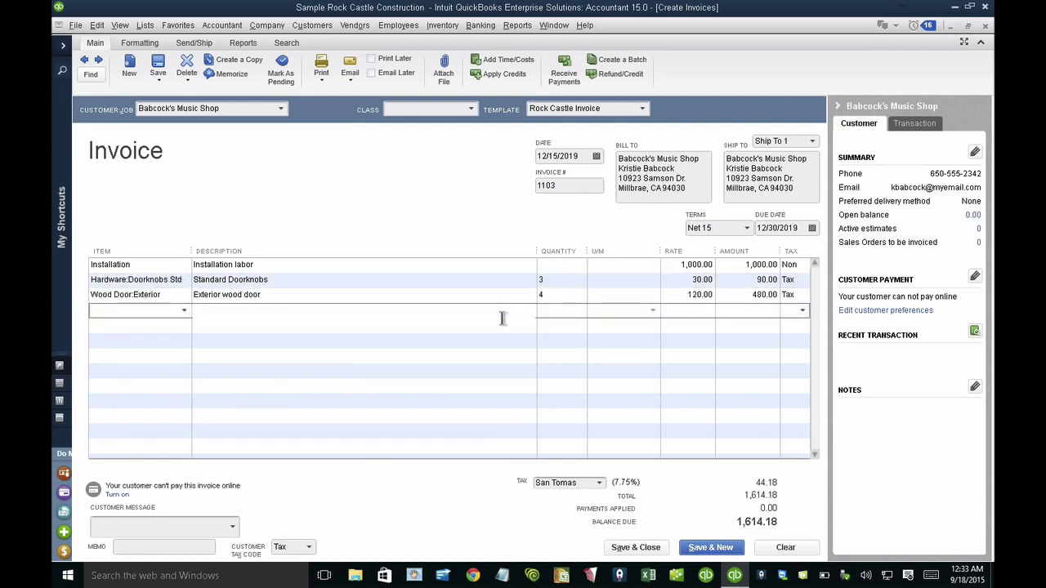
- Set the rate to 0 on both the doorknobs line and the exterior wood door line
{"action": "left_click", "coordinate": [672, 280]}
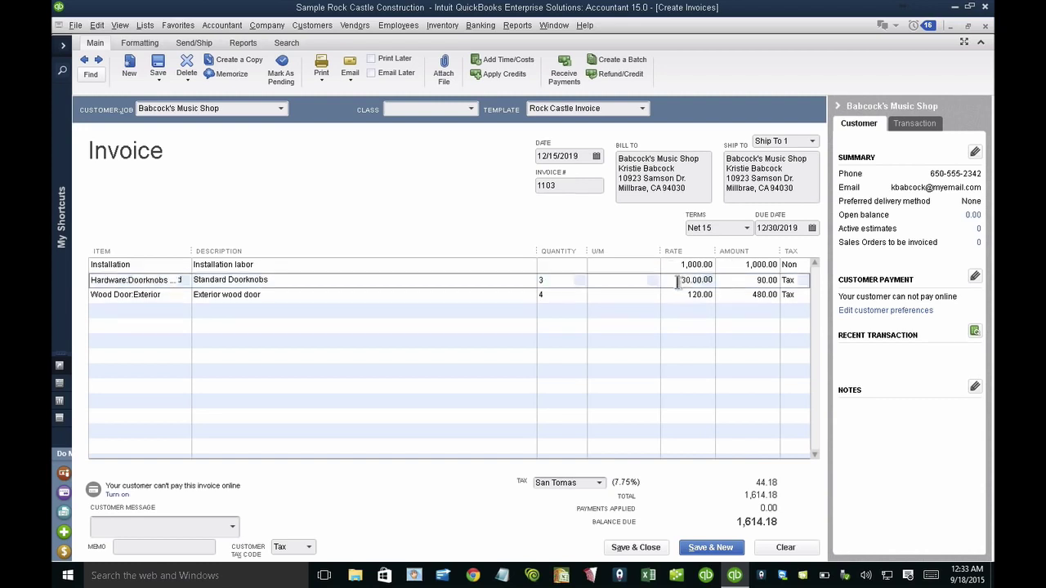
{"action": "type", "text": "0"}
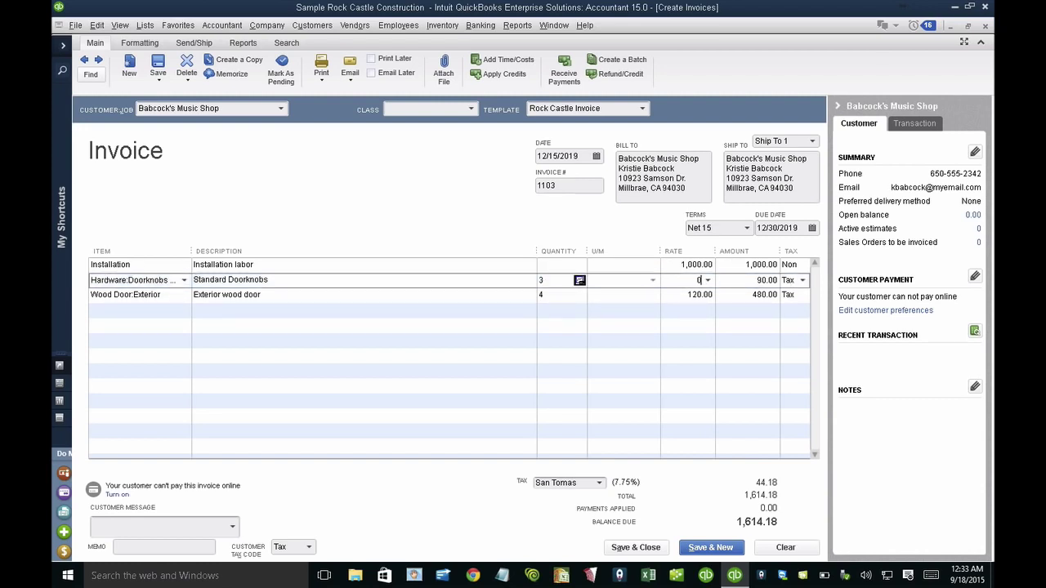
{"action": "left_click", "coordinate": [678, 295]}
{"action": "type", "text": "0"}
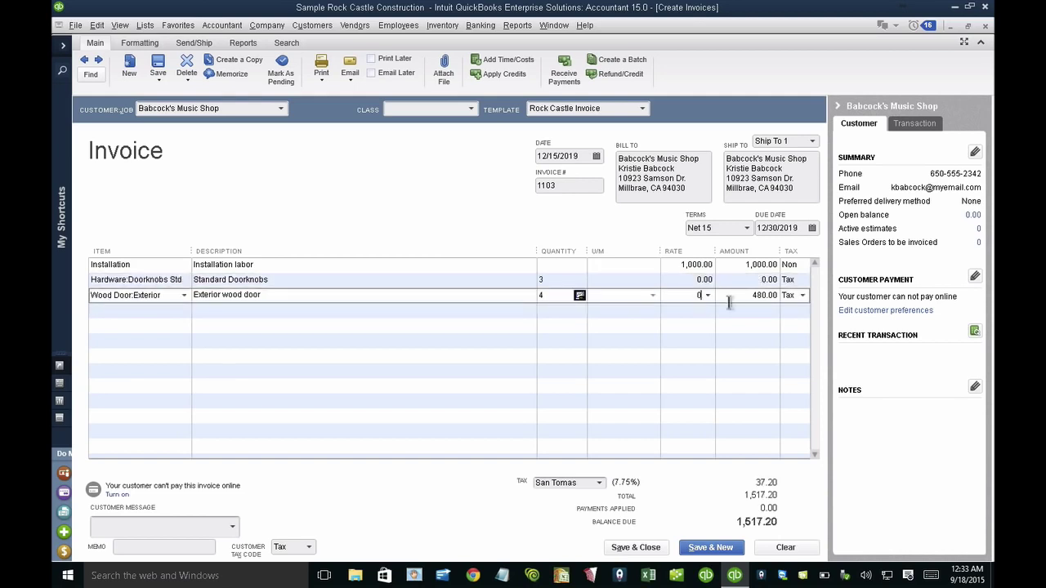
{"action": "left_click", "coordinate": [693, 310]}
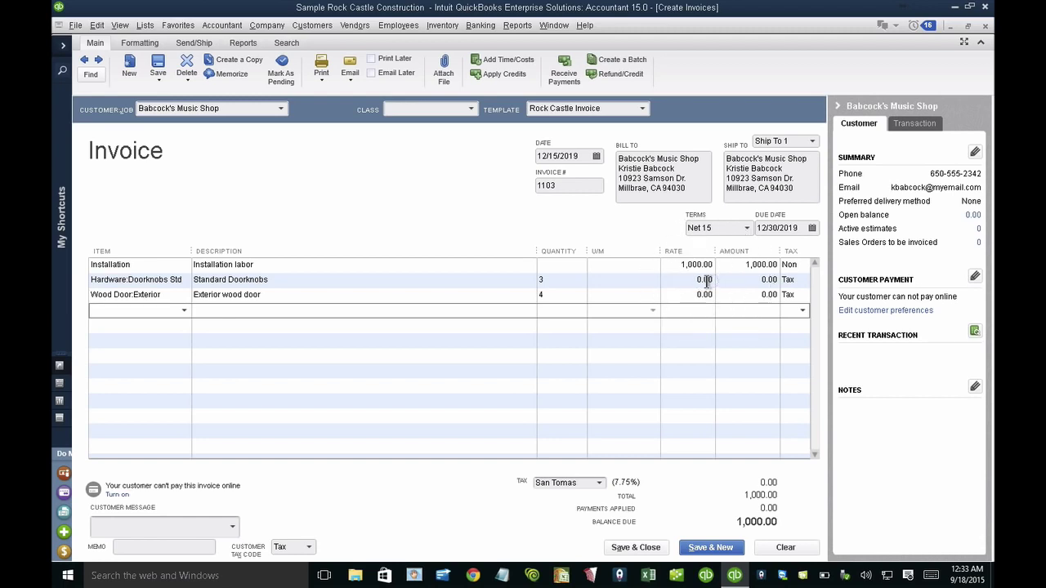
- Save the invoice and open its Transaction Journal report
{"action": "left_click", "coordinate": [556, 279]}
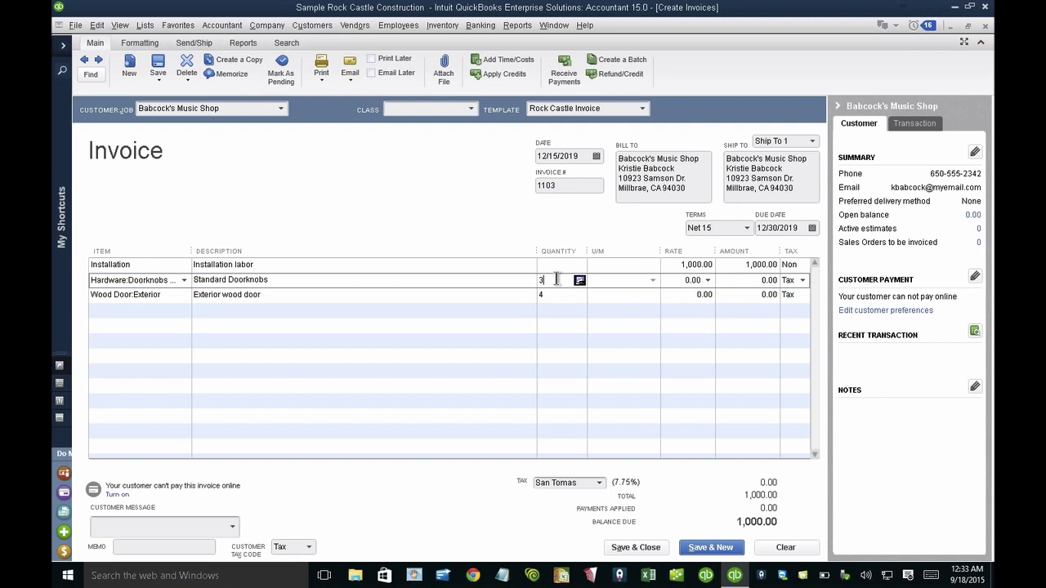
{"action": "left_click", "coordinate": [156, 63]}
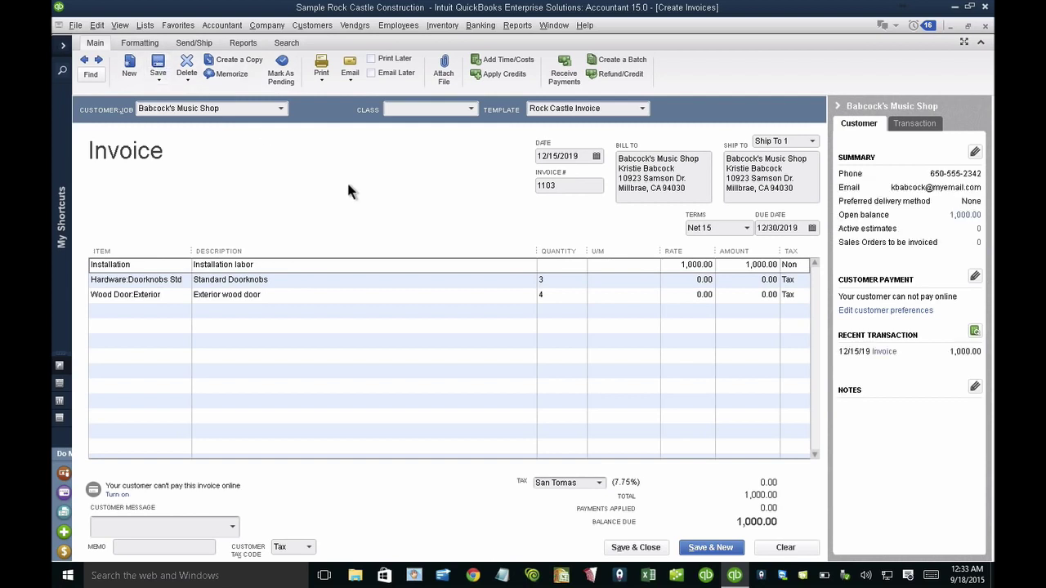
{"action": "key", "text": "ctrl+y"}
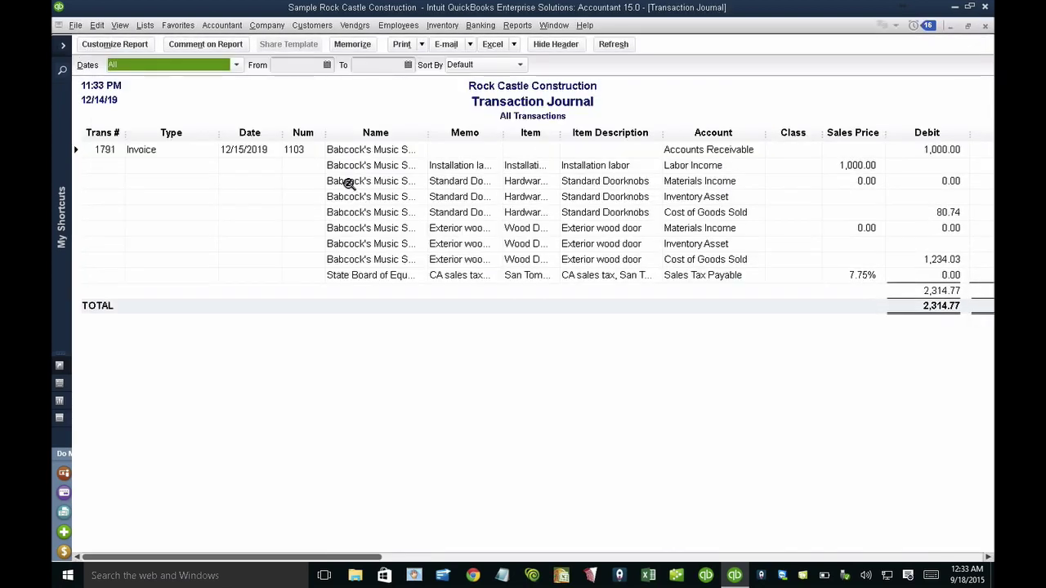
- Customize the Transaction Journal with an Account filter set to All ordinary income/cogs
{"action": "left_click", "coordinate": [115, 45]}
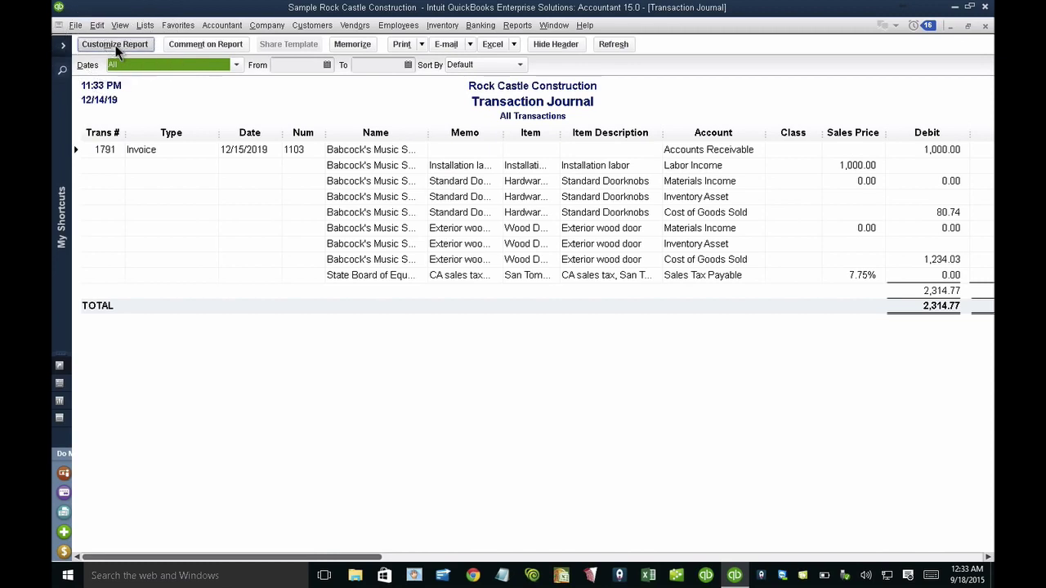
{"action": "left_click", "coordinate": [336, 130]}
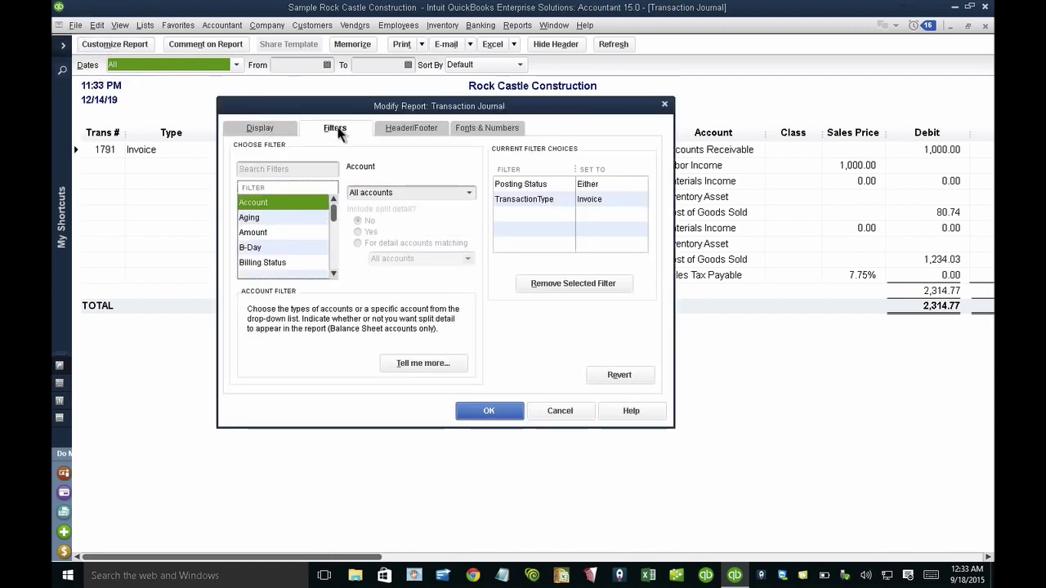
{"action": "left_click", "coordinate": [298, 201]}
{"action": "type", "text": "All income/expense"}
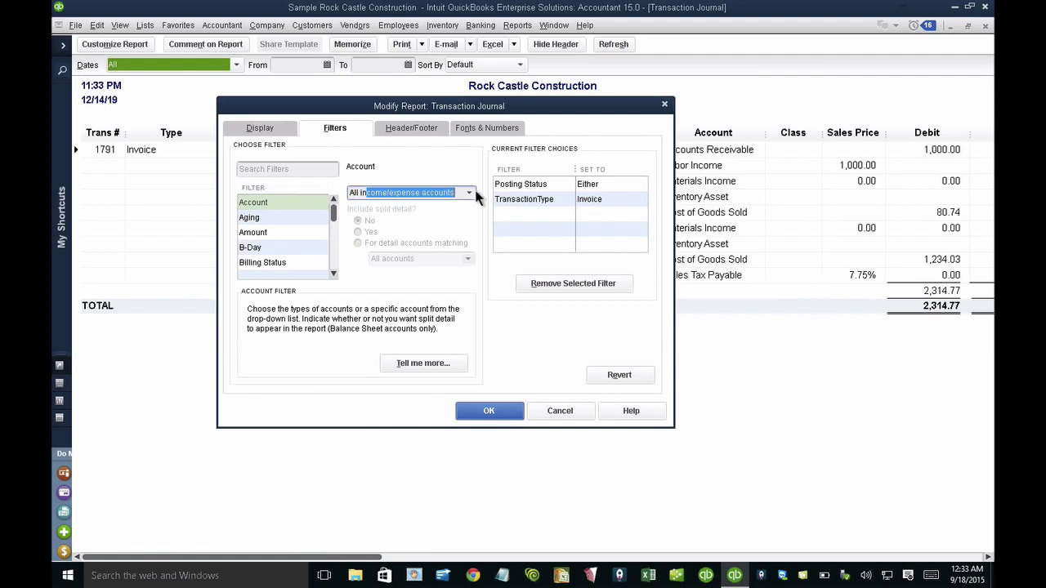
{"action": "left_click", "coordinate": [470, 192]}
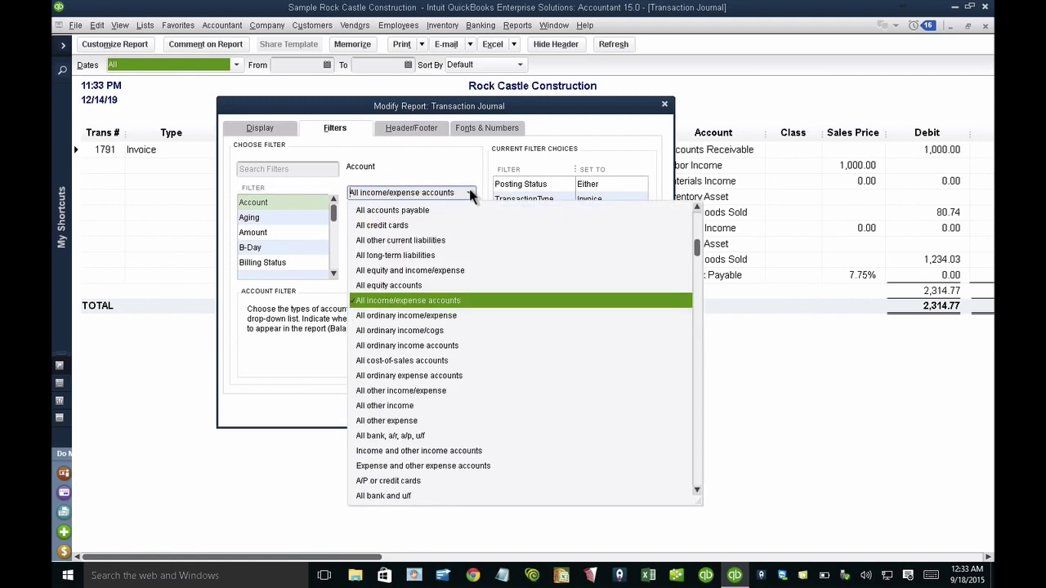
{"action": "left_click", "coordinate": [414, 330]}
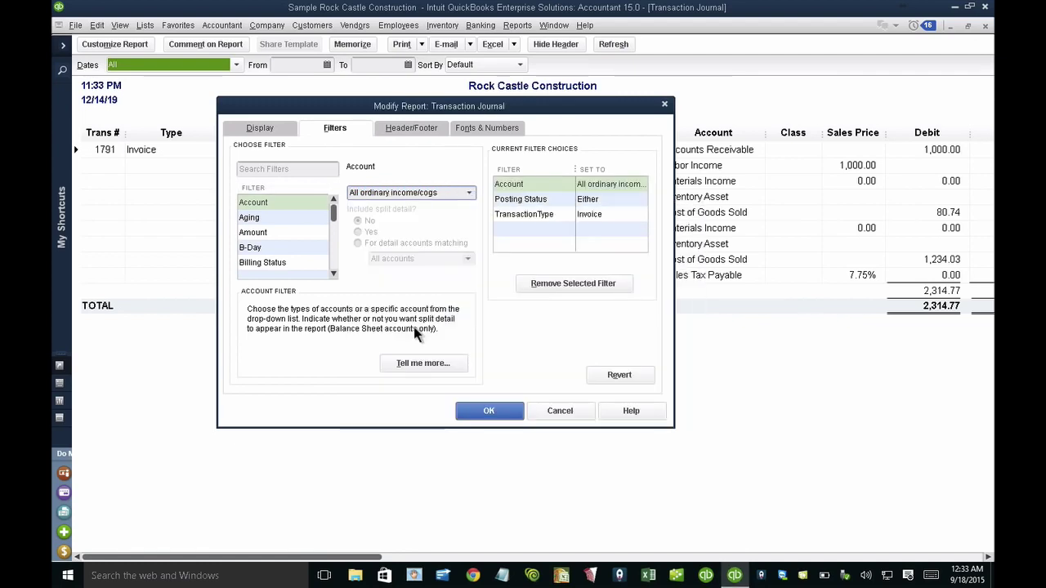
- Add the Balance column to the Transaction Journal and apply the report modifications
{"action": "left_click", "coordinate": [274, 133]}
{"action": "left_click", "coordinate": [278, 233]}
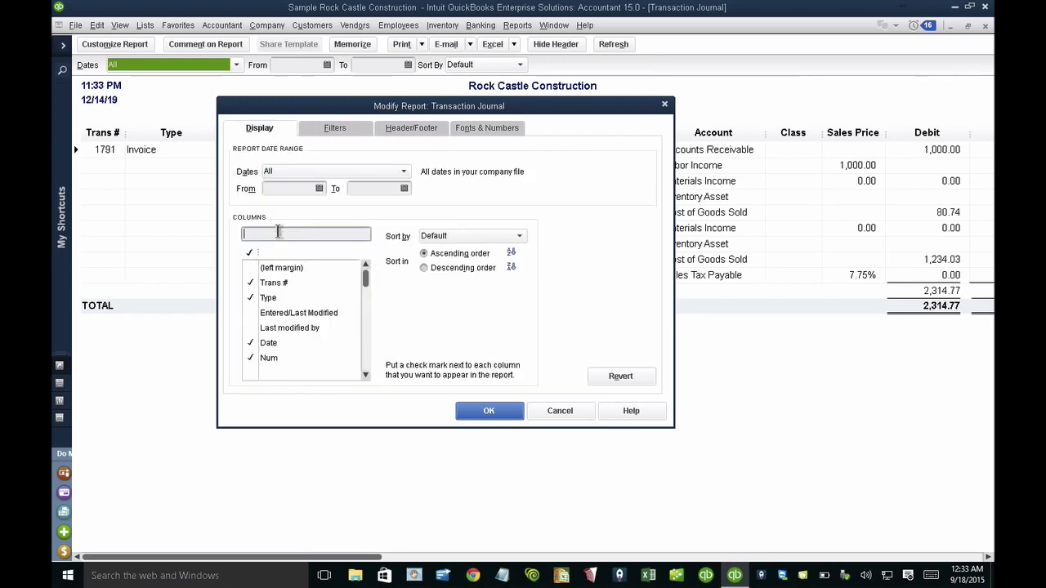
{"action": "type", "text": "ba"}
{"action": "left_click", "coordinate": [285, 312]}
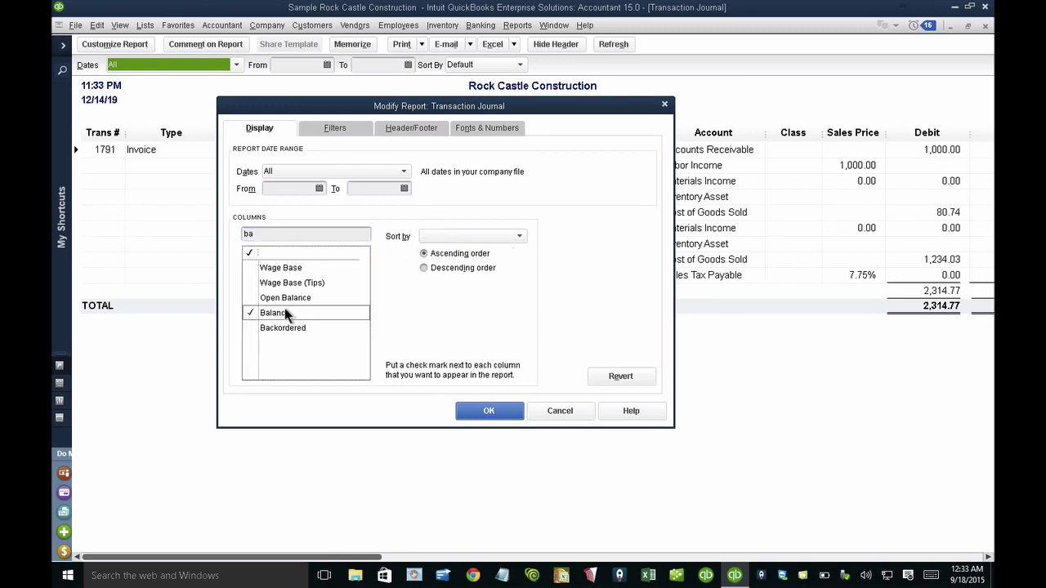
{"action": "left_click", "coordinate": [489, 410]}
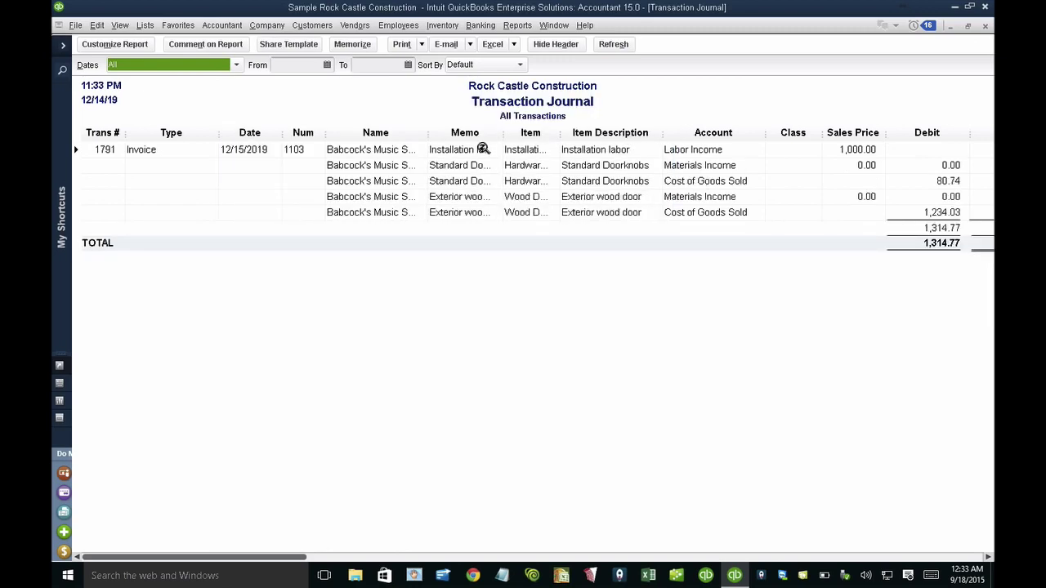
- Collapse the Type and Name columns in the Transaction Journal
{"action": "left_click_drag", "start_coordinate": [124, 133], "coordinate": [126, 133]}
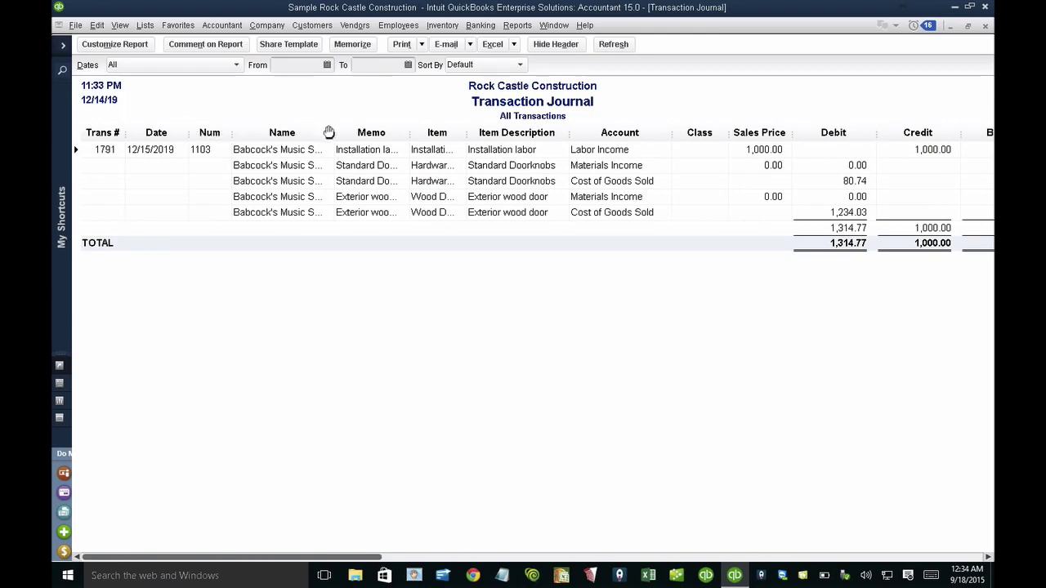
{"action": "left_click_drag", "start_coordinate": [327, 132], "coordinate": [236, 133]}
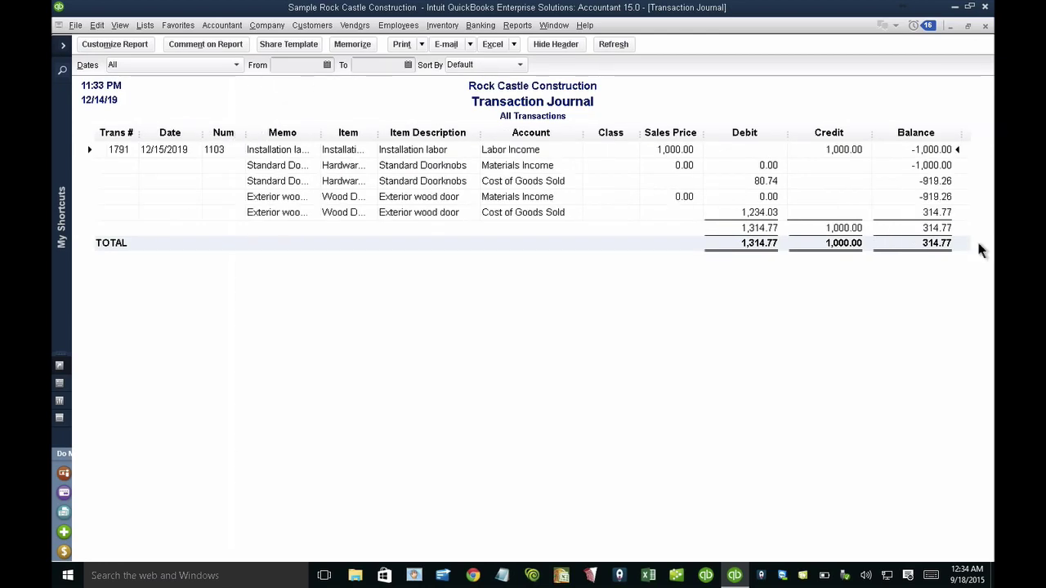
- Examine the journal's total balance and the exterior door's cost of goods sold, and close the report
{"action": "left_click", "coordinate": [945, 245]}
{"action": "left_click", "coordinate": [945, 245]}
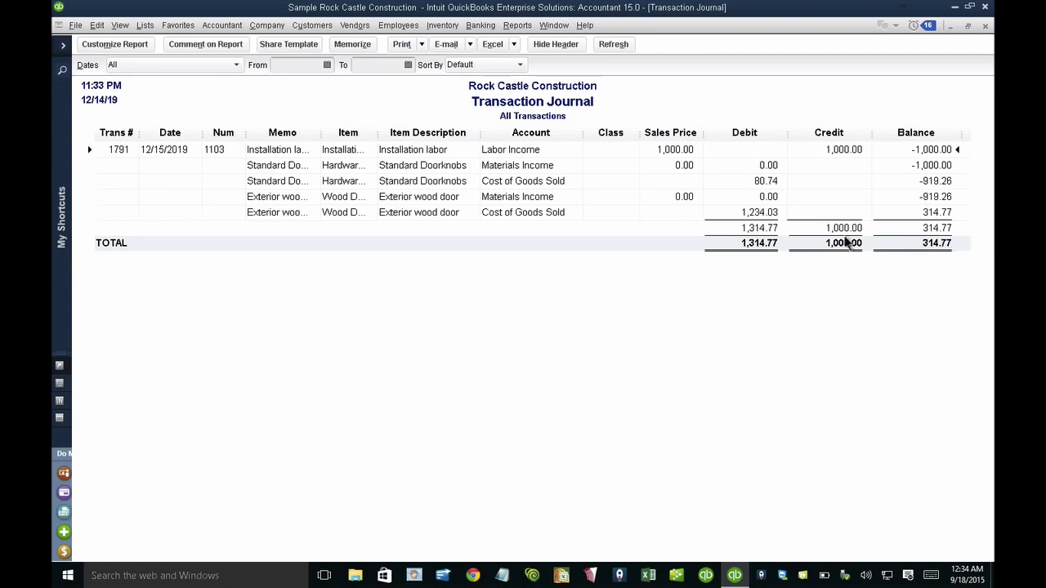
{"action": "left_click", "coordinate": [761, 214]}
{"action": "left_click", "coordinate": [985, 25]}
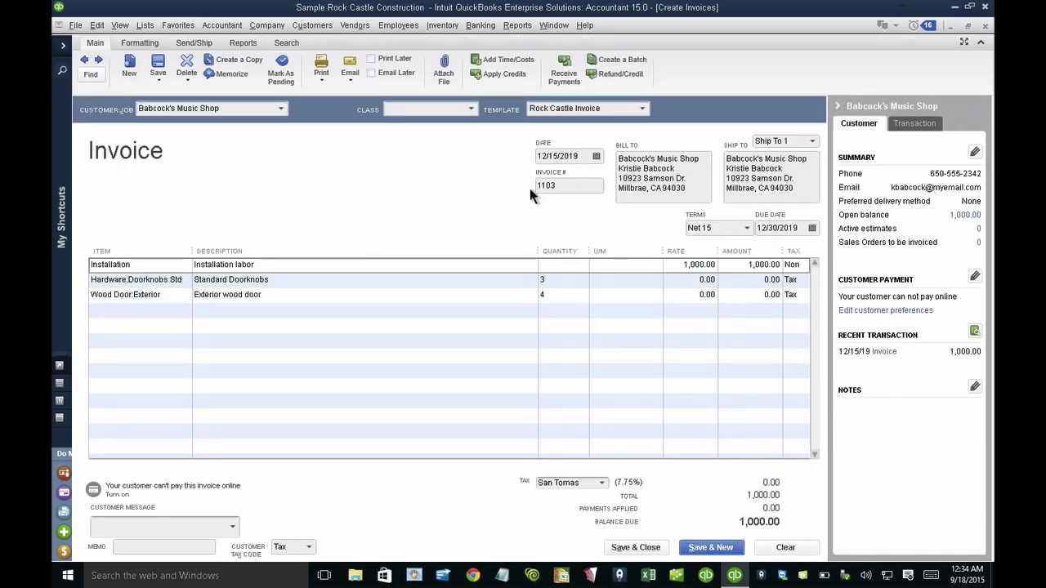
- Check the current availability of the exterior wood door from its invoice line and close the availability window
{"action": "left_click", "coordinate": [173, 299]}
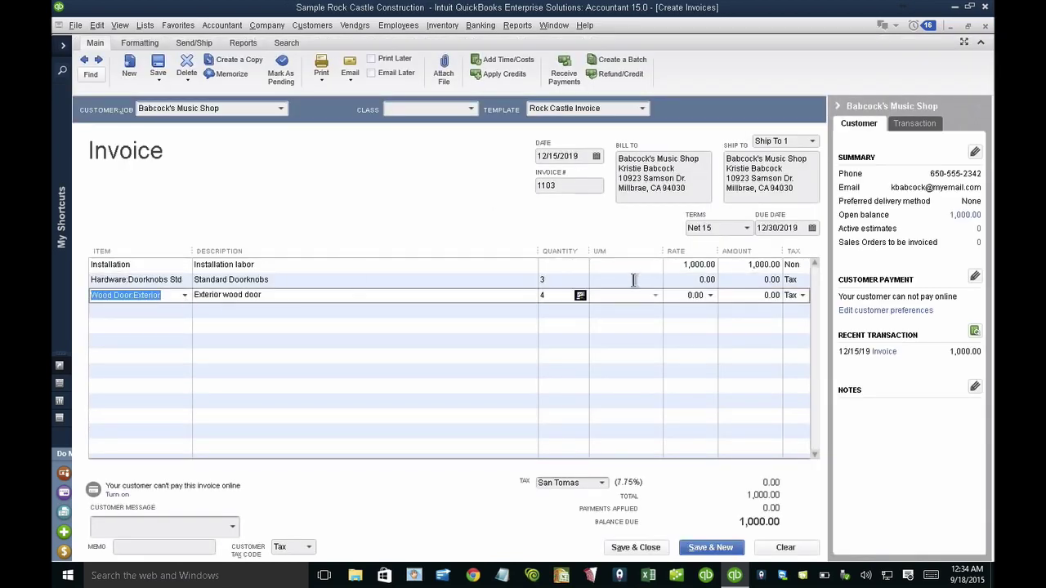
{"action": "left_click", "coordinate": [581, 295]}
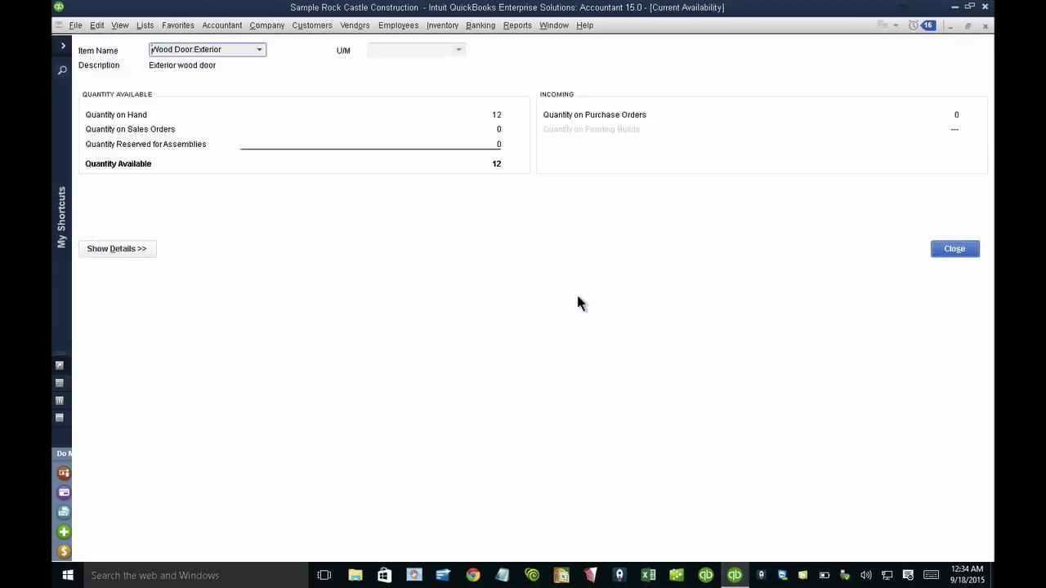
{"action": "left_click", "coordinate": [958, 248]}
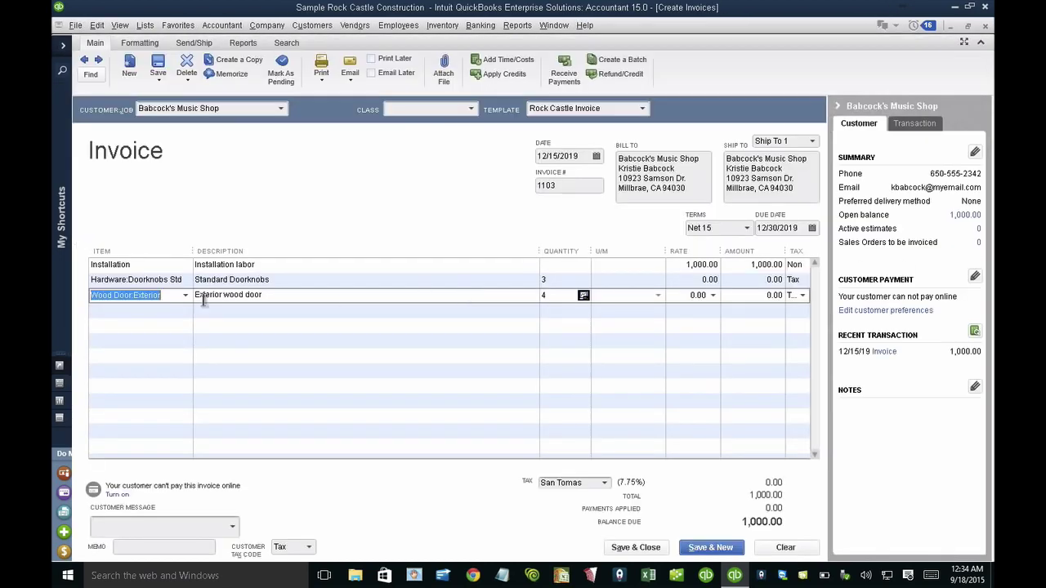
- Look up the exterior wood door's average cost in its Item List record, and return to the invoice without editing the item
{"action": "key", "text": "ctrl+l"}
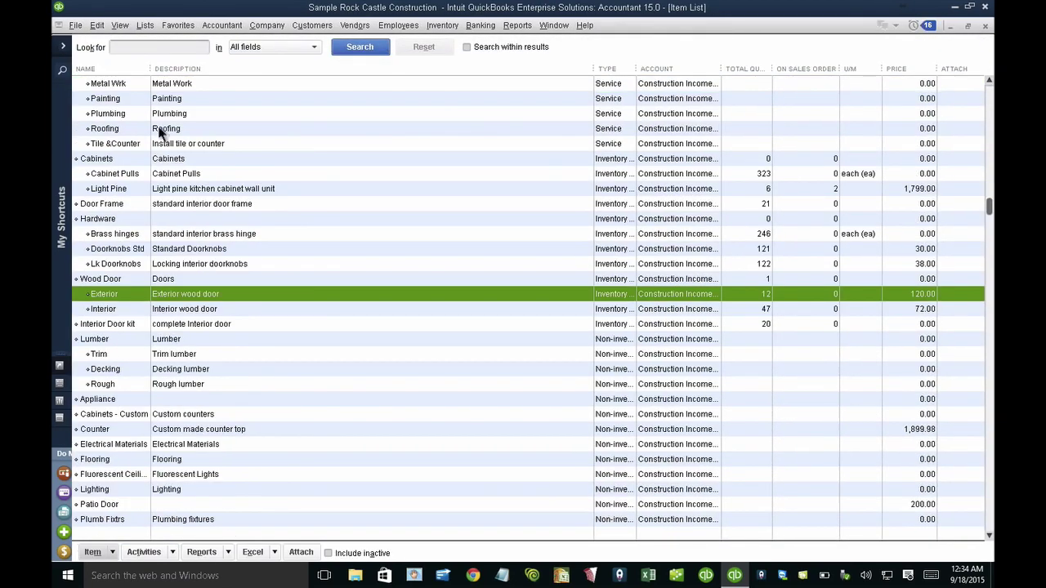
{"action": "double_click", "coordinate": [118, 294]}
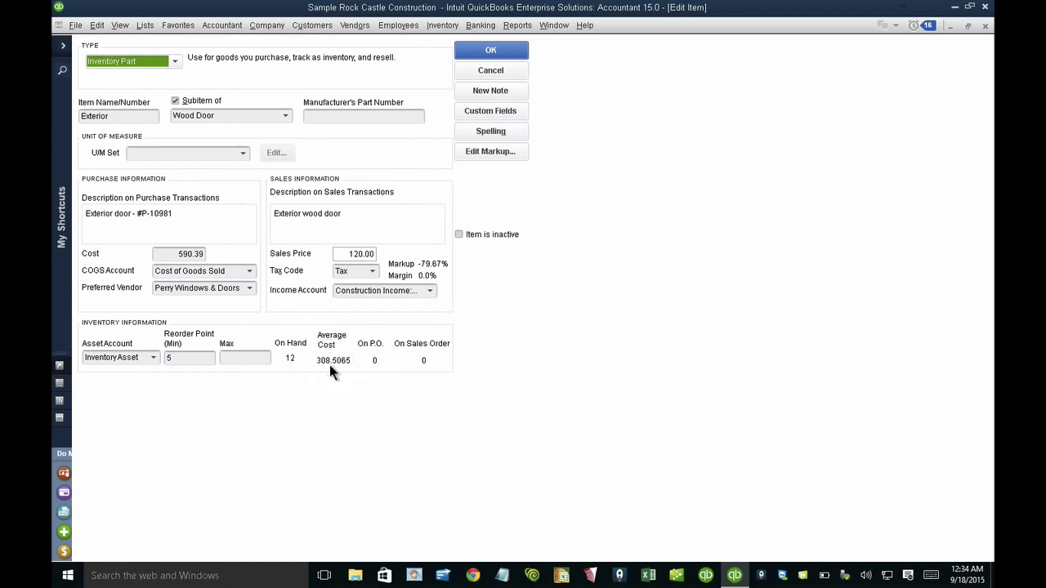
{"action": "left_click", "coordinate": [497, 70]}
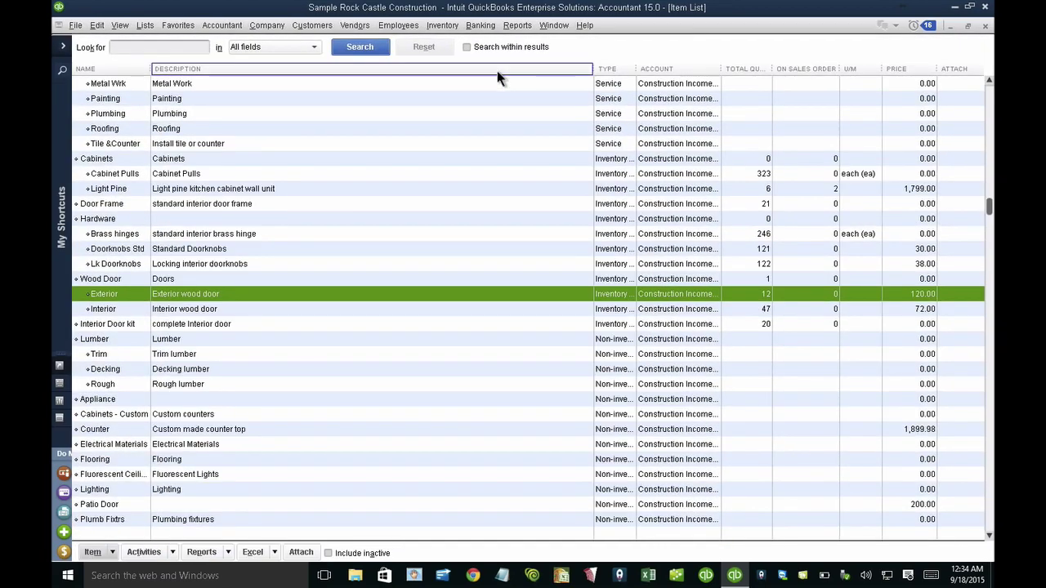
{"action": "key", "text": "Escape"}
{"action": "left_click", "coordinate": [559, 295]}
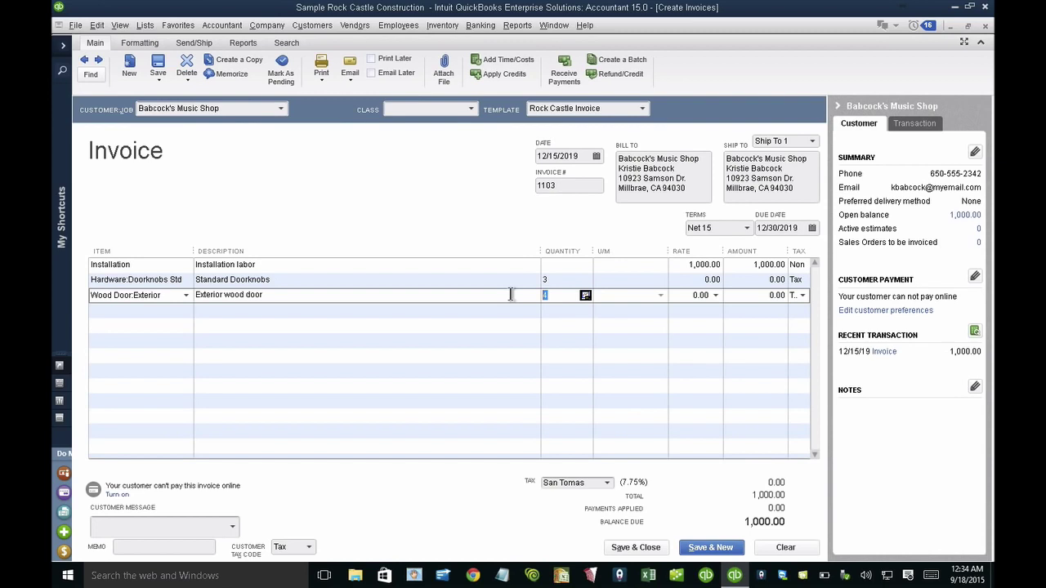
{"action": "left_click", "coordinate": [511, 306]}
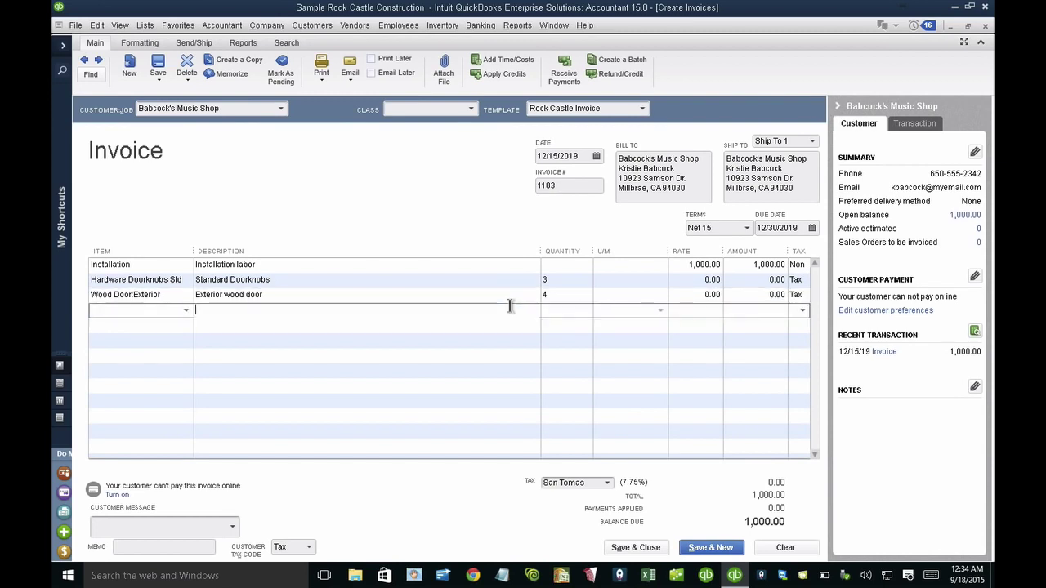
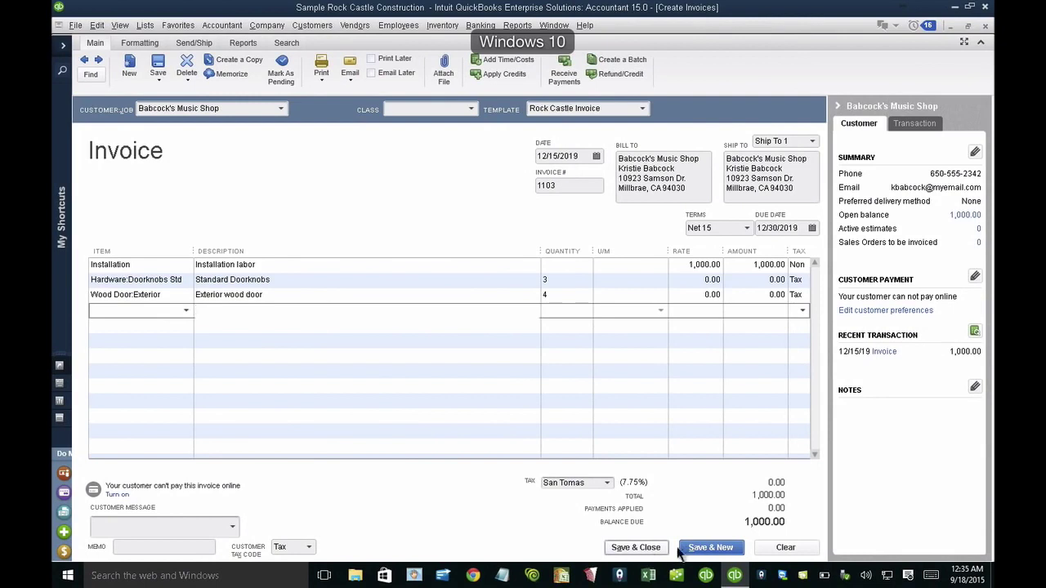
- Close the invoice, open the Item List maximized, and widen its Name column to show full item names
{"action": "left_click", "coordinate": [785, 548]}
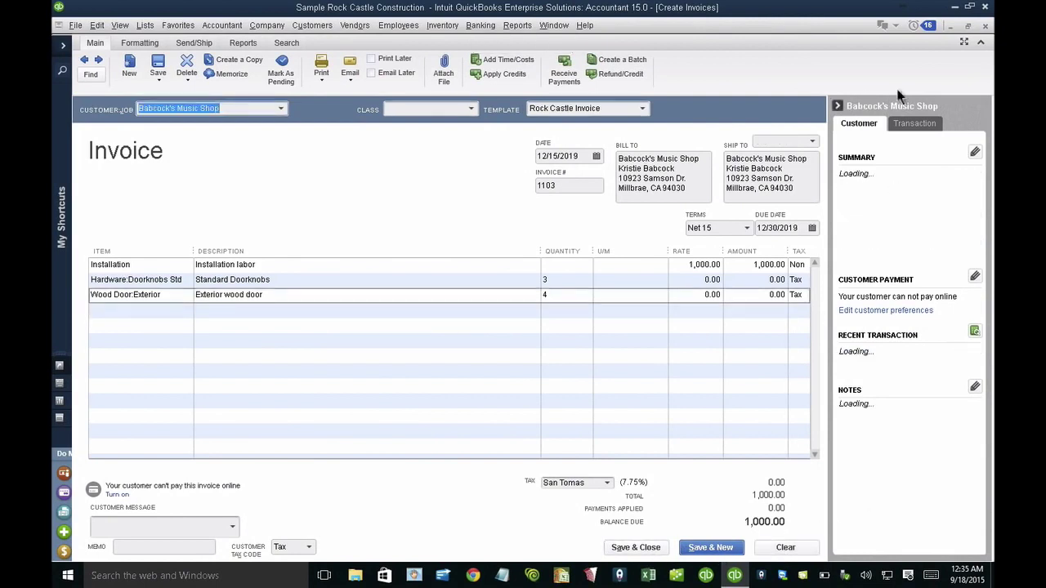
{"action": "left_click", "coordinate": [982, 25]}
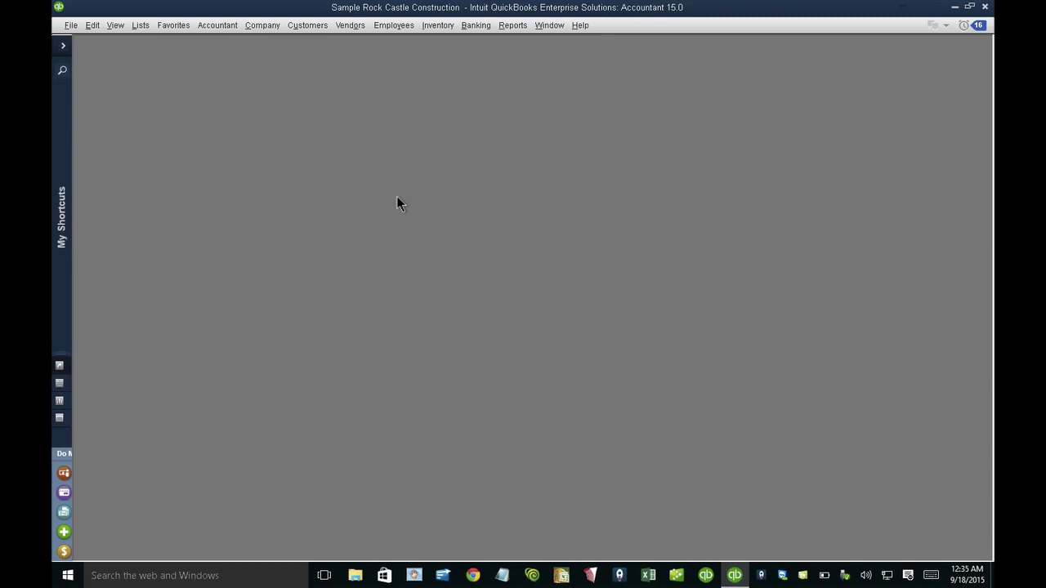
{"action": "left_click", "coordinate": [139, 25]}
{"action": "left_click", "coordinate": [157, 54]}
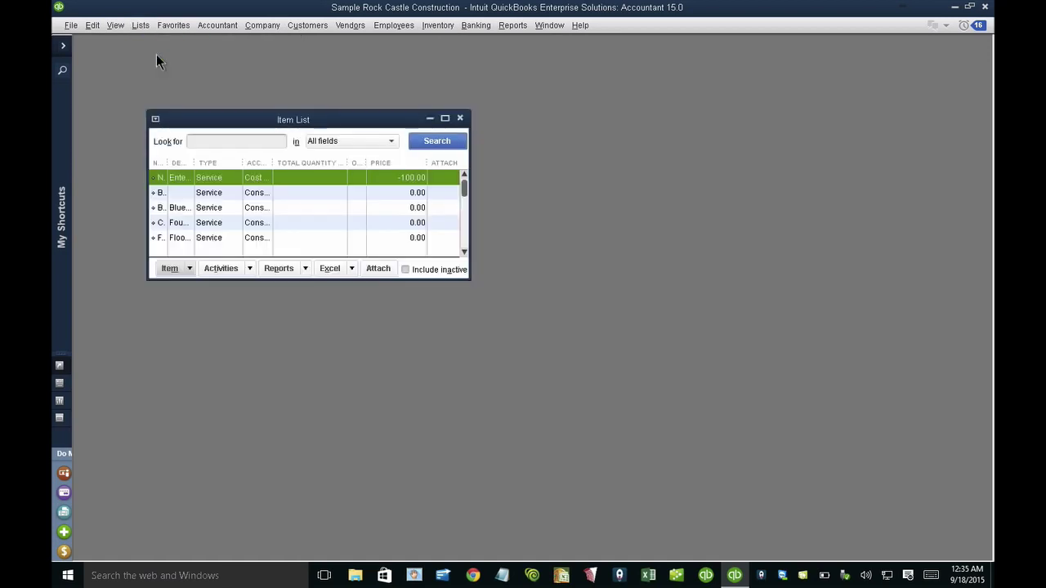
{"action": "double_click", "coordinate": [345, 121]}
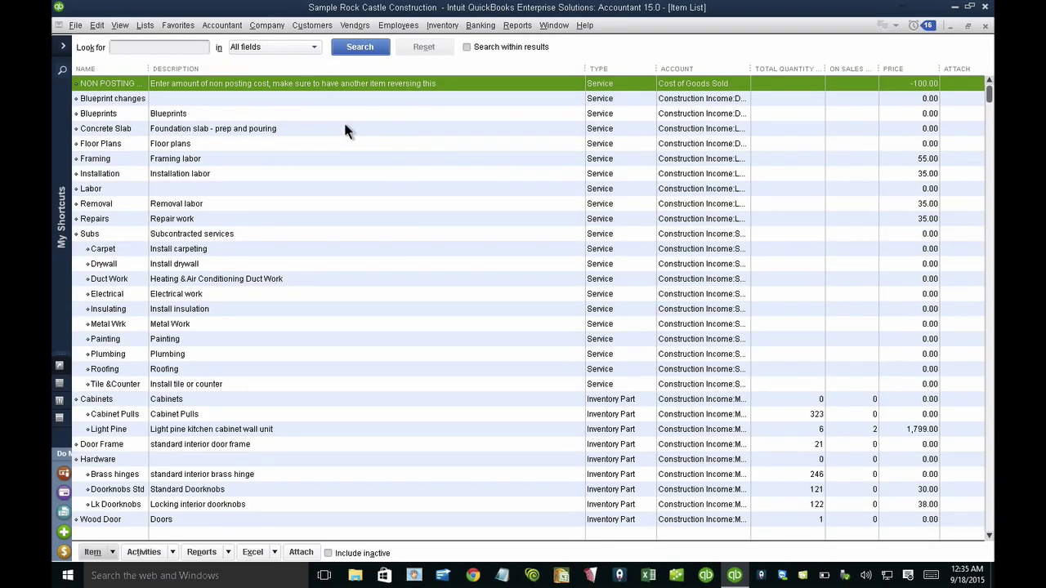
{"action": "double_click", "coordinate": [148, 68]}
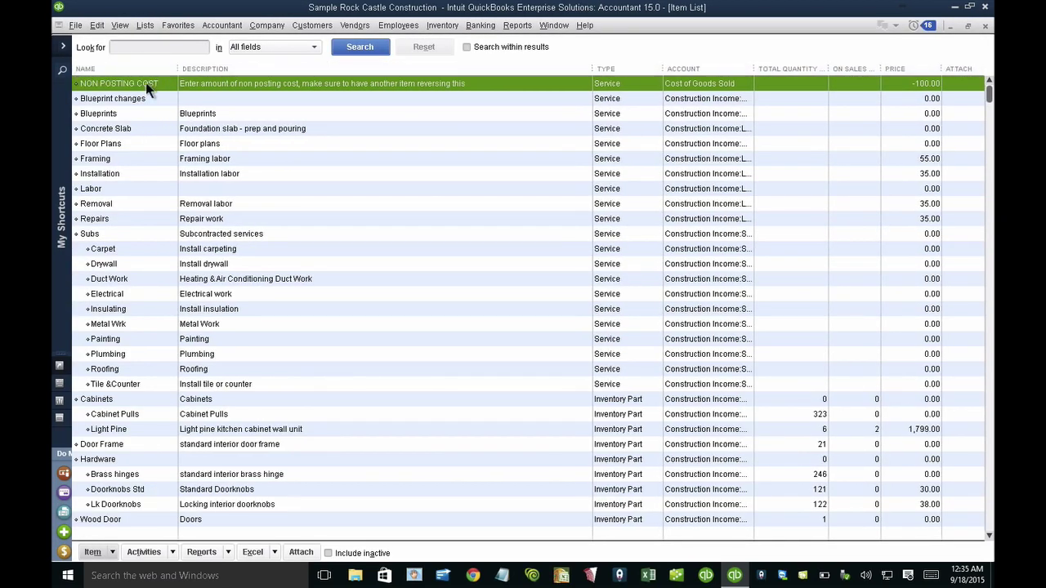
- Review the item name and account setting of the NON POSTING COST service item, and leave its record without changes
{"action": "double_click", "coordinate": [147, 85]}
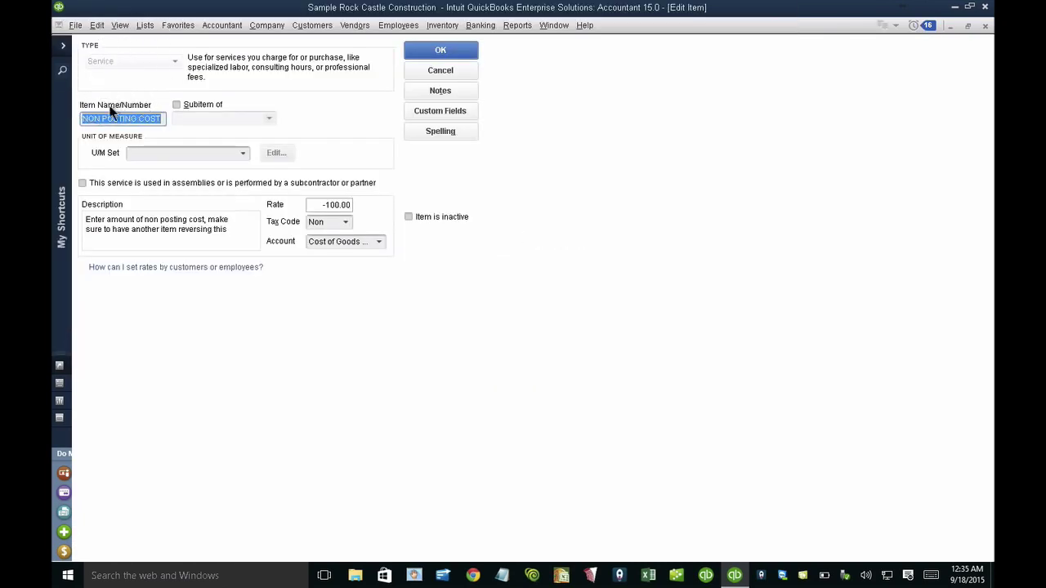
{"action": "left_click_drag", "start_coordinate": [82, 118], "coordinate": [181, 125]}
{"action": "key", "text": "ctrl+c"}
{"action": "left_click", "coordinate": [378, 242]}
{"action": "left_click", "coordinate": [378, 242]}
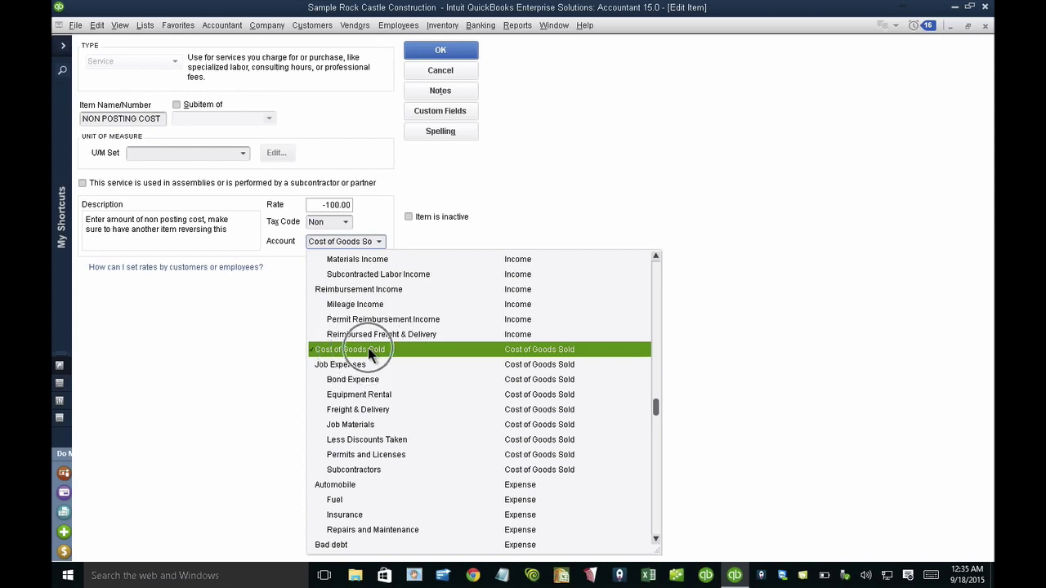
{"action": "left_click", "coordinate": [436, 63]}
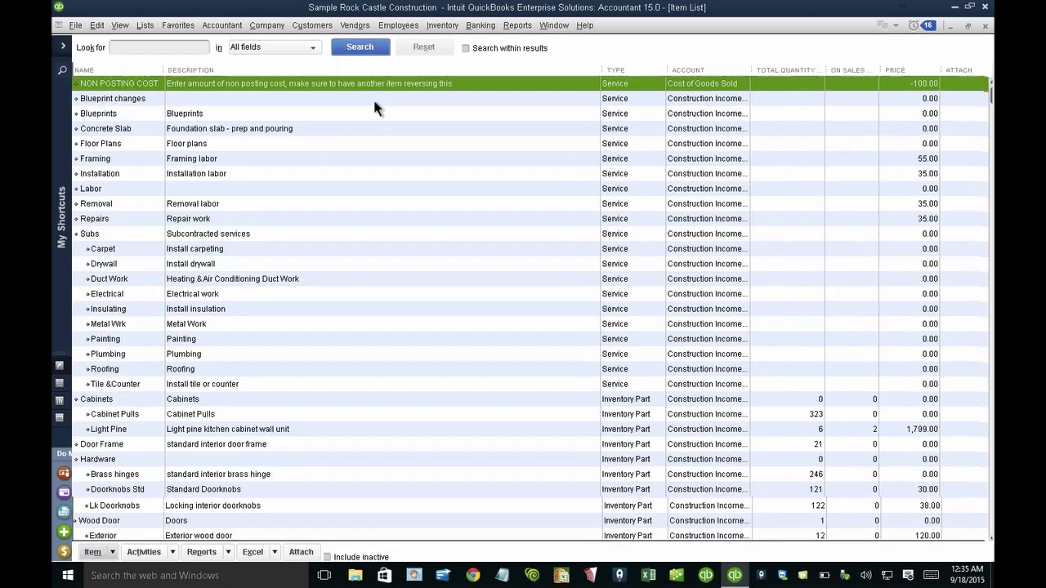
- Find the Other Charge item that reverses the non posting cost in the Item List and open its record
{"action": "left_click", "coordinate": [128, 279]}
{"action": "scroll", "coordinate": [126, 286], "scroll_direction": "up", "scroll_amount": 5}
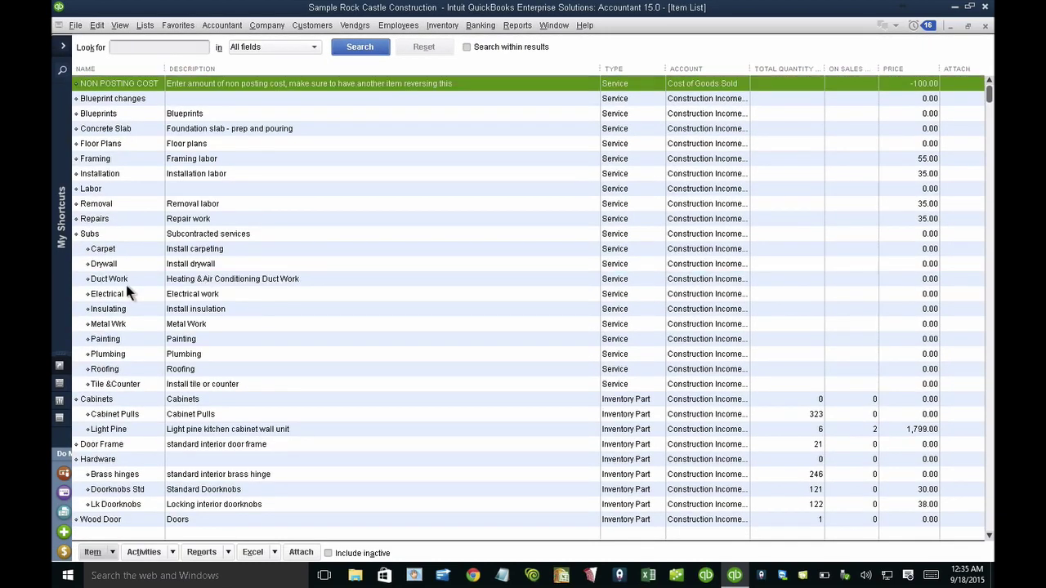
{"action": "left_click", "coordinate": [992, 344]}
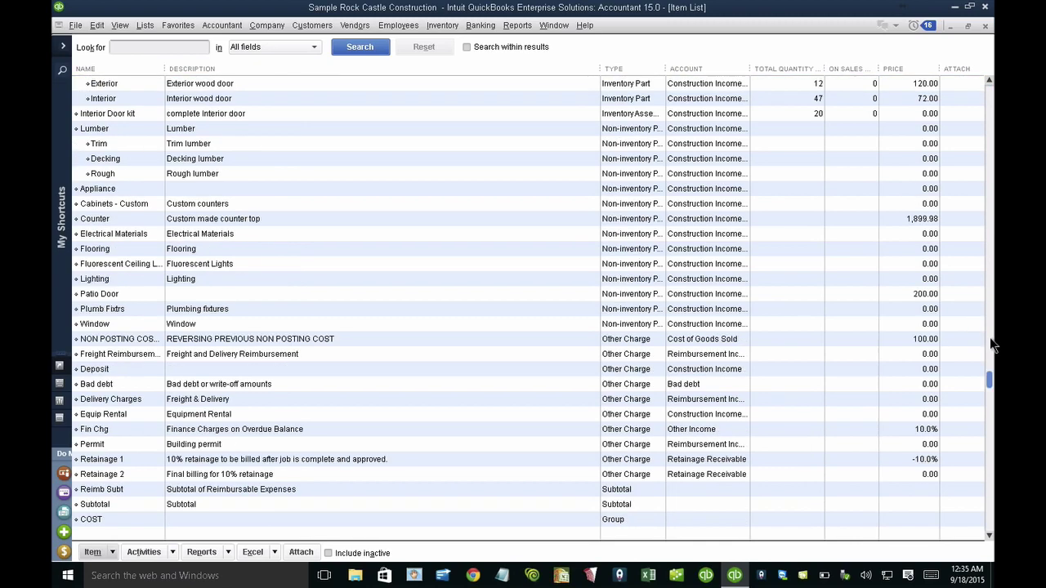
{"action": "left_click", "coordinate": [609, 340]}
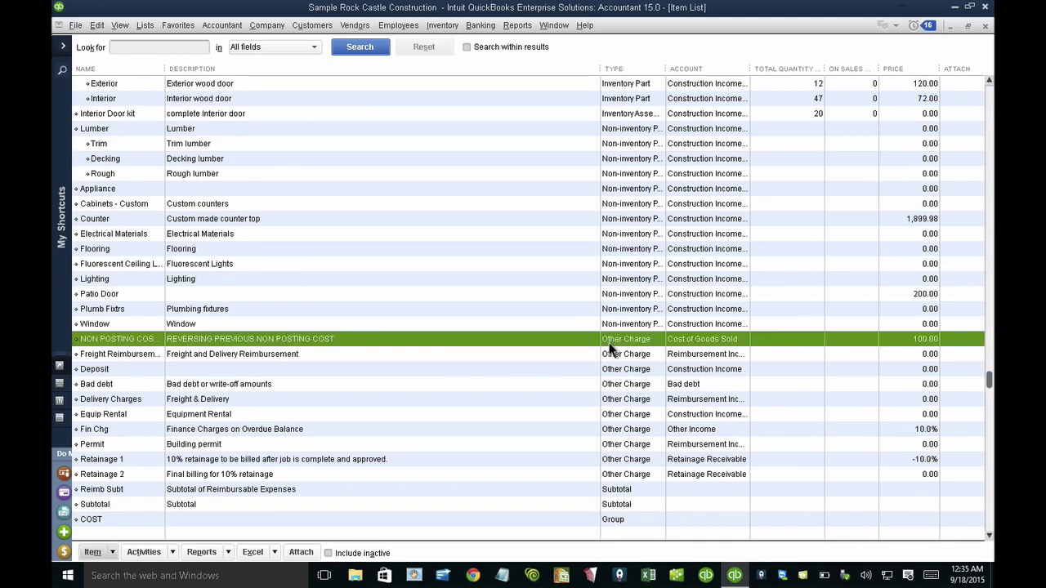
{"action": "double_click", "coordinate": [140, 340]}
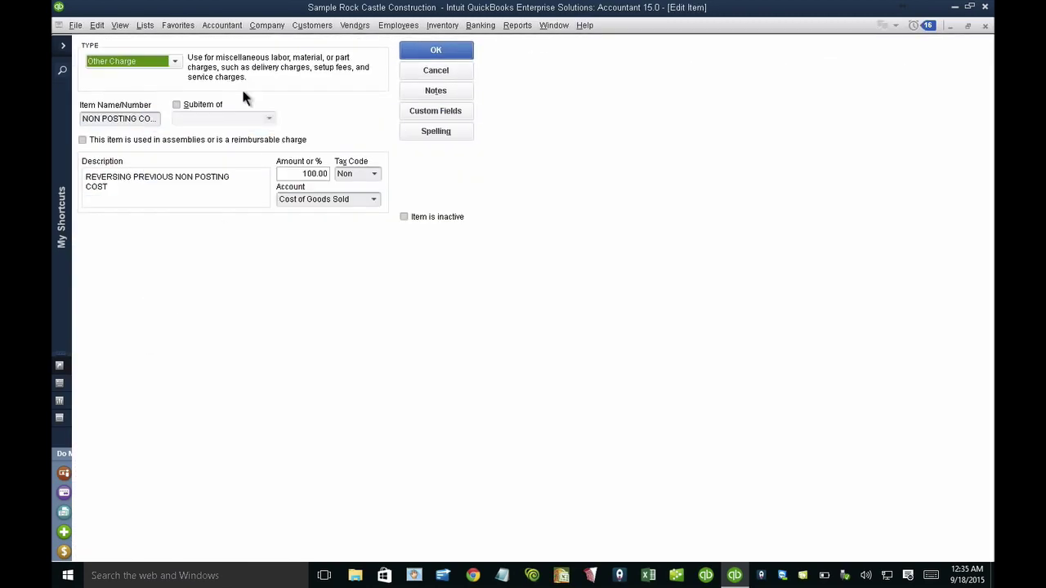
- Examine the reversal item's name and account setting, and close both its record and the Item List
{"action": "key", "text": "ctrl"}
{"action": "key", "text": "ctrl"}
{"action": "left_click", "coordinate": [83, 122]}
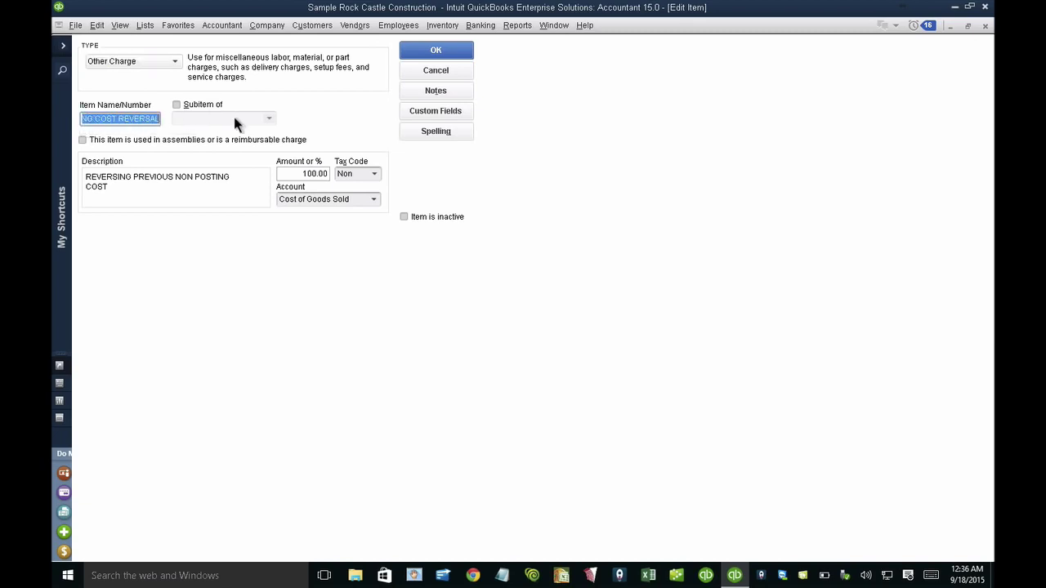
{"action": "left_click", "coordinate": [148, 118]}
{"action": "key", "text": "ctrl+a"}
{"action": "key", "text": "ctrl+v"}
{"action": "left_click_drag", "start_coordinate": [138, 118], "coordinate": [207, 119]}
{"action": "left_click", "coordinate": [367, 198]}
{"action": "left_click", "coordinate": [433, 51]}
{"action": "key", "text": "Escape"}
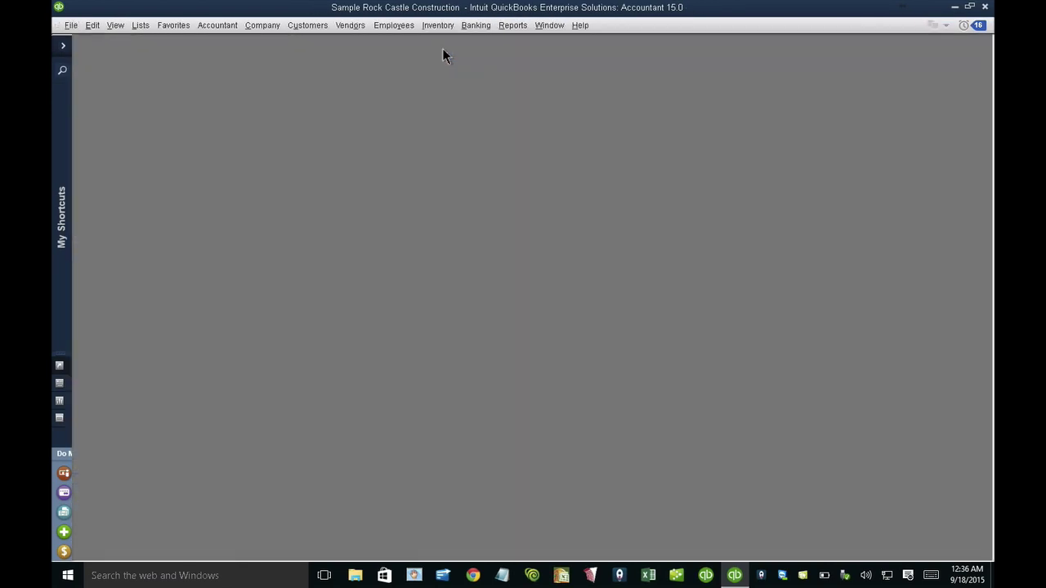
- Start a new invoice for an existing customer with Installation as the first line item, and maximize the invoice window
{"action": "key", "text": "ctrl+i"}
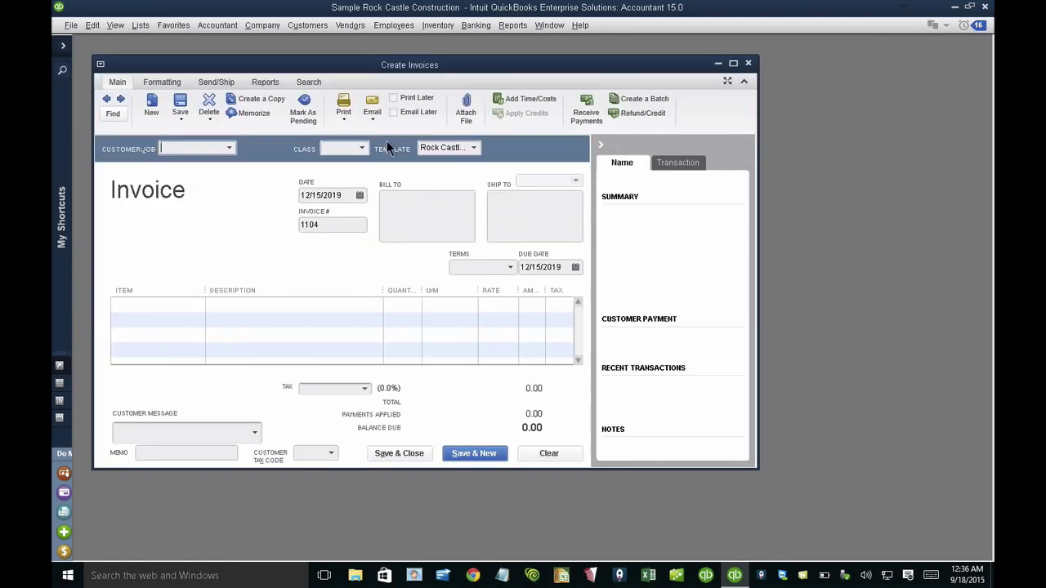
{"action": "left_click", "coordinate": [230, 148]}
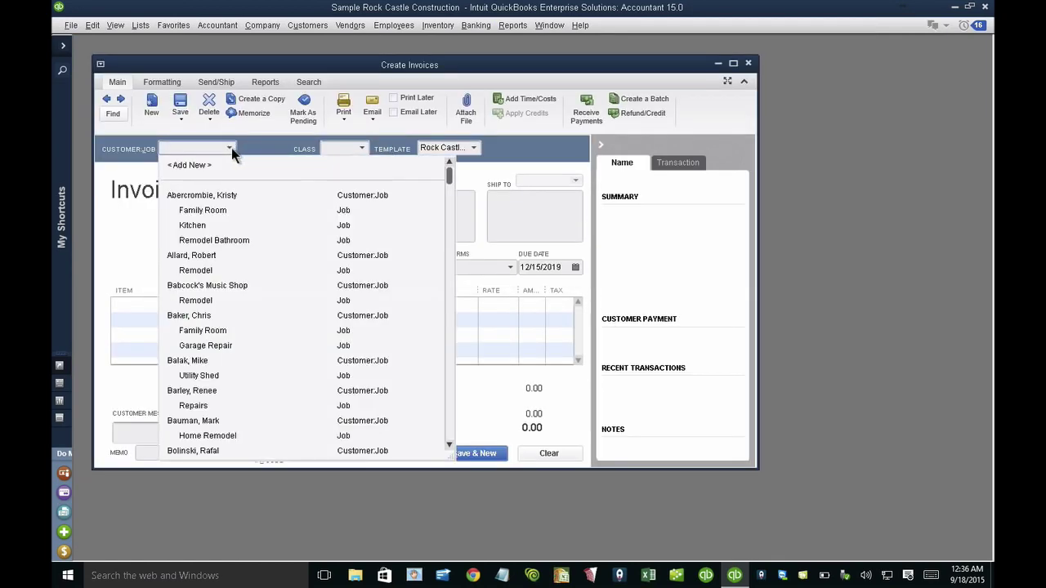
{"action": "left_click", "coordinate": [202, 258]}
{"action": "left_click", "coordinate": [197, 305]}
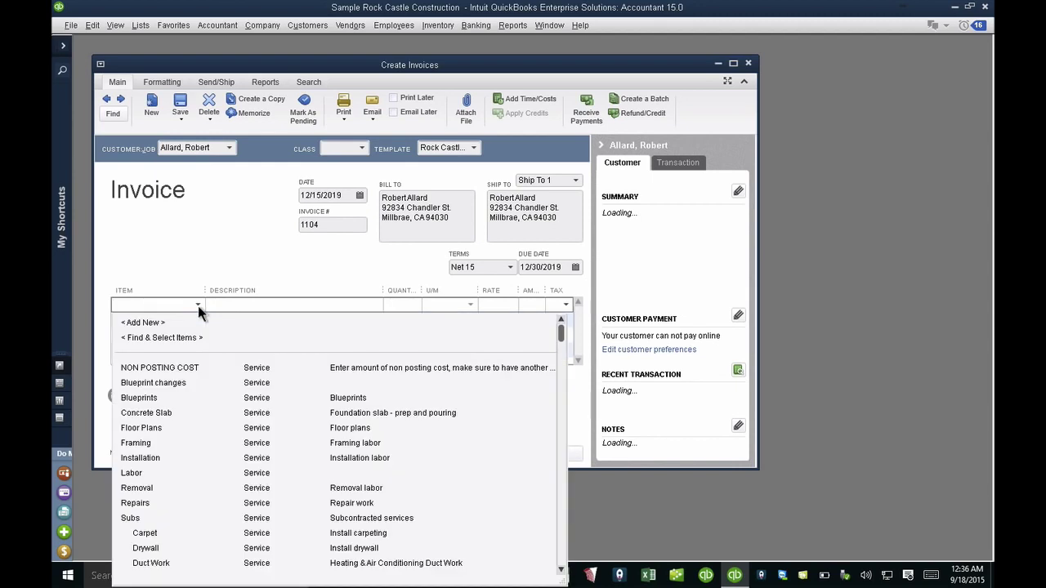
{"action": "left_click", "coordinate": [154, 458]}
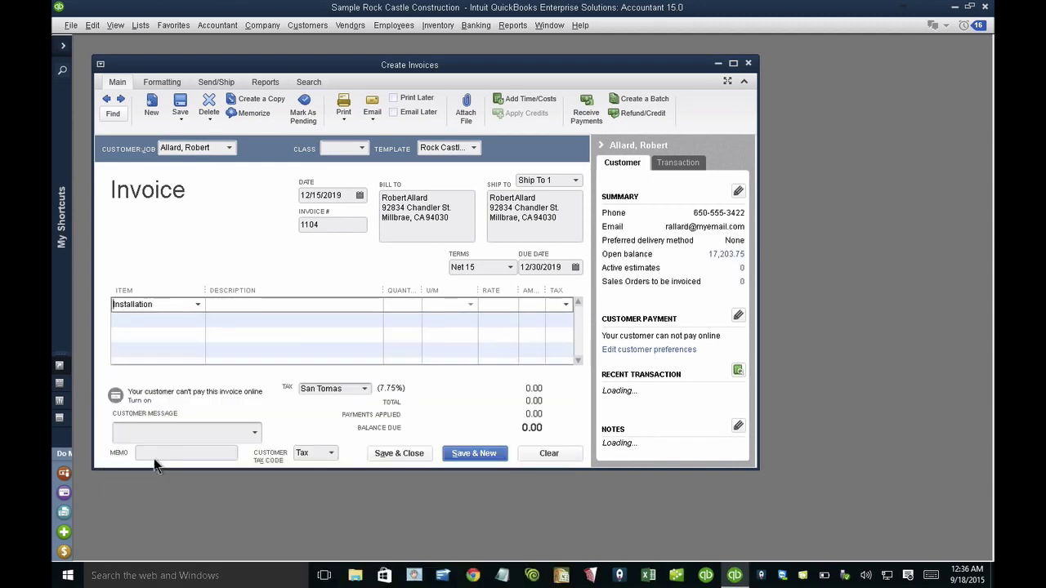
{"action": "left_click", "coordinate": [733, 63]}
- Set the rate of the Installation labor line to 1,000
{"action": "left_click", "coordinate": [680, 265]}
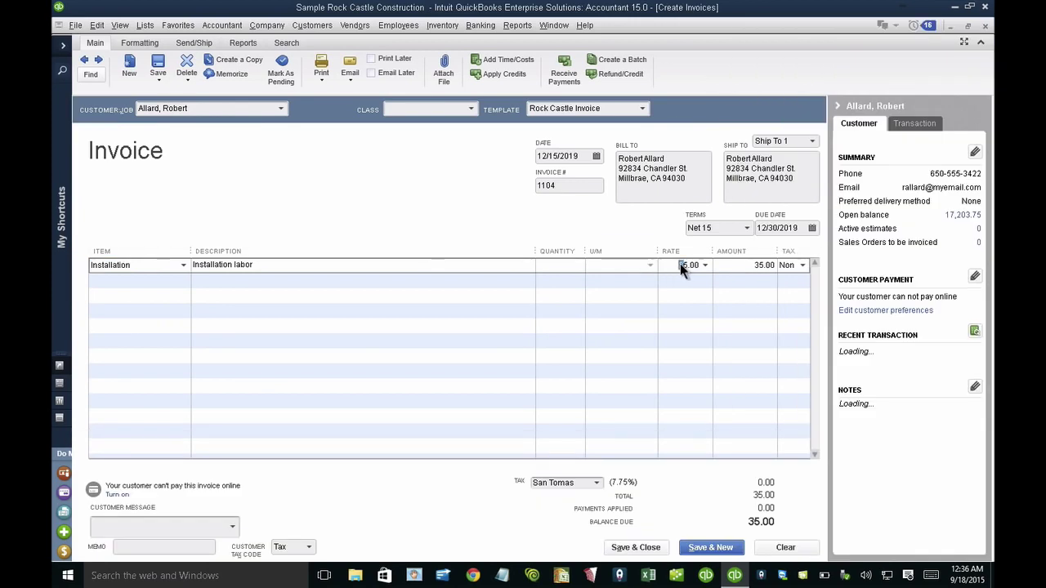
{"action": "type", "text": "5.100"}
{"action": "key", "text": "BackSpace"}
{"action": "key", "text": "BackSpace"}
{"action": "key", "text": "BackSpace"}
{"action": "key", "text": "BackSpace"}
{"action": "key", "text": "Tab"}
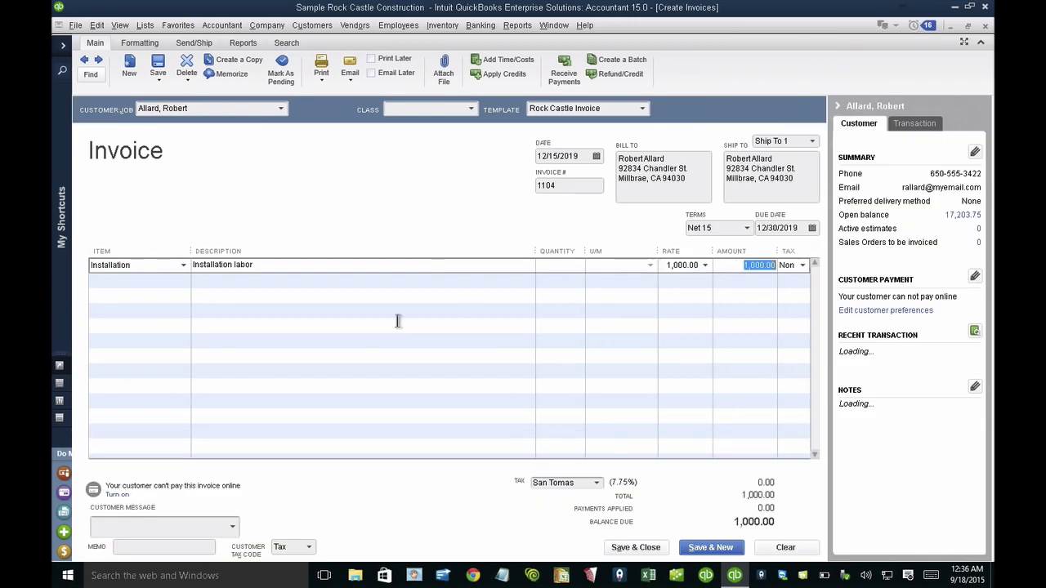
- Add NON POSTING COST and NON POSTING COST REVERSAL lines to the invoice, and widen the Item column
{"action": "left_click", "coordinate": [151, 281]}
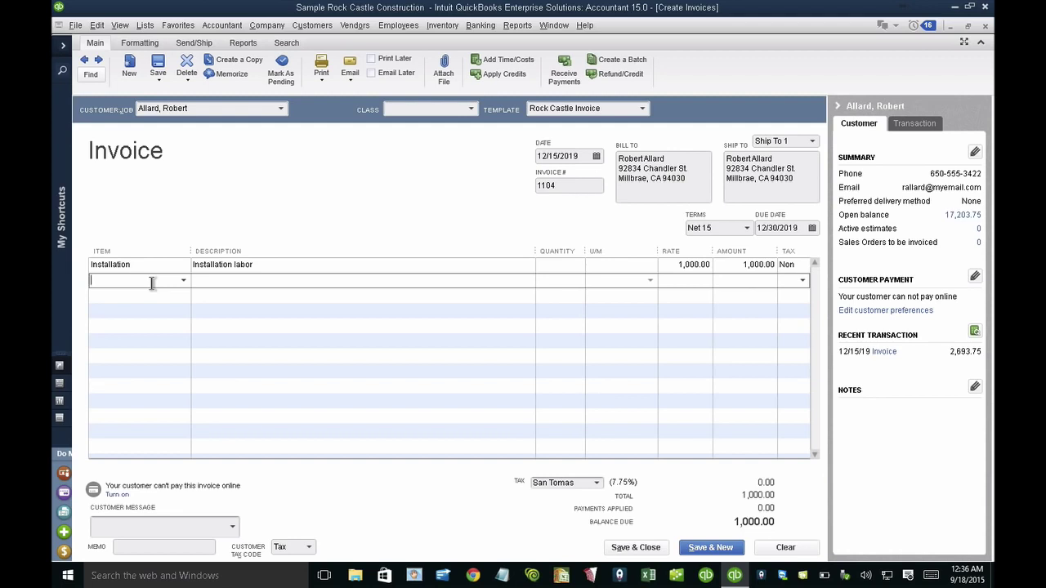
{"action": "type", "text": "NON"}
{"action": "left_click", "coordinate": [151, 295]}
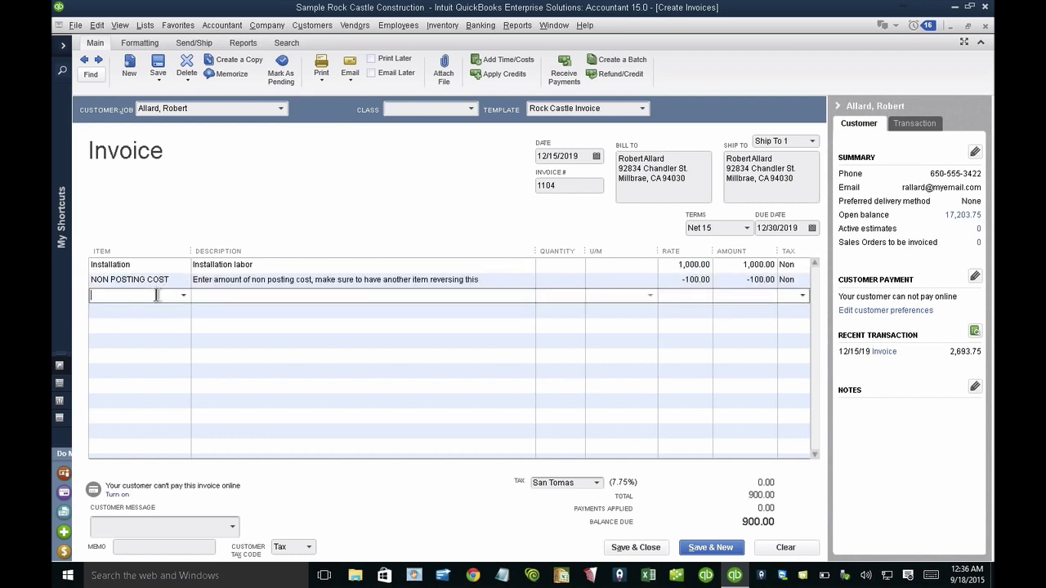
{"action": "type", "text": "NON"}
{"action": "left_click", "coordinate": [183, 295]}
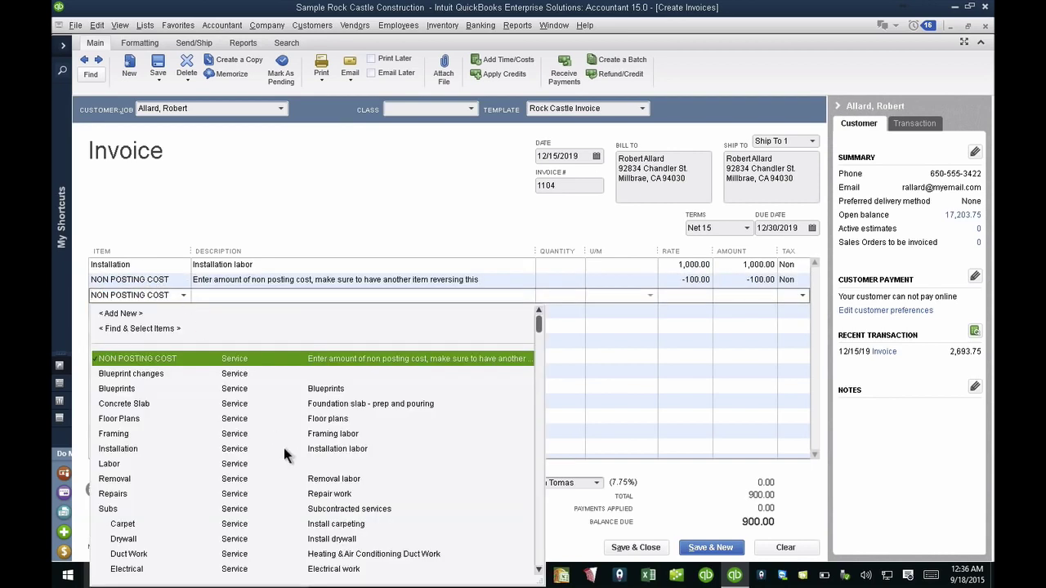
{"action": "scroll", "coordinate": [283, 448], "scroll_direction": "down", "scroll_amount": 6}
{"action": "scroll", "coordinate": [284, 448], "scroll_direction": "down", "scroll_amount": 6}
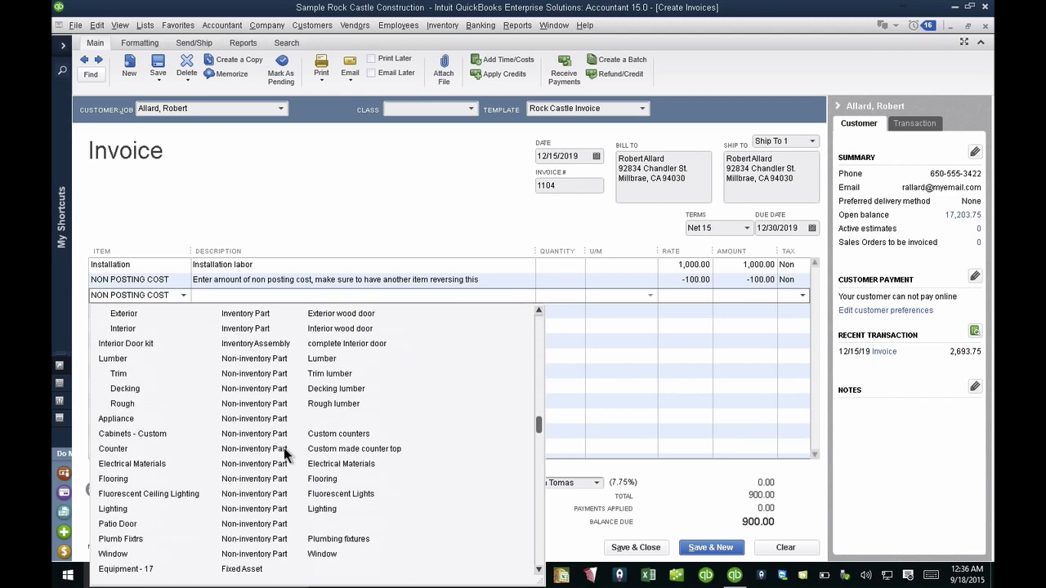
{"action": "scroll", "coordinate": [229, 494], "scroll_direction": "down", "scroll_amount": 8}
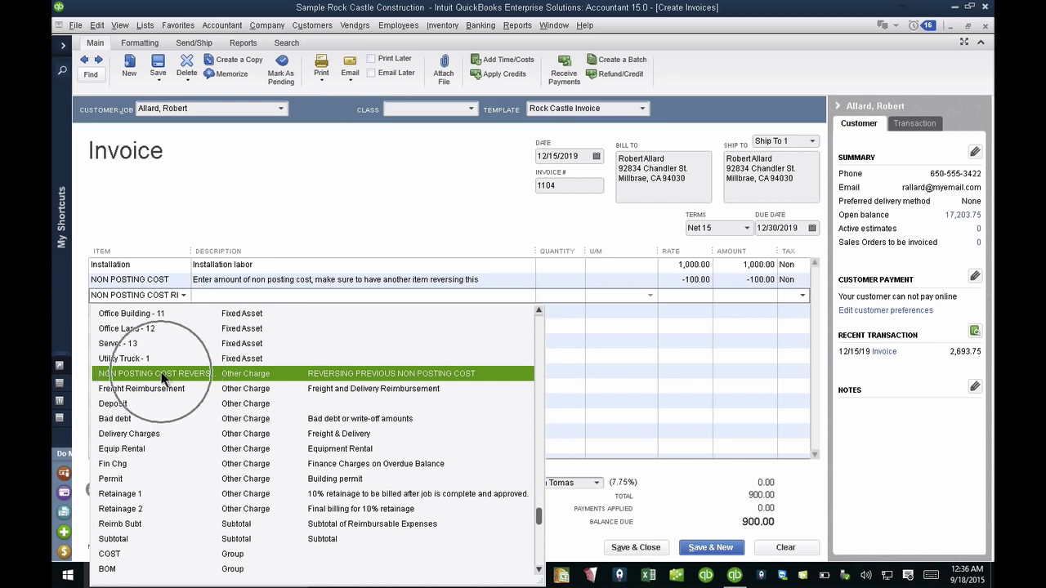
{"action": "left_click", "coordinate": [162, 373]}
{"action": "left_click_drag", "start_coordinate": [197, 252], "coordinate": [243, 250]}
- Set the rate of the NON POSTING COST line to -375 and of the NON POSTING COST REVERSAL line to 375
{"action": "left_click", "coordinate": [691, 280]}
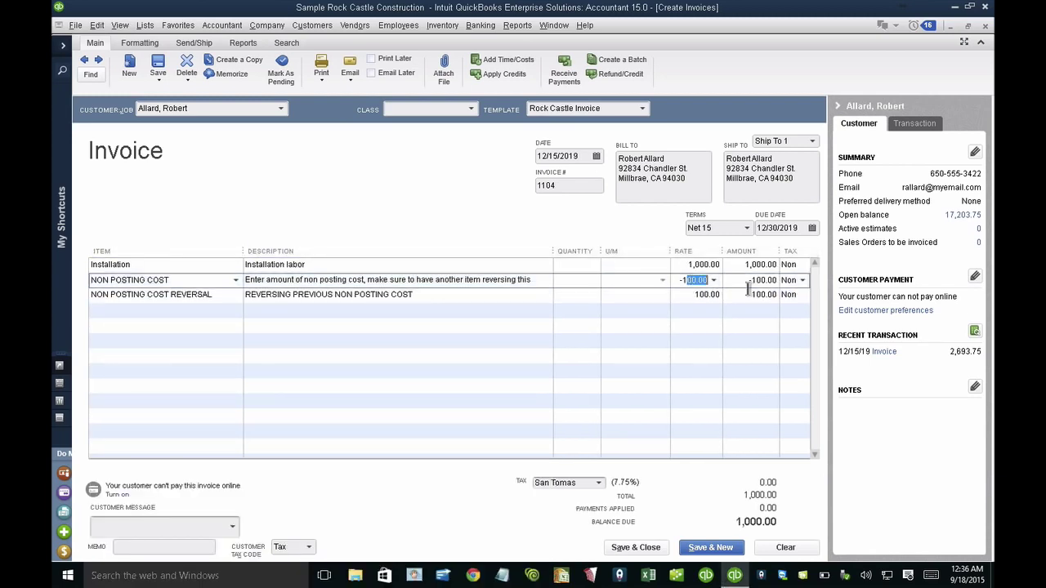
{"action": "type", "text": "0"}
{"action": "type", "text": "375"}
{"action": "left_click", "coordinate": [686, 295]}
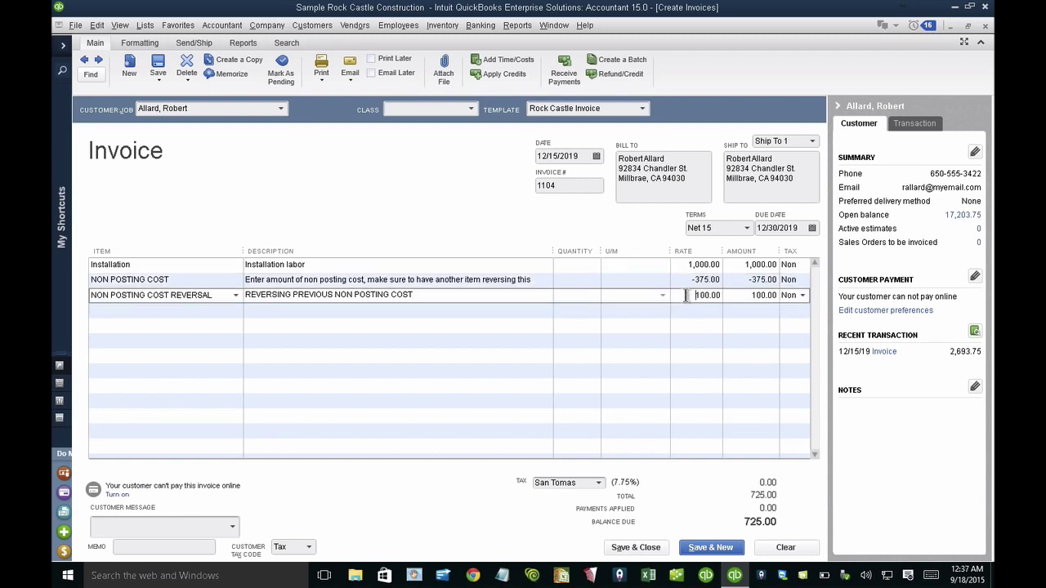
{"action": "left_click_drag", "start_coordinate": [686, 296], "coordinate": [724, 296]}
{"action": "type", "text": "375"}
{"action": "key", "text": "Tab"}
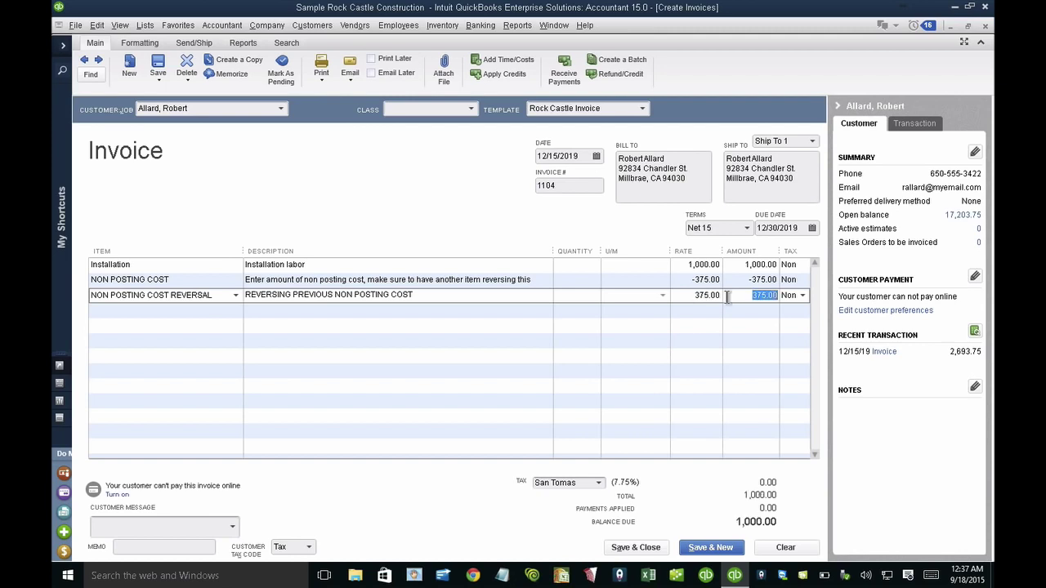
{"action": "key", "text": "Tab"}
{"action": "key", "text": "Tab"}
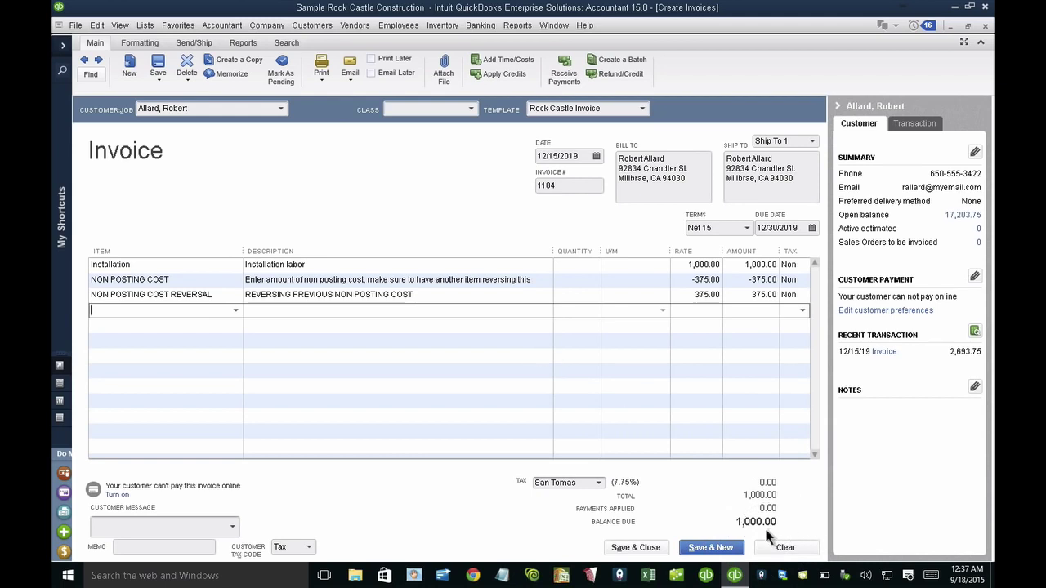
- Save the invoice and open its Transaction Journal report
{"action": "key", "text": "ctrl"}
{"action": "key", "text": "ctrl"}
{"action": "left_click", "coordinate": [161, 72]}
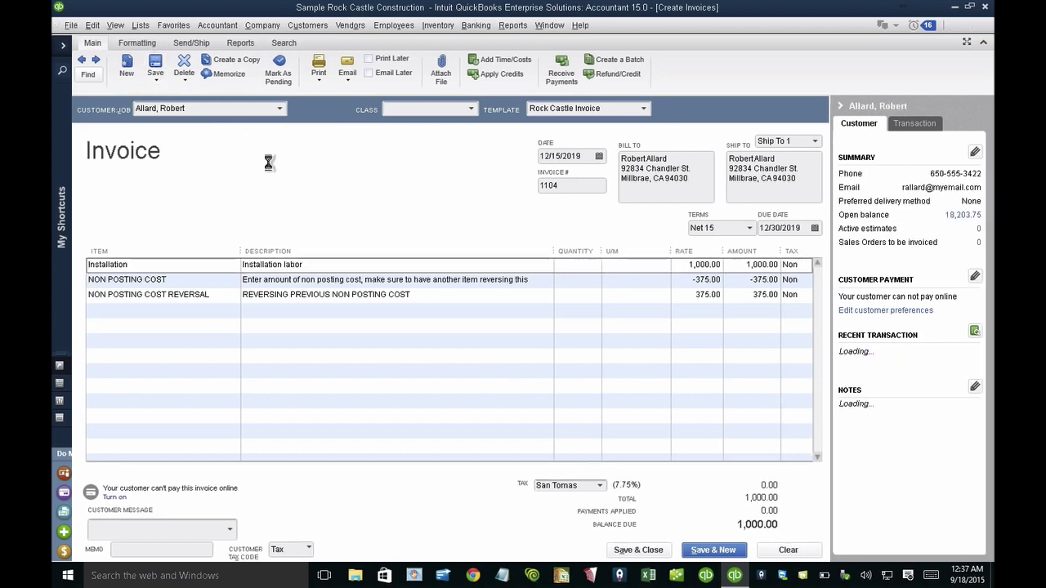
{"action": "key", "text": "ctrl+y"}
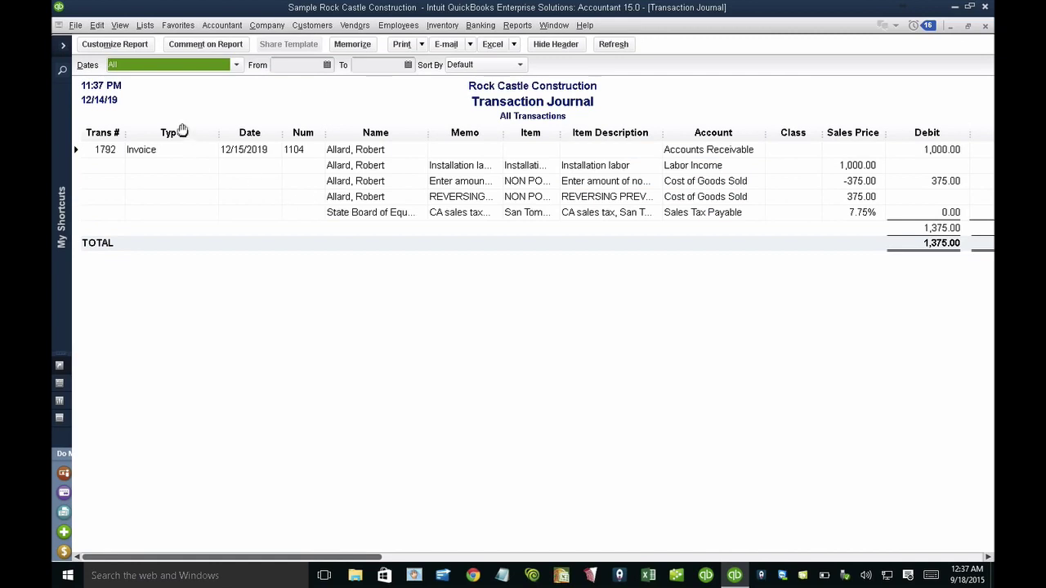
- Filter the Transaction Journal to ordinary income and cost of goods sold accounts, and hide the Type column
{"action": "left_click", "coordinate": [97, 45]}
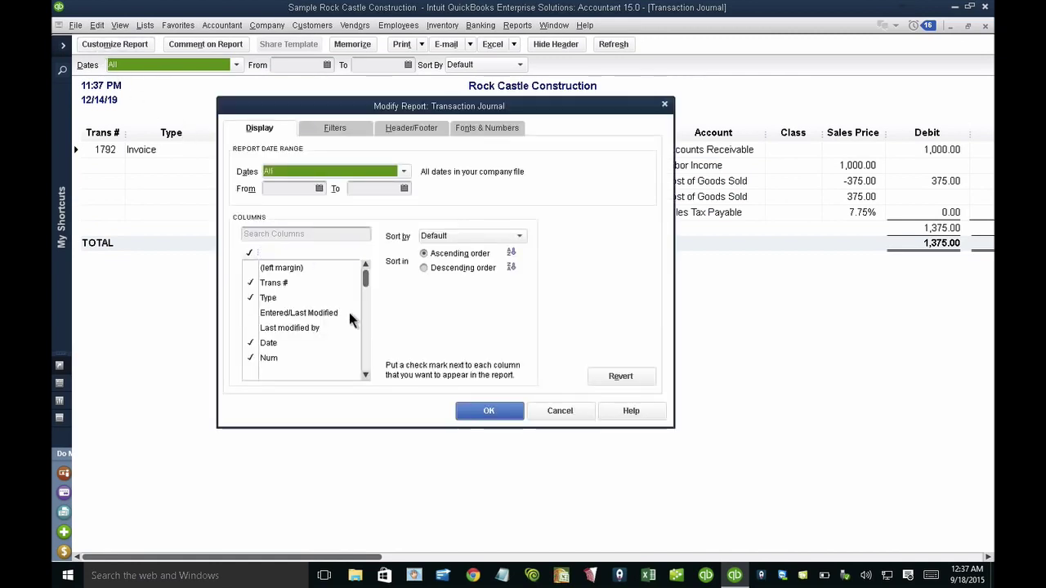
{"action": "left_click", "coordinate": [335, 129]}
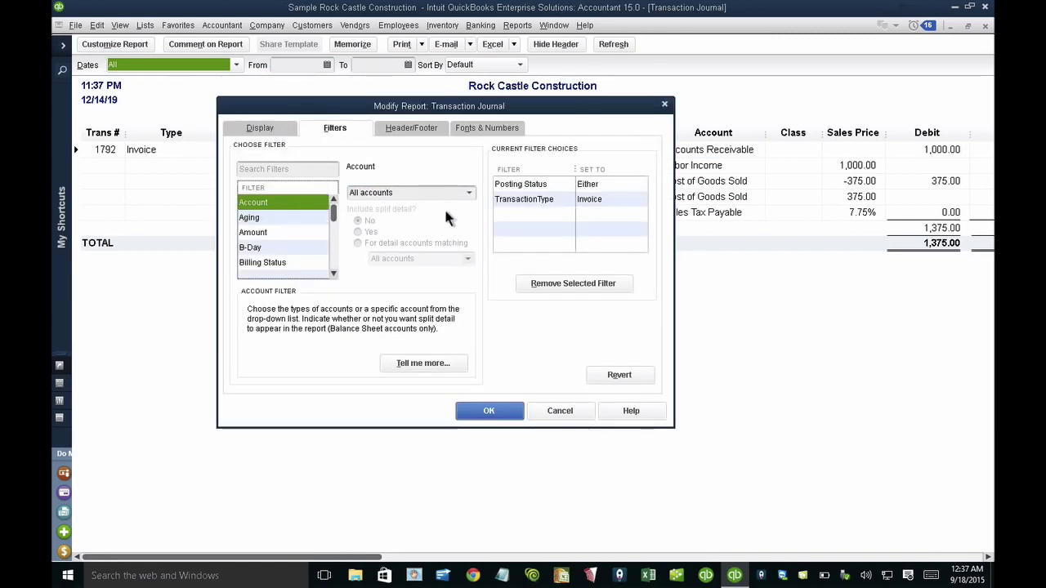
{"action": "left_click", "coordinate": [419, 193]}
{"action": "type", "text": "All income/expense"}
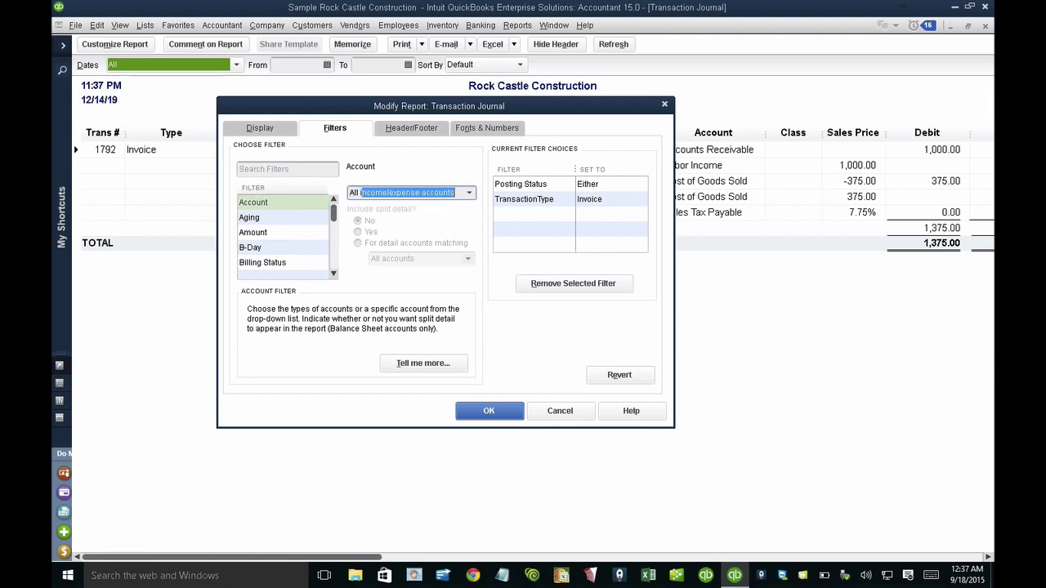
{"action": "left_click", "coordinate": [469, 193]}
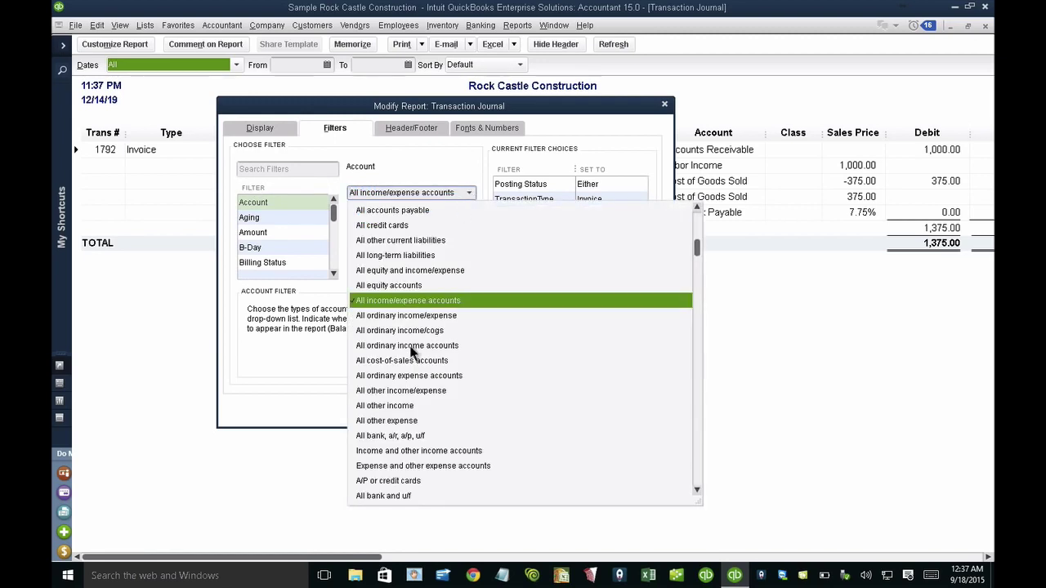
{"action": "key", "text": "Return"}
{"action": "left_click", "coordinate": [485, 408]}
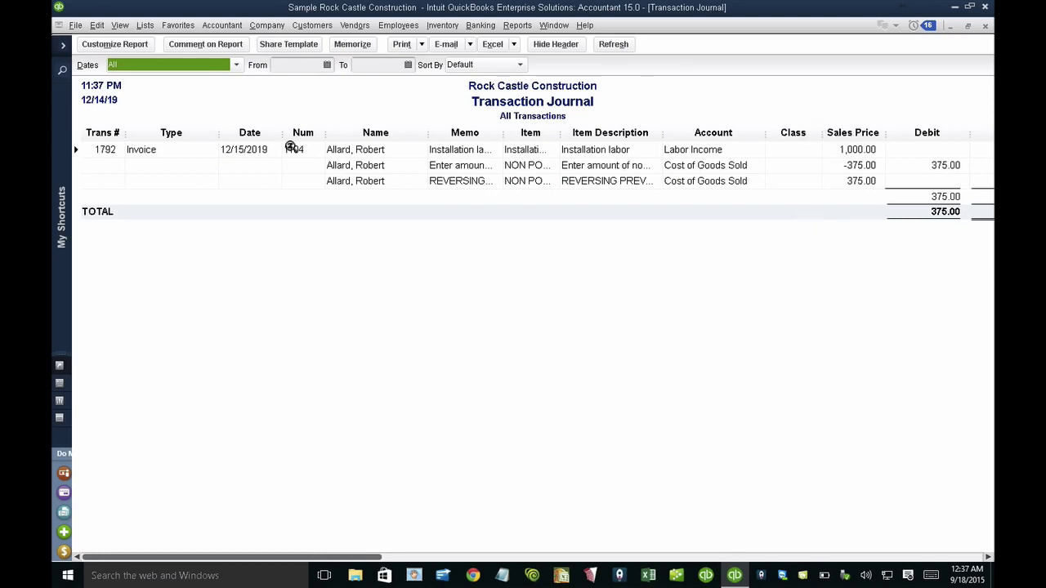
{"action": "left_click_drag", "start_coordinate": [219, 131], "coordinate": [132, 131]}
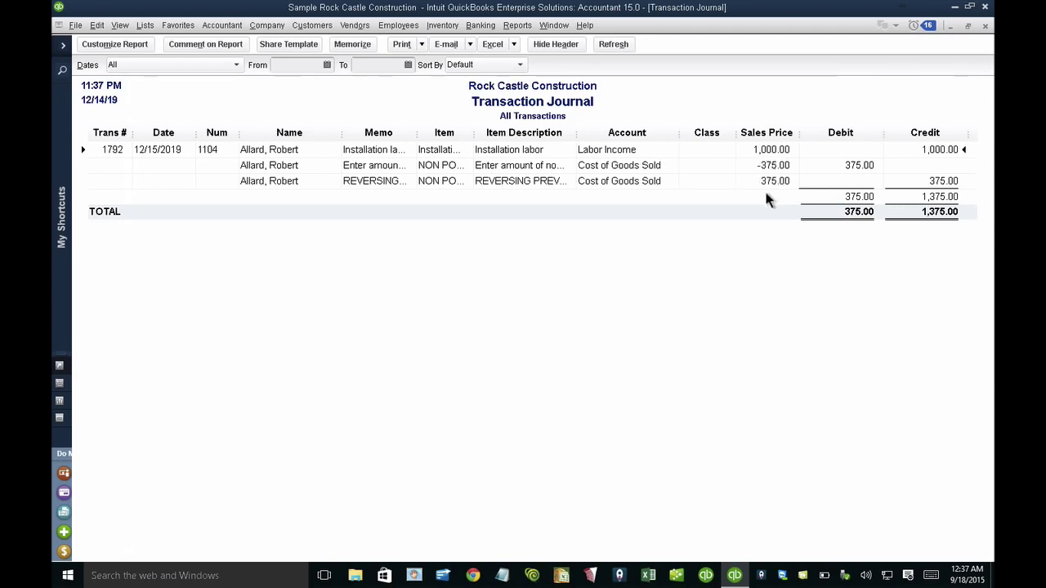
- Add an Item filter set to All services to the Transaction Journal
{"action": "left_click", "coordinate": [116, 46]}
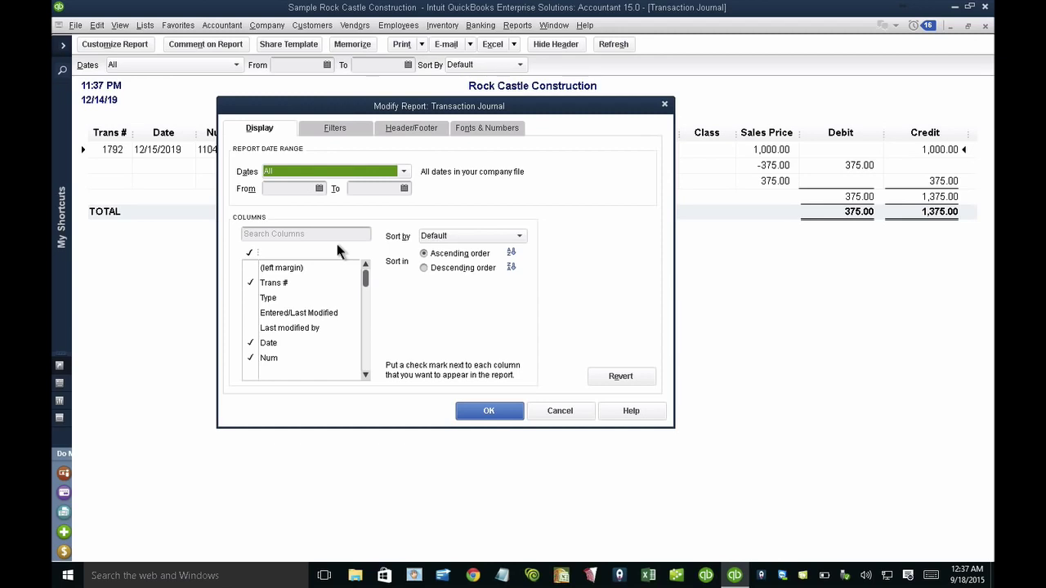
{"action": "left_click", "coordinate": [333, 127]}
{"action": "left_click", "coordinate": [284, 242]}
{"action": "scroll", "coordinate": [283, 241], "scroll_direction": "down", "scroll_amount": 3}
{"action": "left_click", "coordinate": [283, 237]}
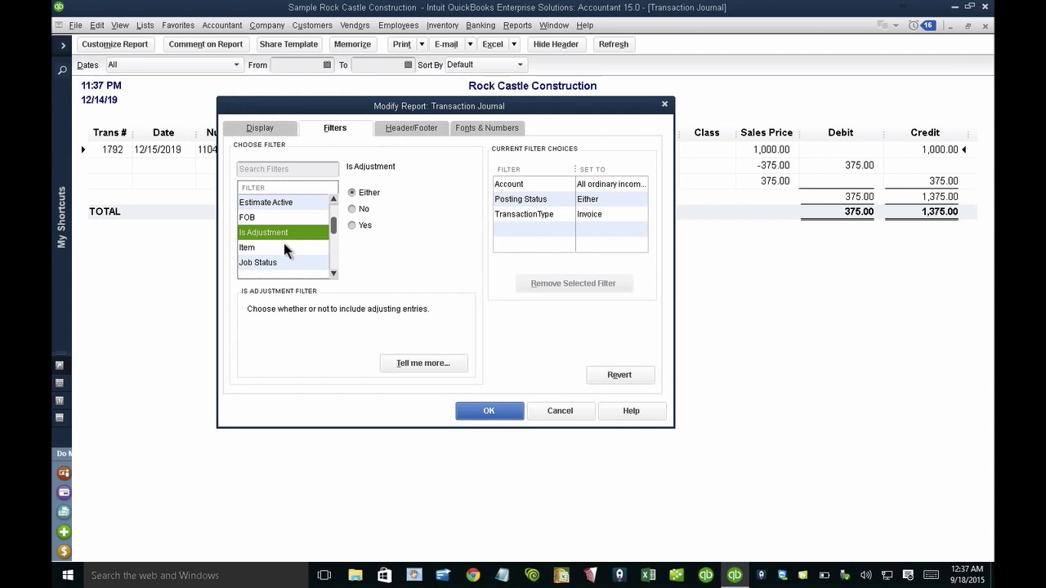
{"action": "left_click", "coordinate": [283, 247]}
{"action": "left_click", "coordinate": [469, 193]}
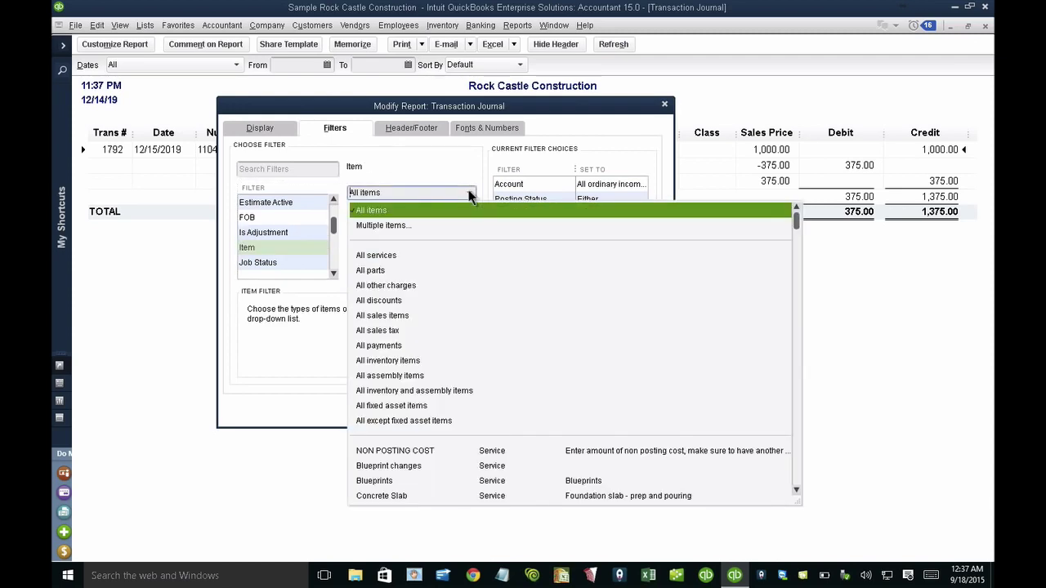
{"action": "left_click", "coordinate": [376, 256]}
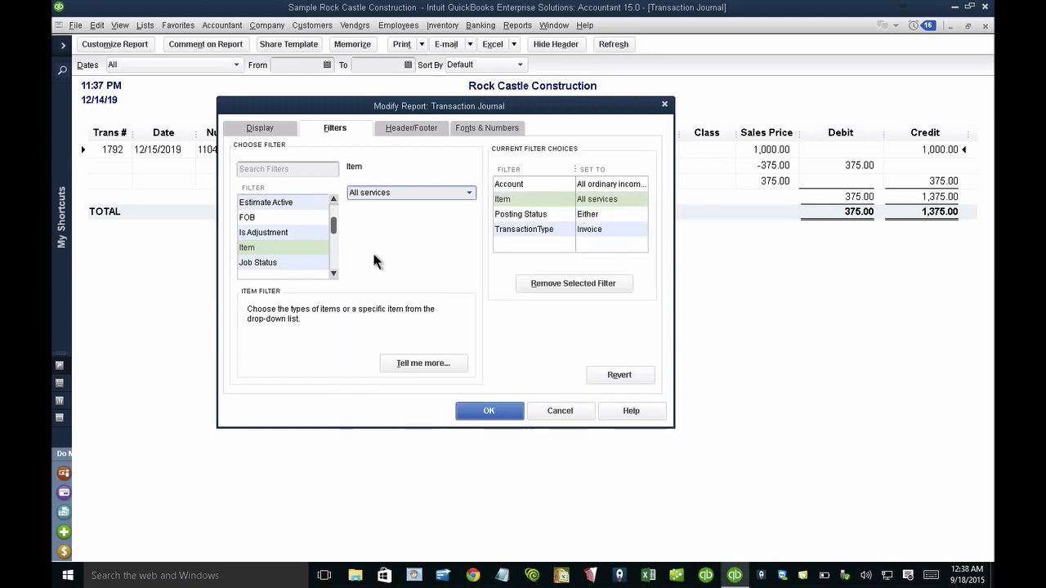
{"action": "left_click", "coordinate": [492, 412]}
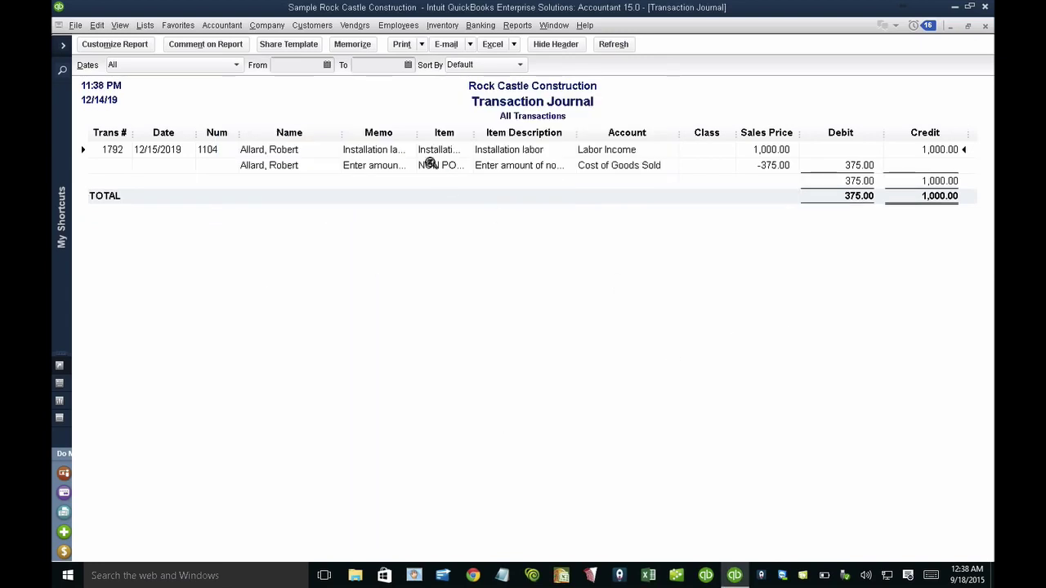
- Add the Balance column to the Transaction Journal and hide the Class column
{"action": "left_click", "coordinate": [111, 45]}
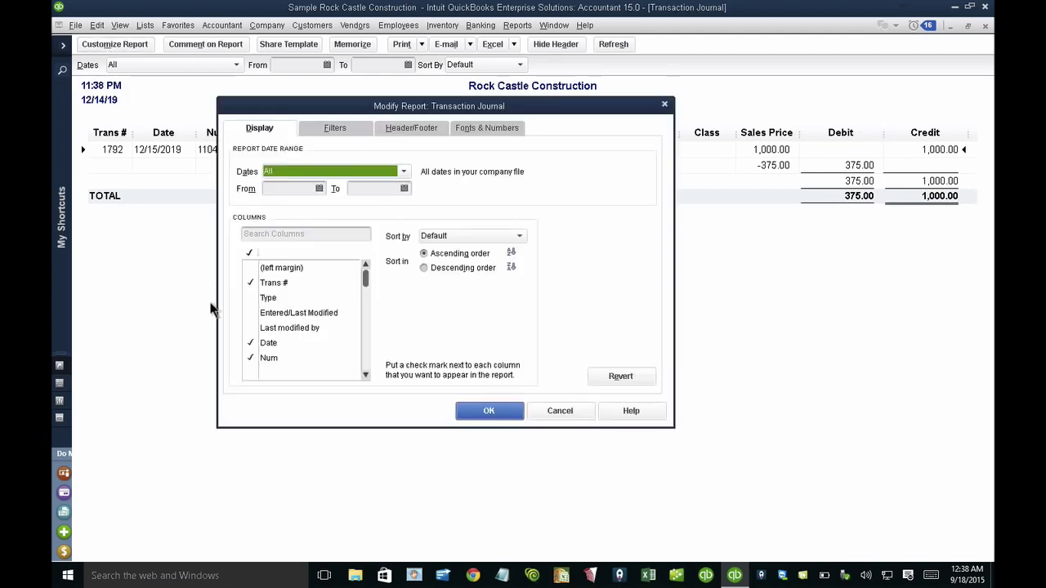
{"action": "left_click", "coordinate": [284, 234]}
{"action": "type", "text": "ba"}
{"action": "left_click", "coordinate": [275, 313]}
{"action": "left_click", "coordinate": [489, 411]}
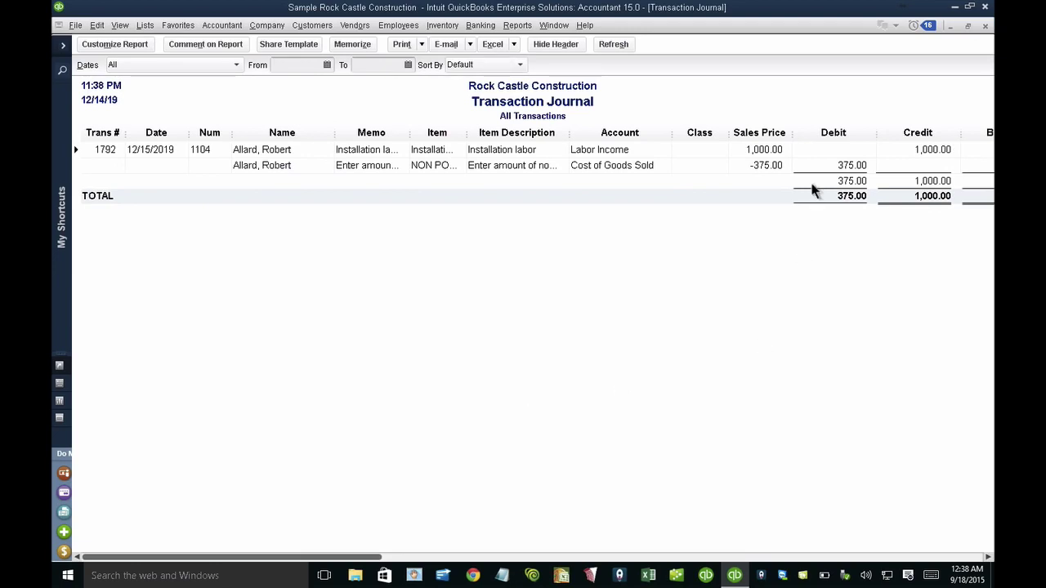
{"action": "left_click_drag", "start_coordinate": [728, 132], "coordinate": [673, 132]}
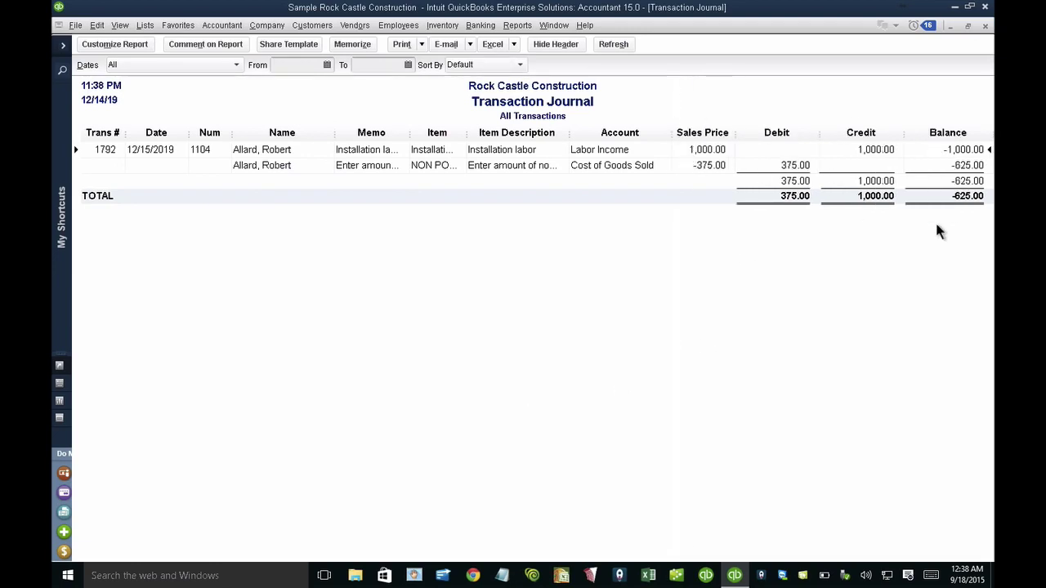
- Open the invoice behind the report's balance subtotal and preview how its cost lines print
{"action": "double_click", "coordinate": [971, 183]}
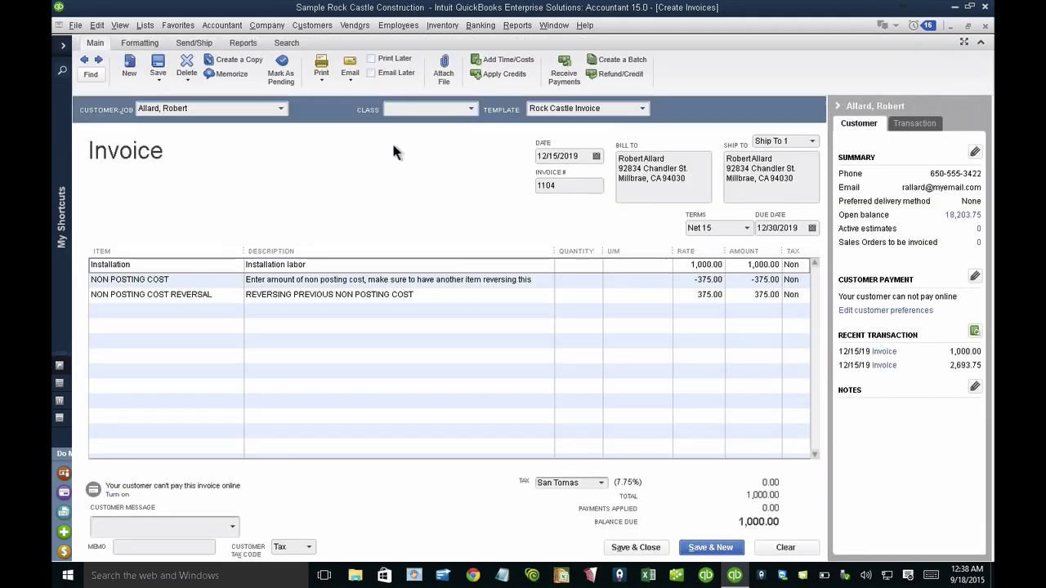
{"action": "left_click", "coordinate": [322, 79]}
{"action": "left_click", "coordinate": [319, 91]}
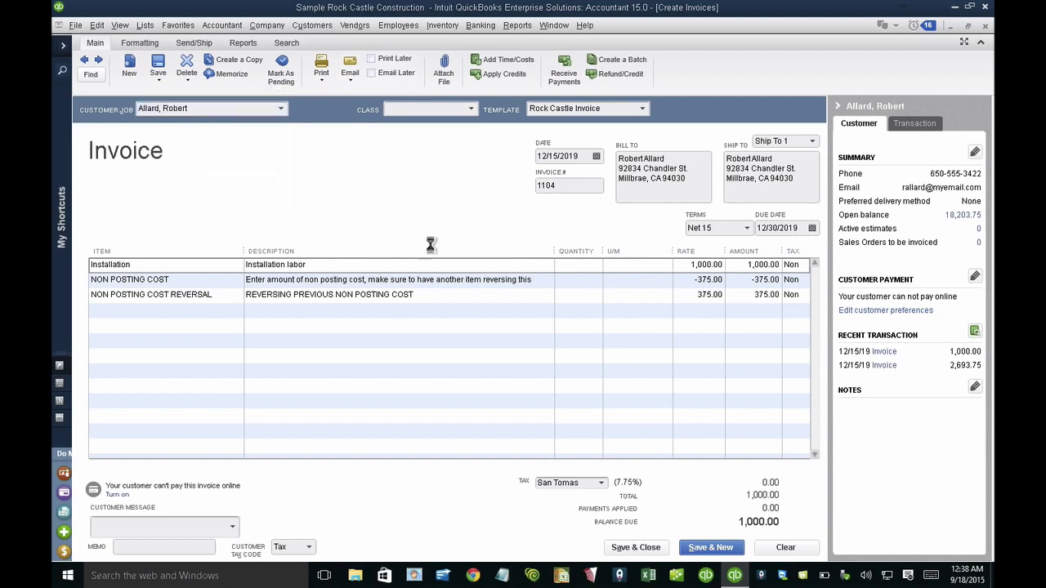
{"action": "left_click", "coordinate": [357, 275]}
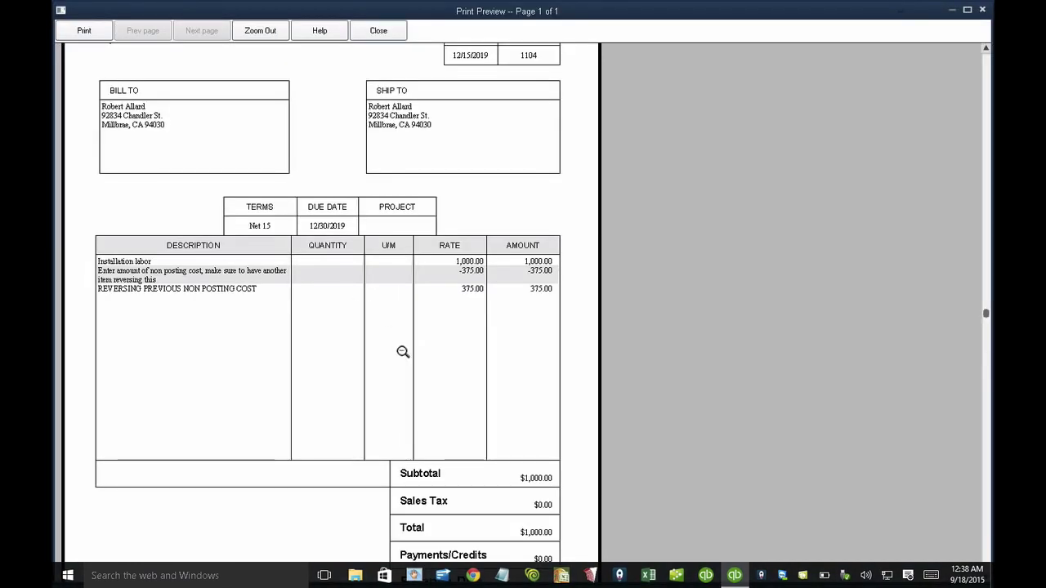
{"action": "left_click", "coordinate": [384, 30]}
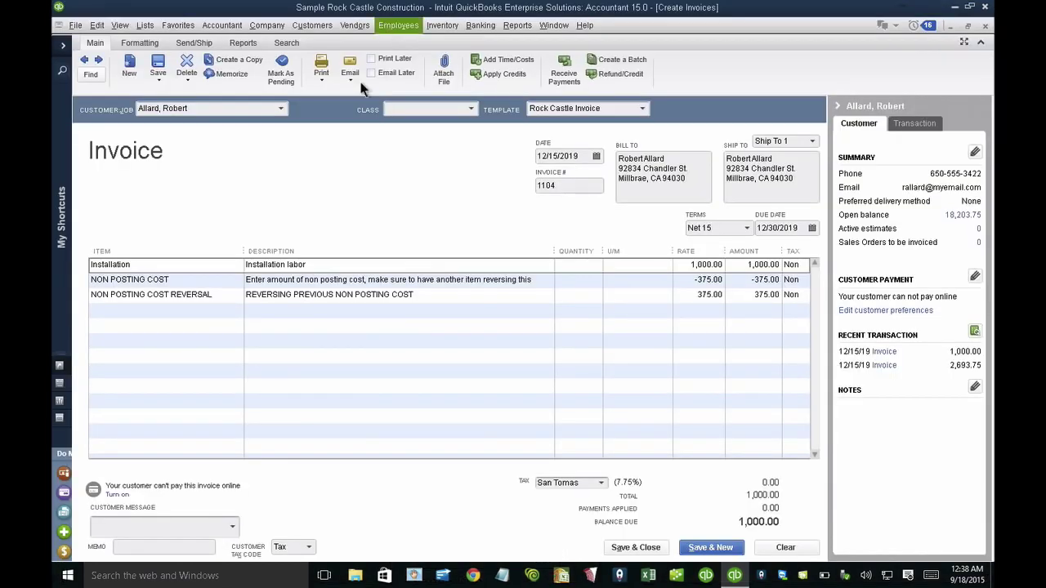
- Start a new item of type Group from the invoice's next empty line and name it "internal cost"
{"action": "left_click", "coordinate": [237, 311]}
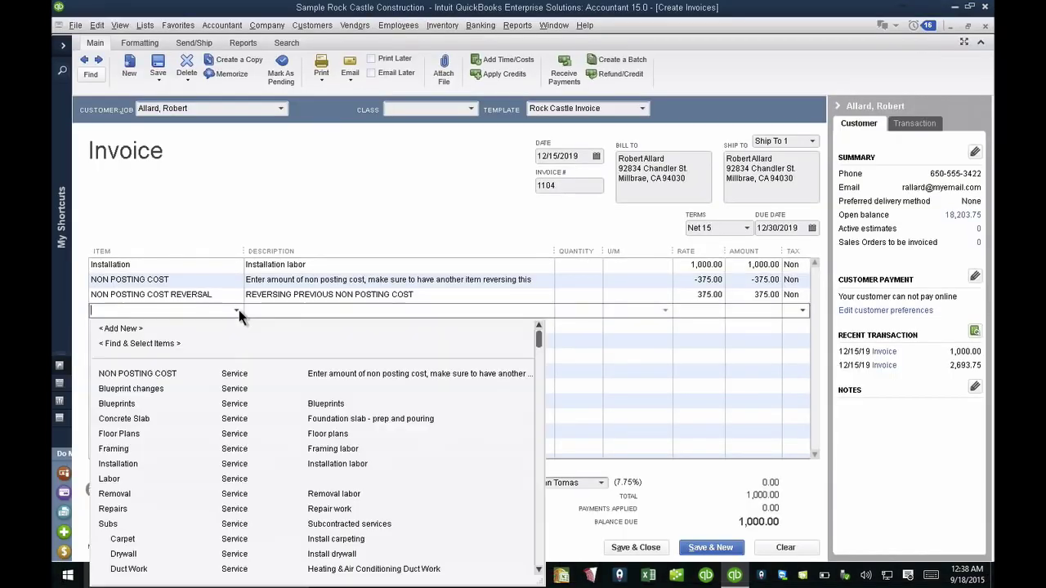
{"action": "left_click", "coordinate": [123, 328]}
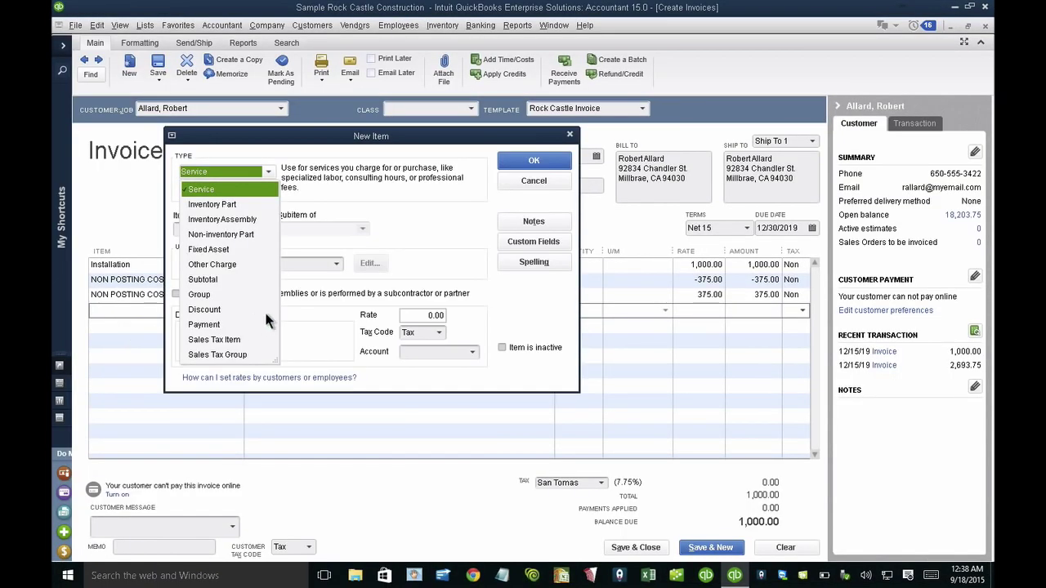
{"action": "left_click", "coordinate": [211, 295]}
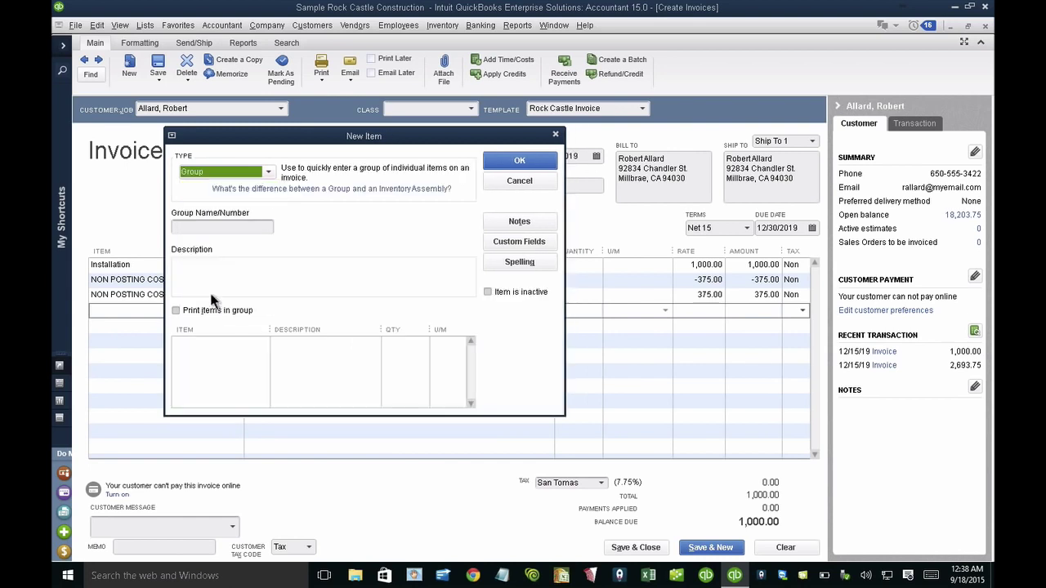
{"action": "left_click", "coordinate": [205, 229]}
{"action": "type", "text": "internal cost"}
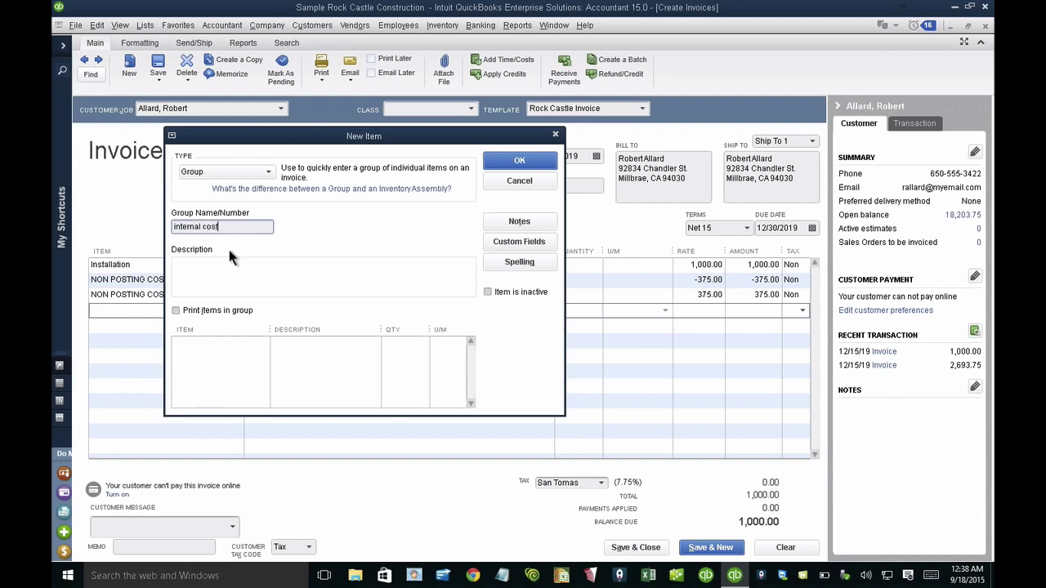
- Add NON POSTING COST and NON POSTING COST REVERSAL as the member items of the internal cost group
{"action": "left_click", "coordinate": [225, 344]}
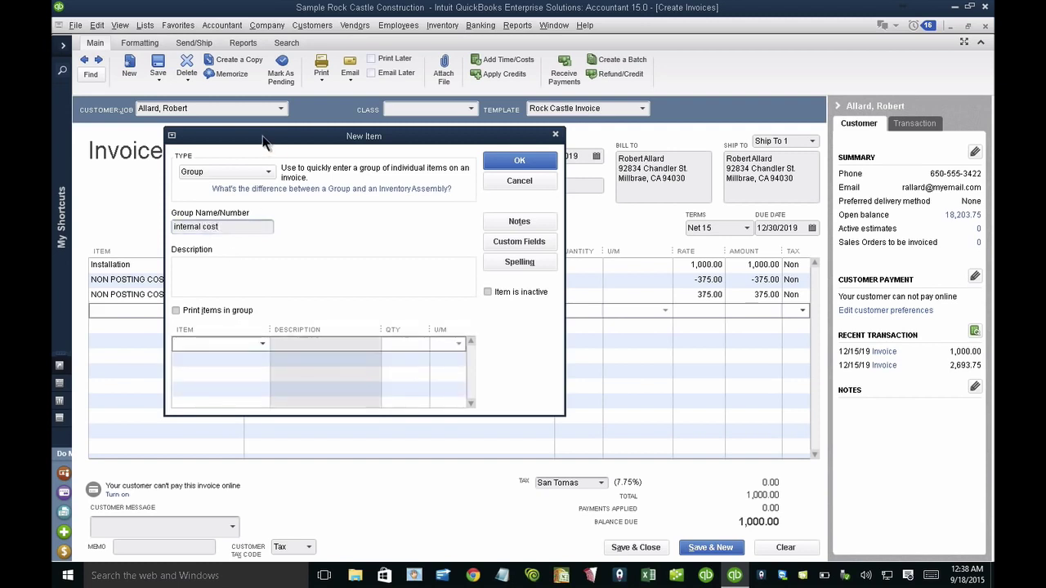
{"action": "left_click_drag", "start_coordinate": [268, 141], "coordinate": [426, 148]}
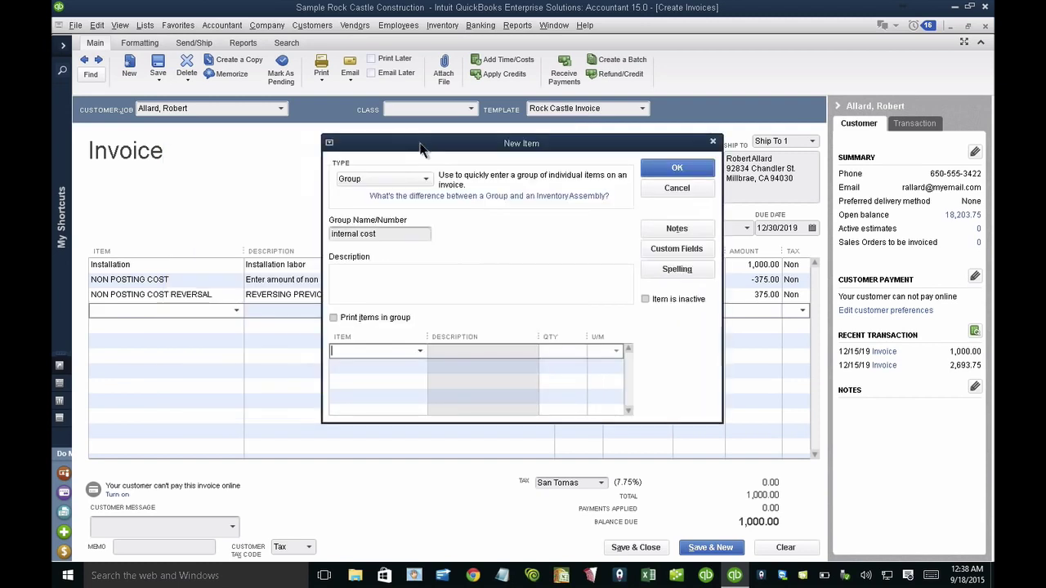
{"action": "type", "text": "n"}
{"action": "left_click", "coordinate": [367, 365]}
{"action": "type", "text": "n"}
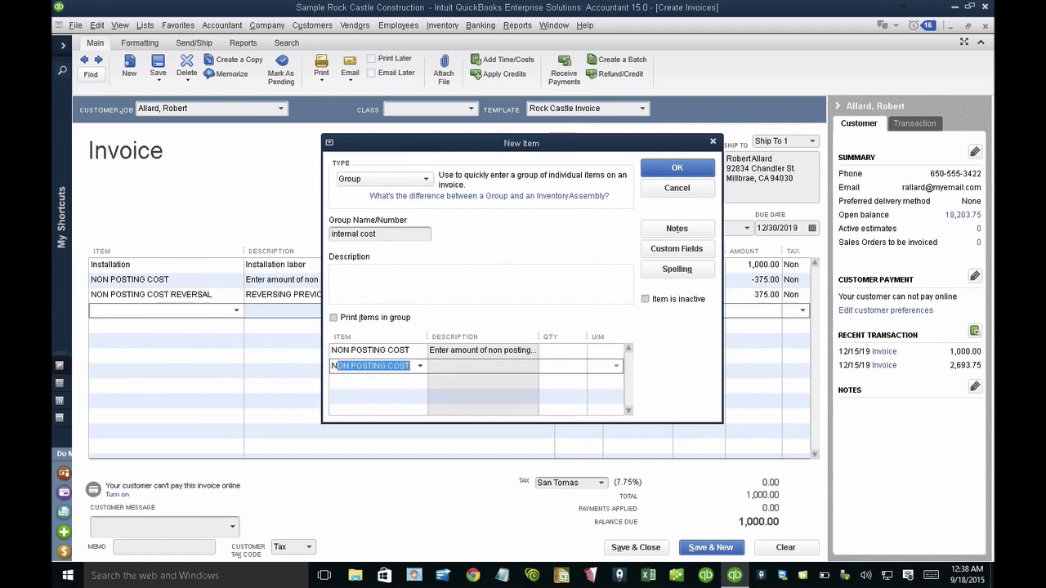
{"action": "left_click", "coordinate": [421, 365]}
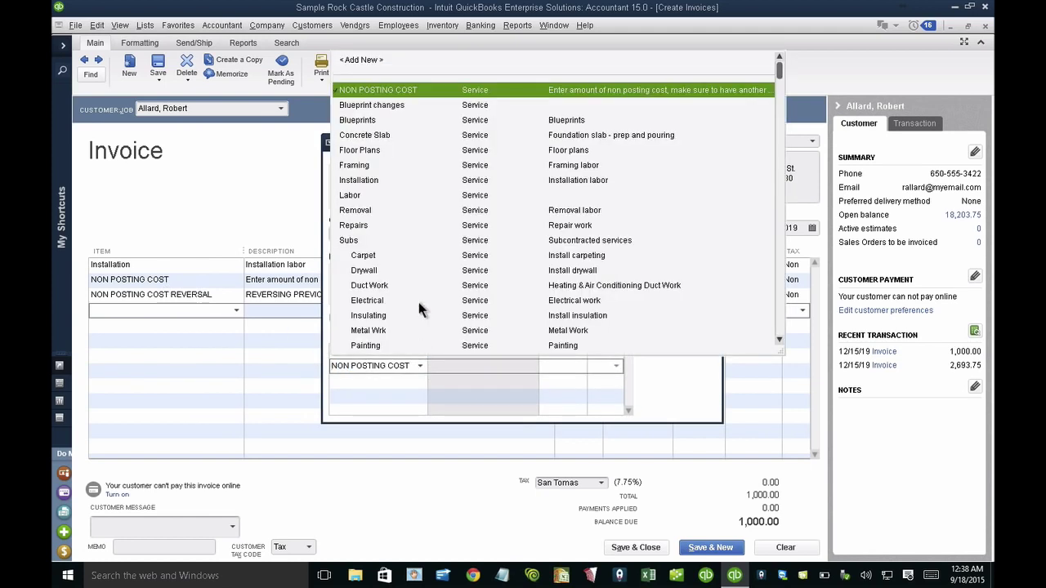
{"action": "scroll", "coordinate": [418, 306], "scroll_direction": "down", "scroll_amount": 11}
{"action": "scroll", "coordinate": [418, 308], "scroll_direction": "down", "scroll_amount": 3}
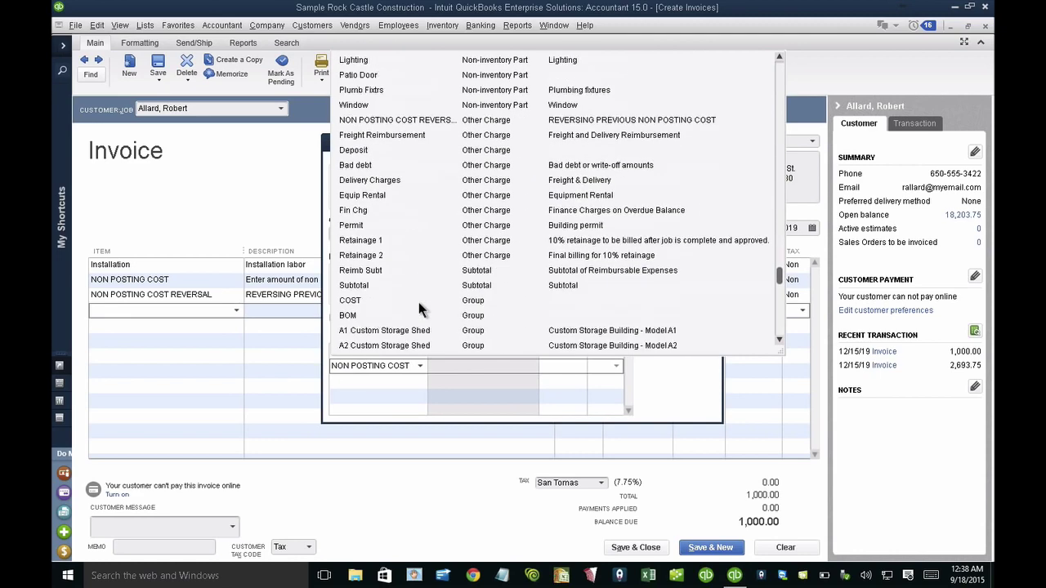
{"action": "scroll", "coordinate": [418, 309], "scroll_direction": "down", "scroll_amount": 4}
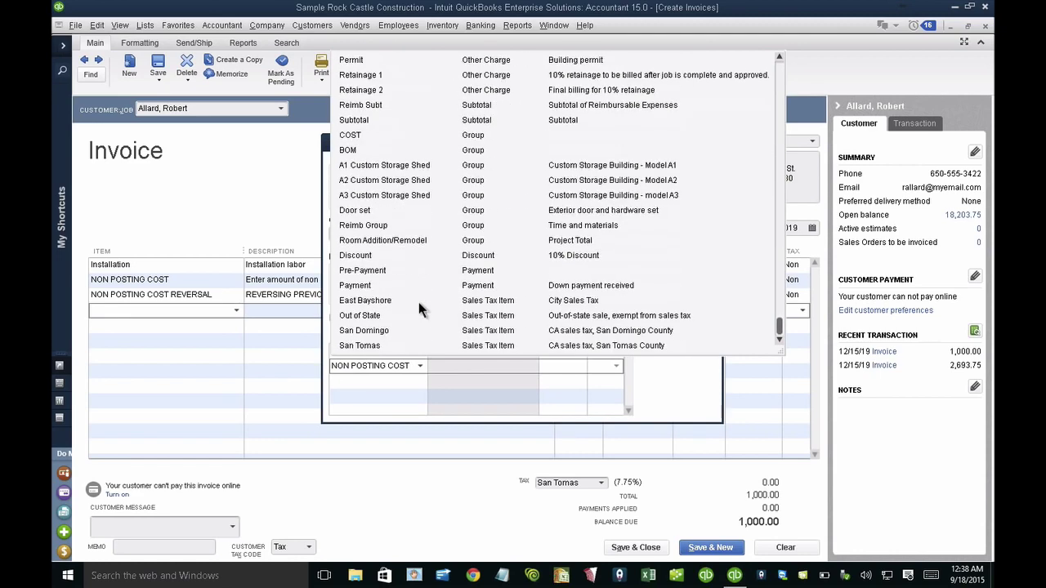
{"action": "scroll", "coordinate": [398, 96], "scroll_direction": "up", "scroll_amount": 2}
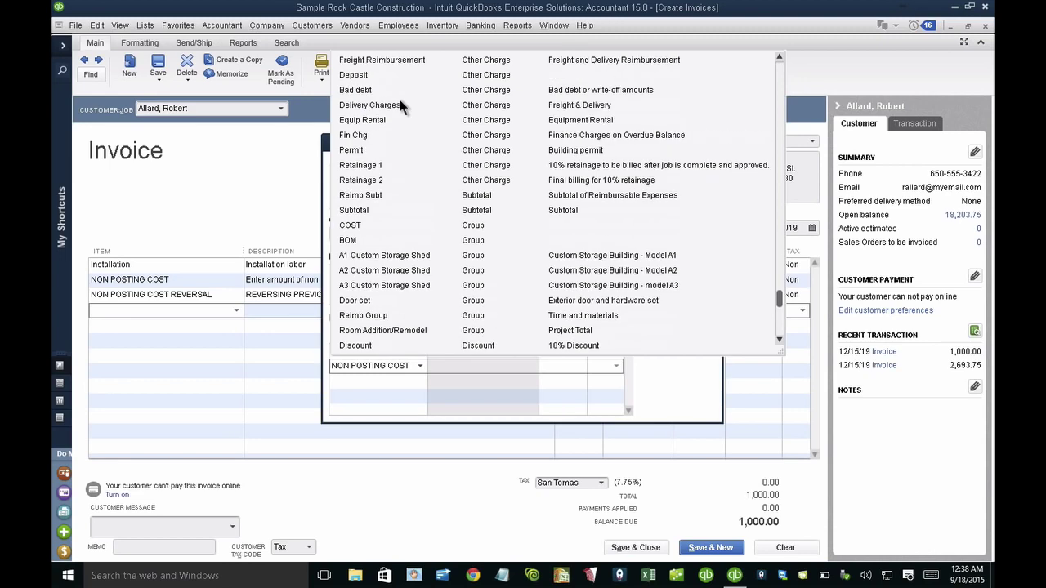
{"action": "scroll", "coordinate": [389, 80], "scroll_direction": "up", "scroll_amount": 1}
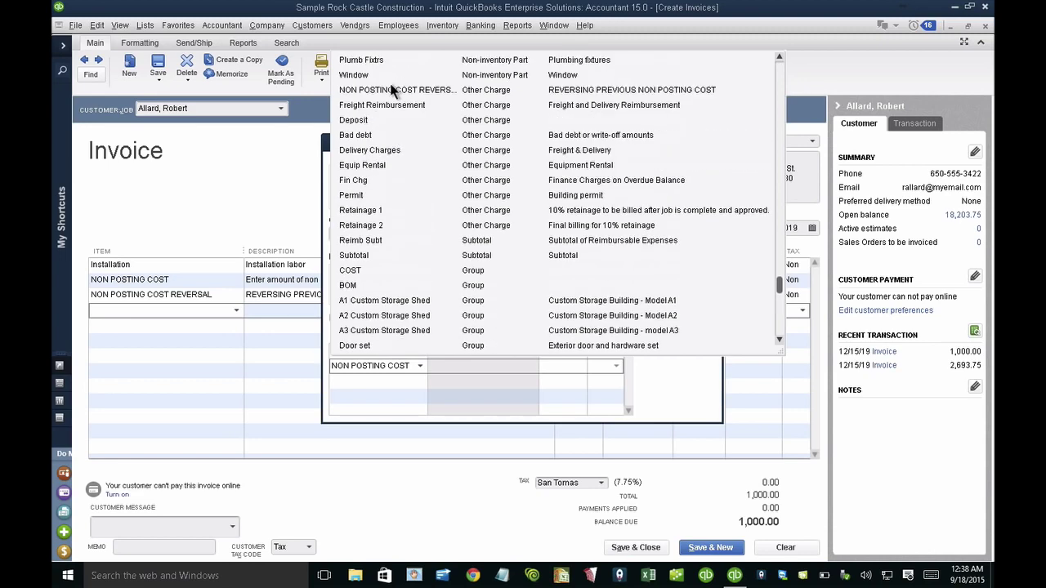
{"action": "left_click", "coordinate": [389, 92]}
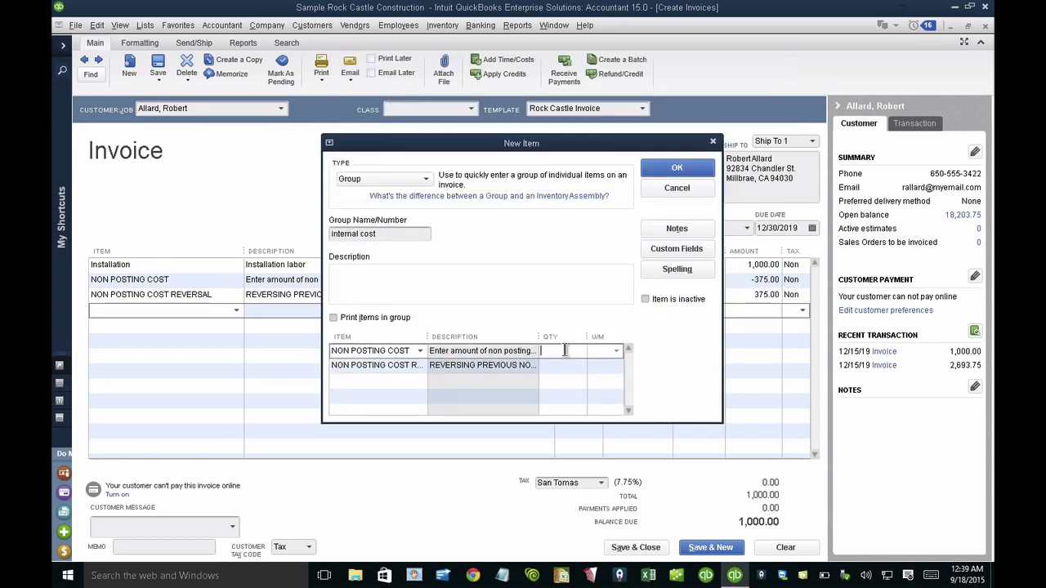
- Set the group quantities to -1 for NON POSTING COST and 1 for NON POSTING COST REVERSAL, and save the group onto the invoice
{"action": "left_click", "coordinate": [559, 368]}
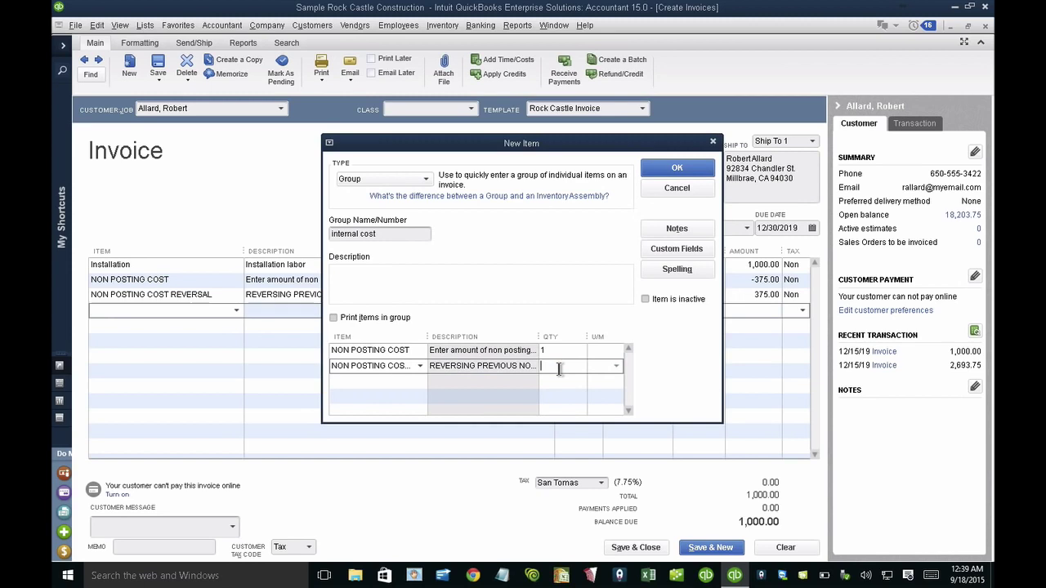
{"action": "left_click", "coordinate": [562, 352]}
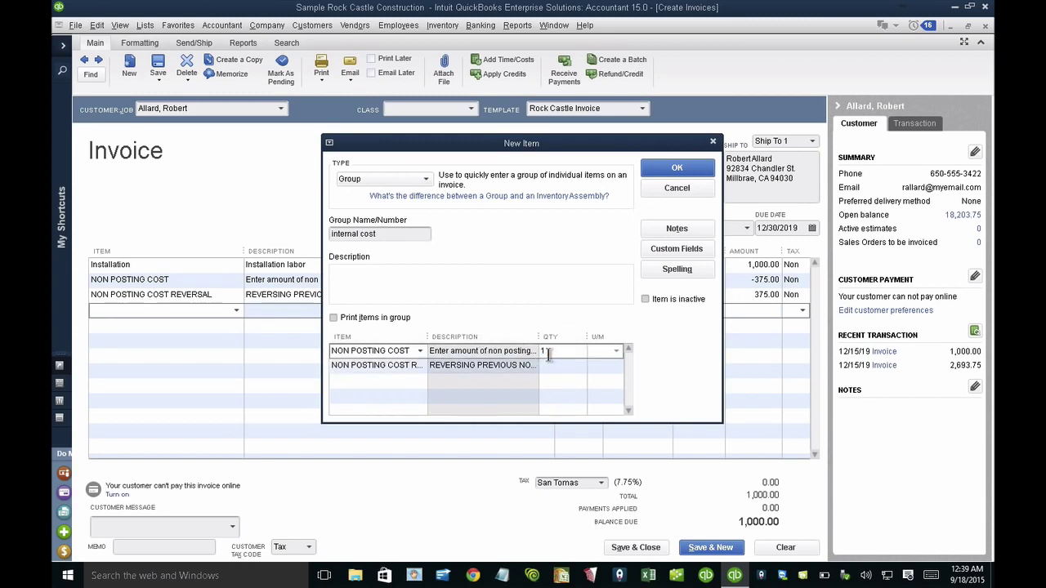
{"action": "type", "text": "-1"}
{"action": "key", "text": "Down"}
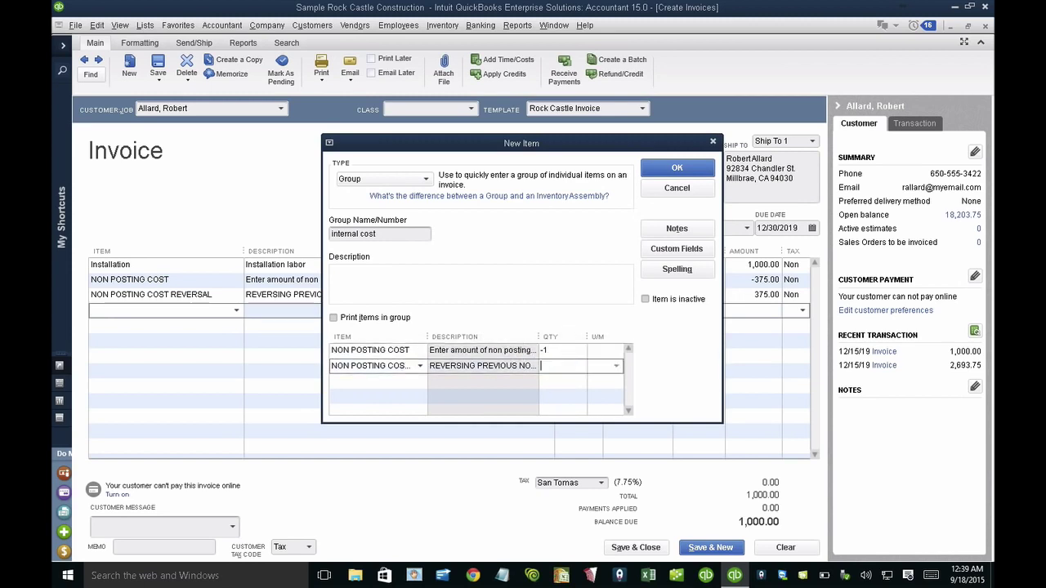
{"action": "left_click", "coordinate": [677, 167]}
{"action": "left_click", "coordinate": [166, 280]}
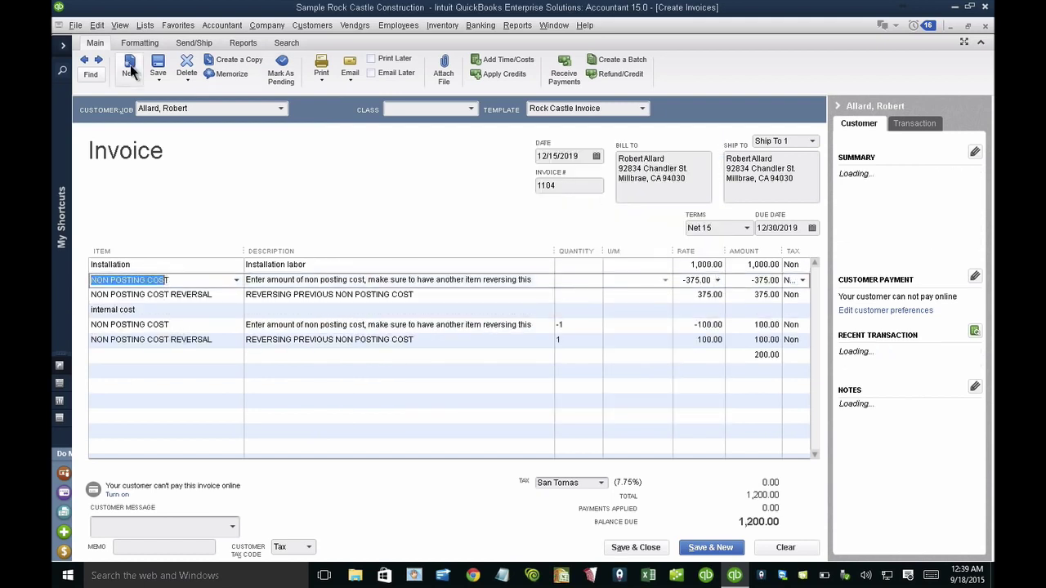
- Delete the standalone NON POSTING COST and NON POSTING COST REVERSAL lines above the internal cost group on the invoice
{"action": "left_click", "coordinate": [95, 27]}
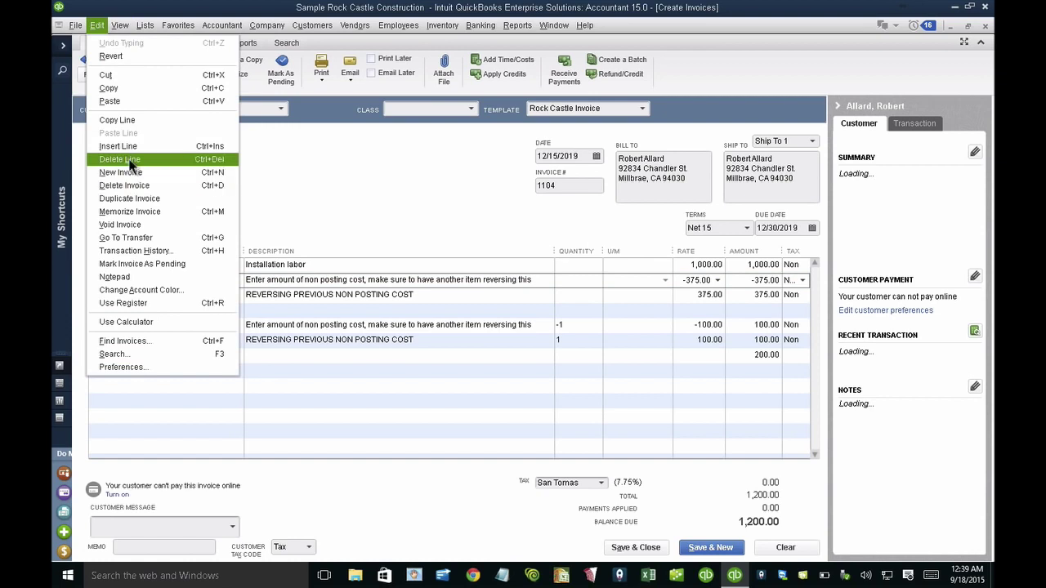
{"action": "left_click", "coordinate": [125, 160]}
{"action": "left_click", "coordinate": [98, 33]}
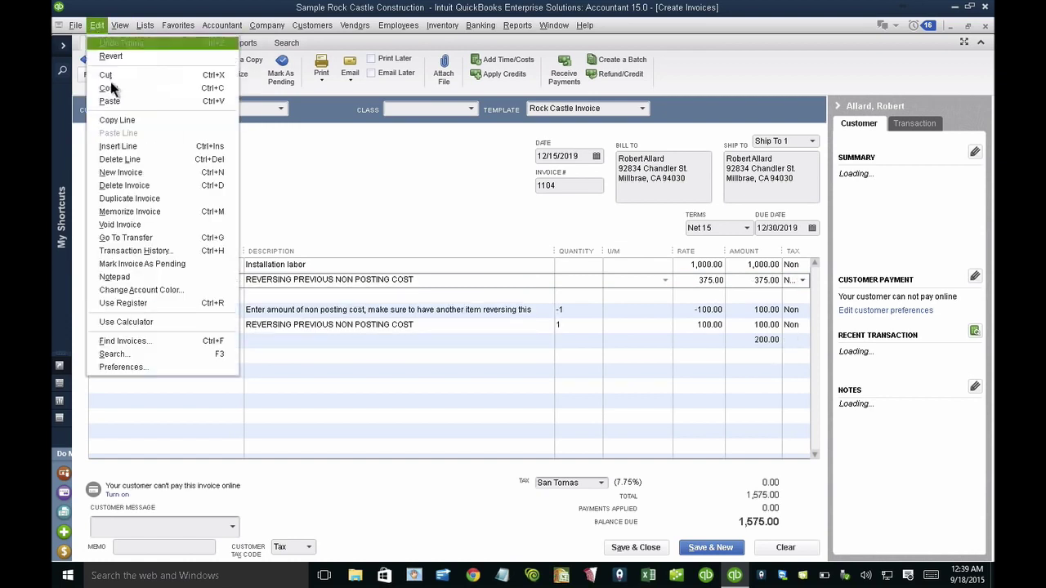
{"action": "left_click", "coordinate": [128, 159]}
- Set the rates within the internal cost group to -375 for NON POSTING COST and 375 for NON POSTING COST REVERSAL
{"action": "left_click", "coordinate": [687, 296]}
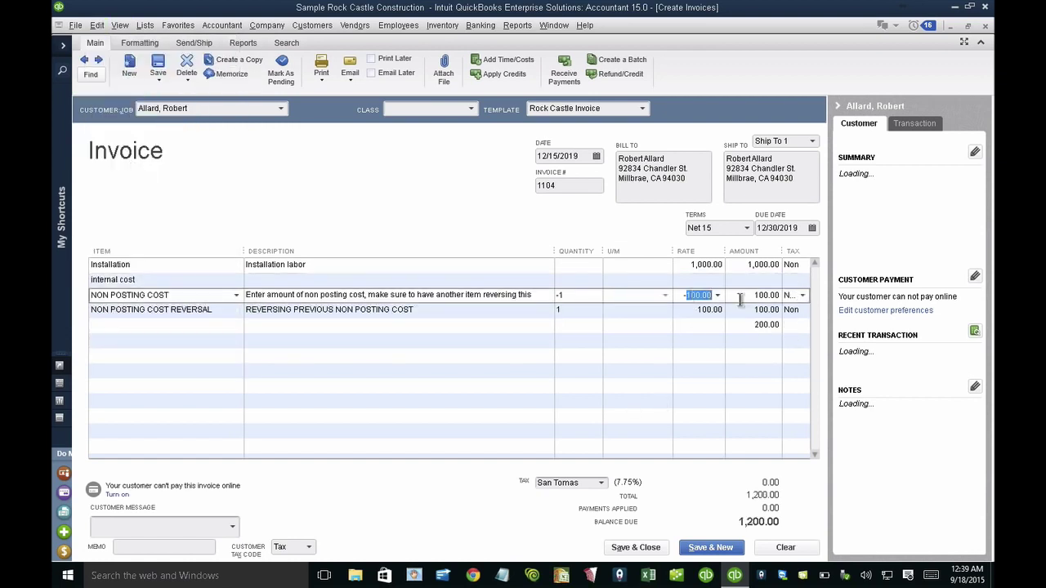
{"action": "type", "text": "-375"}
{"action": "left_click", "coordinate": [705, 310]}
{"action": "type", "text": "375"}
{"action": "left_click", "coordinate": [745, 309]}
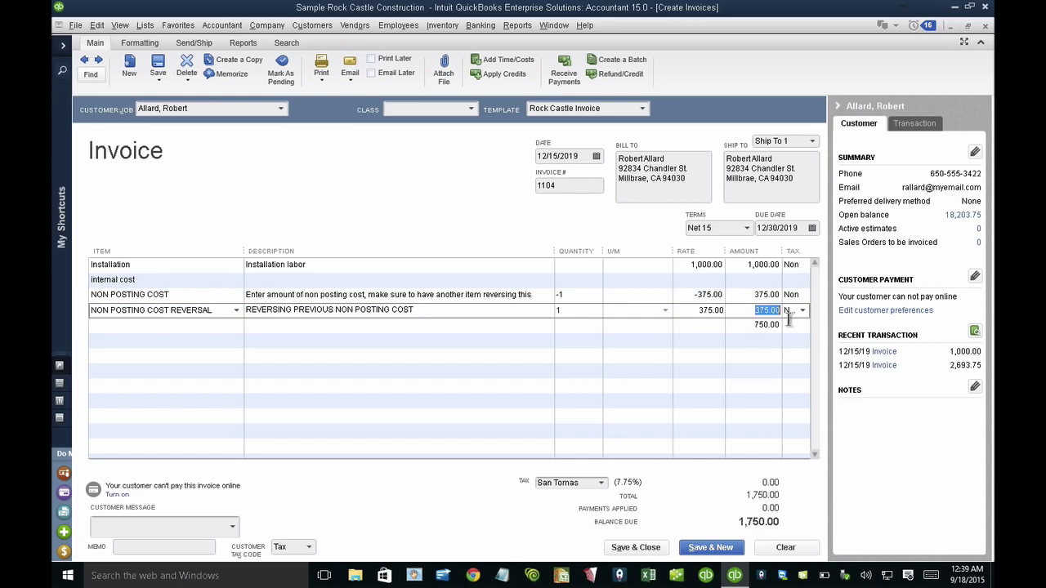
{"action": "left_click", "coordinate": [741, 325]}
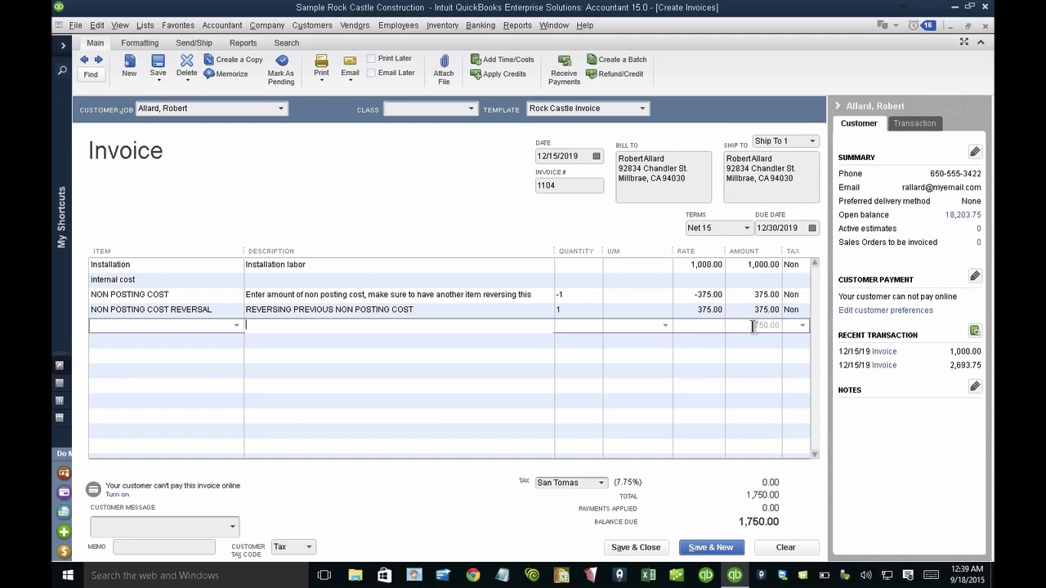
- Change the NON POSTING COST rate in the internal cost group to a positive 375 and update the group's amounts
{"action": "left_click", "coordinate": [690, 295]}
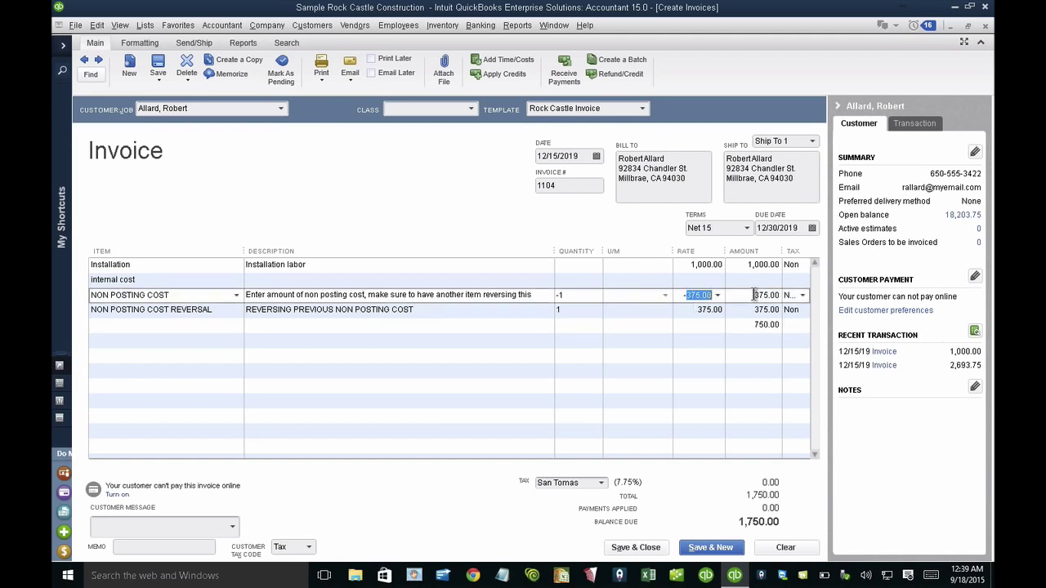
{"action": "type", "text": "375"}
{"action": "key", "text": "Tab"}
{"action": "left_click", "coordinate": [690, 299]}
{"action": "key", "text": "BackSpace"}
{"action": "key", "text": "BackSpace"}
{"action": "key", "text": "BackSpace"}
{"action": "key", "text": "BackSpace"}
{"action": "key", "text": "BackSpace"}
{"action": "key", "text": "BackSpace"}
{"action": "key", "text": "BackSpace"}
{"action": "key", "text": "BackSpace"}
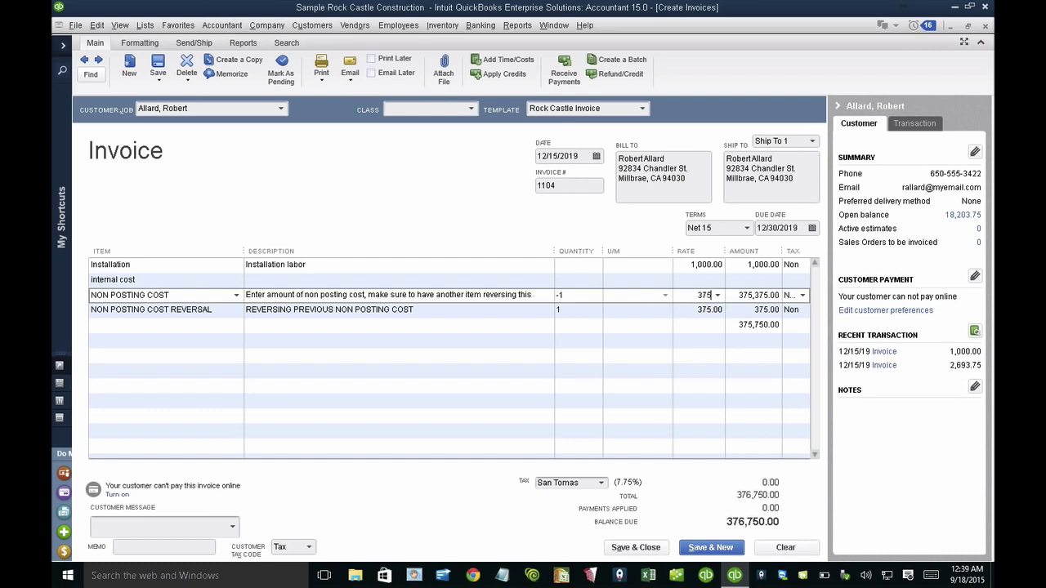
{"action": "key", "text": "Tab"}
{"action": "left_click", "coordinate": [764, 311]}
{"action": "left_click", "coordinate": [764, 325]}
{"action": "left_click", "coordinate": [764, 324]}
- Preview the printed invoice and examine closely how the internal cost group appears among its lines
{"action": "left_click", "coordinate": [324, 75]}
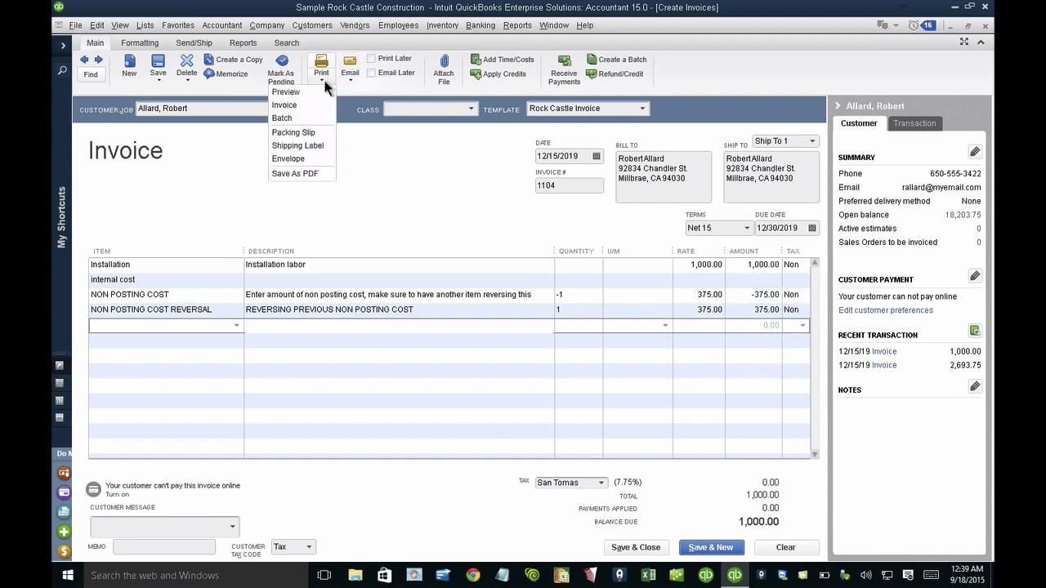
{"action": "left_click", "coordinate": [315, 91]}
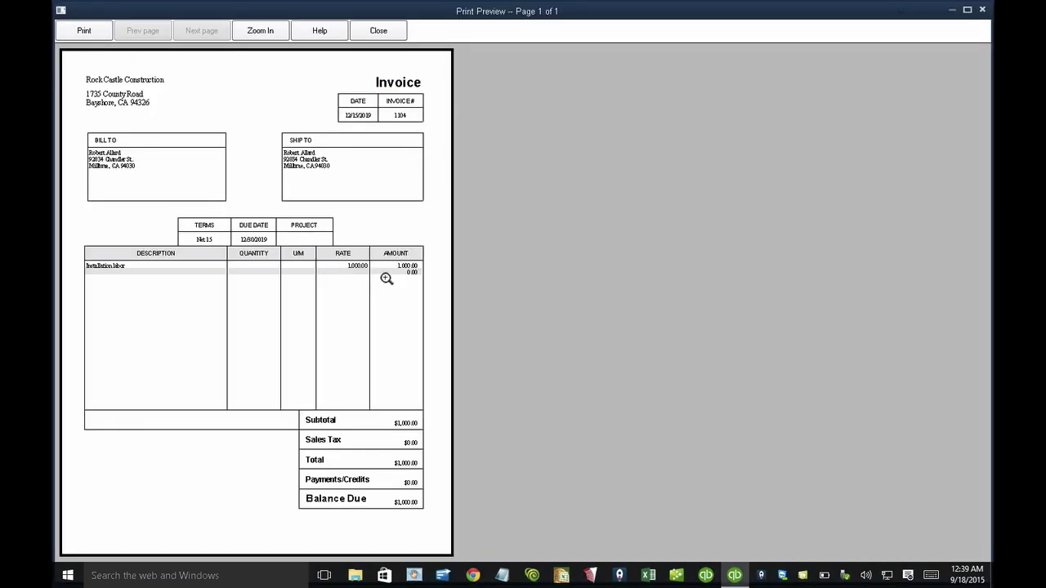
{"action": "left_click", "coordinate": [344, 286]}
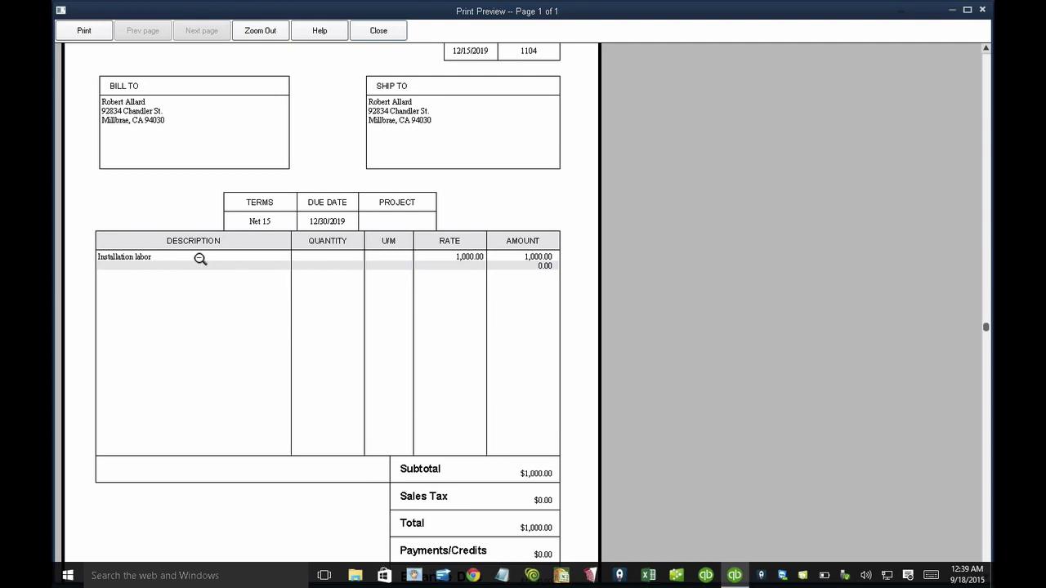
{"action": "left_click", "coordinate": [550, 271]}
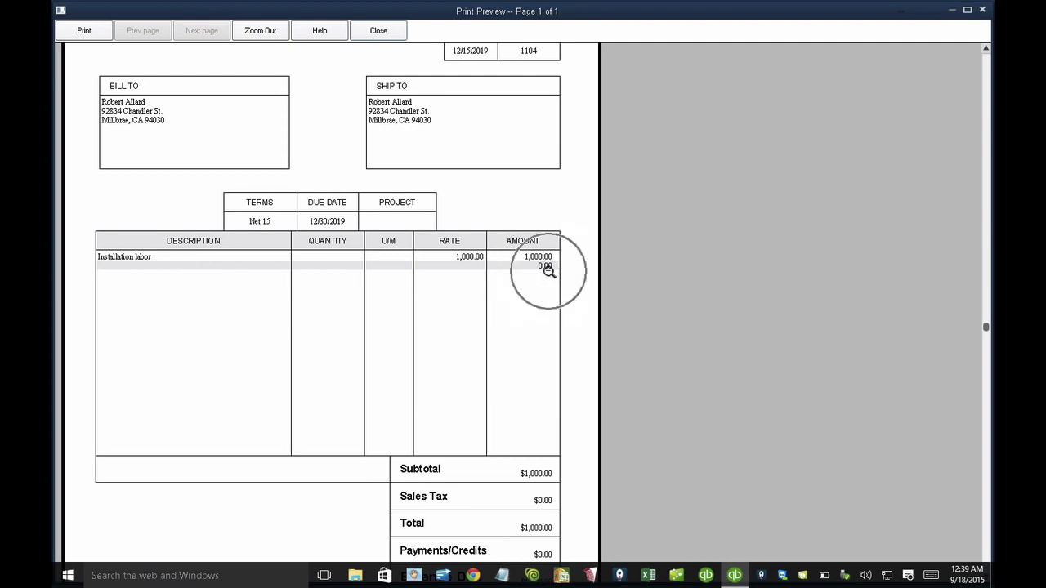
{"action": "left_click", "coordinate": [385, 33]}
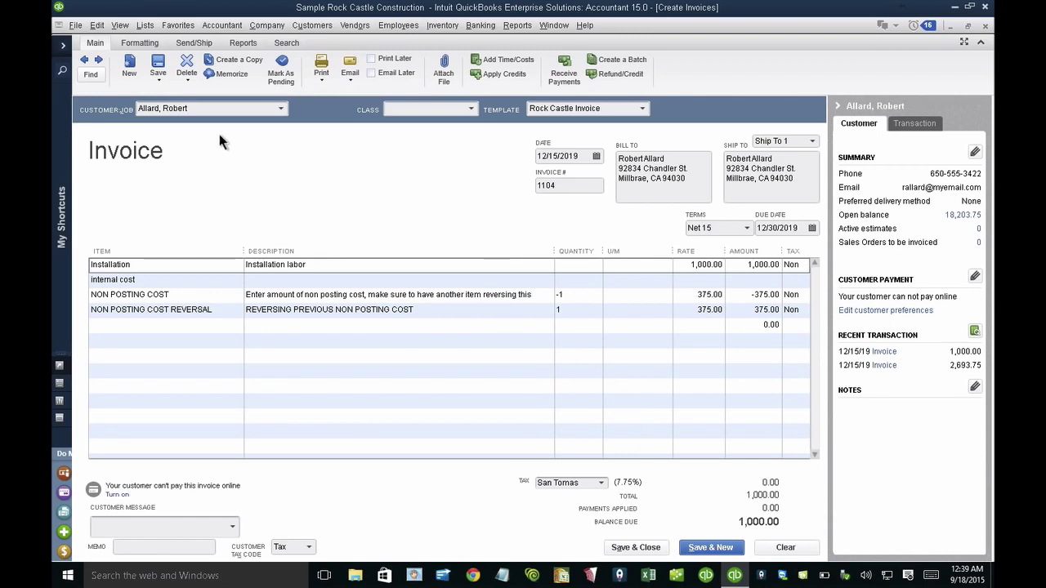
- Save the invoice changes and open its Transaction Journal with the Type column hidden
{"action": "left_click", "coordinate": [156, 63]}
{"action": "left_click", "coordinate": [470, 182]}
{"action": "key", "text": "ctrl+y"}
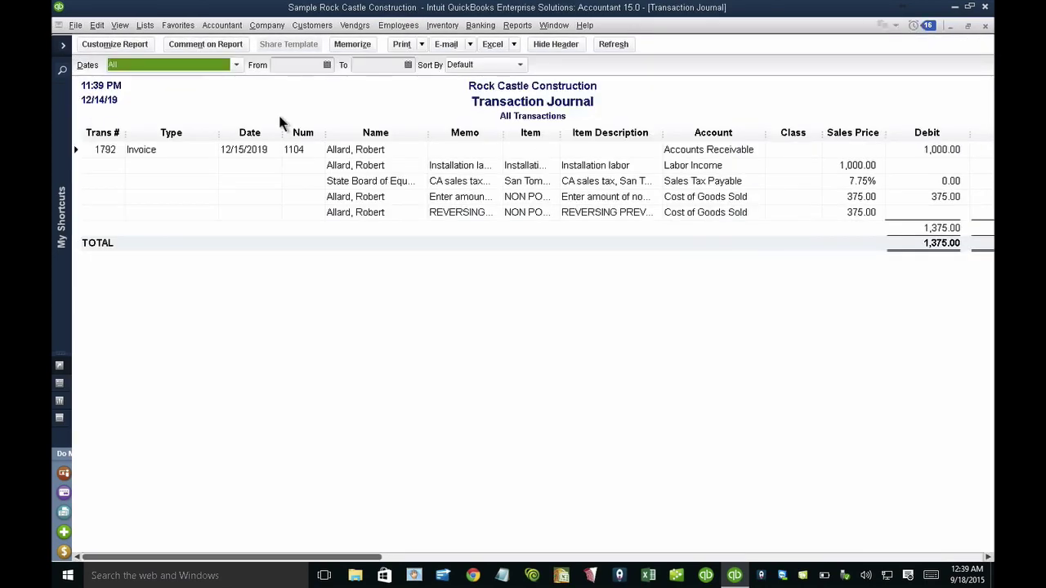
{"action": "left_click_drag", "start_coordinate": [219, 132], "coordinate": [126, 126]}
- Add the Balance column to the Transaction Journal report's displayed columns
{"action": "left_click", "coordinate": [114, 45]}
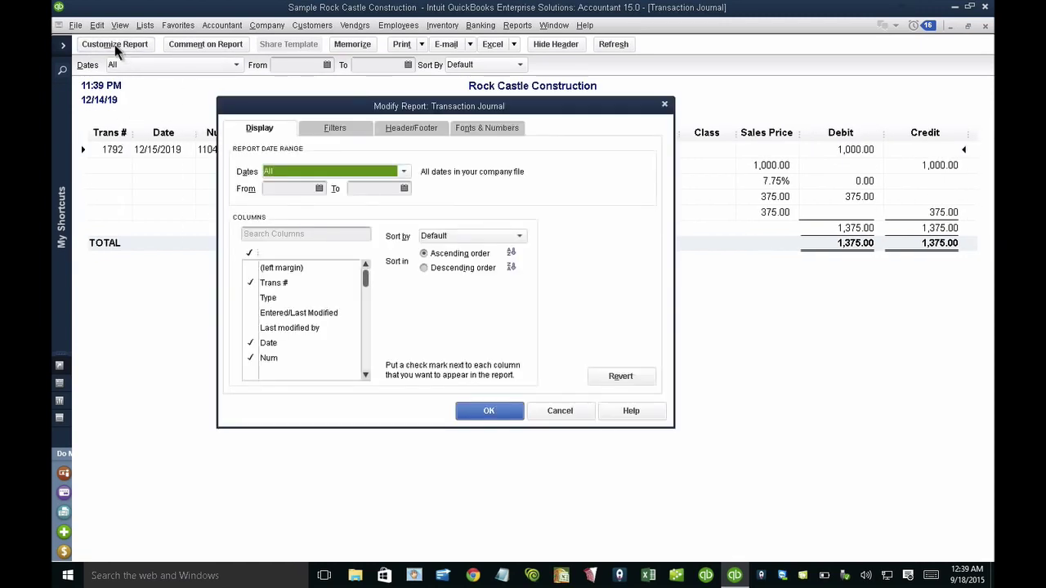
{"action": "left_click", "coordinate": [285, 234]}
{"action": "type", "text": "ba"}
{"action": "left_click", "coordinate": [283, 319]}
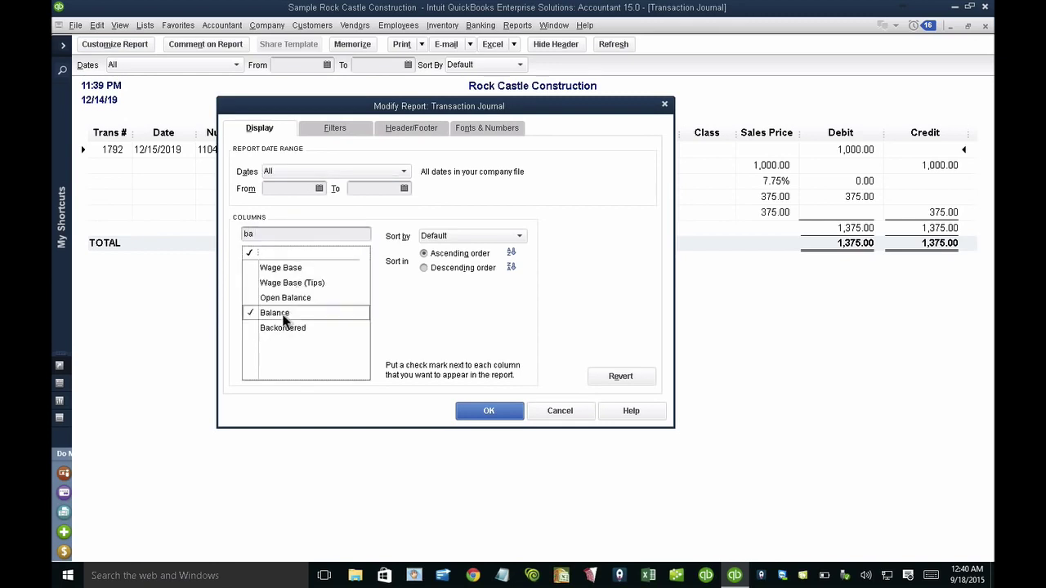
- Filter the report's accounts to All ordinary income/cogs and hide the Class column
{"action": "left_click", "coordinate": [334, 127]}
{"action": "left_click", "coordinate": [265, 233]}
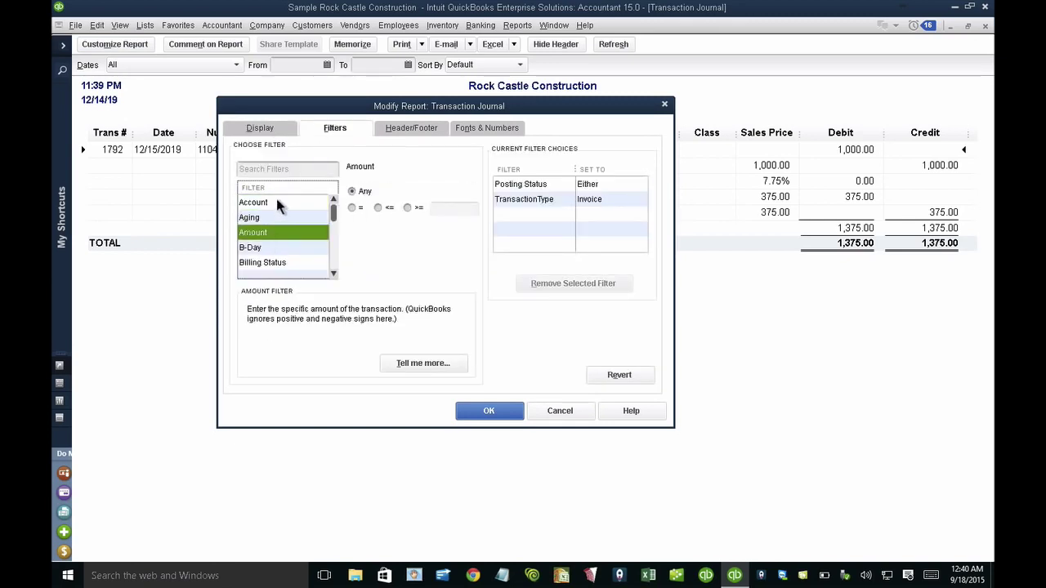
{"action": "left_click", "coordinate": [276, 203]}
{"action": "left_click", "coordinate": [413, 193]}
{"action": "type", "text": "All income/expense accounts"}
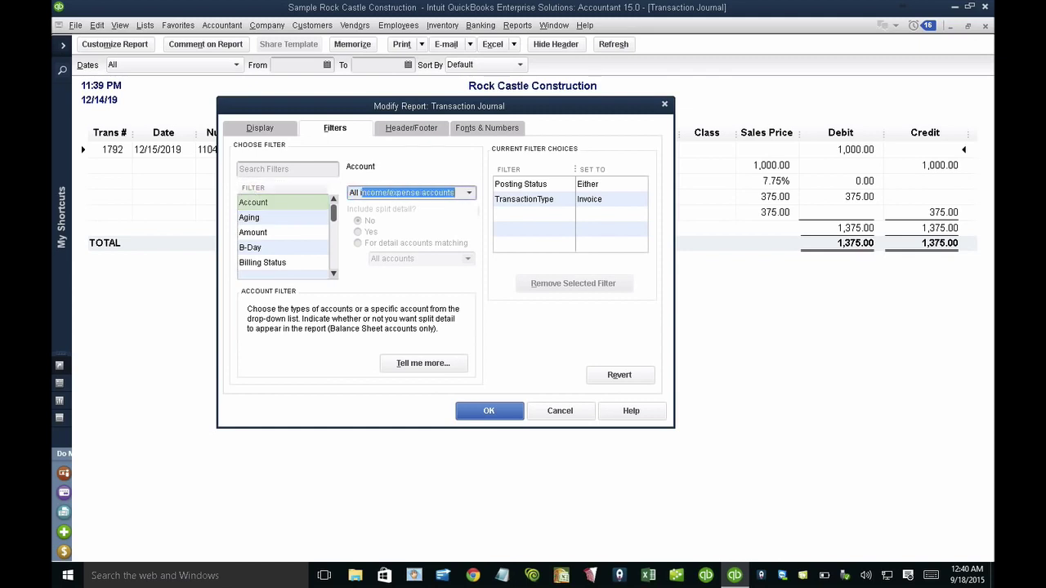
{"action": "left_click", "coordinate": [469, 192]}
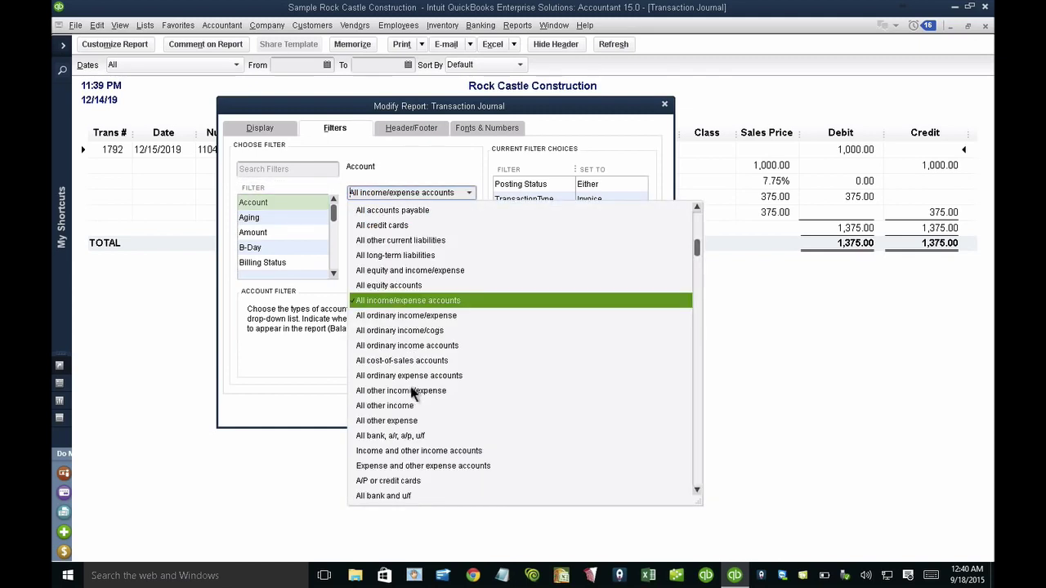
{"action": "left_click", "coordinate": [411, 331]}
{"action": "left_click", "coordinate": [484, 415]}
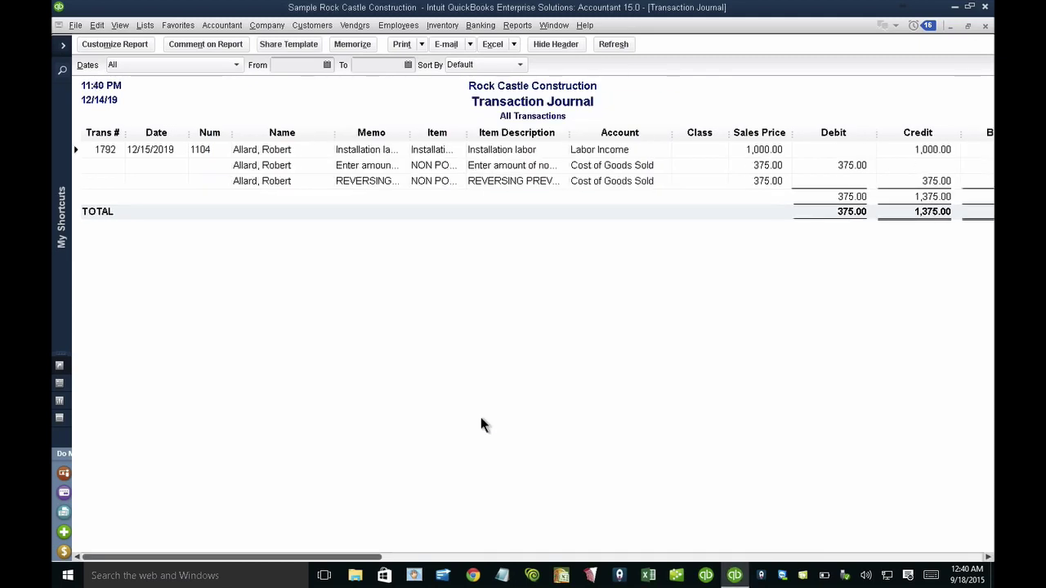
{"action": "left_click_drag", "start_coordinate": [728, 133], "coordinate": [673, 132]}
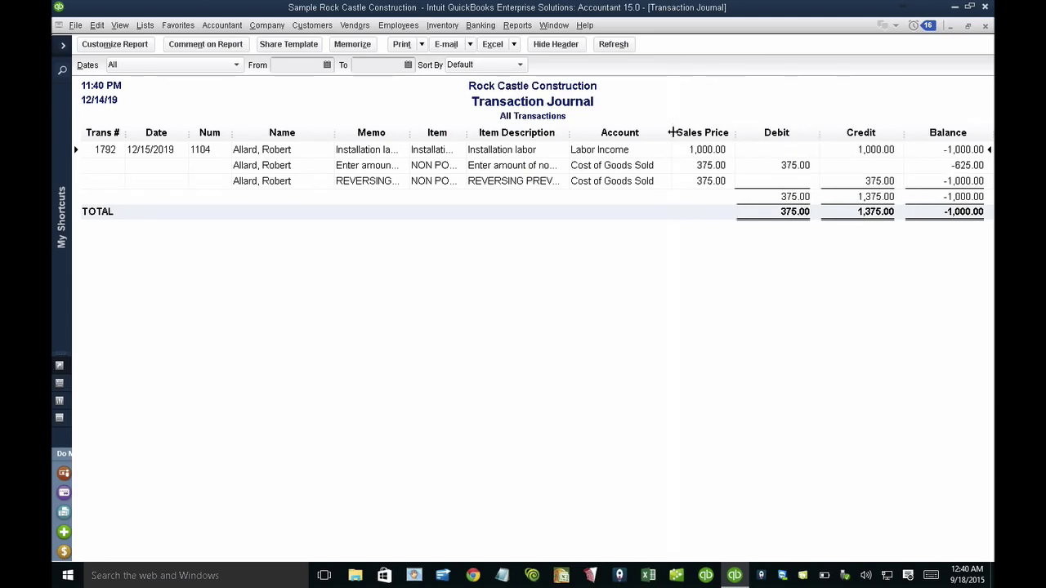
- Add an Item filter set to All services to the Transaction Journal report and apply it
{"action": "left_click", "coordinate": [120, 45]}
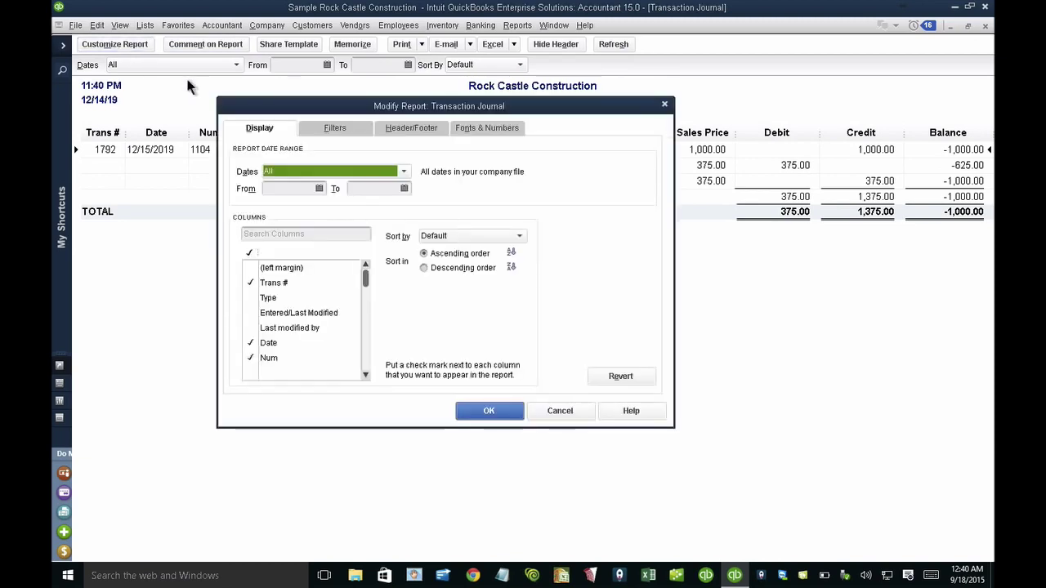
{"action": "left_click", "coordinate": [308, 128]}
{"action": "left_click", "coordinate": [269, 263]}
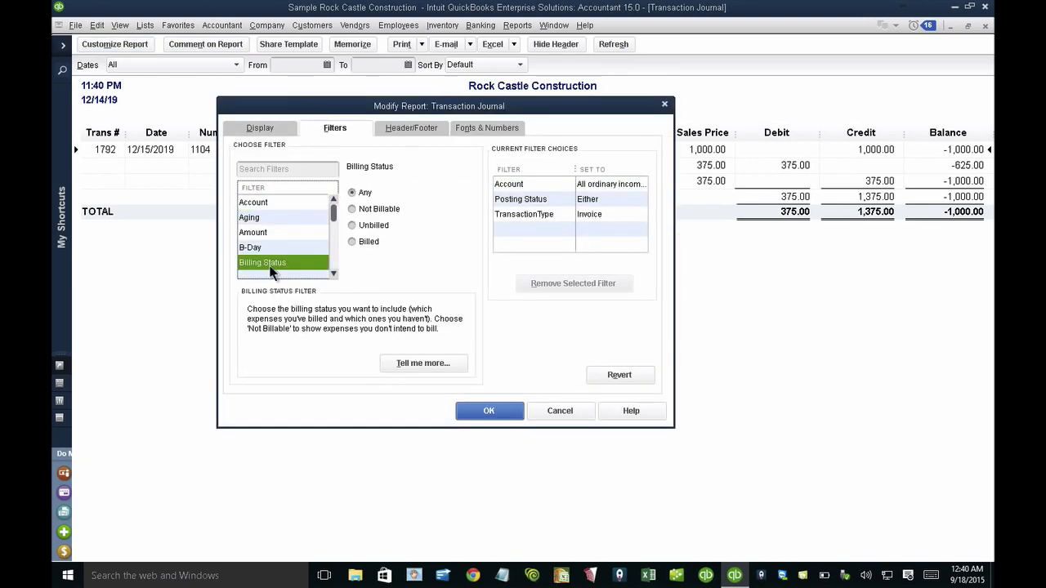
{"action": "scroll", "coordinate": [272, 245], "scroll_direction": "down", "scroll_amount": 10}
{"action": "left_click", "coordinate": [298, 233]}
{"action": "left_click", "coordinate": [296, 220]}
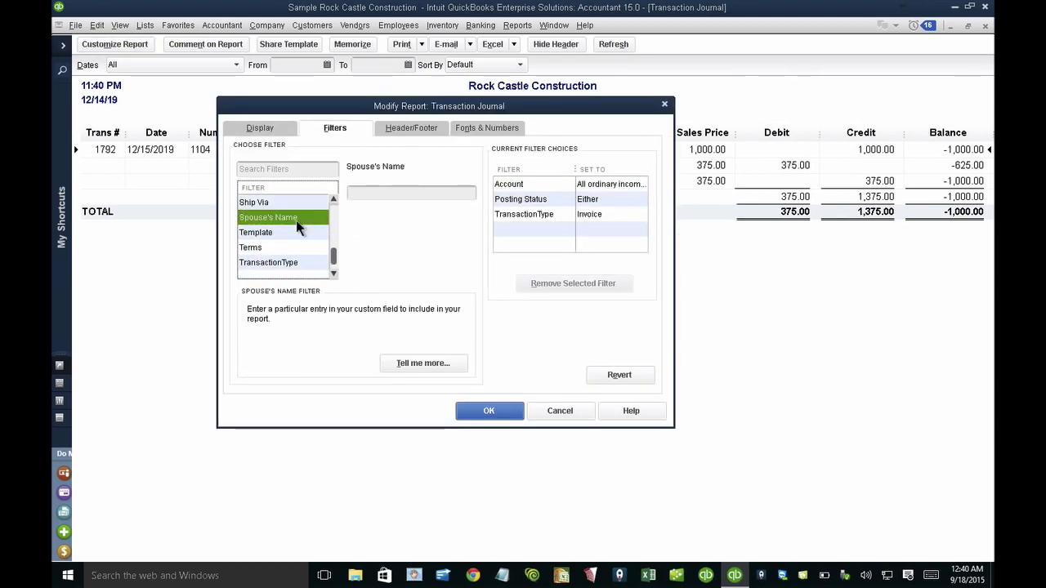
{"action": "key", "text": "i"}
{"action": "left_click", "coordinate": [285, 245]}
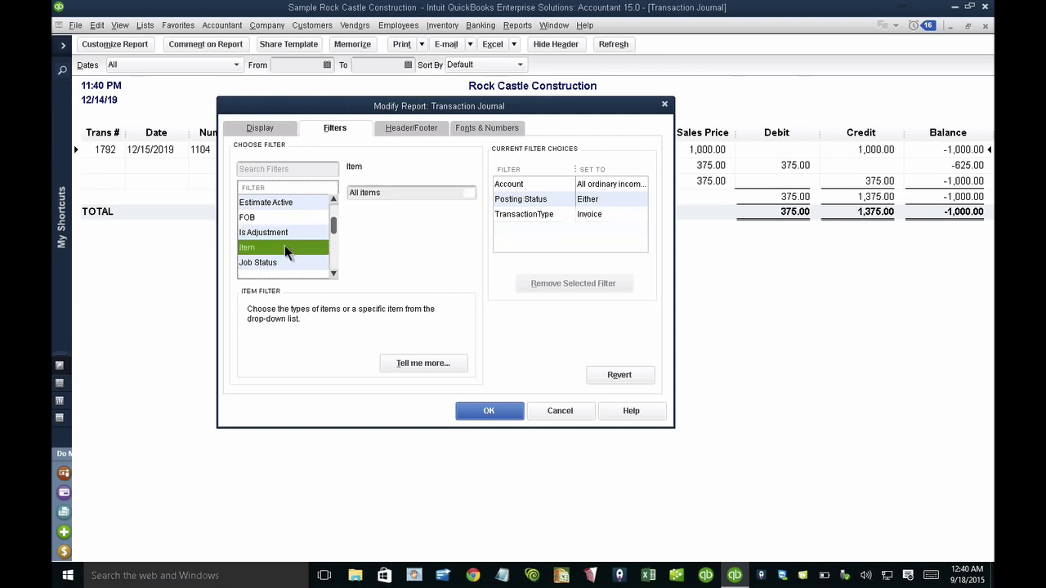
{"action": "left_click", "coordinate": [464, 192]}
{"action": "left_click", "coordinate": [388, 255]}
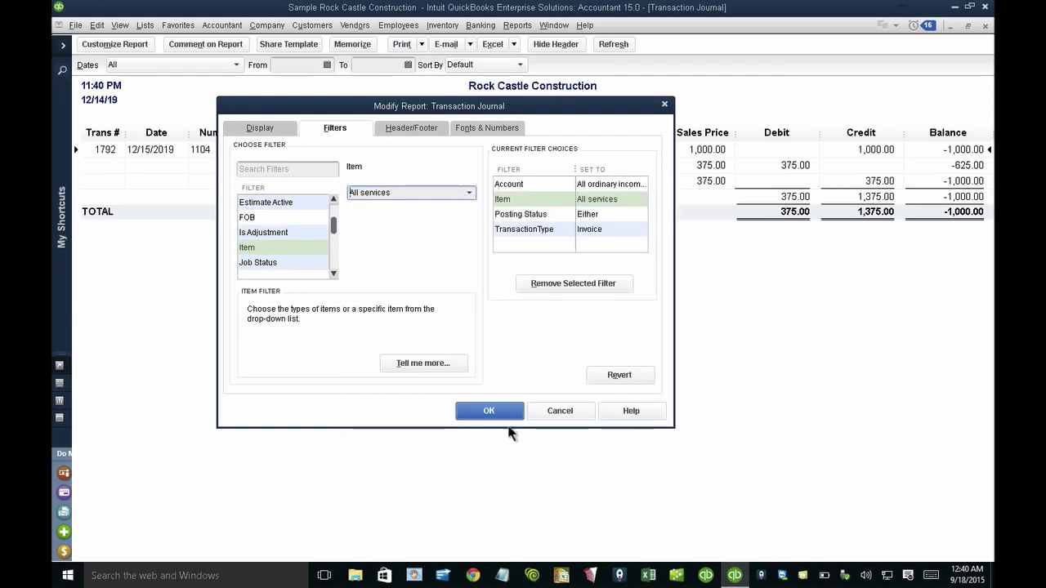
{"action": "left_click", "coordinate": [495, 412]}
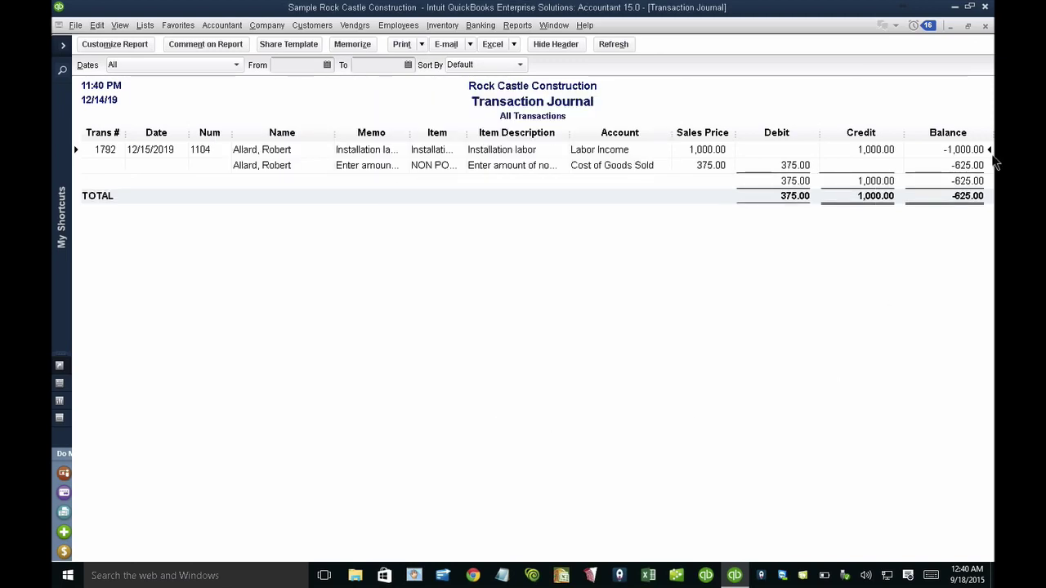